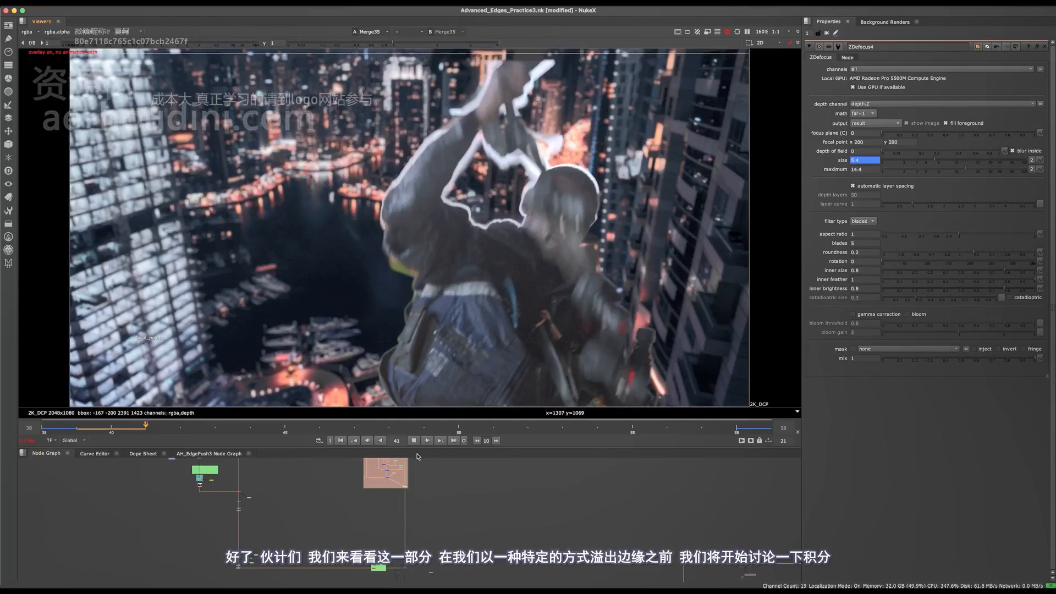
Stop the playback and examine the person's edges against the city background at frame 43
left_click(413, 441)
left_click(145, 432)
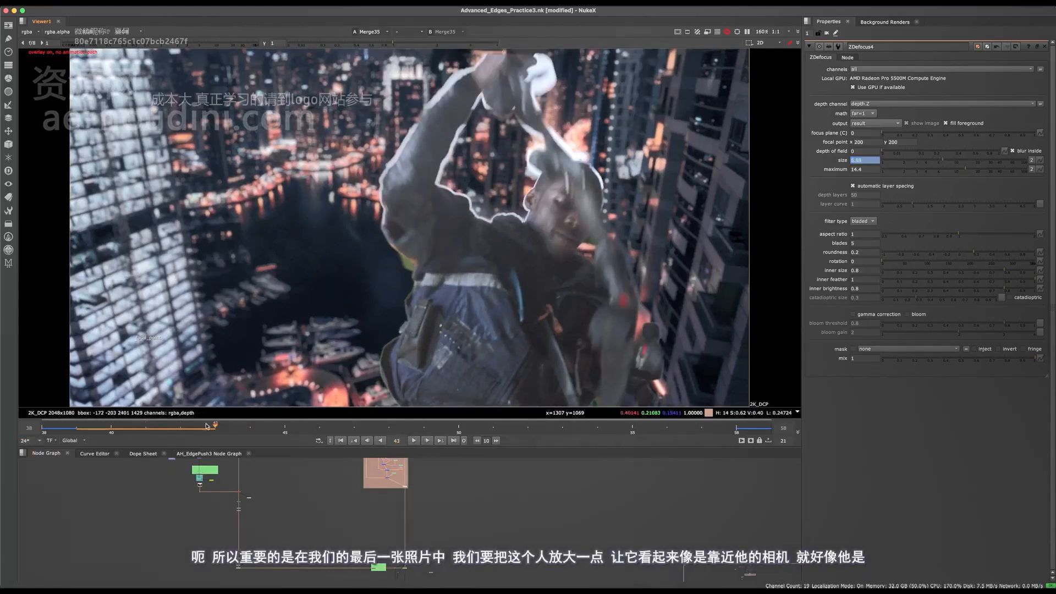
scroll(559, 177, "up", 3)
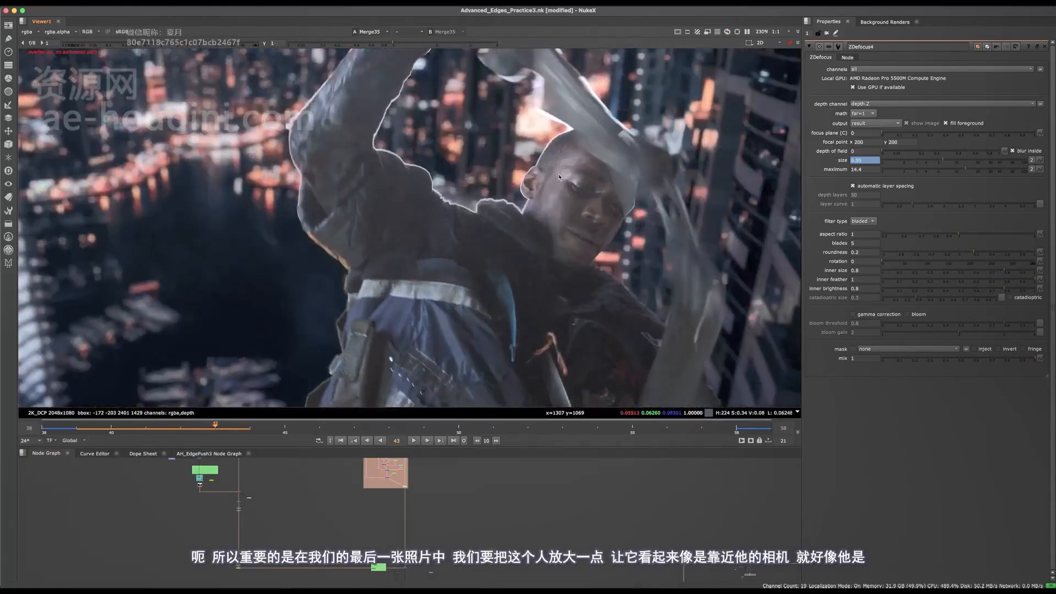
scroll(559, 177, "up", 3)
scroll(526, 195, "down", 5)
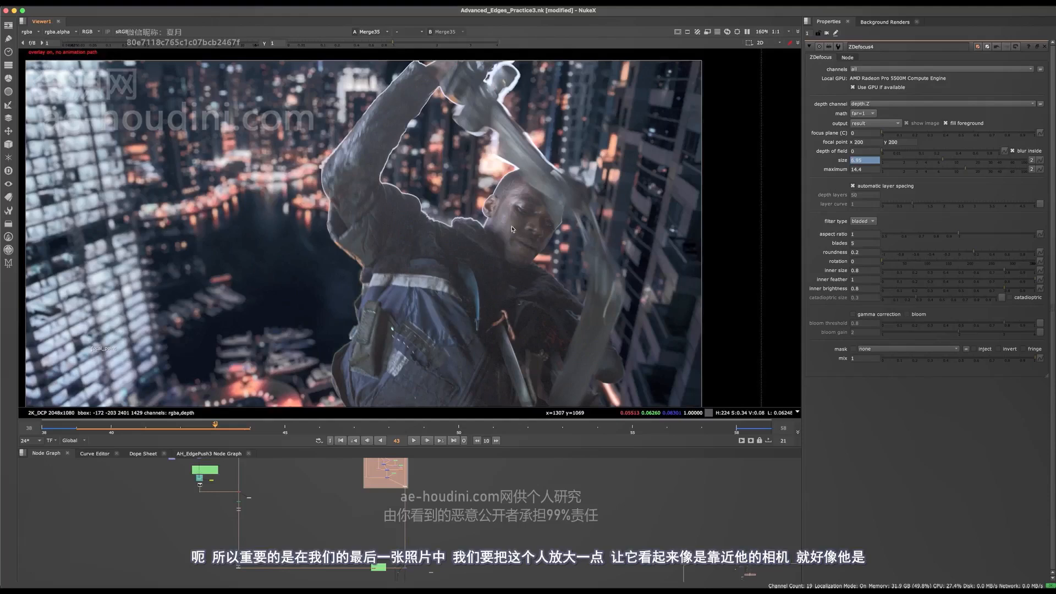
middle_click_drag(475, 249, 463, 298)
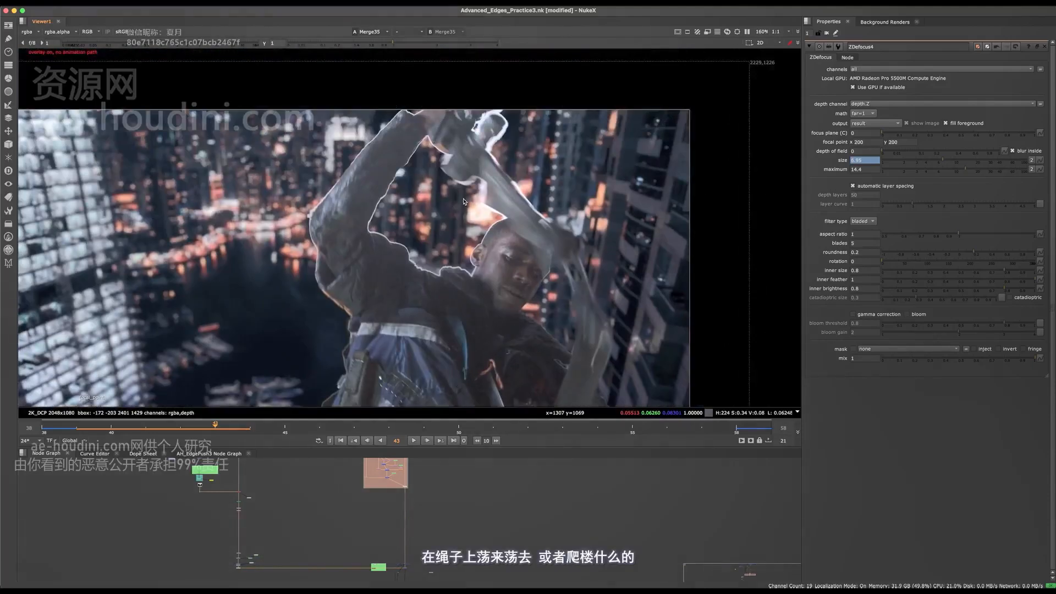
middle_click_drag(510, 269, 484, 259)
middle_click_drag(636, 252, 744, 177)
middle_click_drag(338, 499, 383, 524)
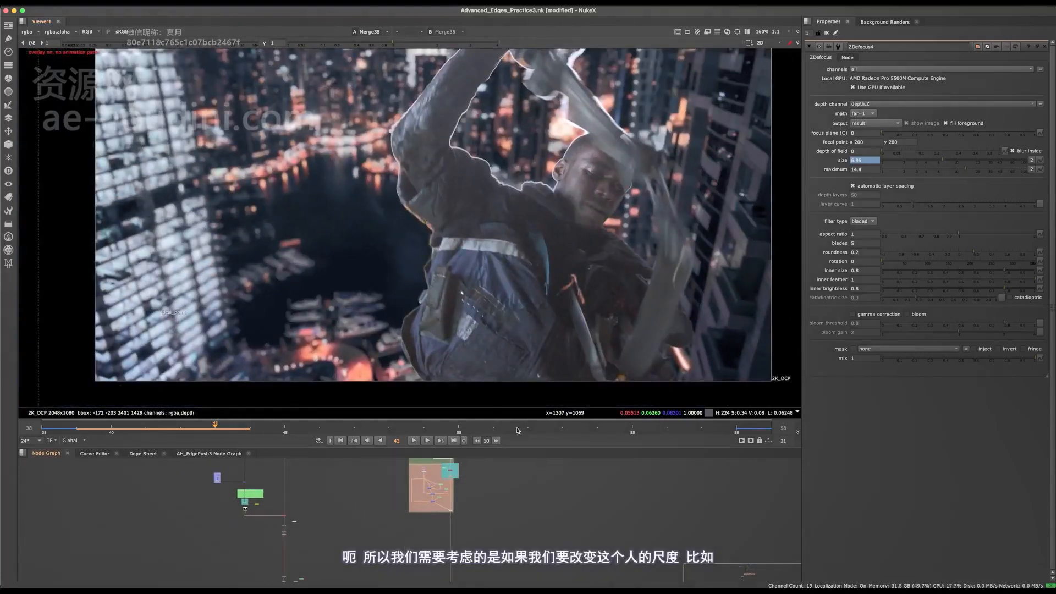
Toggle the person's scale transform node off and on to compare his placement at frame 43
scroll(580, 222, "up", 3)
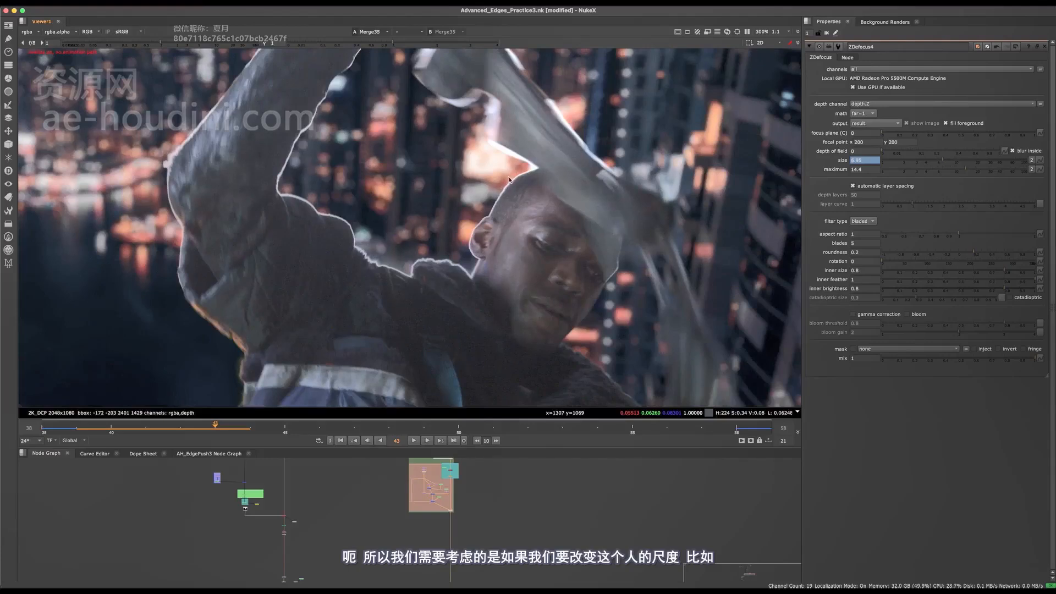
middle_click_drag(509, 180, 515, 172)
middle_click_drag(262, 499, 267, 505)
scroll(284, 527, "up", 8)
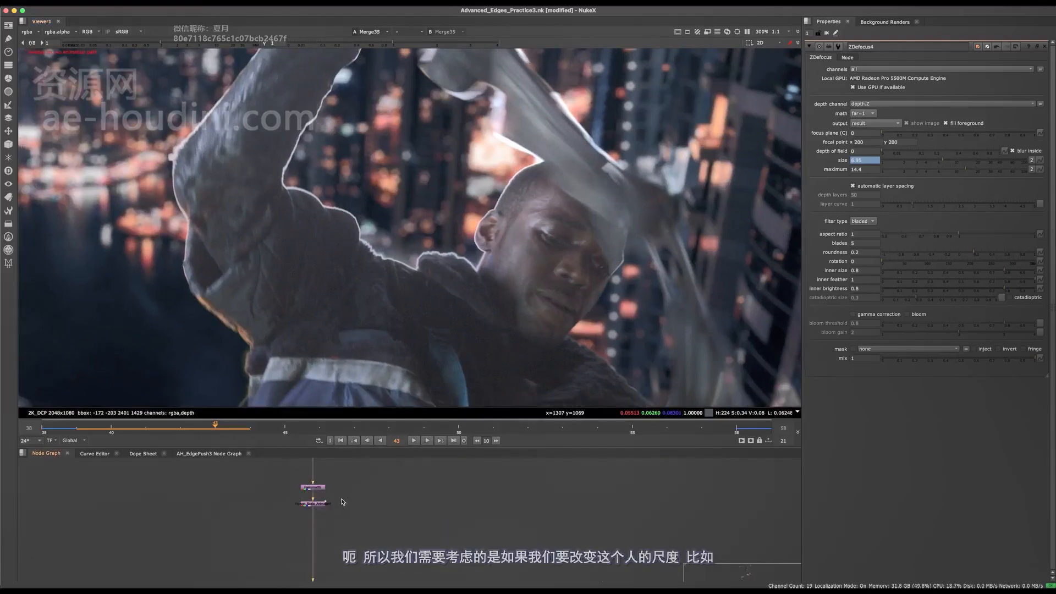
left_click(315, 504)
key("d")
key("d")
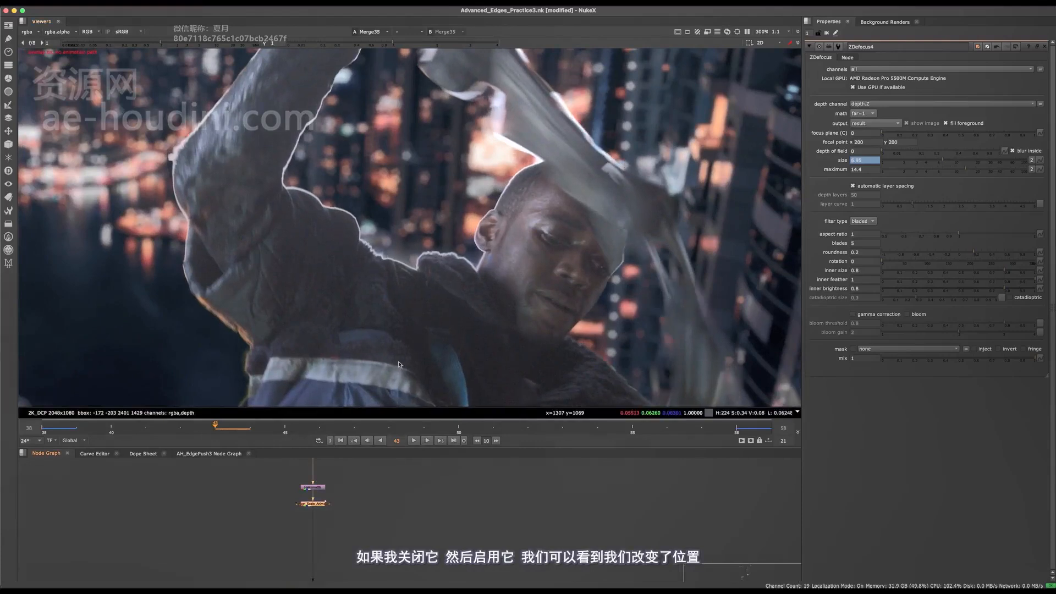
Go to the first frame and inspect the bright edge around the head against the background lights
left_click(61, 429)
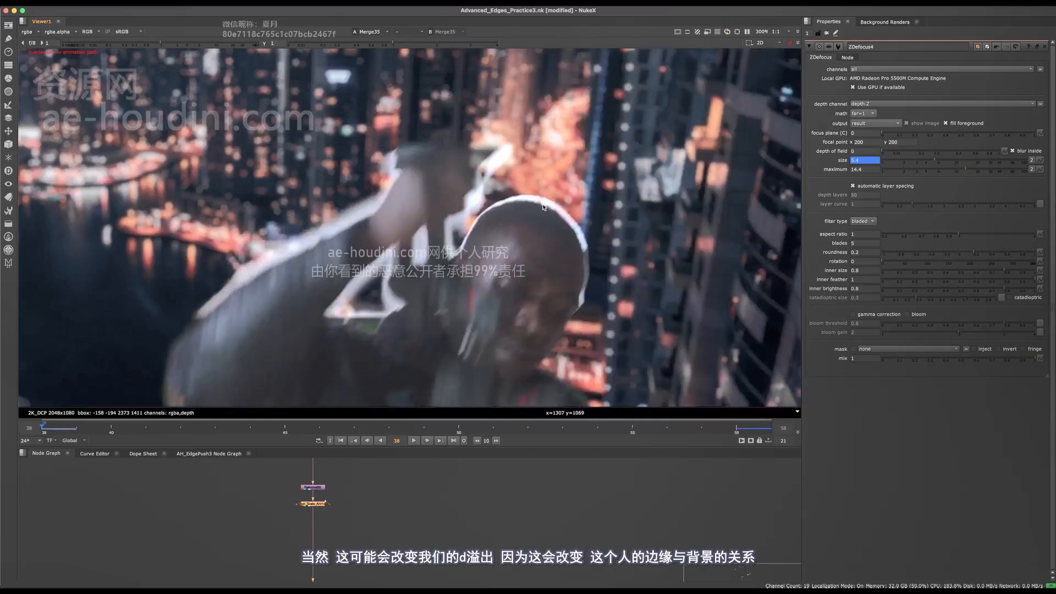
scroll(543, 206, "up", 3)
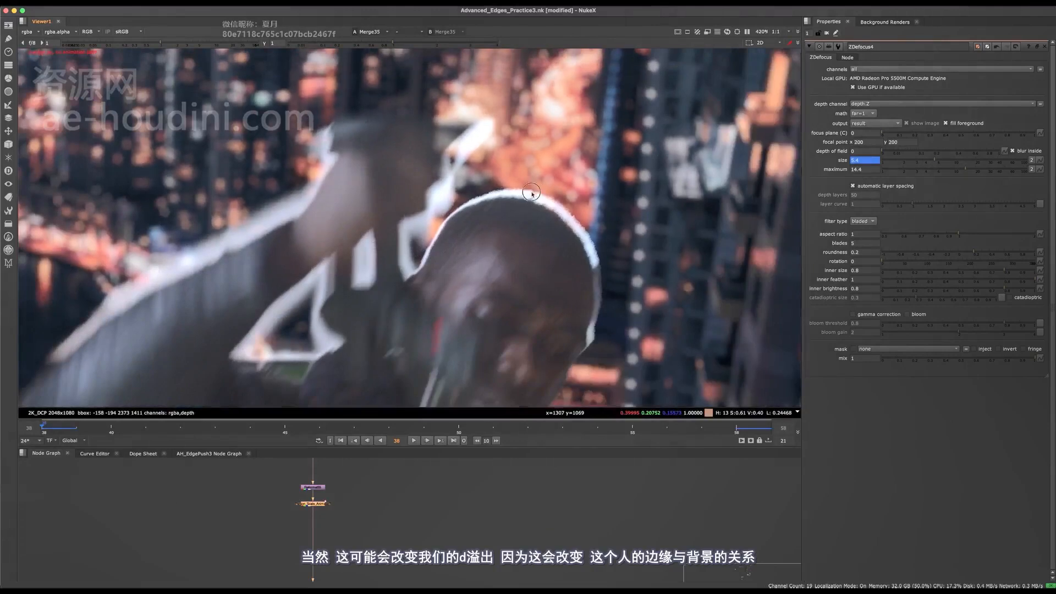
scroll(554, 183, "down", 4)
scroll(558, 174, "up", 2)
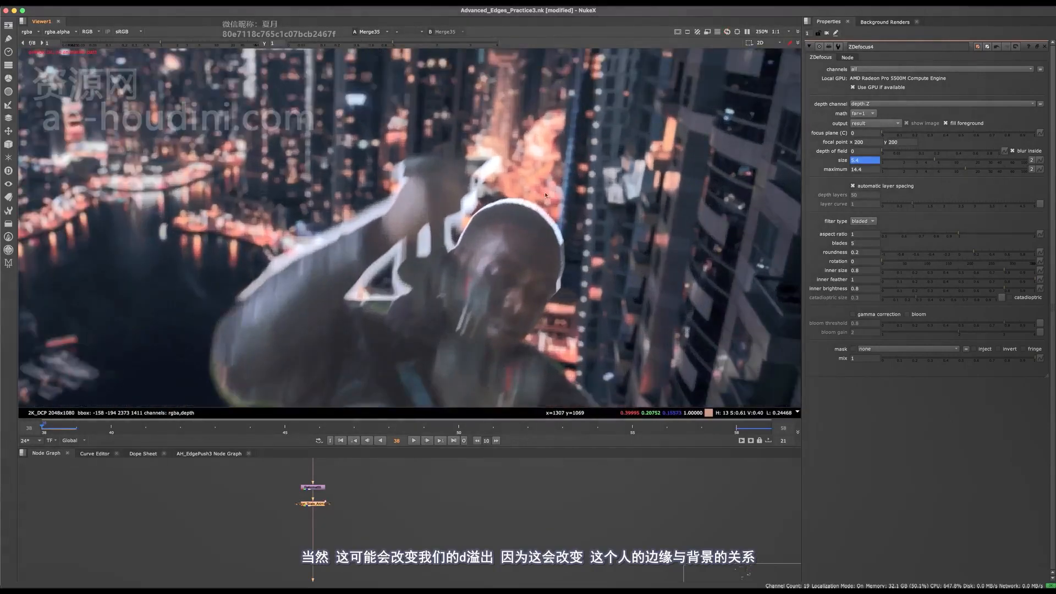
scroll(545, 195, "down", 2)
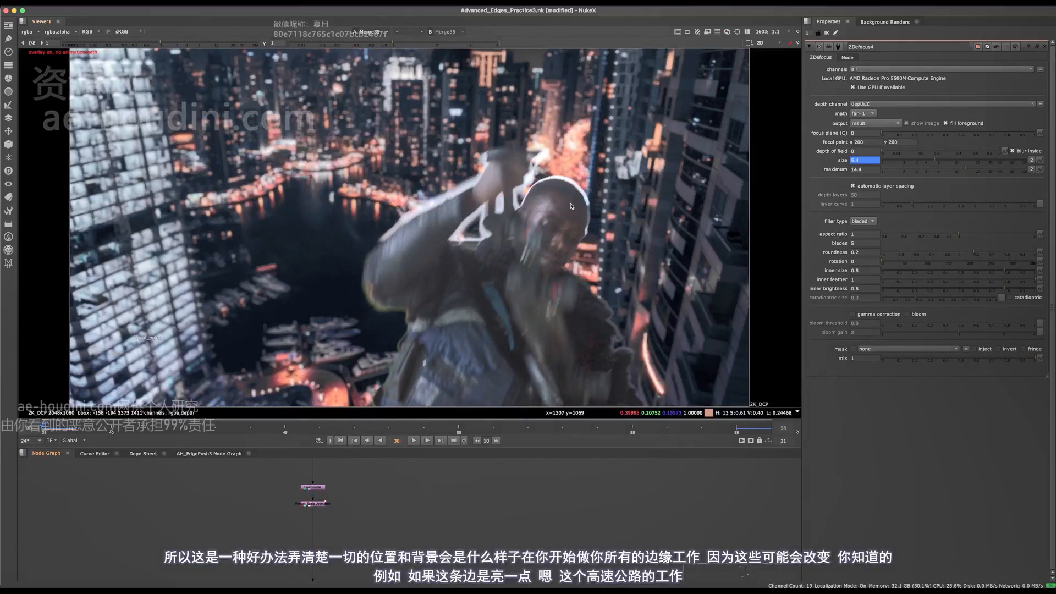
scroll(563, 212, "up", 3)
scroll(603, 173, "up", 5)
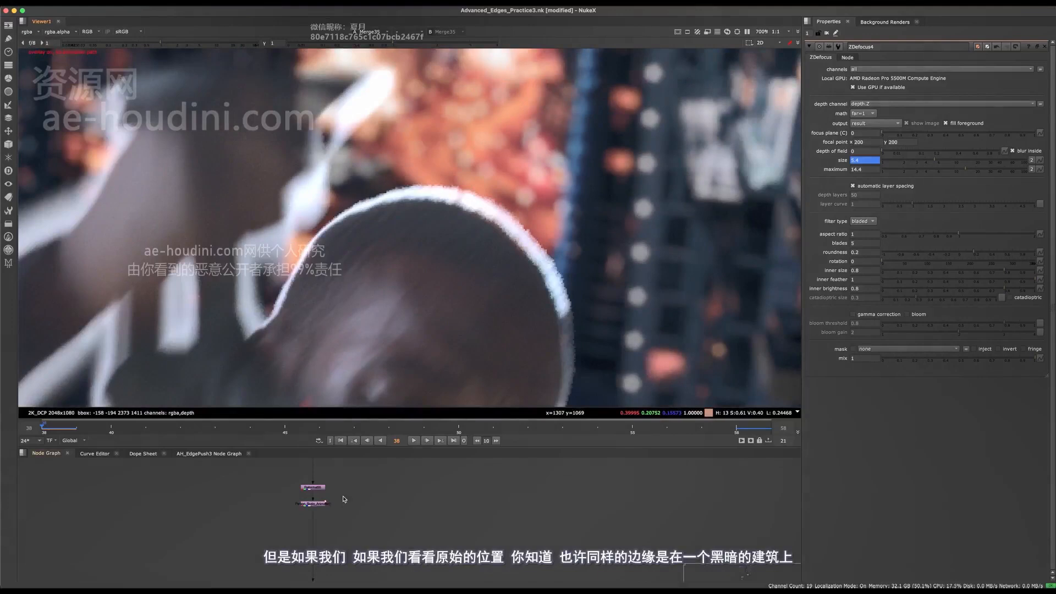
Toggle the person's scale transform at the first frame to compare the head edge over different background areas
left_click(306, 504)
key("1")
middle_click_drag(578, 141, 525, 208)
key("d")
key("d")
key("d")
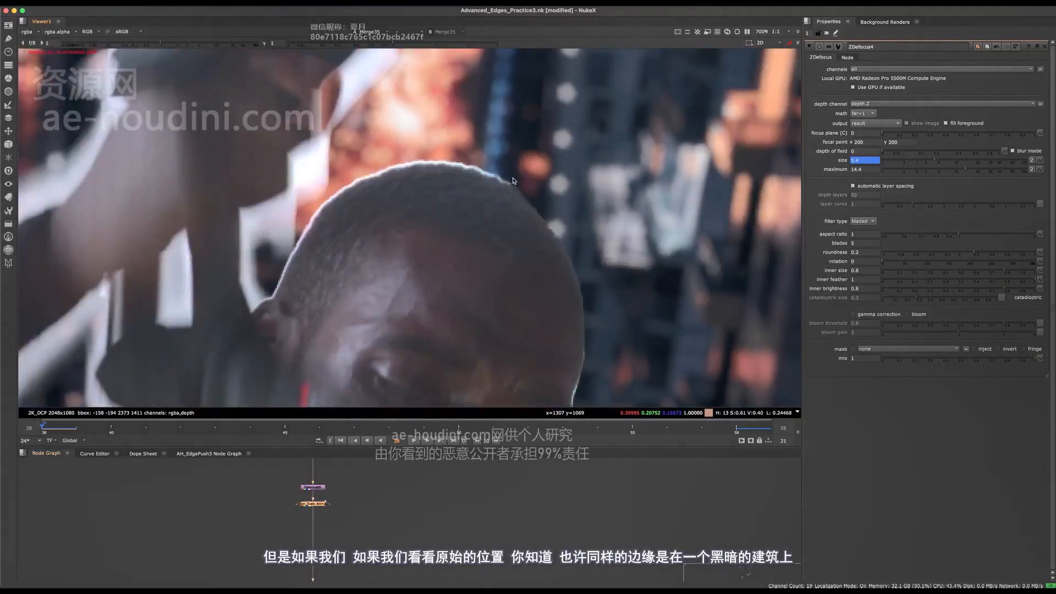
scroll(517, 260, "down", 10)
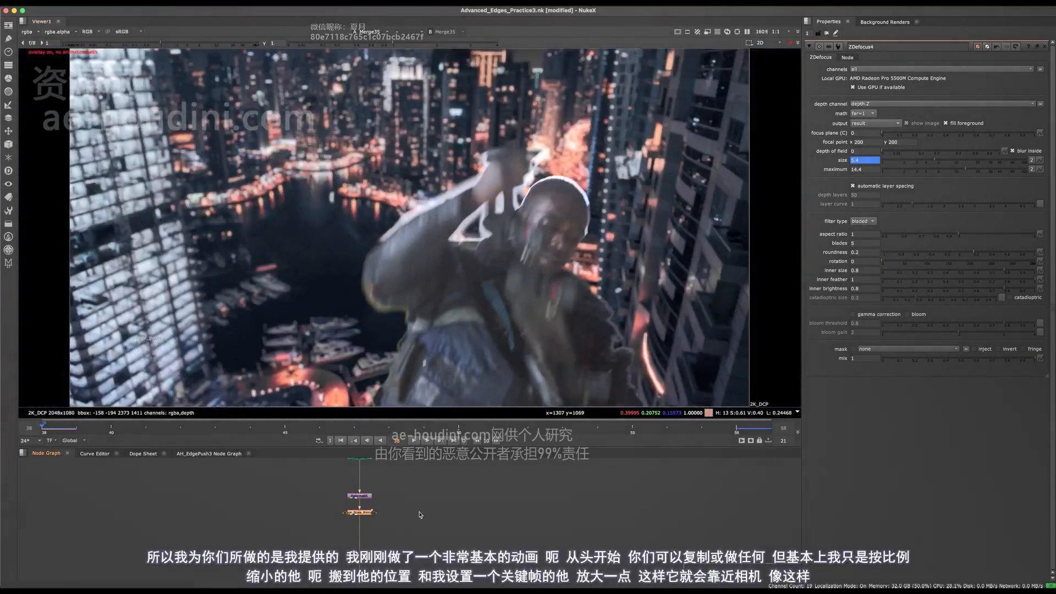
Locate the Person_Scale_Animated1 transform below Reformat55 in the node graph and open its properties
key("space")
middle_click_drag(441, 400, 481, 224)
middle_click_drag(466, 273, 372, 368)
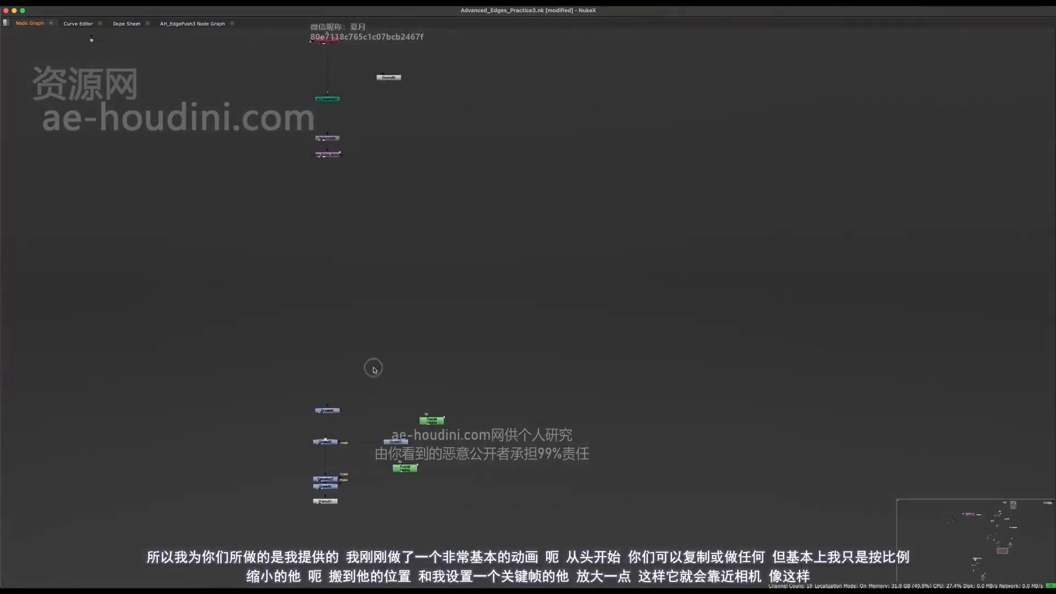
scroll(374, 352, "down", 5)
middle_click_drag(376, 266, 378, 351)
scroll(354, 328, "up", 6)
left_click(363, 379)
scroll(363, 379, "up", 4)
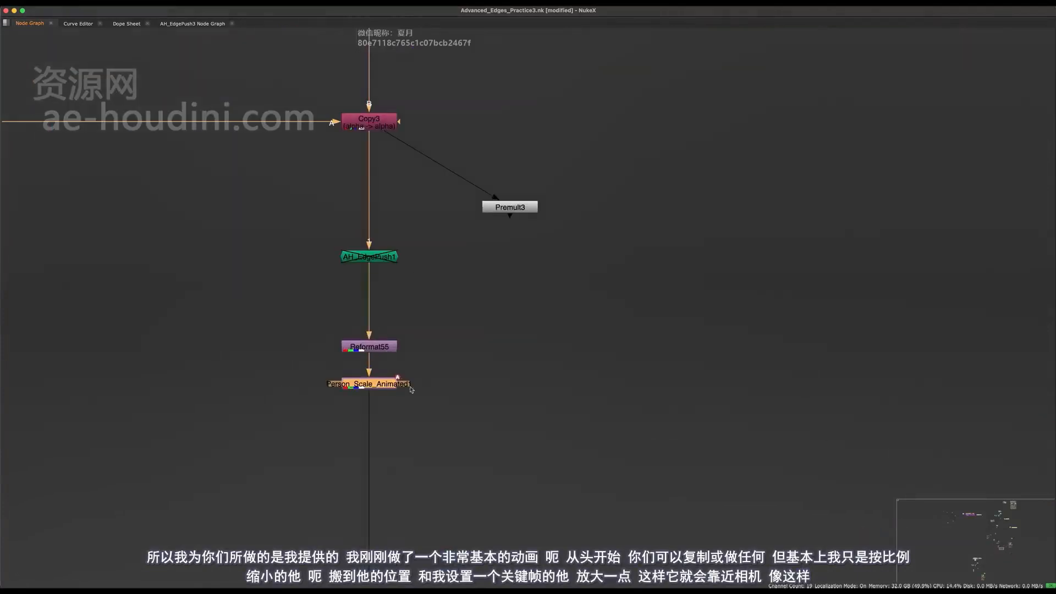
key("space")
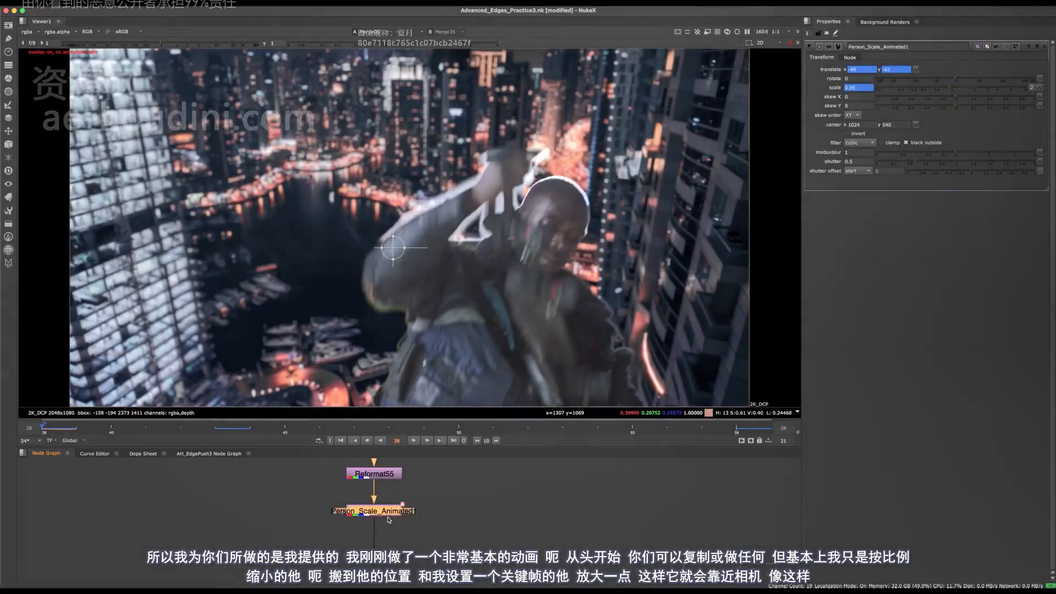
Disable and re-enable Person_Scale_Animated1 repeatedly to compare the person's original and scaled-down positions at the first frame
key("d")
key("d")
key("d")
key("d")
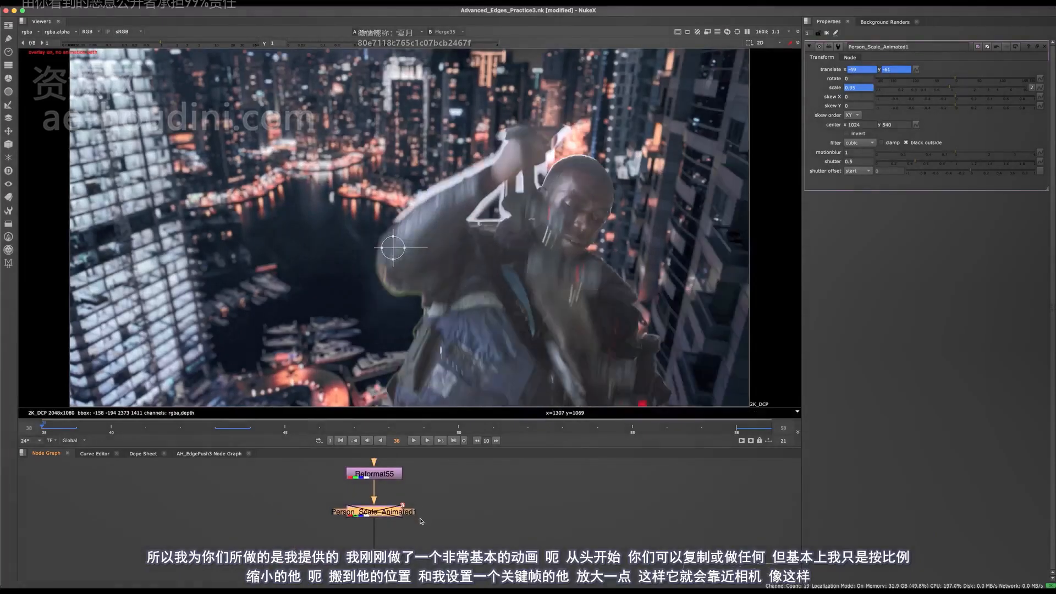
key("d")
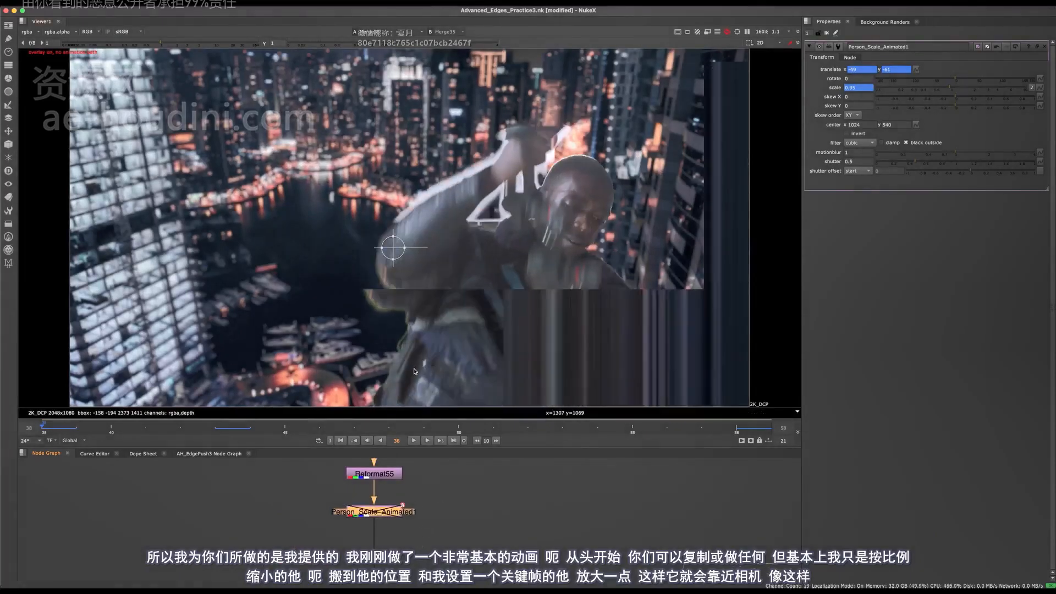
key("d")
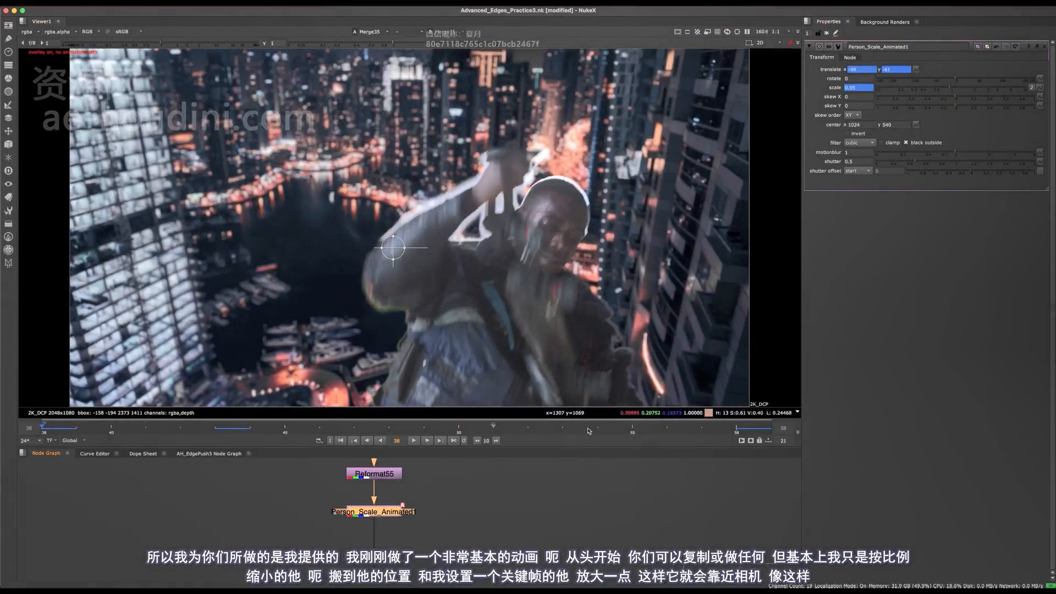
Go to frame 58 and switch Person_Scale_Animated1 off and on to compare the enlarged person
left_click(747, 434)
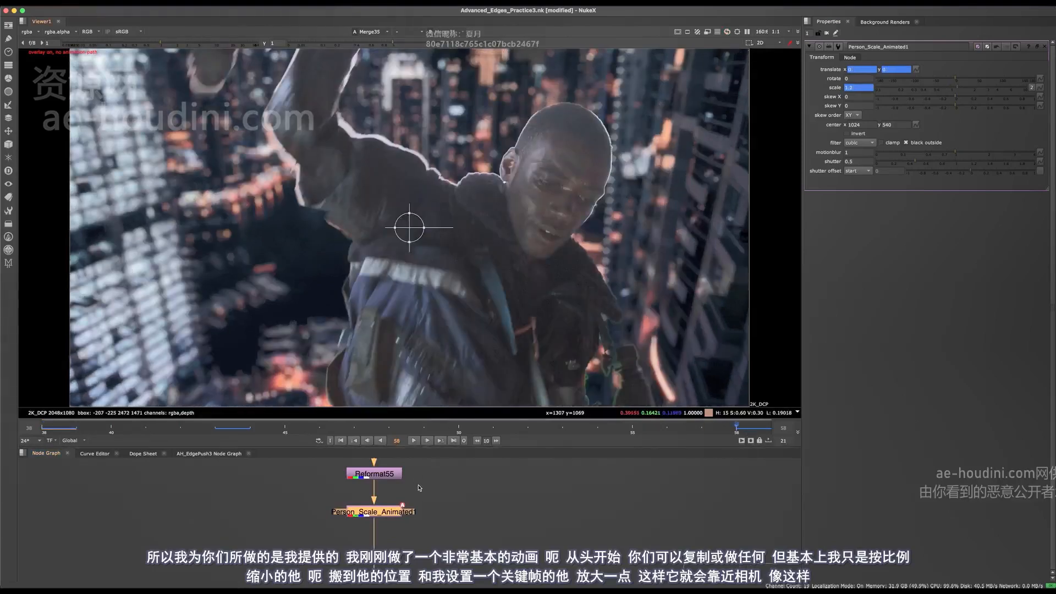
key("d")
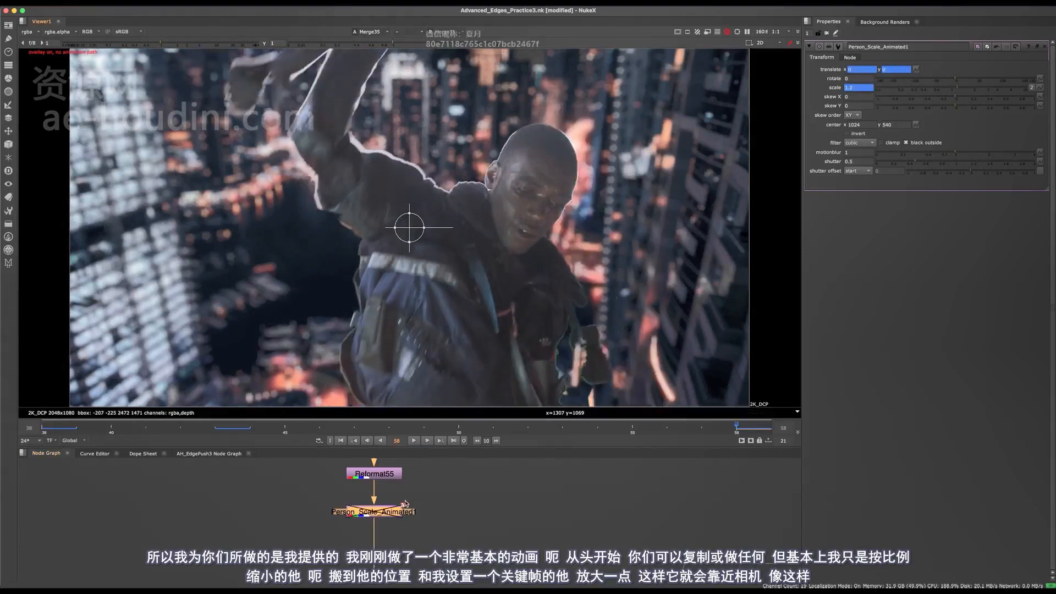
key("d")
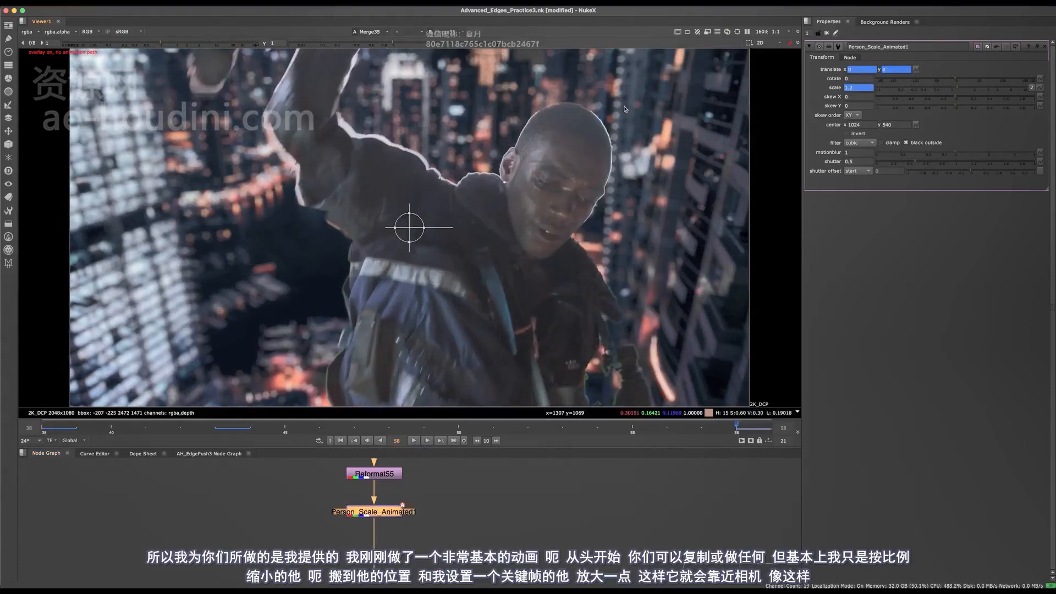
Jump between frames 38, 43 and 58 to review how the person's position and scale are animated
left_click(221, 429)
left_click(44, 428)
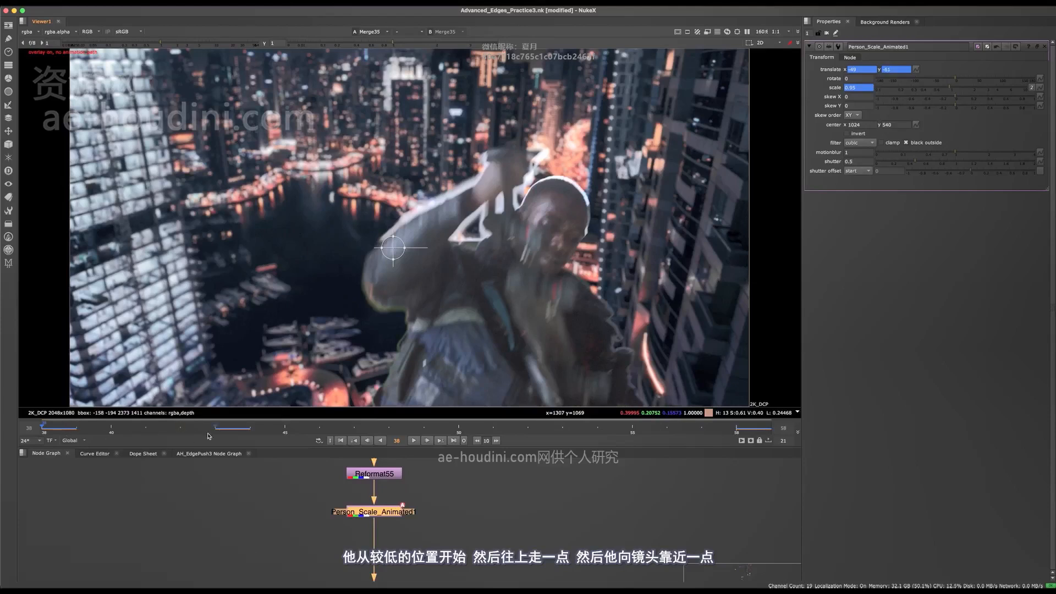
left_click(215, 428)
left_click(742, 429)
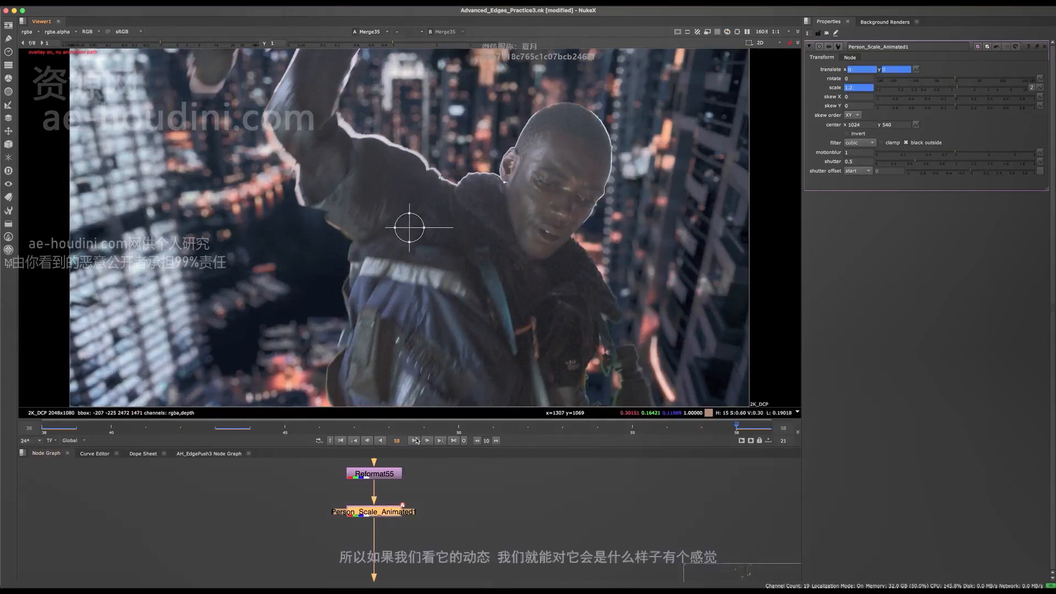
Play the shot from the viewer, stop it, and scrub through the frames to review the scale animation in motion
left_click(415, 440)
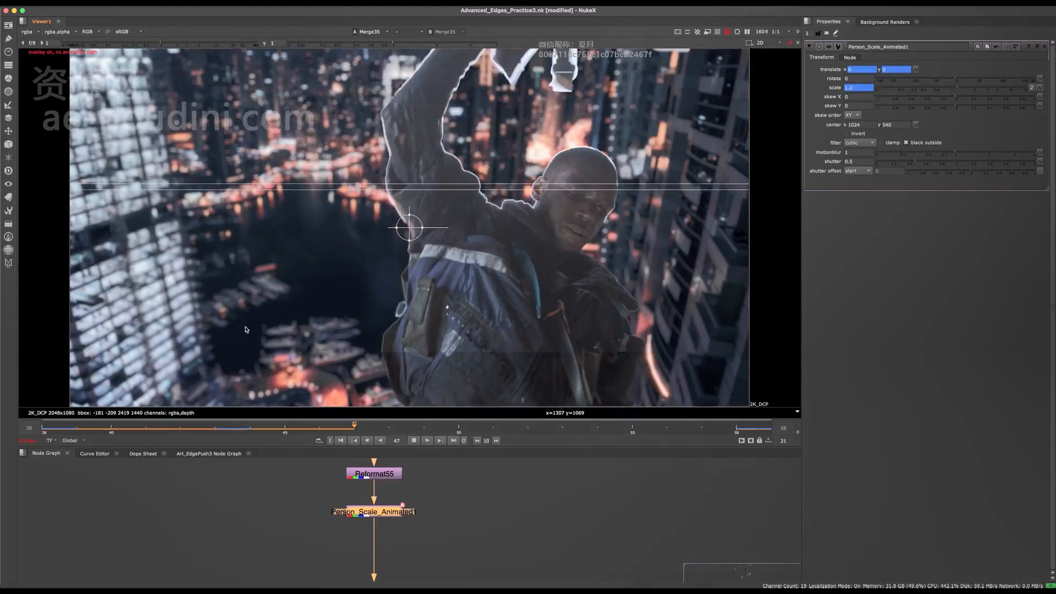
middle_click_drag(423, 502, 440, 529)
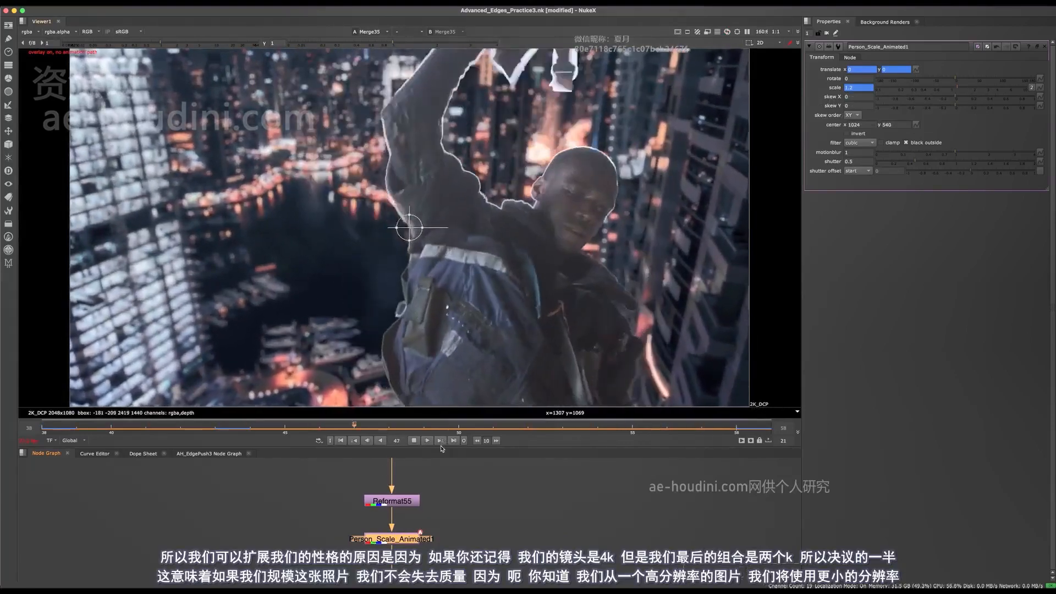
left_click_drag(441, 430, 597, 443)
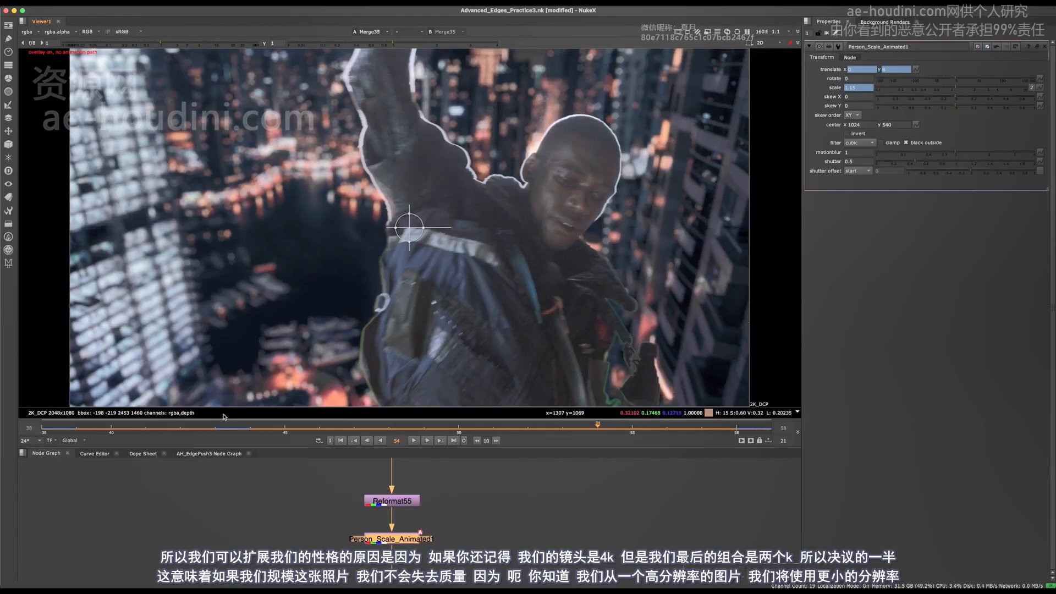
left_click_drag(188, 427, 49, 406)
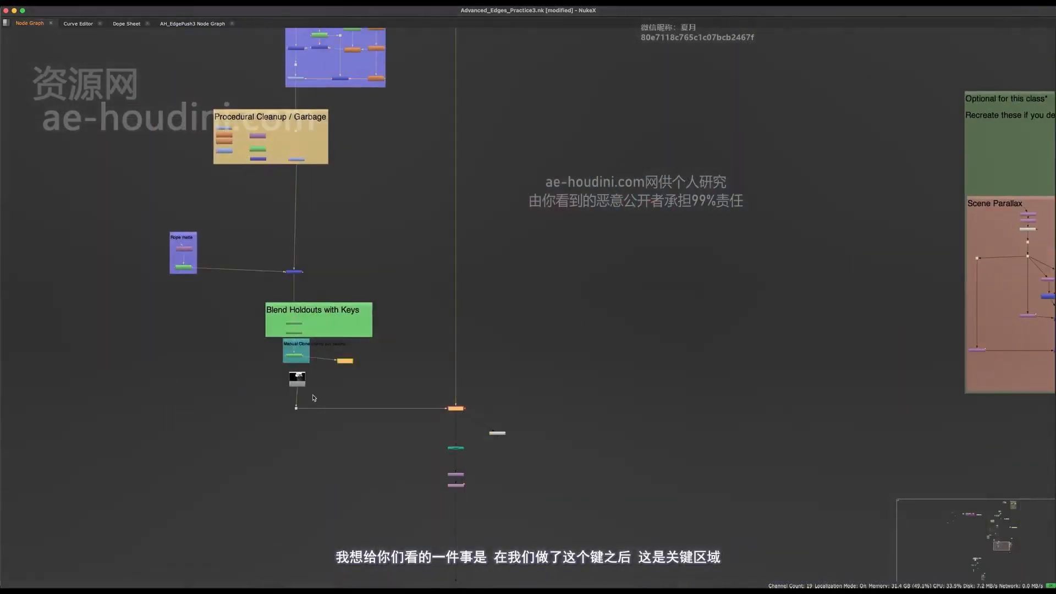
Review the keying section of the node graph down to where its alpha is copied into the main stream
middle_click_drag(312, 397, 463, 355, "alt")
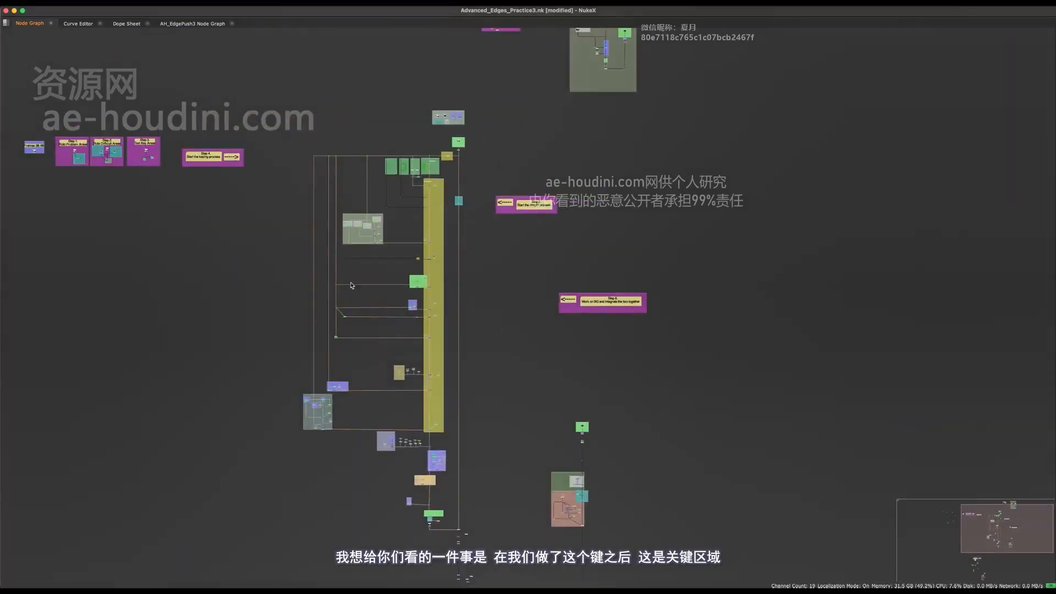
middle_click_drag(351, 285, 338, 162)
scroll(404, 441, "up", 8)
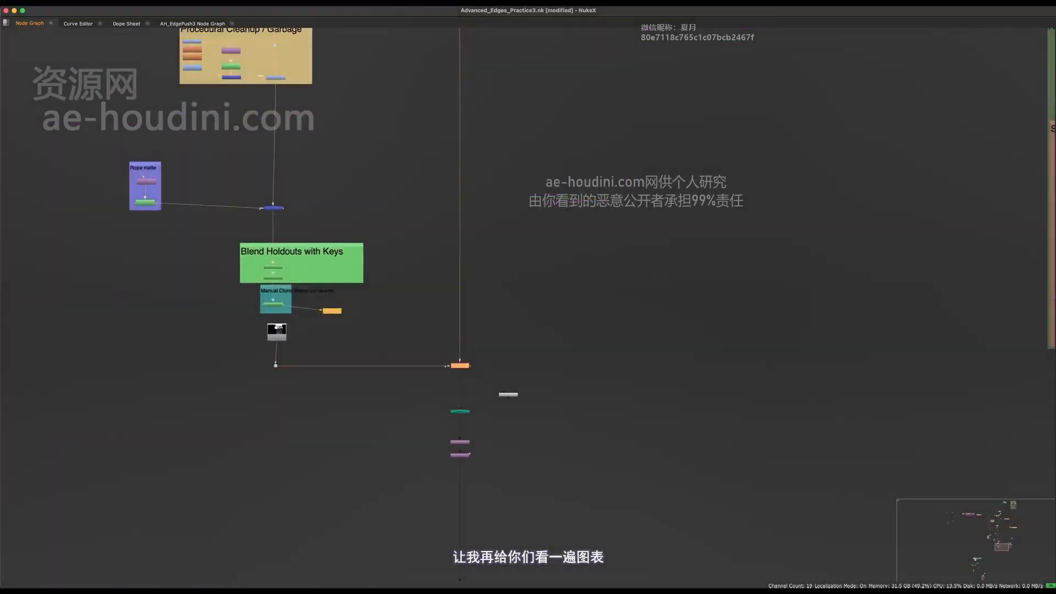
Switch to the Keying Diagram Overview image and outline the green Alpha Creation area, then clear the outline
mouse_move(683, 587)
left_click(811, 583)
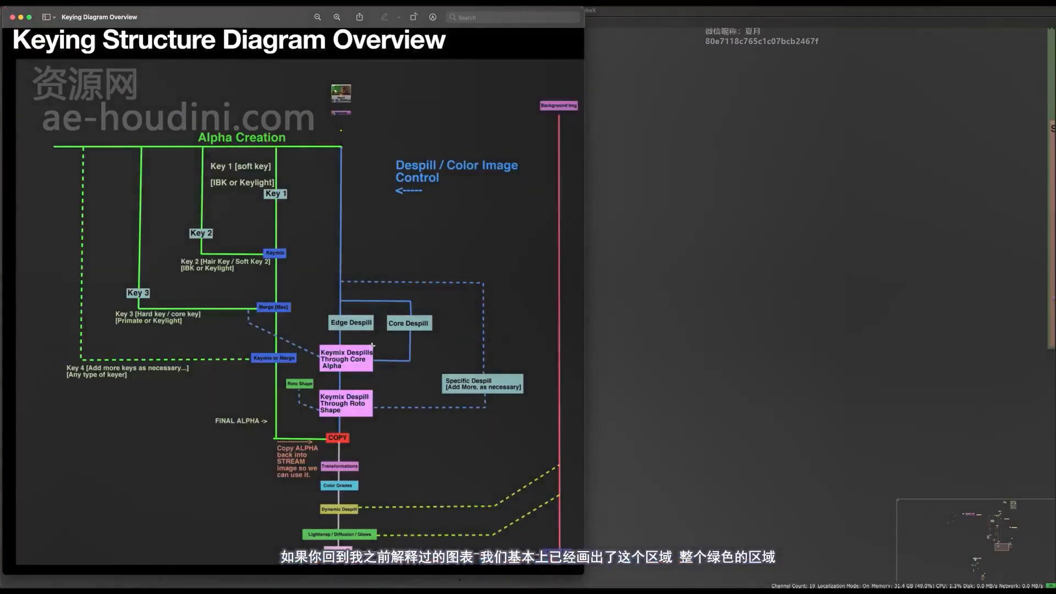
left_click_drag(274, 233, 43, 495)
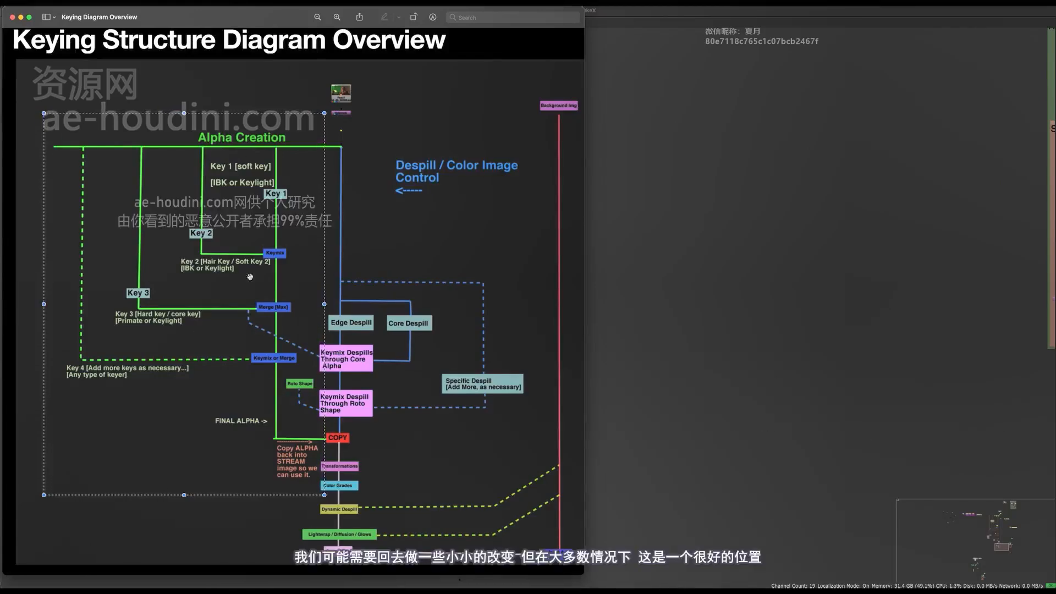
left_click(451, 212)
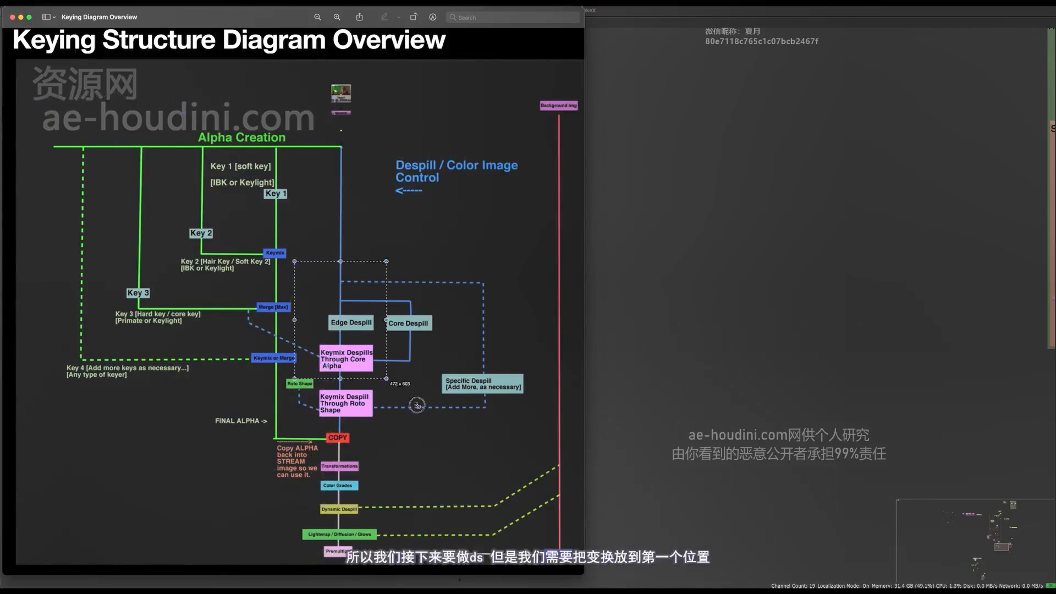
Outline the despill branches above the Copy node and the Transformations node in the keying diagram, then clear the outline
left_click_drag(314, 261, 520, 453)
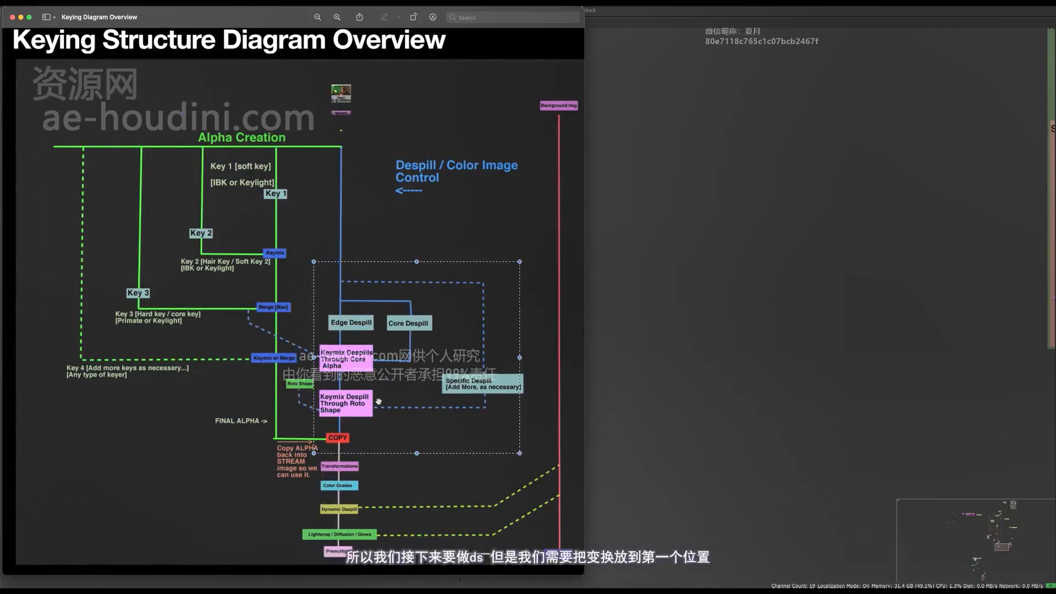
left_click(325, 465)
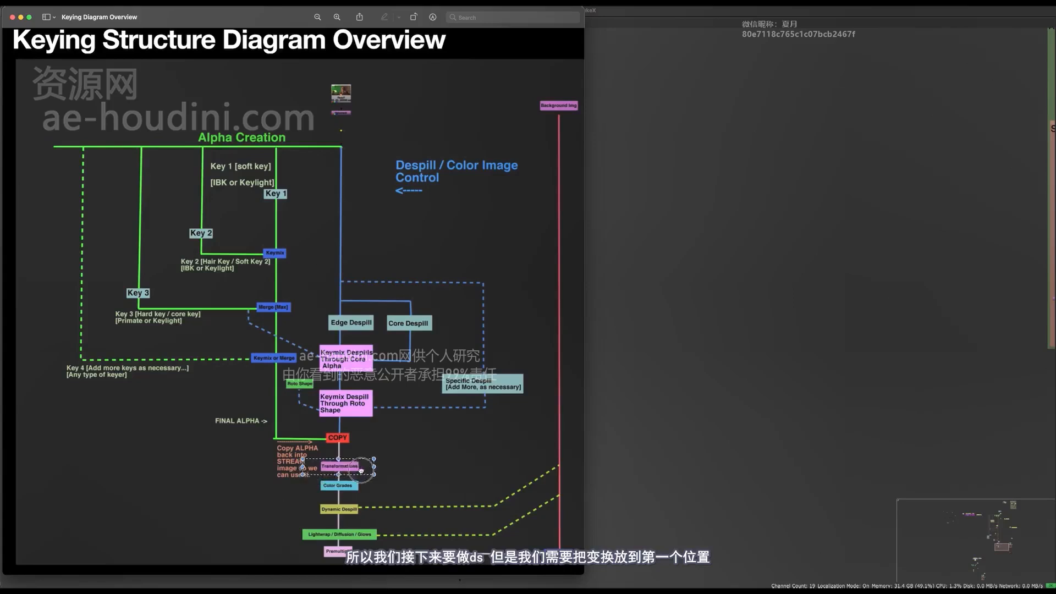
left_click_drag(349, 468, 349, 470)
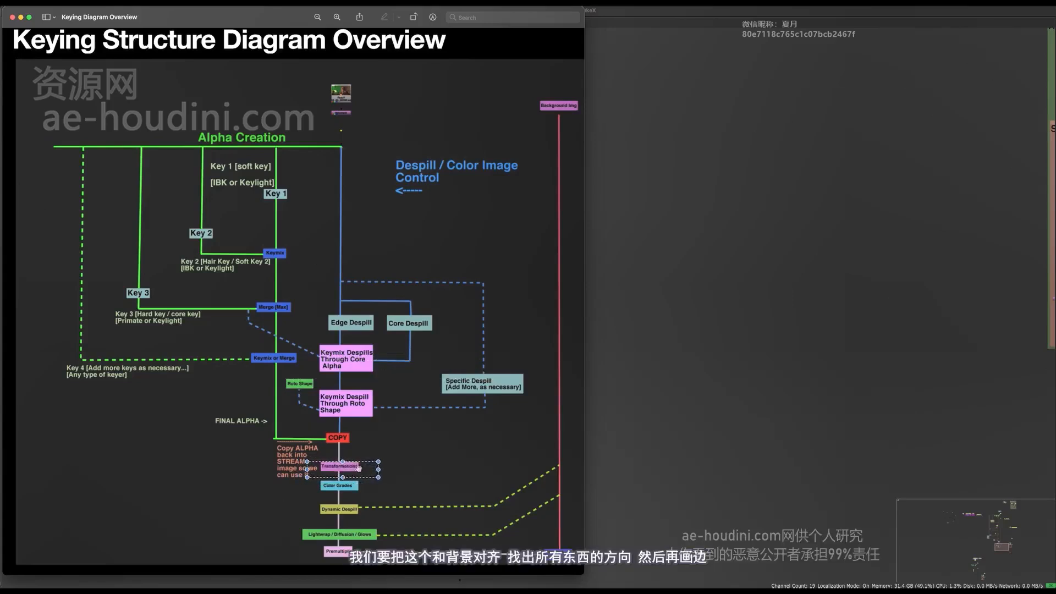
left_click_drag(307, 248, 517, 435)
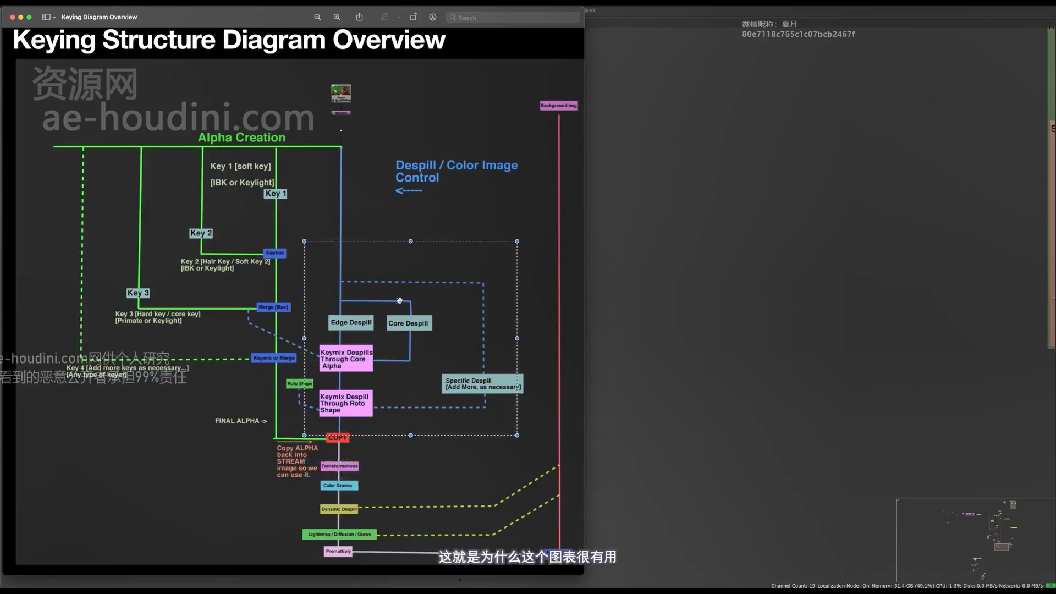
left_click(376, 475)
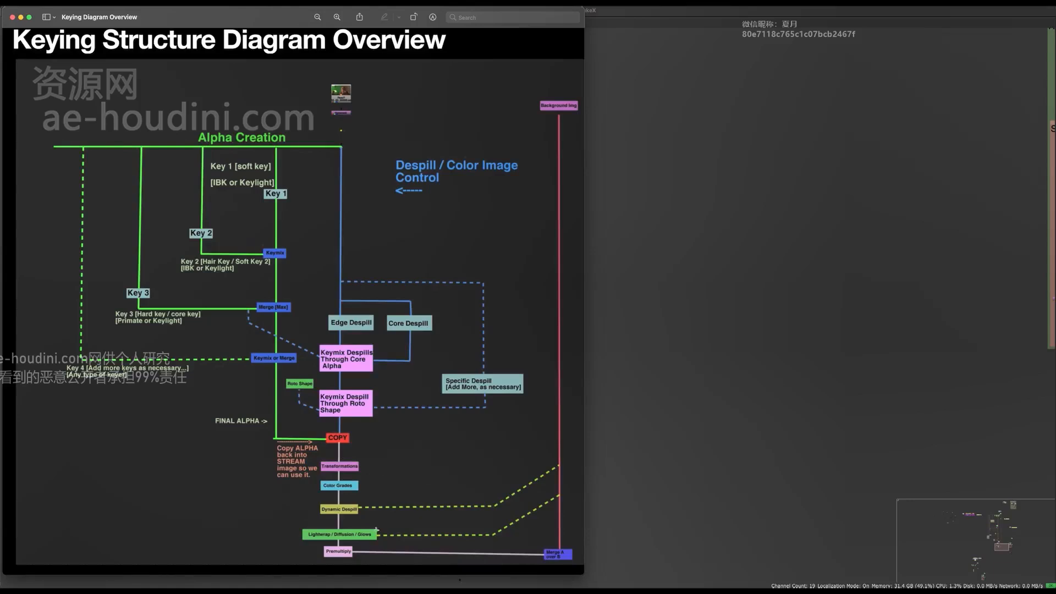
Outline the Color Grades node and the Dynamic Despill node in the keying diagram, then clear the outline
left_click_drag(312, 471, 356, 493)
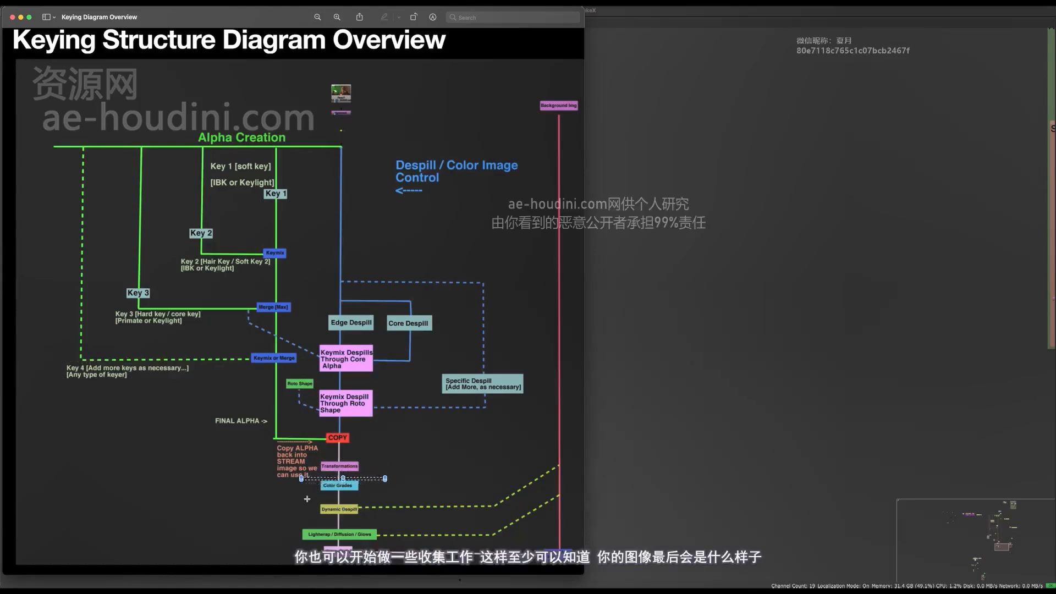
mouse_move(316, 472)
left_mouse_down()
mouse_move(377, 496)
mouse_move(289, 491)
left_mouse_up()
left_click(404, 483)
left_click_drag(364, 479, 373, 481)
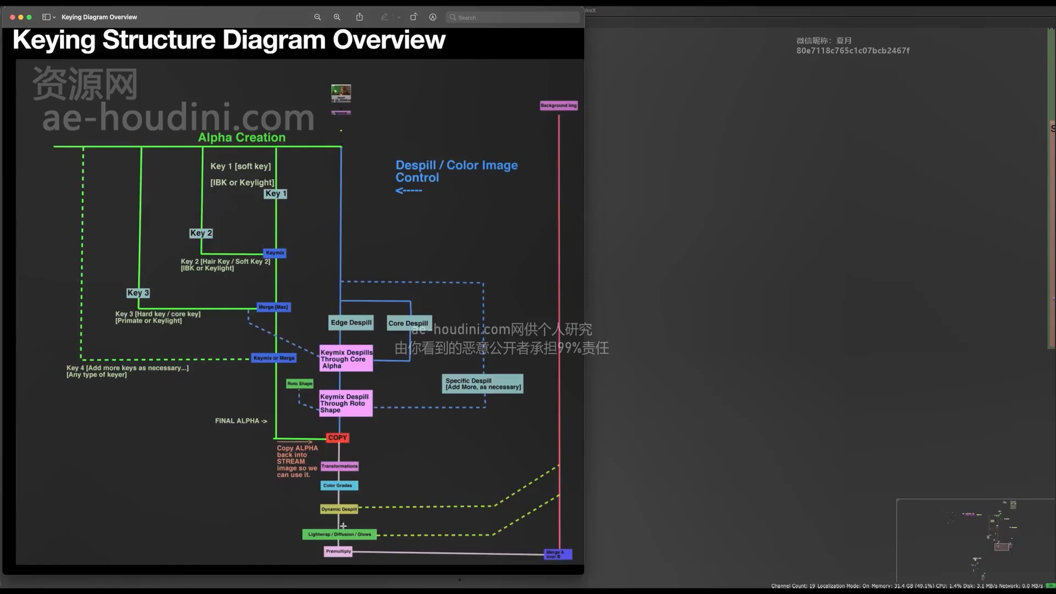
left_click_drag(306, 493, 382, 530)
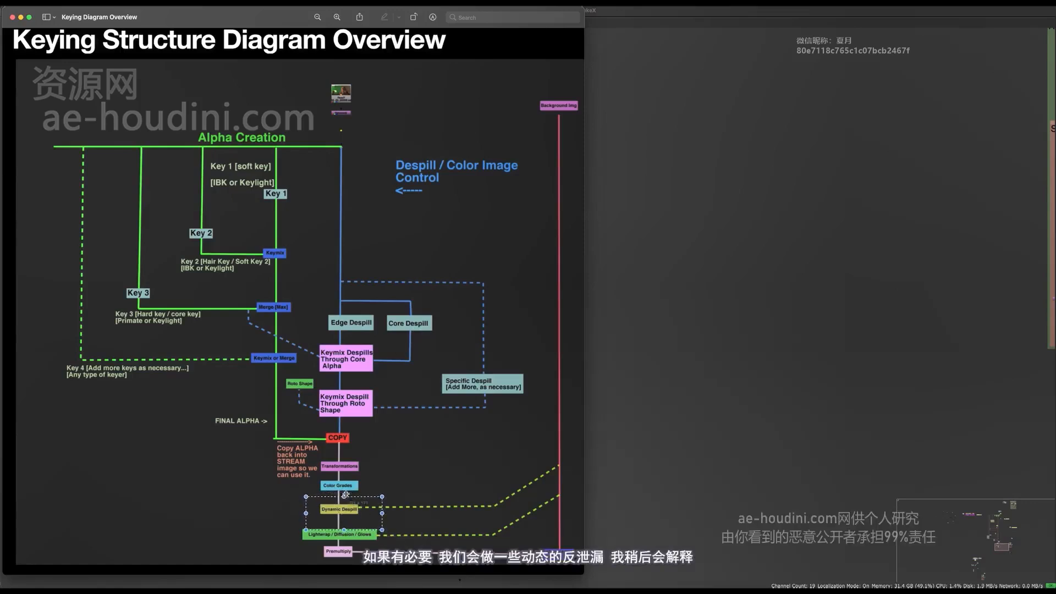
left_click_drag(344, 498, 341, 500)
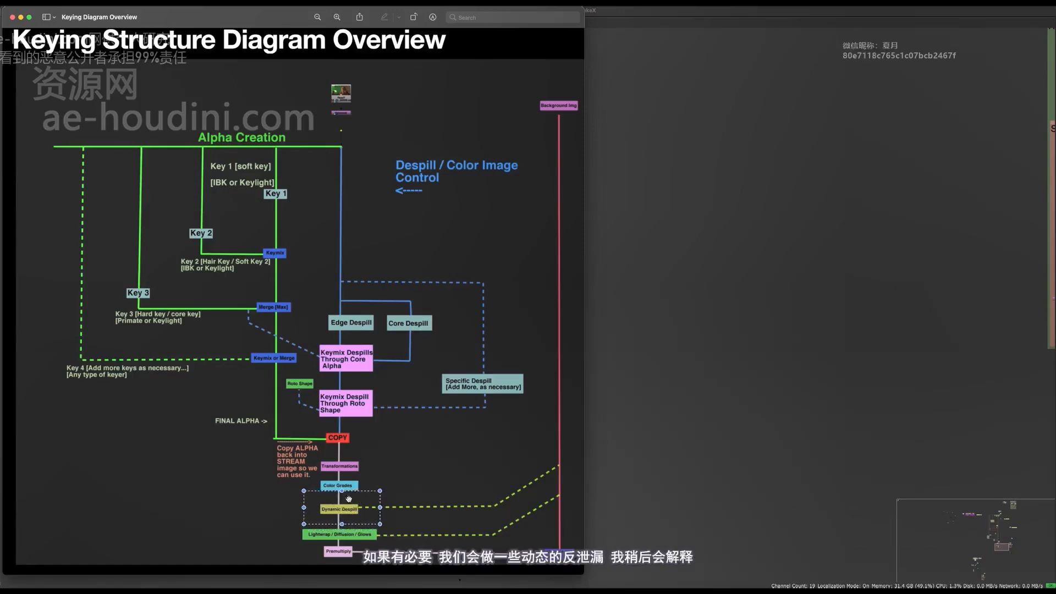
left_click(430, 357)
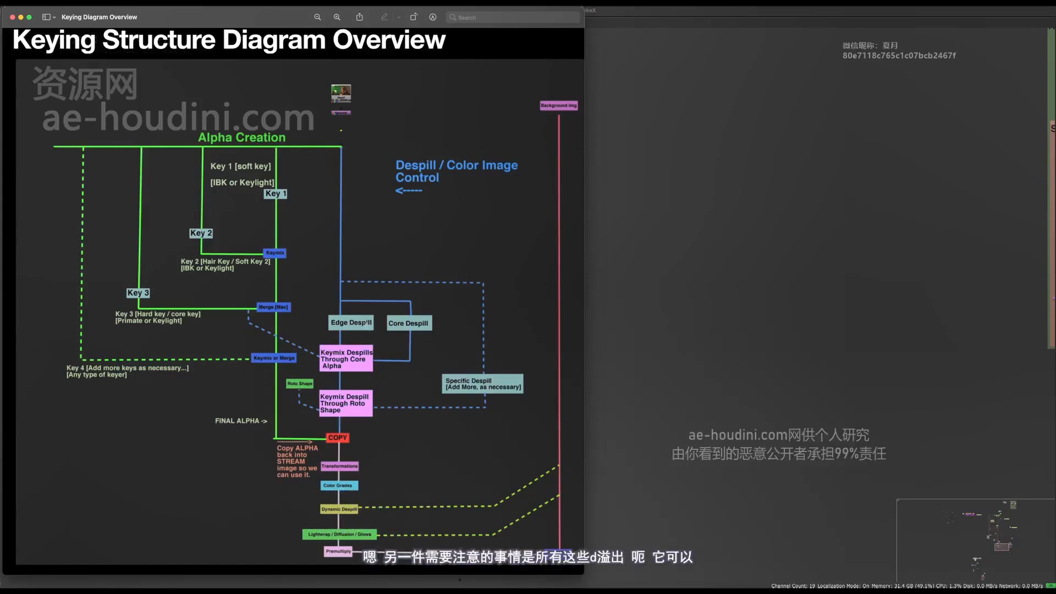
Outline the despill section of the diagram, then mark the spots after Copy and after Transformations as alternative despill positions
left_click_drag(303, 255, 514, 427)
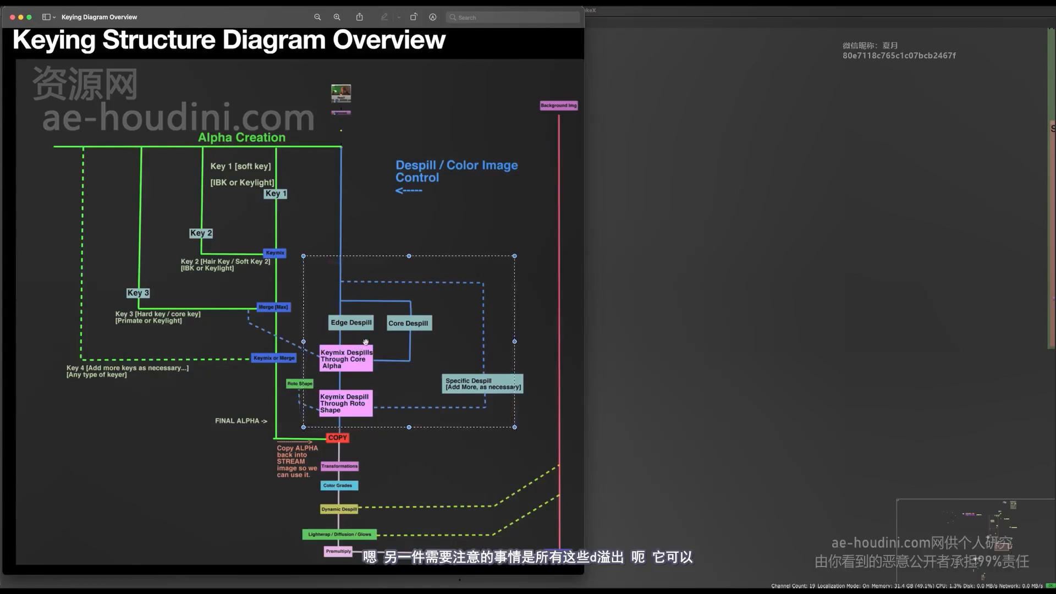
mouse_move(392, 350)
left_mouse_down()
mouse_move(395, 328)
mouse_move(409, 352)
left_mouse_up()
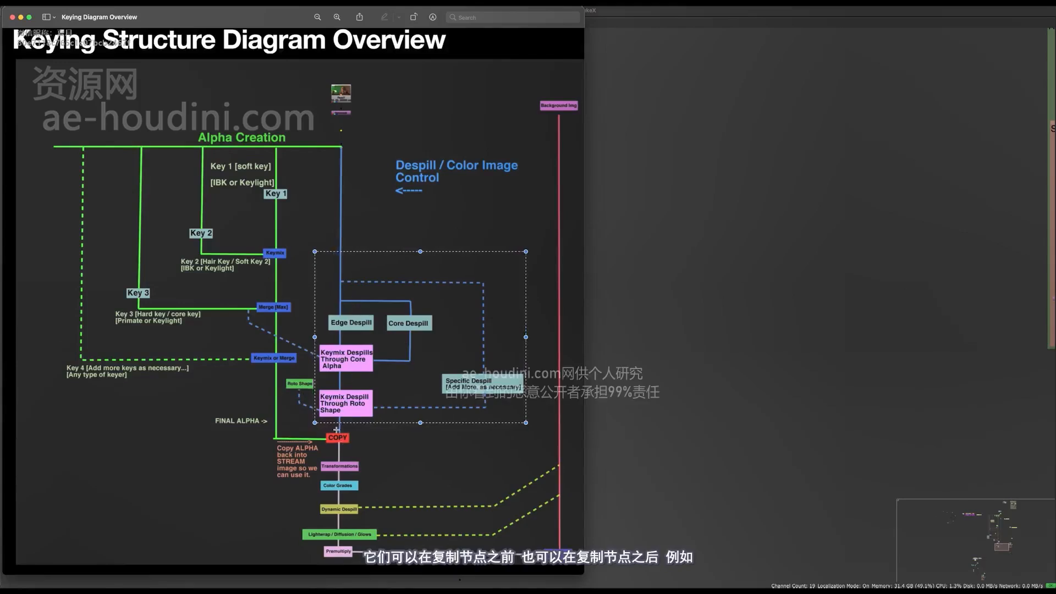
left_click(342, 458)
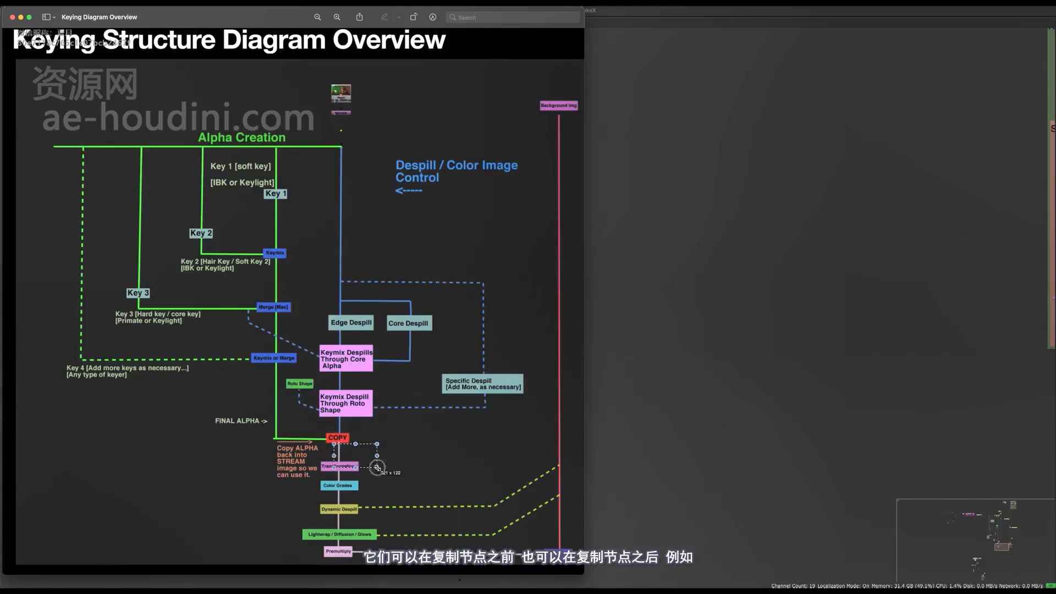
left_click_drag(320, 273, 503, 428)
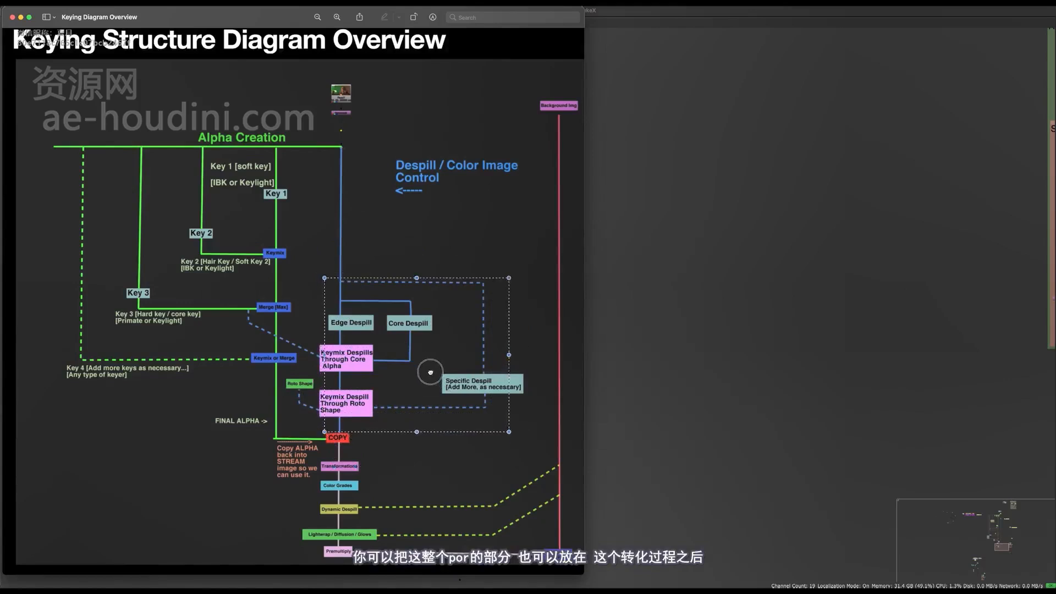
left_click_drag(430, 372, 422, 374)
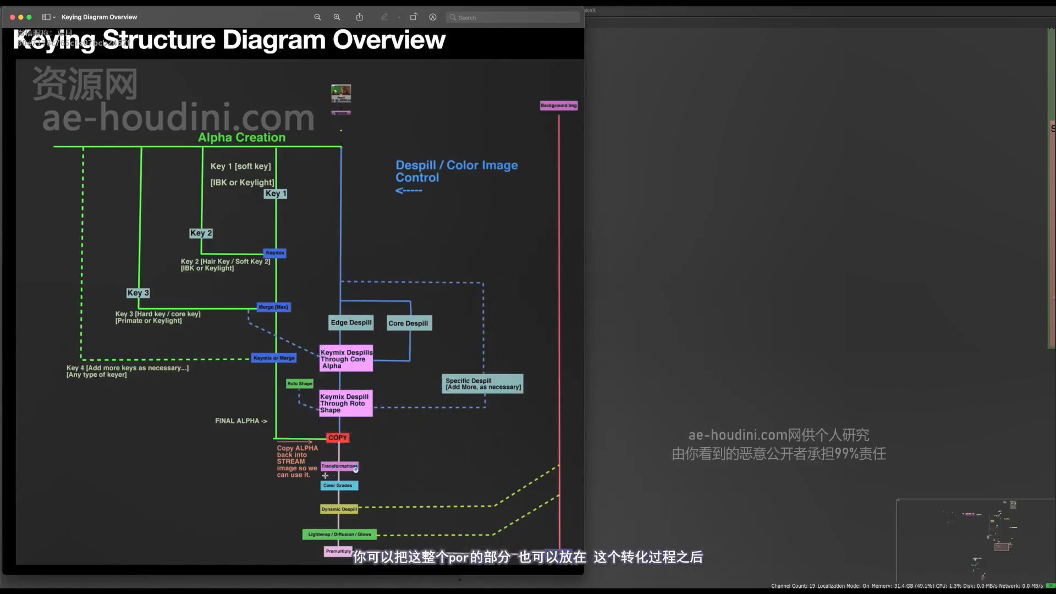
mouse_move(415, 478)
left_mouse_down()
mouse_move(440, 487)
mouse_move(454, 476)
left_mouse_up()
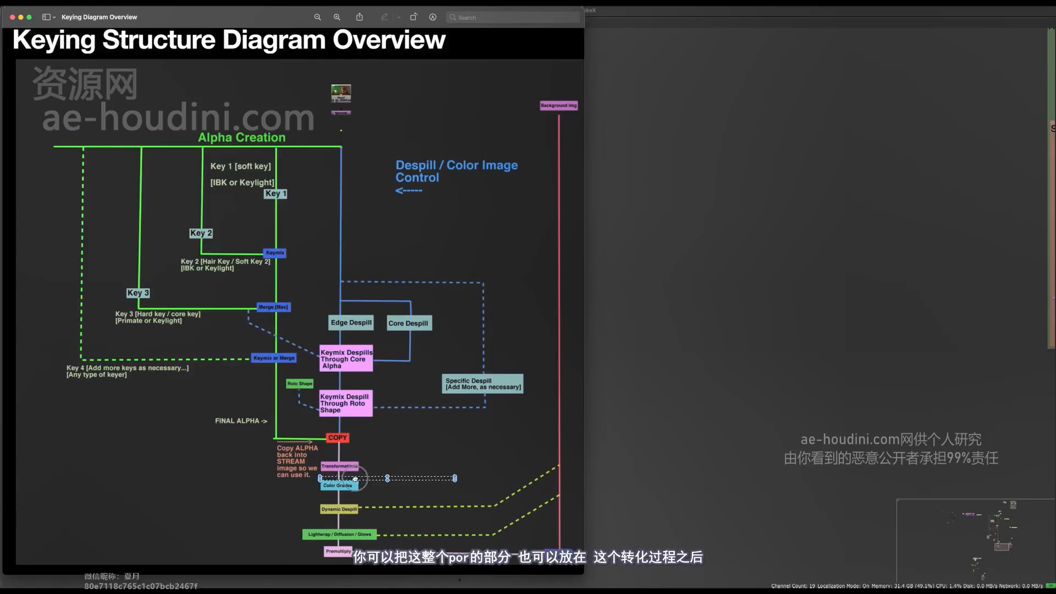
left_click_drag(355, 478, 355, 473)
Outline the despill section, the Premultiply node and the group from Color Grades down to Premultiply in the diagram
left_click_drag(304, 248, 519, 426)
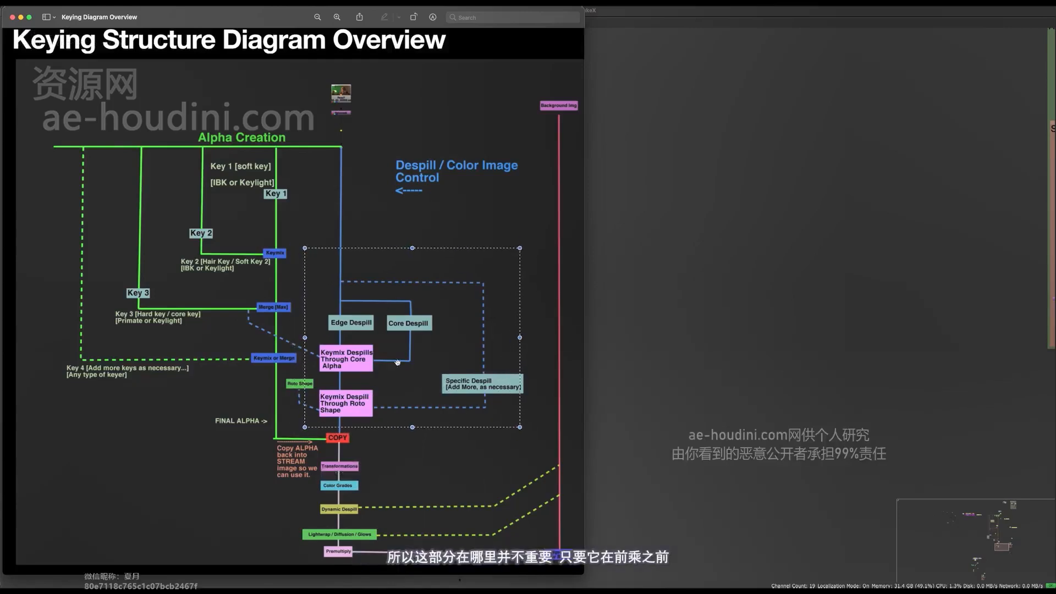
left_click_drag(322, 542, 370, 563)
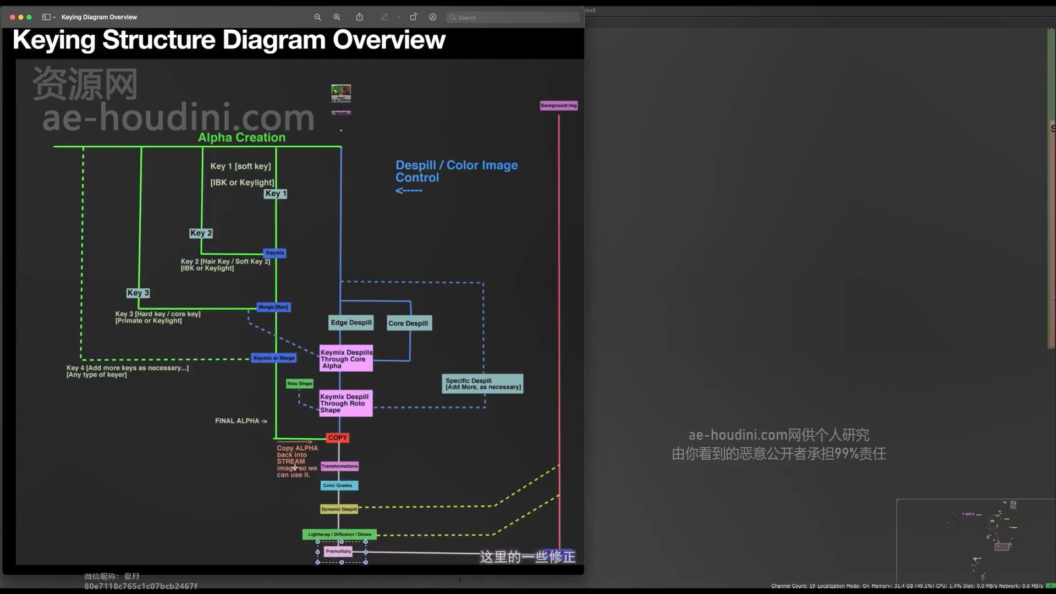
left_click_drag(289, 475, 418, 556)
left_click_drag(376, 524, 376, 525)
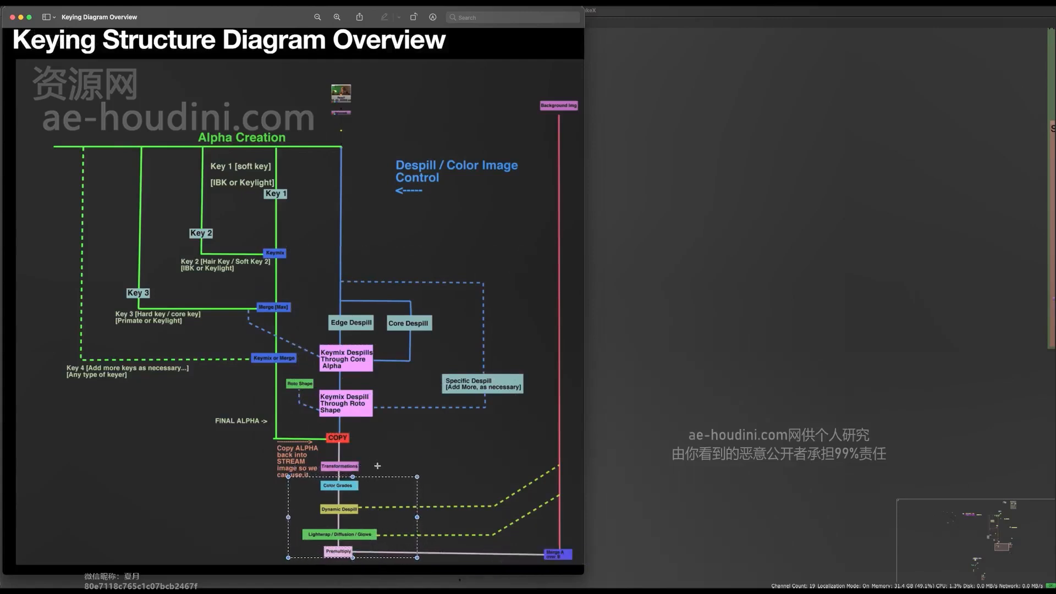
Outline the despill section, the Transformations node and the Roto Shape node in the diagram to relate roto work to scaling
left_click_drag(305, 248, 522, 406)
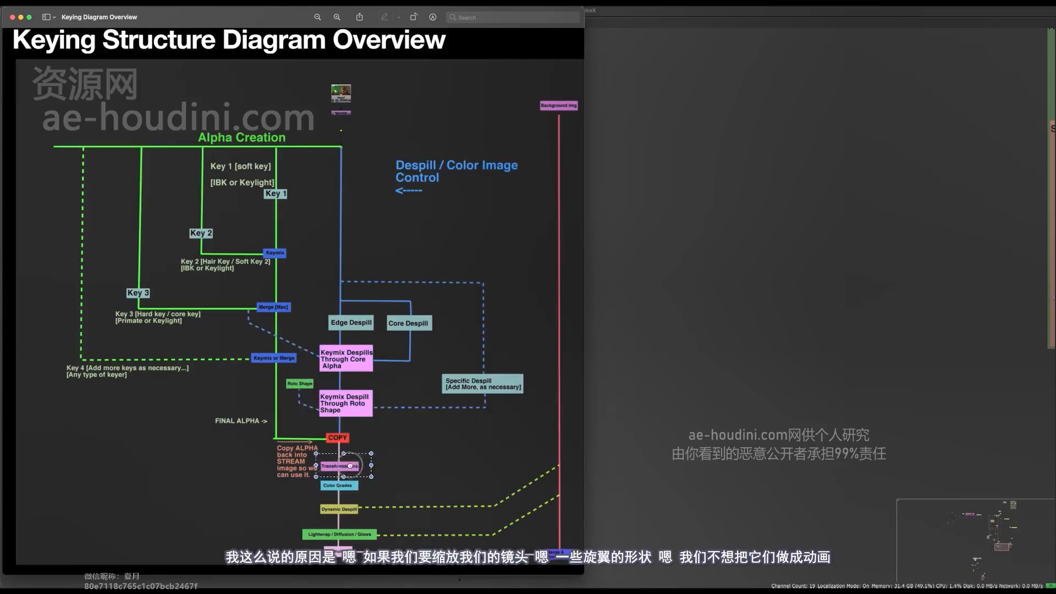
left_click_drag(348, 463, 352, 465)
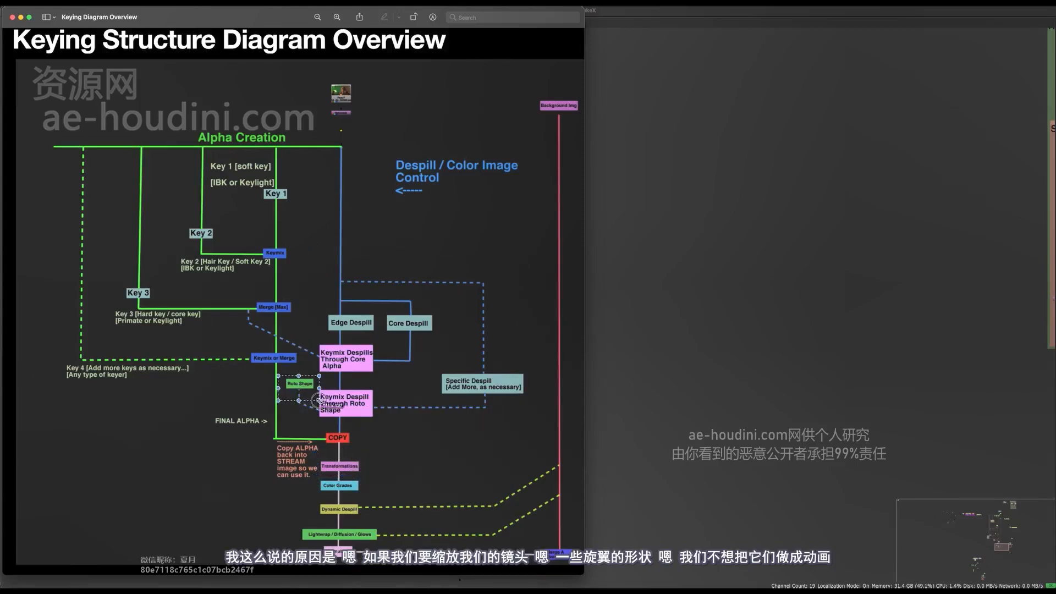
left_click_drag(310, 391, 310, 389)
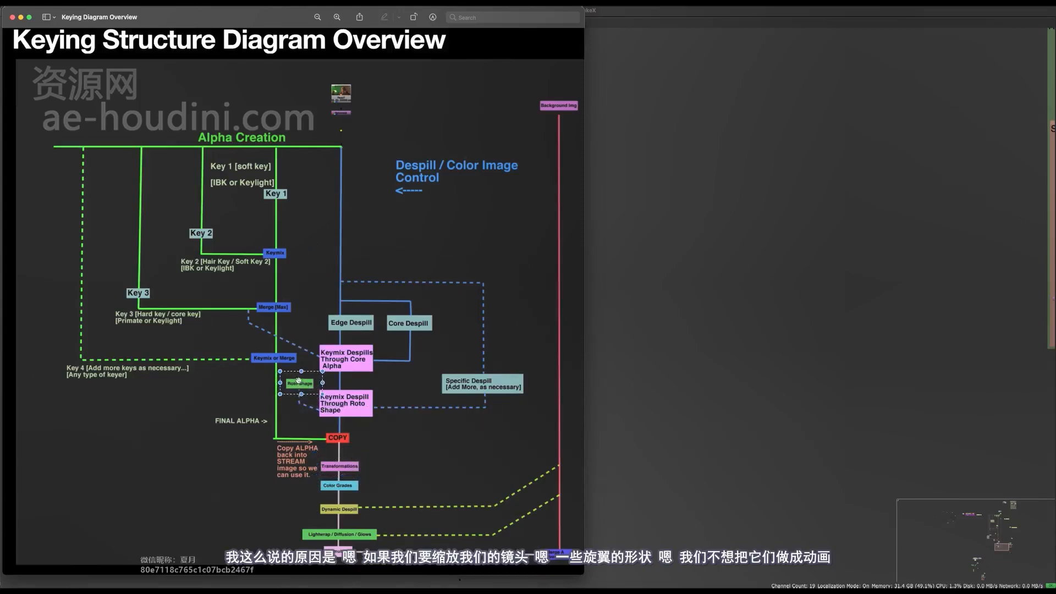
left_click(342, 350)
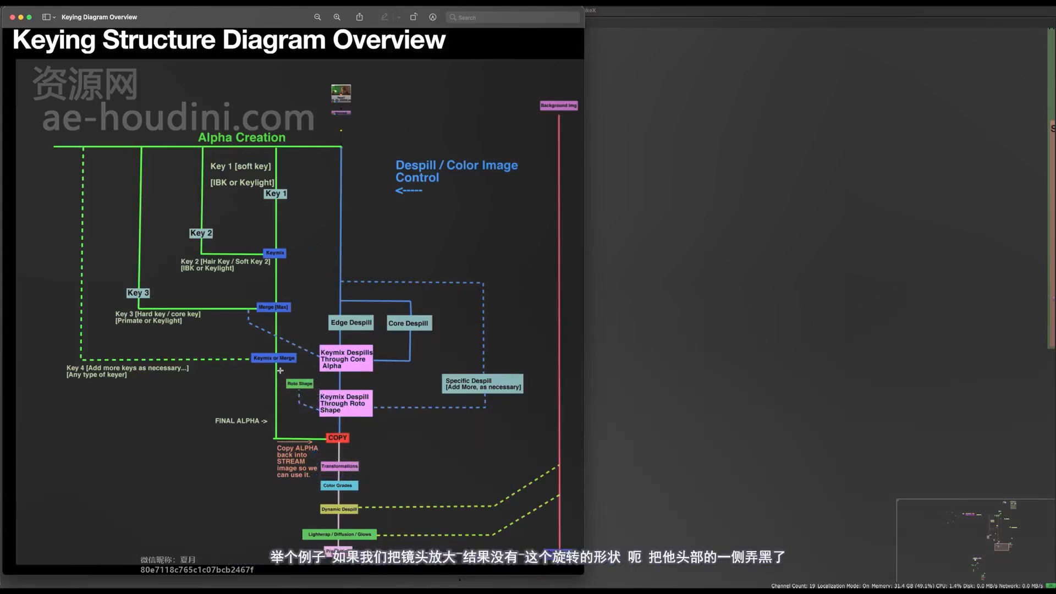
left_click_drag(317, 454, 378, 473)
Switch to NukeX and examine the main stream of the node graph from the animated scale node up past the Copy node
left_click(667, 356)
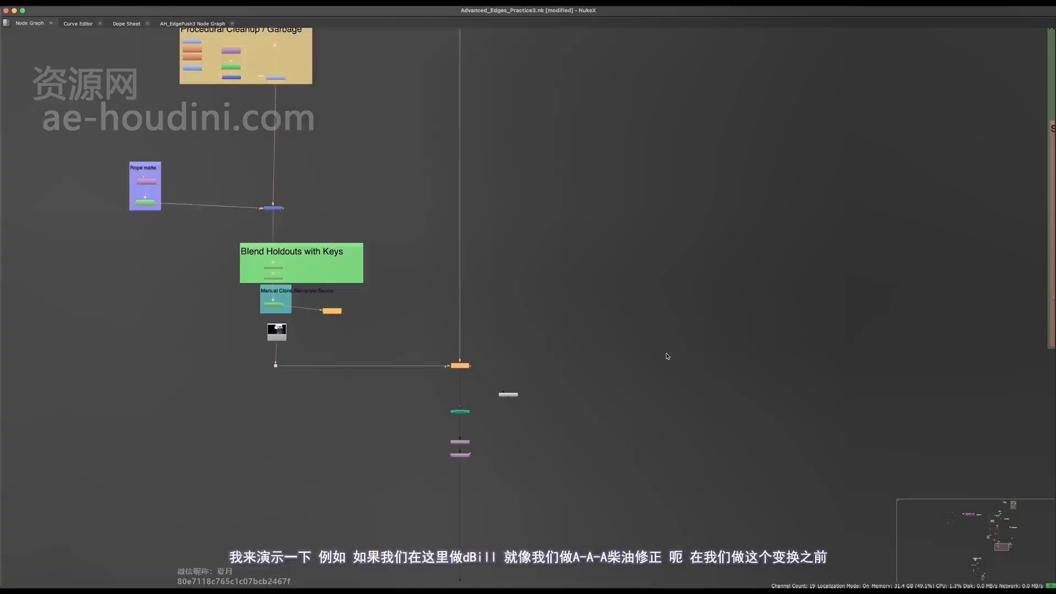
middle_click_drag(440, 456, 428, 400)
scroll(440, 374, "down", 6)
middle_click_drag(462, 348, 407, 297)
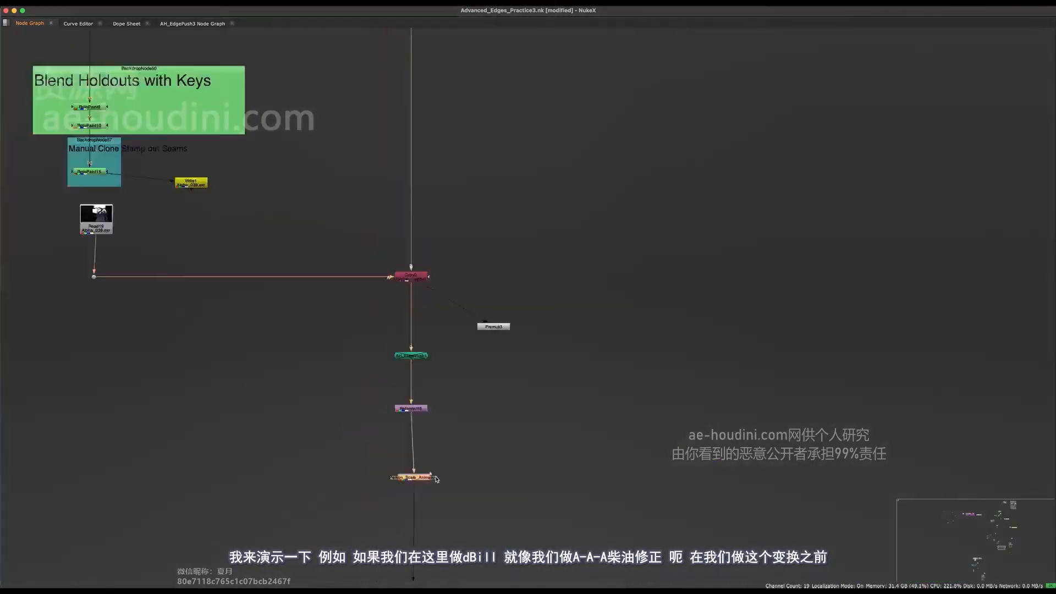
scroll(400, 349, "down", 2)
scroll(440, 237, "up", 4)
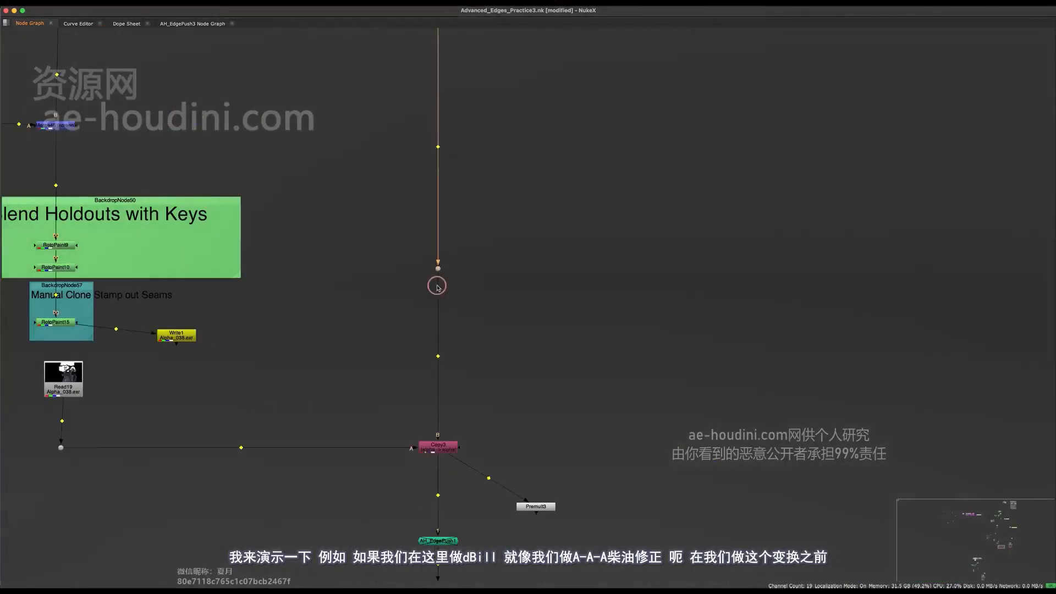
left_click_drag(437, 285, 438, 300)
middle_click_drag(439, 314, 436, 461)
Restore the viewer layout and view the original plate from the dot above the Copy node
key("space")
middle_click_drag(424, 527, 387, 592)
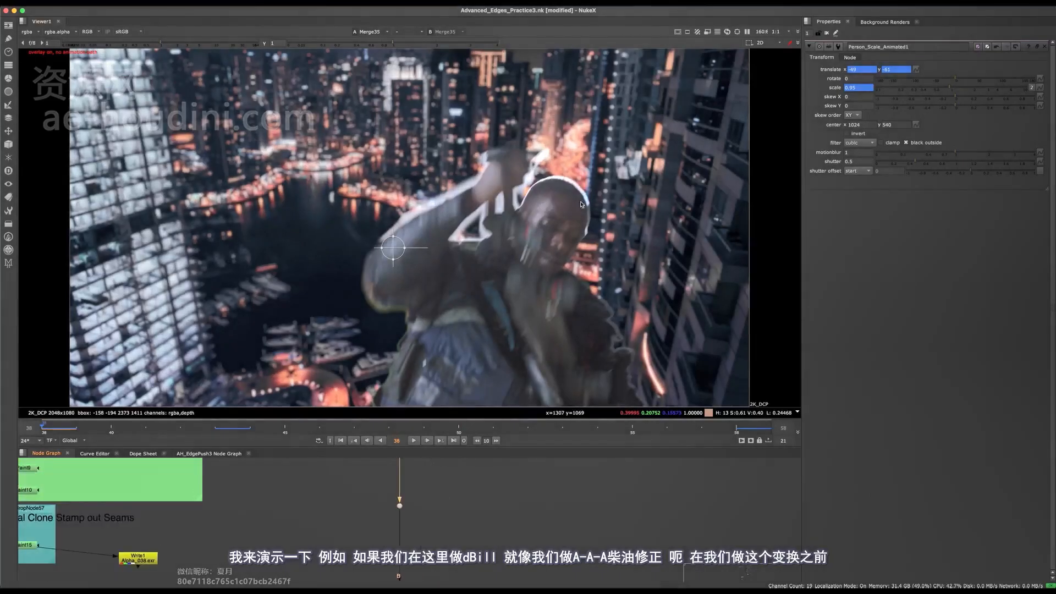
scroll(413, 468, "down", 3)
key("1")
middle_click_drag(415, 517, 413, 506)
scroll(418, 484, "down", 4)
middle_click_drag(412, 572, 406, 531)
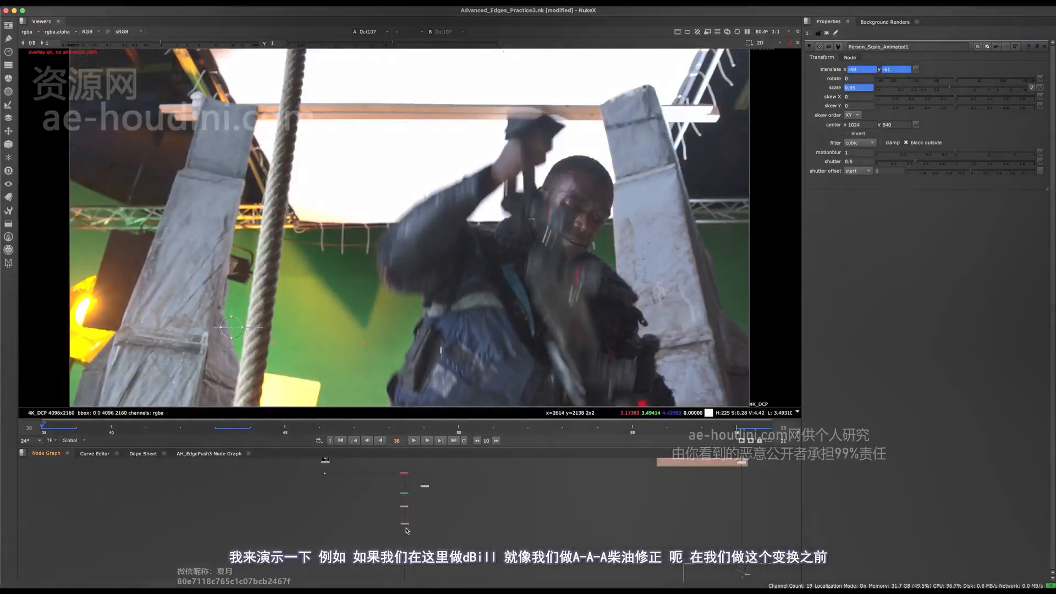
View the output of the Person_Scale_Animated1 transform in the viewer
scroll(405, 536, "up", 3)
left_click(406, 505)
key("1")
left_click_drag(450, 493, 386, 520)
scroll(418, 528, "down", 4)
middle_click_drag(404, 576, 401, 545)
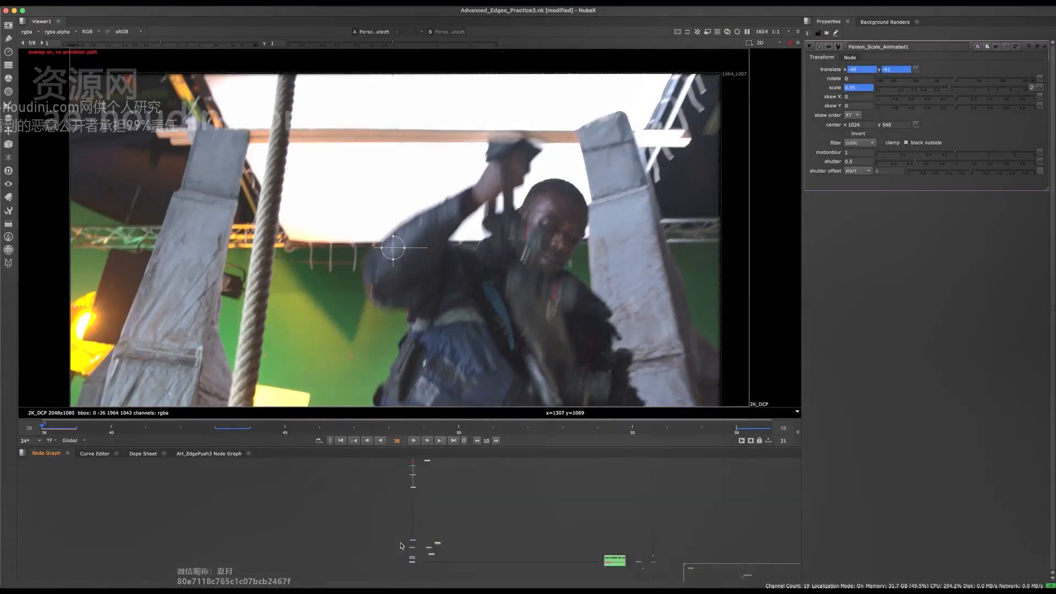
View the final composite from the Merge35 node over the city background
middle_click_drag(650, 572, 549, 511)
scroll(548, 511, "up", 4)
left_click(556, 487)
key("1")
Disable and re-enable the Person_Scale_Animated1 transform to compare the composite with and without the scaling
middle_click_drag(326, 503, 444, 585)
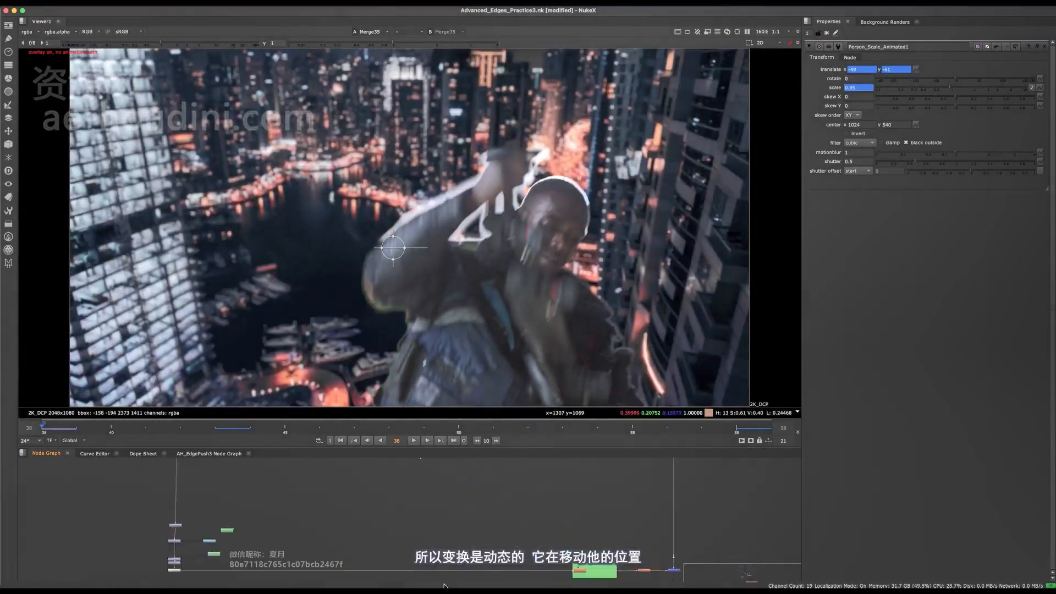
middle_click_drag(248, 463, 365, 518)
left_click(296, 536)
key("d")
key("d")
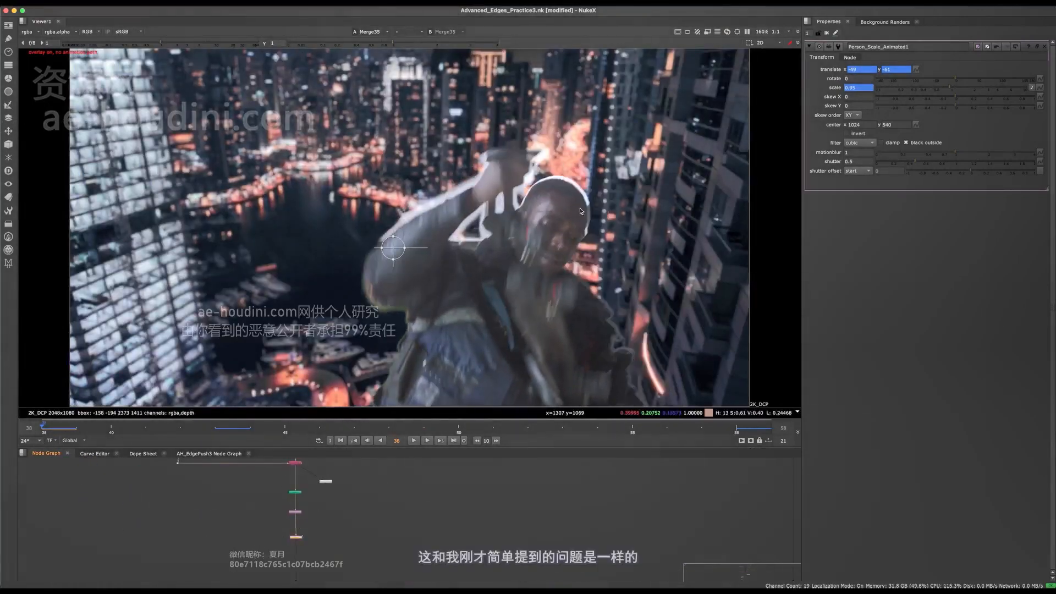
Add a RotoPaint node and insert it into the main stream above the Copy node's B input
scroll(581, 210, "up", 5)
scroll(517, 219, "up", 3)
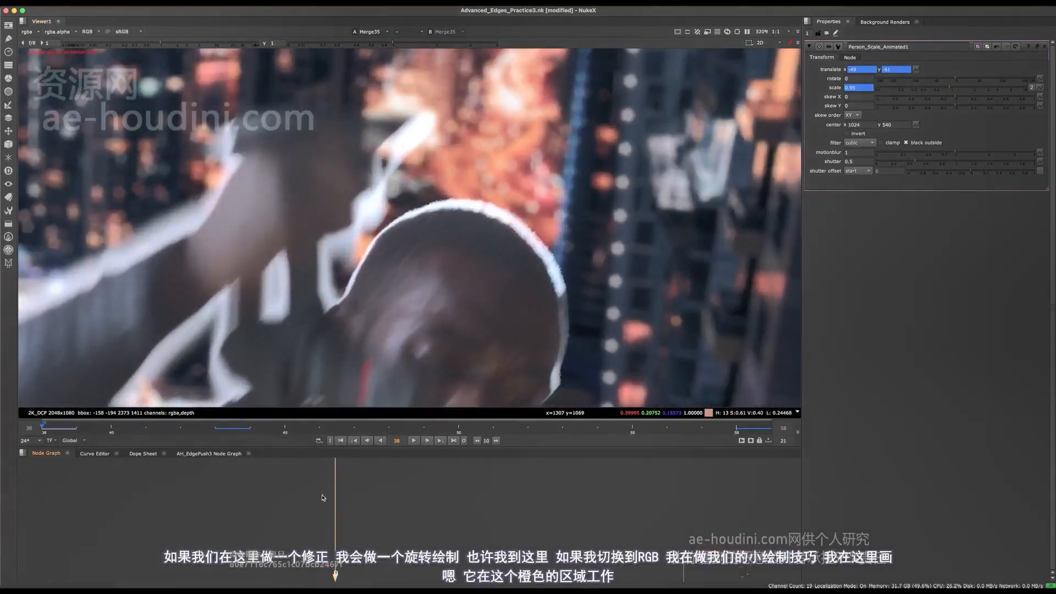
key("Tab")
type("rotopaint")
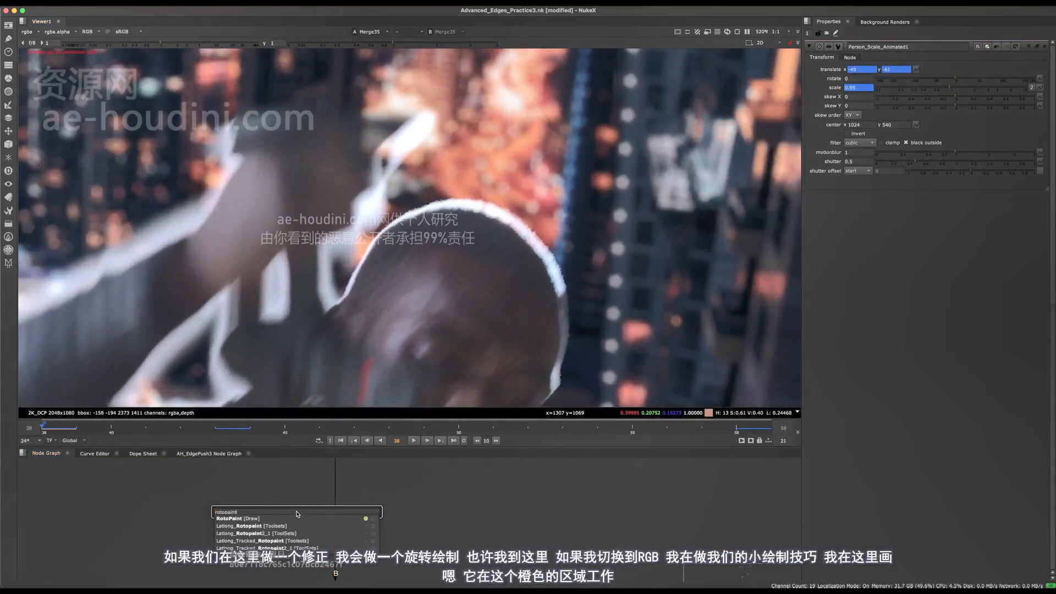
key("Return")
left_click_drag(319, 500, 355, 507)
scroll(502, 231, "up", 3)
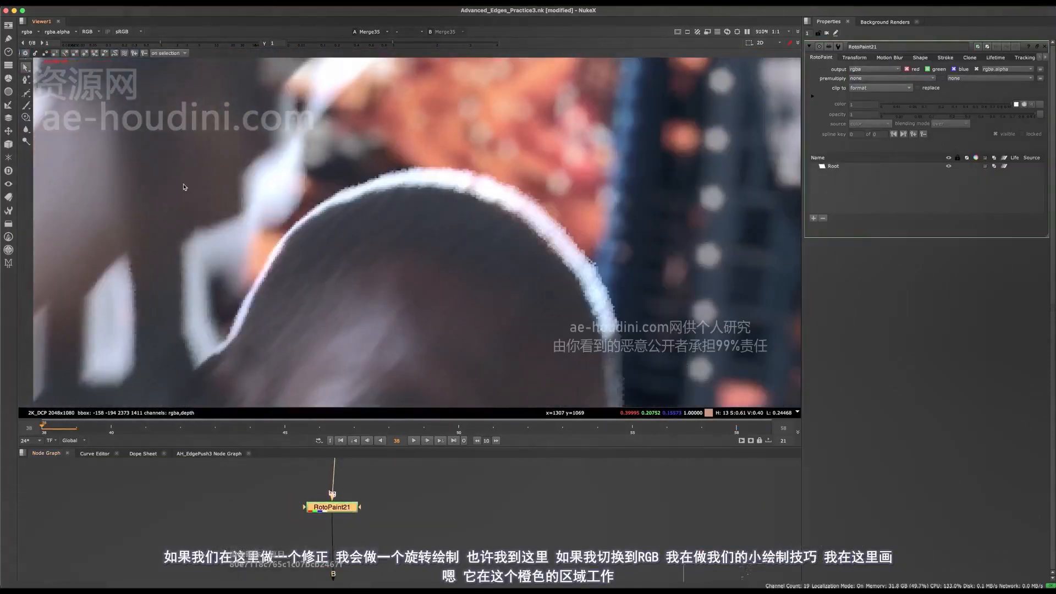
Set RotoPaint21's output to rgb and clone orange background over the bright edge at the top of the man's head
left_click(25, 117)
middle_click_drag(489, 239, 448, 263)
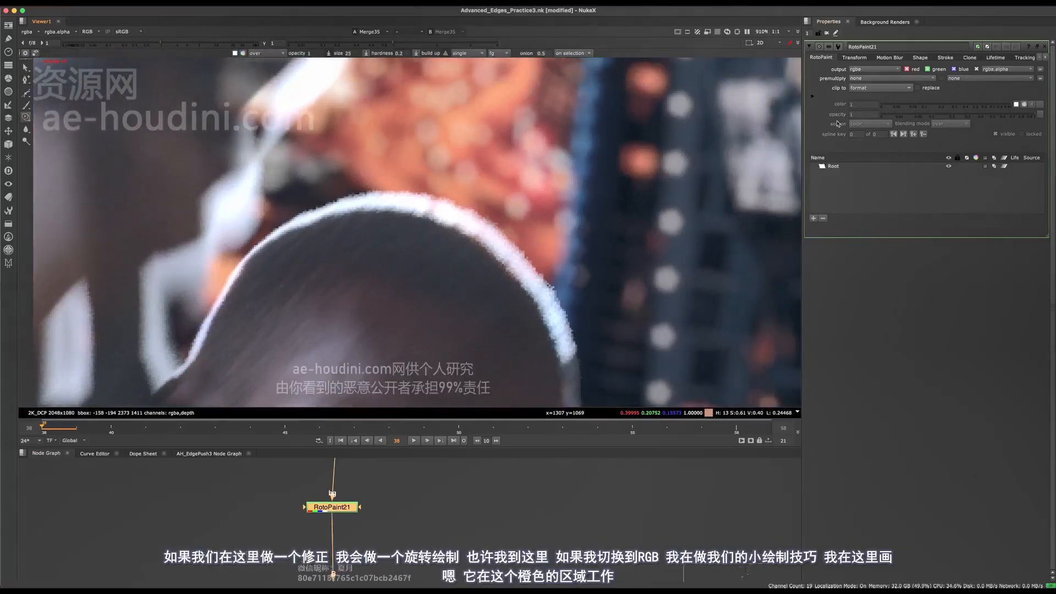
left_click(861, 71)
left_click(864, 86)
mouse_move(401, 276)
left_mouse_down("super")
mouse_move(436, 238)
mouse_move(462, 235)
mouse_move(437, 237)
mouse_move(449, 231)
mouse_move(489, 288)
mouse_move(508, 279)
left_mouse_up("super")
scroll(489, 264, "down", 5)
scroll(491, 275, "up", 5)
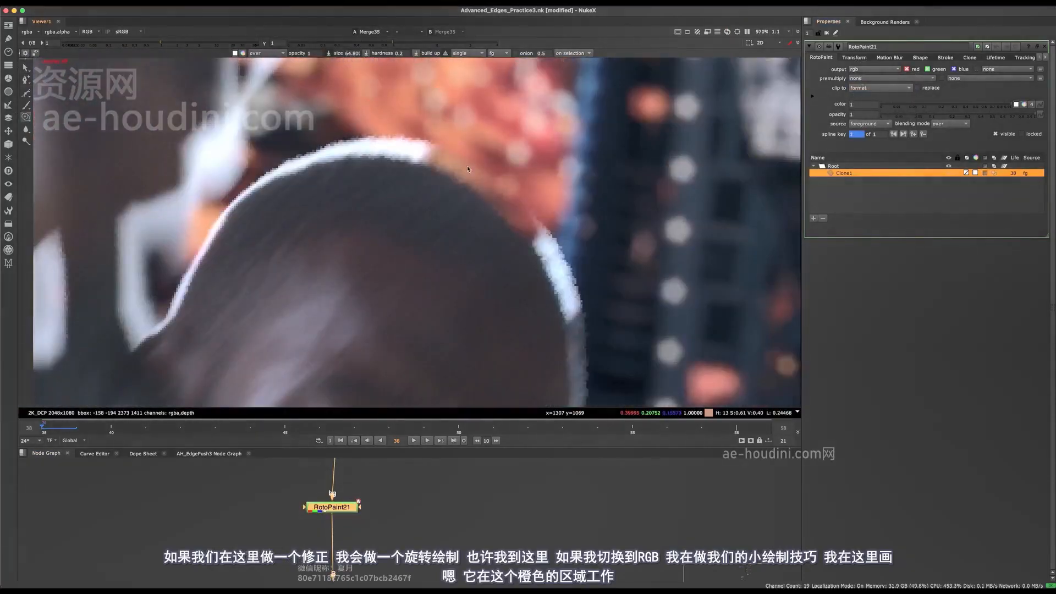
Disable and re-enable the Person_Scale_Animated1 transform to compare where the cloned edge fix lands in the composite
scroll(500, 162, "down", 3)
scroll(385, 517, "down", 5)
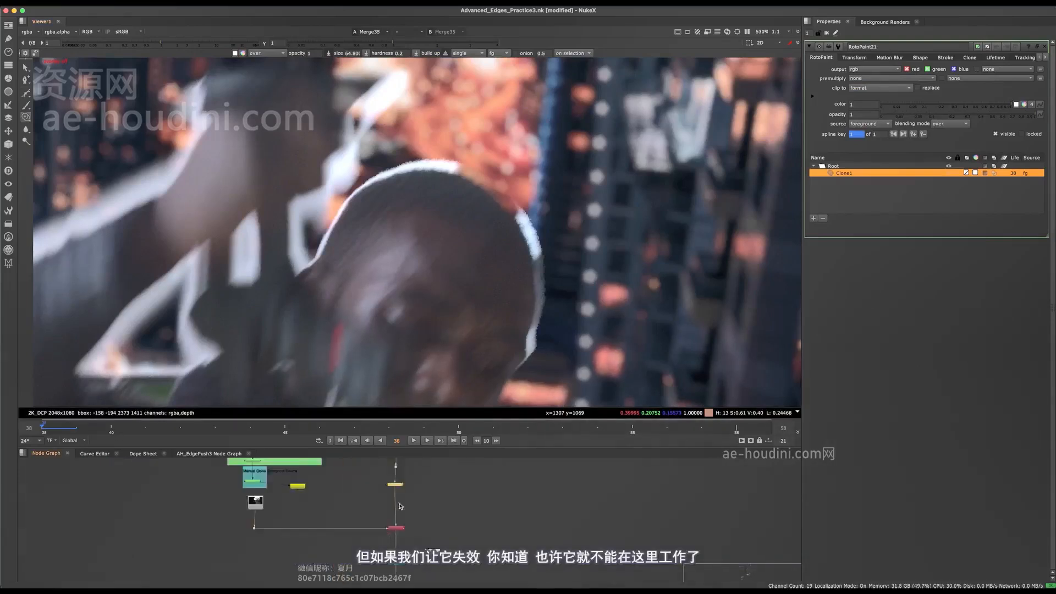
middle_click_drag(385, 517, 395, 469)
scroll(394, 470, "up", 3)
left_click(401, 519)
key("d")
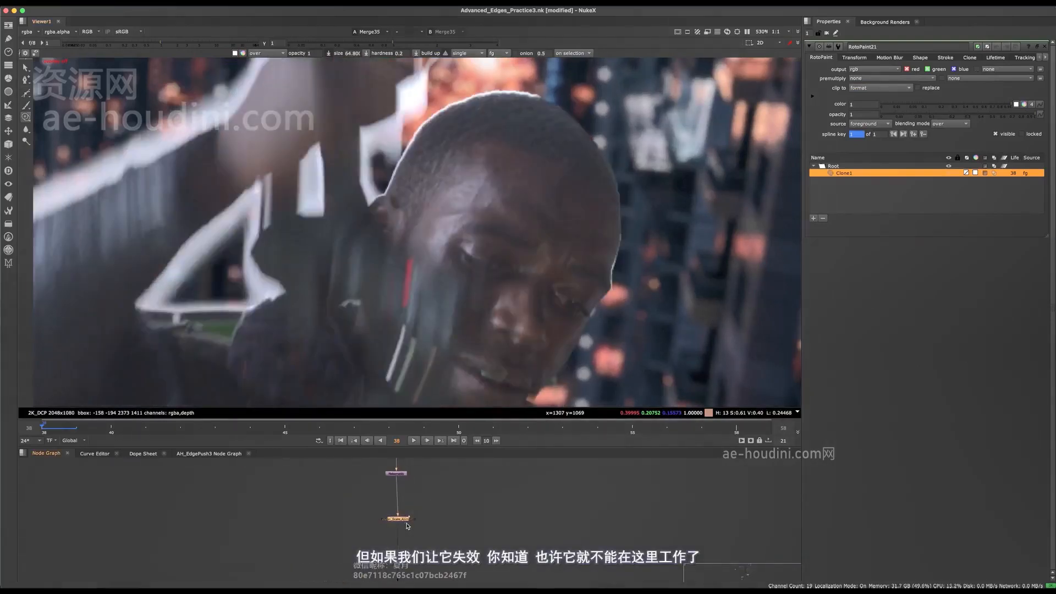
scroll(568, 167, "up", 3)
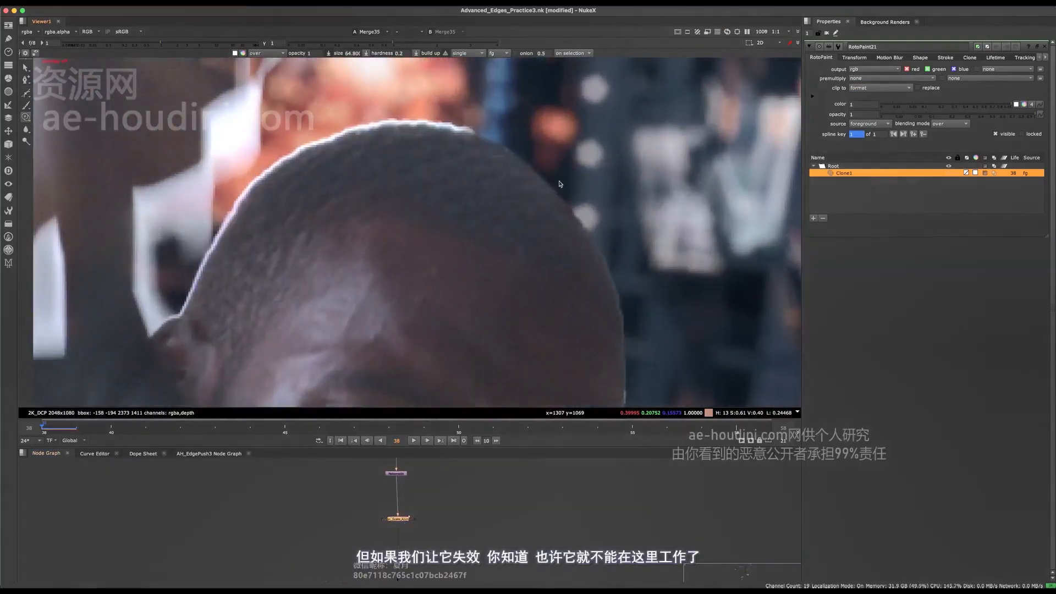
key("d")
Delete the RotoPaint21 node from the main stream
middle_click_drag(452, 474, 424, 519)
middle_click_drag(391, 467, 417, 429)
left_click(372, 512)
scroll(398, 536, "down", 3)
key("Delete")
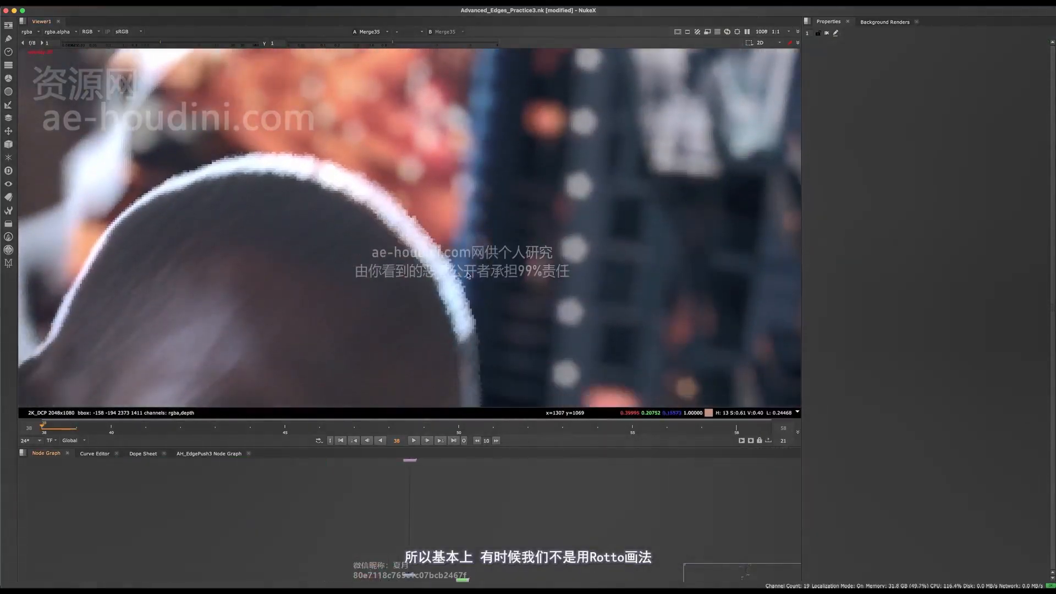
scroll(412, 292, "down", 4)
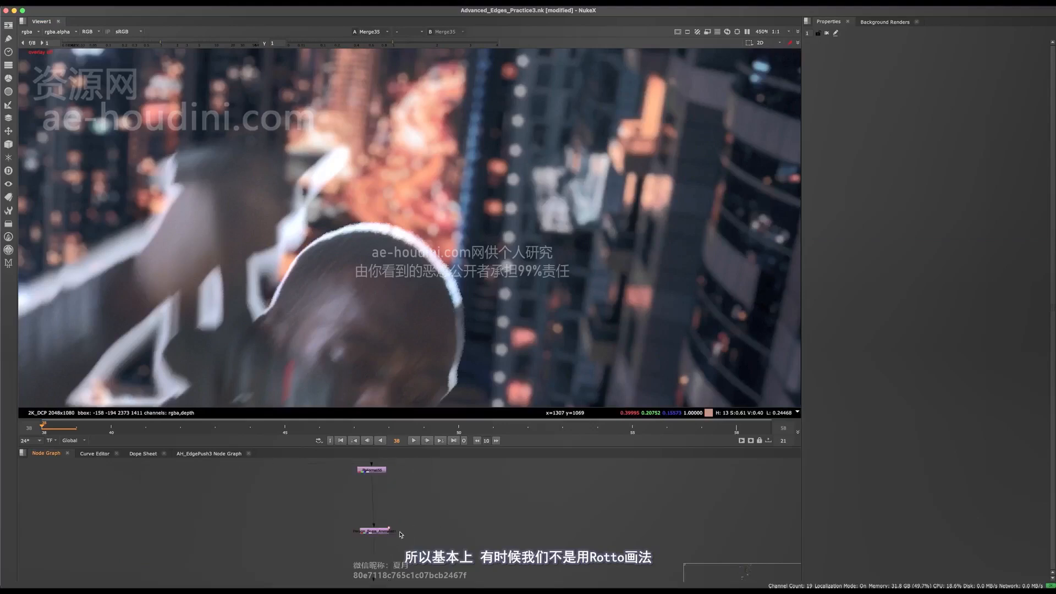
Insert a Grade node in the main stream directly above the Person_Scale_Animated1 transform
left_click(385, 532)
middle_click_drag(389, 537, 409, 504)
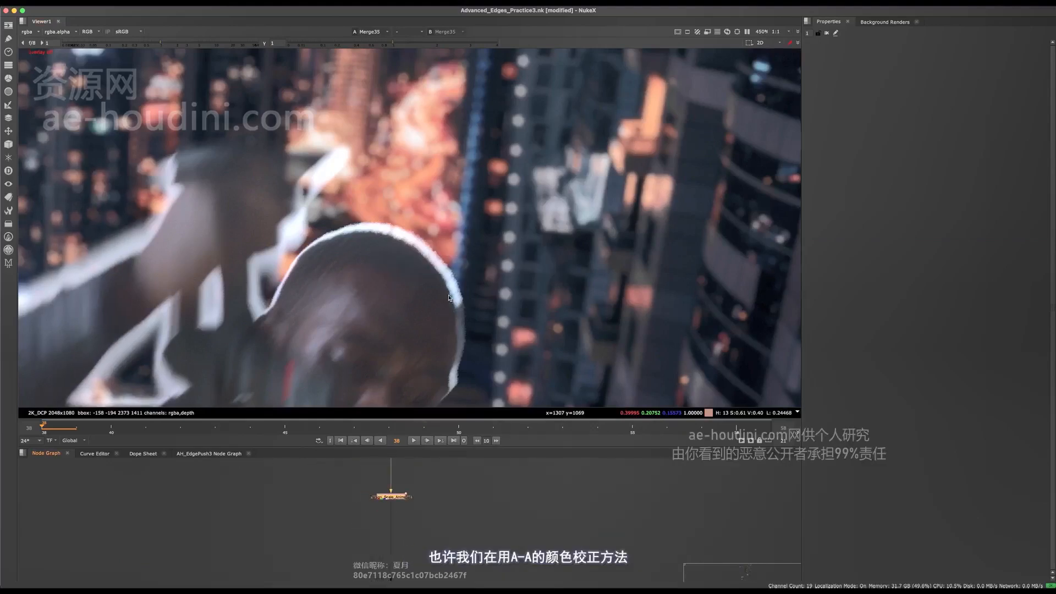
middle_click_drag(448, 297, 446, 337)
middle_click_drag(408, 498, 390, 538)
scroll(397, 485, "up", 3)
left_click(390, 514)
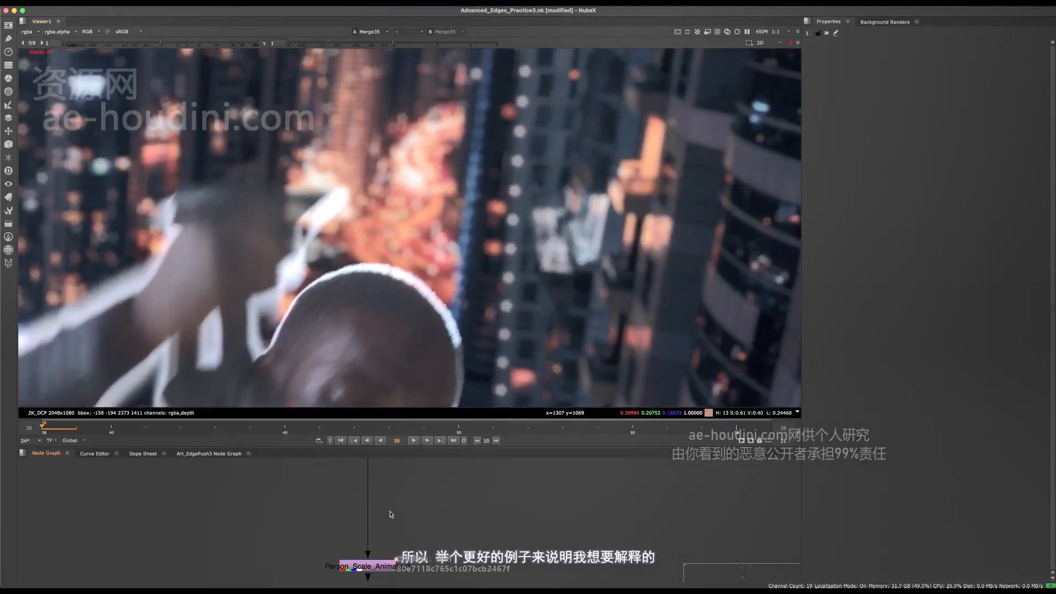
key("g")
scroll(442, 497, "up", 3)
Add an AH_EZEdge node beside the Grade node
key("Tab")
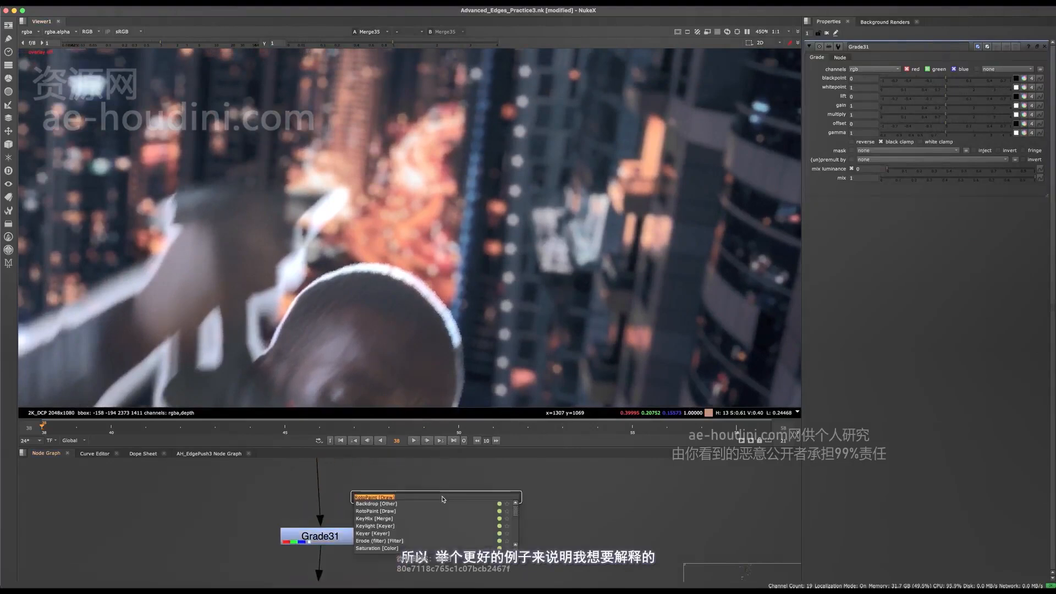
type("edge")
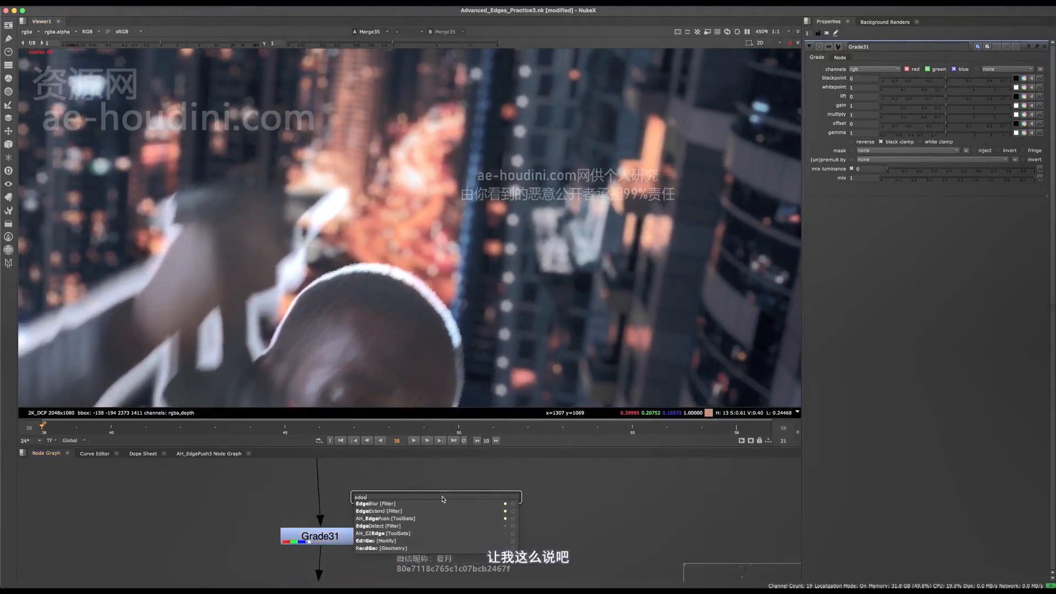
key("Down")
key("Down")
key("Down")
key("Down")
key("Down")
key("Return")
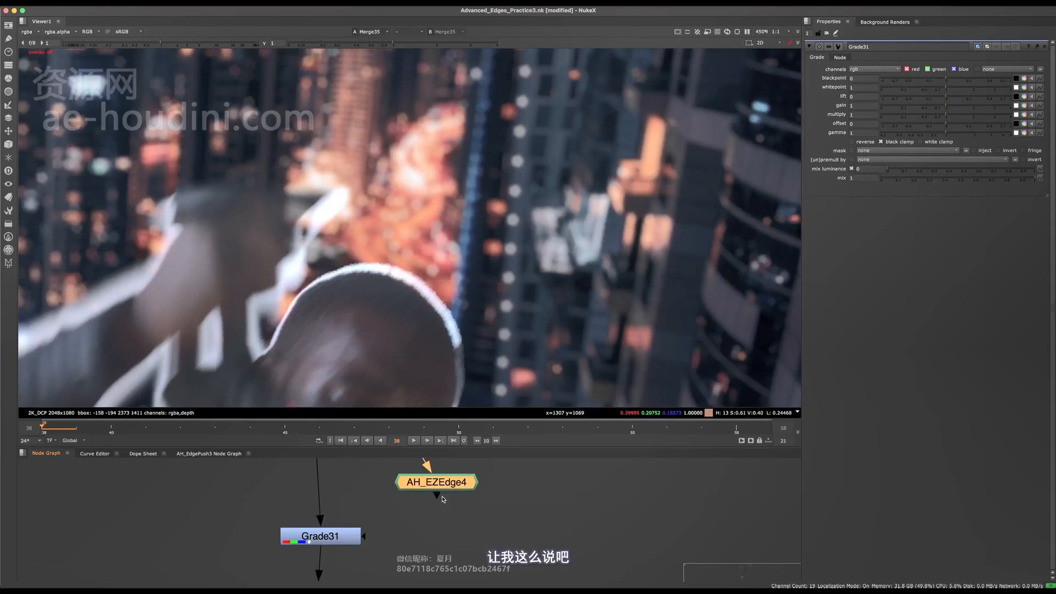
Insert a Dot in the main stream above Grade31 as a branching point
scroll(355, 514, "down", 3)
left_click_drag(355, 513, 349, 520)
scroll(360, 512, "up", 2)
left_click(335, 486, "ctrl")
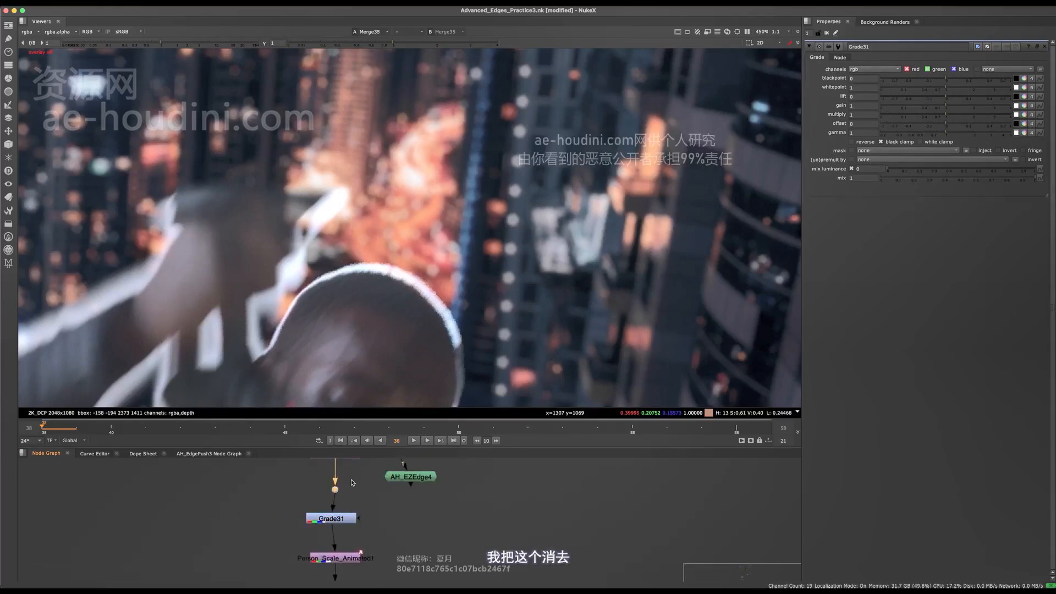
Disable the Person_Scale_Animated1 transform, space out Grade31 below the Dot, and examine the unscaled head edge in the composite
left_click(350, 558)
key("d")
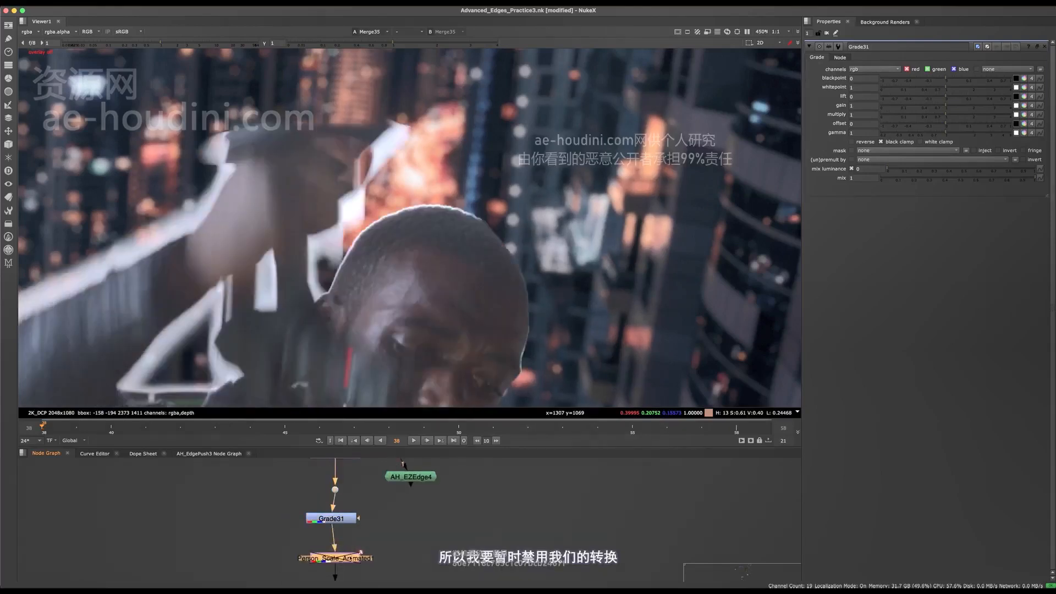
left_click_drag(350, 556, 356, 518)
middle_click_drag(394, 526, 398, 530)
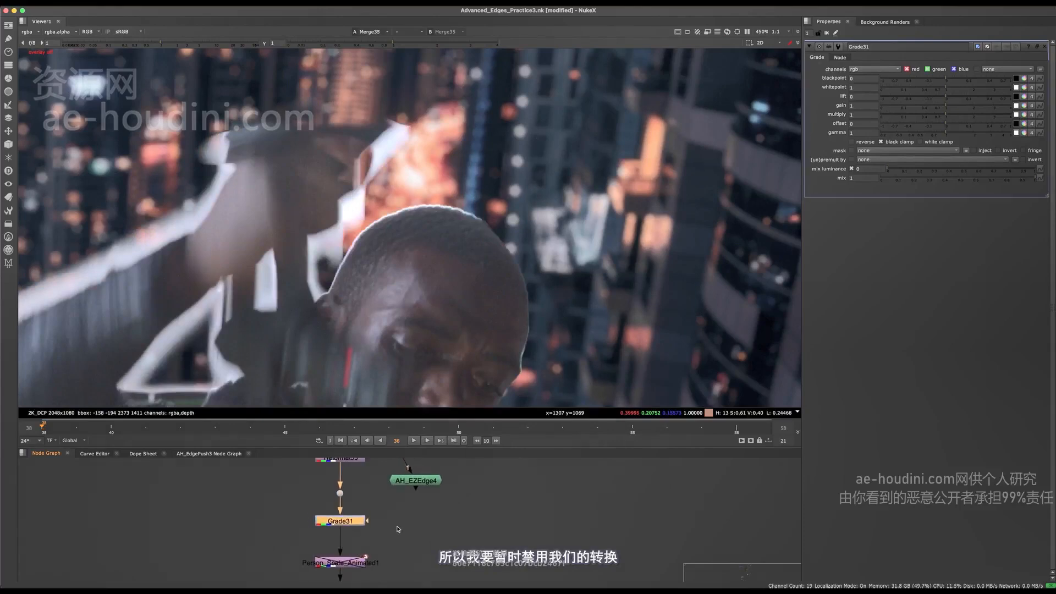
left_click_drag(357, 521, 358, 529)
scroll(431, 196, "up", 3)
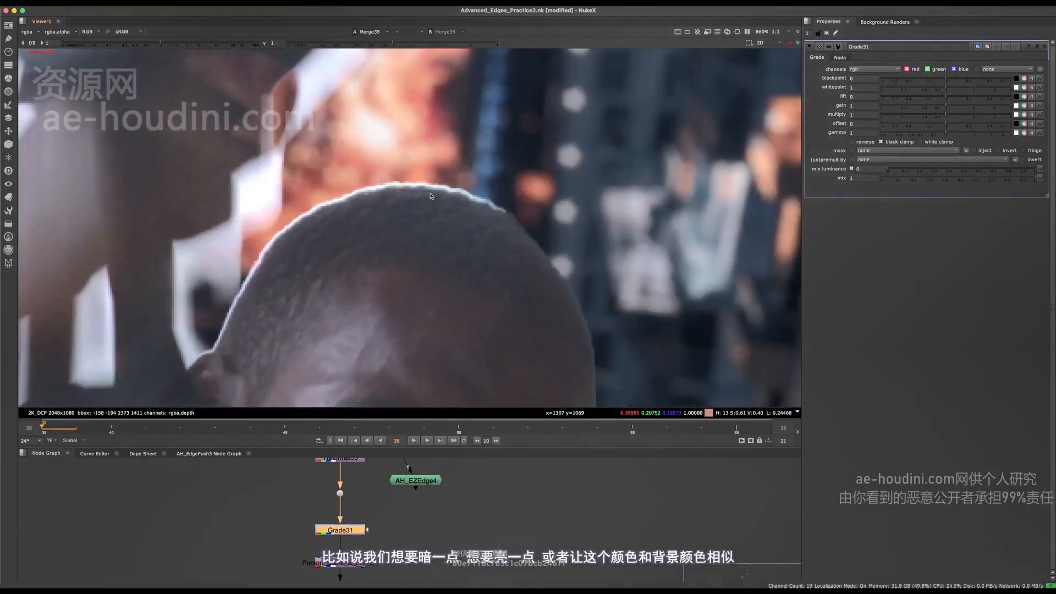
scroll(386, 187, "up", 2)
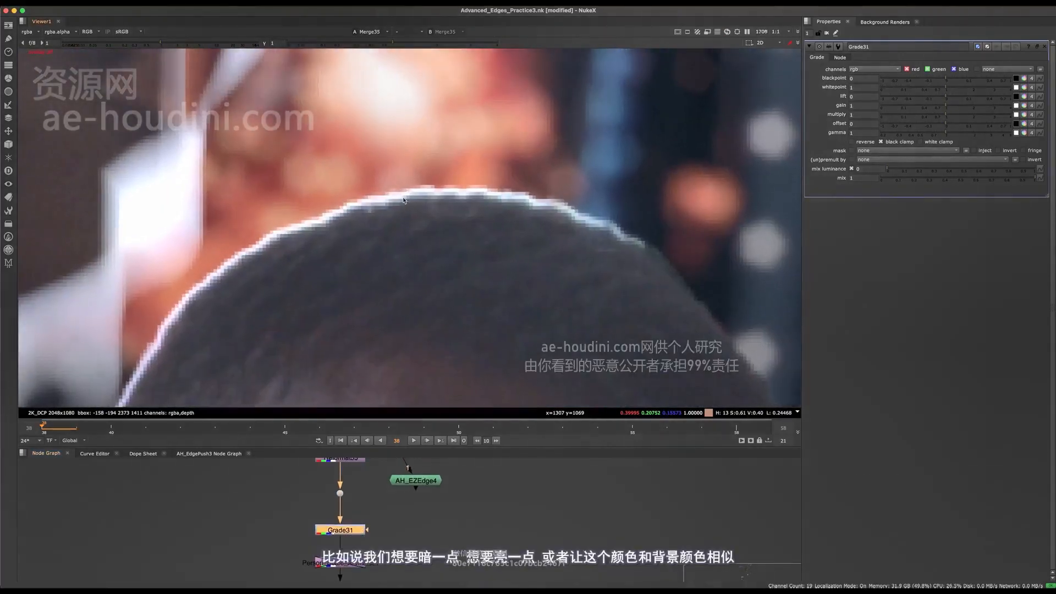
scroll(395, 199, "up", 2)
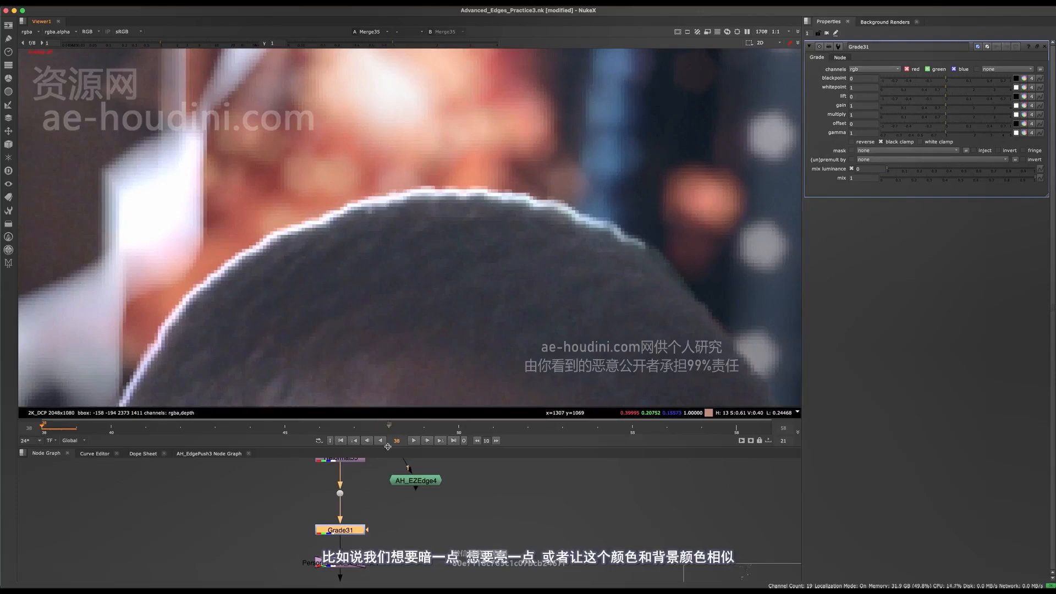
Connect AH_EZEdge4's input to the Dot and view its alpha channel
left_click_drag(407, 481, 340, 493)
left_click_drag(410, 516, 427, 509)
key("1")
key("a")
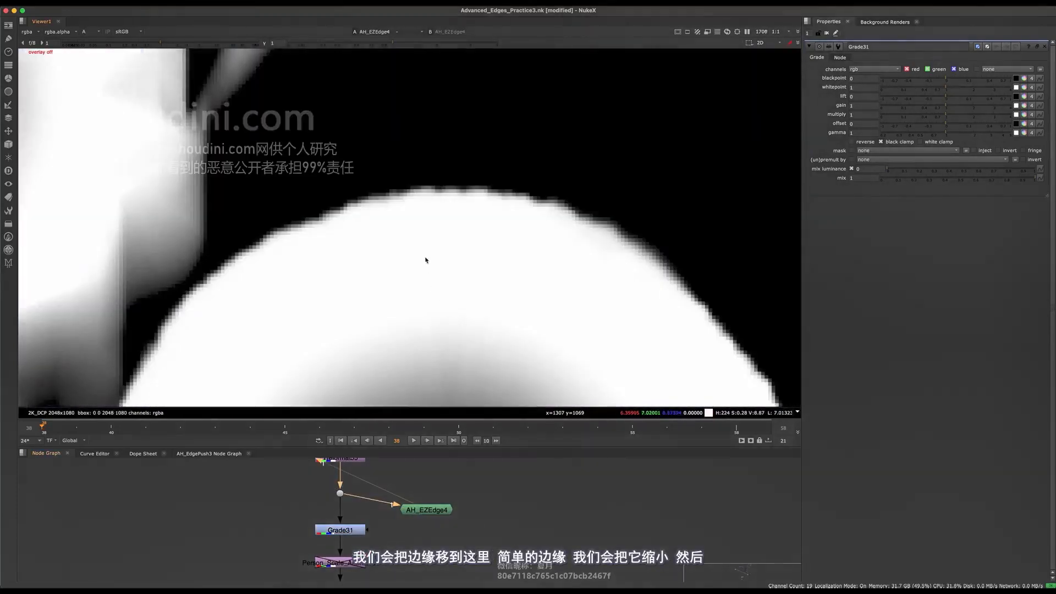
Set AH_EZEdge4's Inner Edge Shrink to 4 and Inner Edge Blur to 0 to get a thin edge matte
double_click(415, 512)
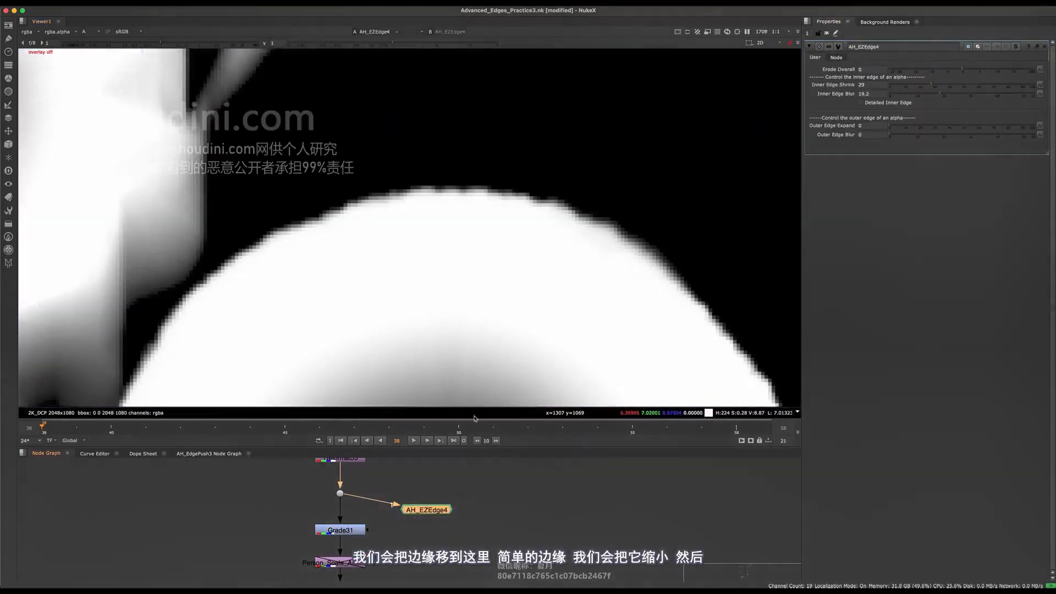
left_click_drag(921, 95, 895, 85)
left_click(902, 85)
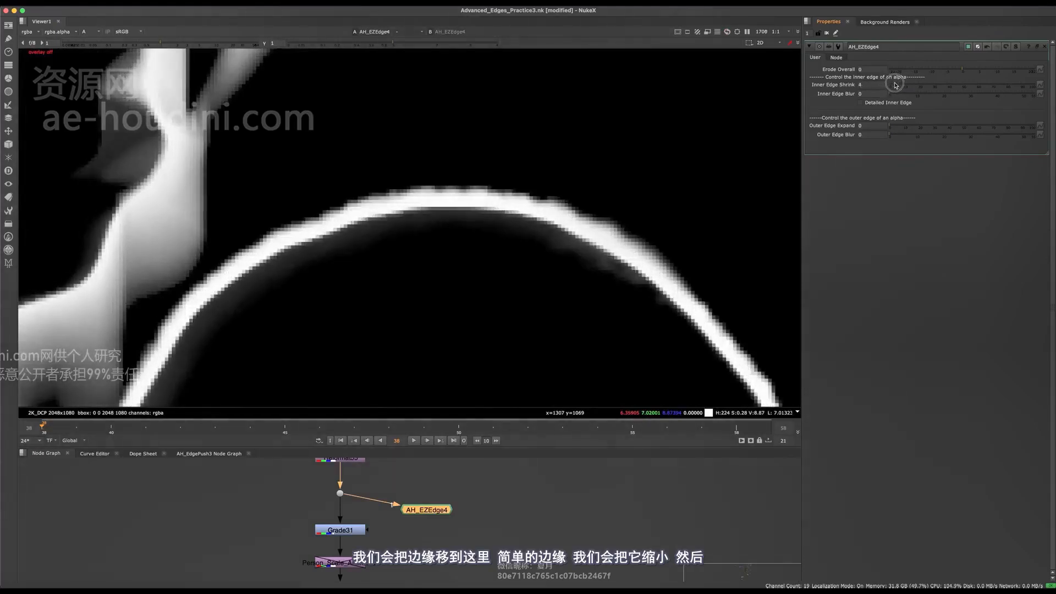
scroll(483, 281, "down", 5)
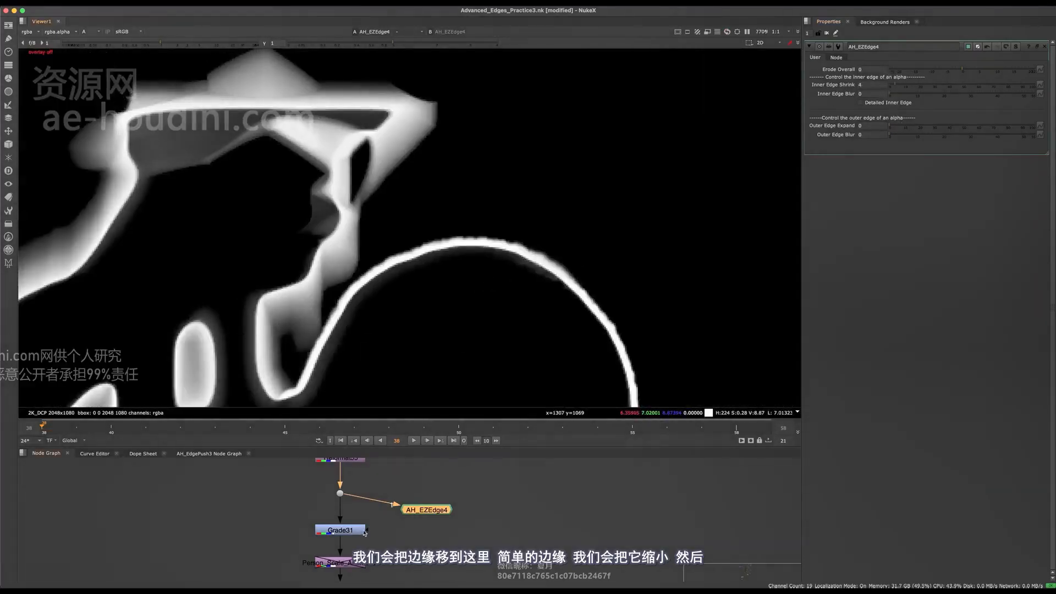
Connect AH_EZEdge4 to Grade31's mask input and set Grade31's gain to 0.38, viewing its color output
mouse_move(368, 531)
left_mouse_down()
mouse_move(388, 523)
mouse_move(355, 528)
left_mouse_up()
key("super+z")
key("1")
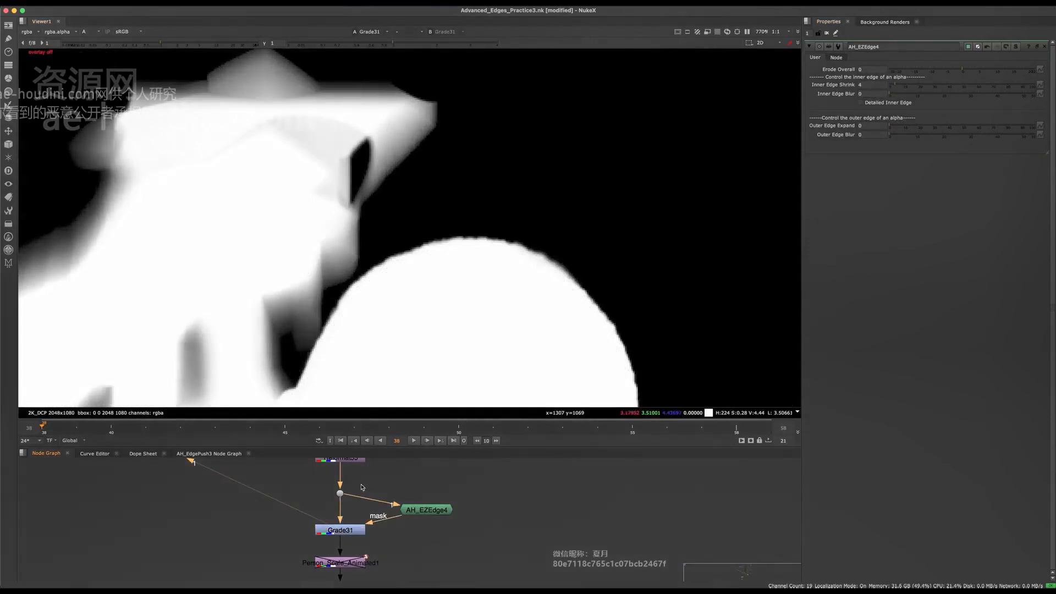
key("a")
double_click(355, 530)
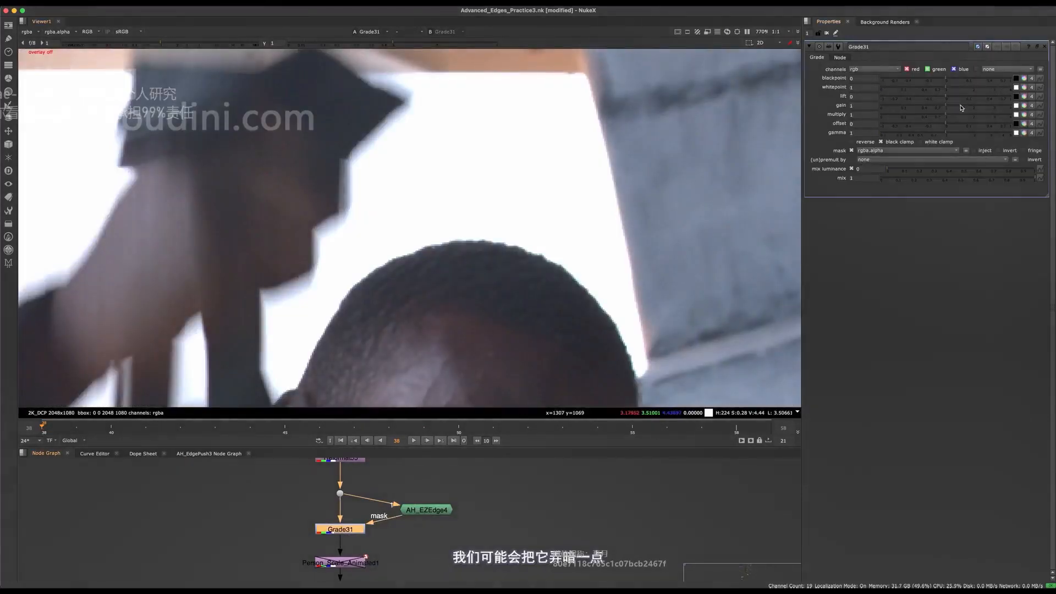
left_click_drag(946, 106, 919, 105)
View the final composite from the Merge35 node to check the darkened head edge
scroll(484, 474, "down", 4)
middle_click_drag(468, 477, 406, 448)
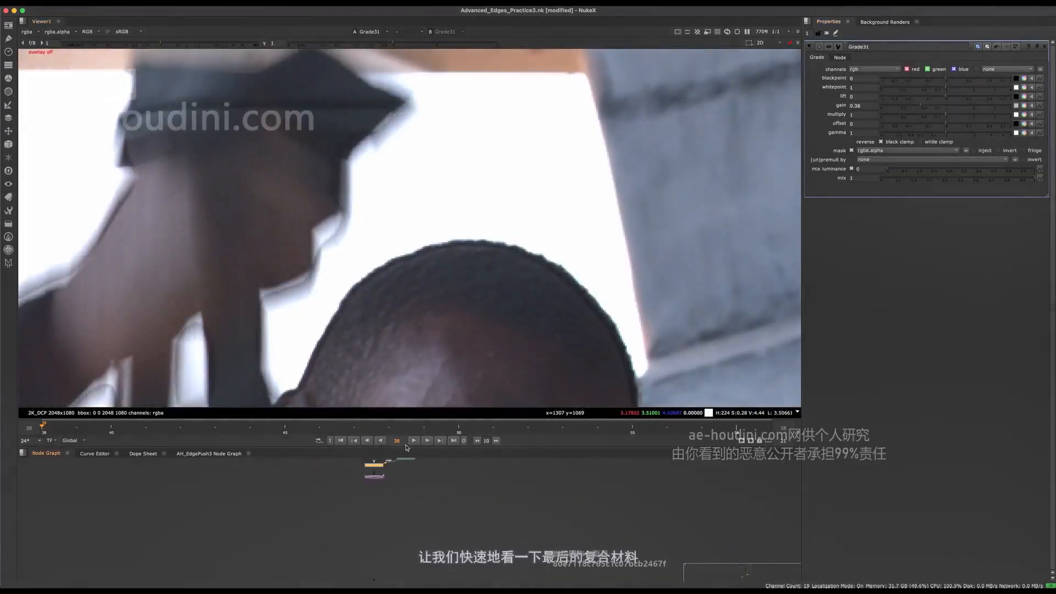
scroll(427, 511, "down", 5)
middle_click_drag(457, 533, 399, 460)
left_click_drag(685, 482, 651, 509)
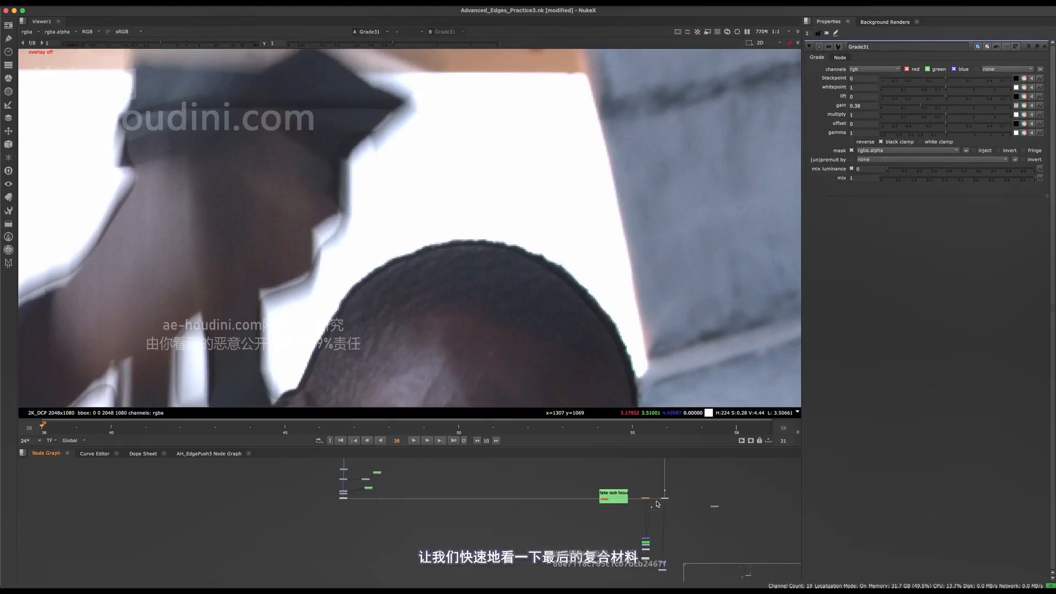
key("1")
middle_click_drag(463, 504, 484, 587)
scroll(374, 507, "up", 10)
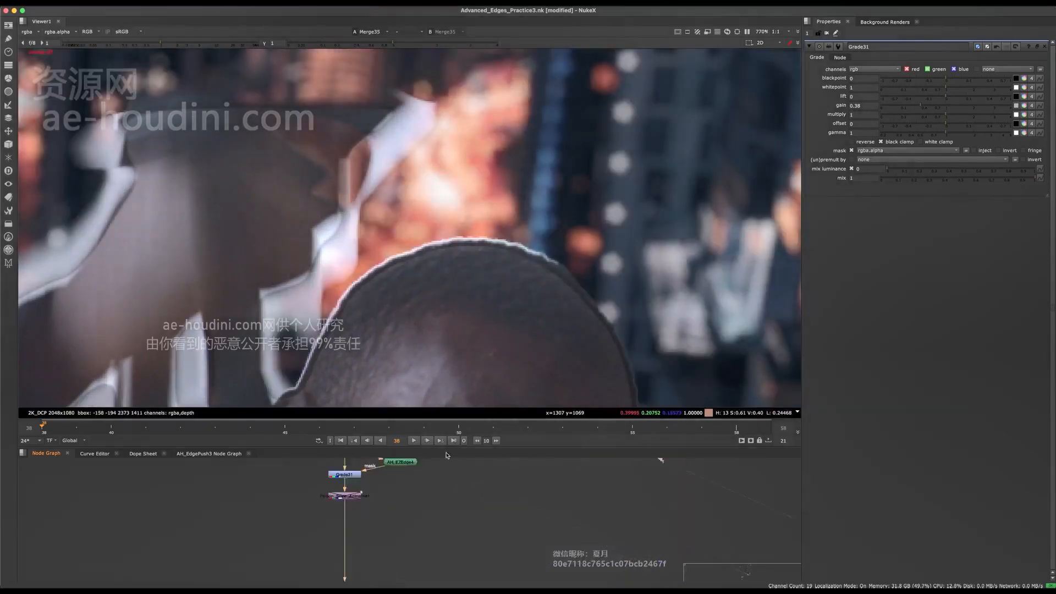
Set AH_EZEdge4's Outer Edge Expand to 3.5 and Inner Edge Blur to 4.4
double_click(441, 493)
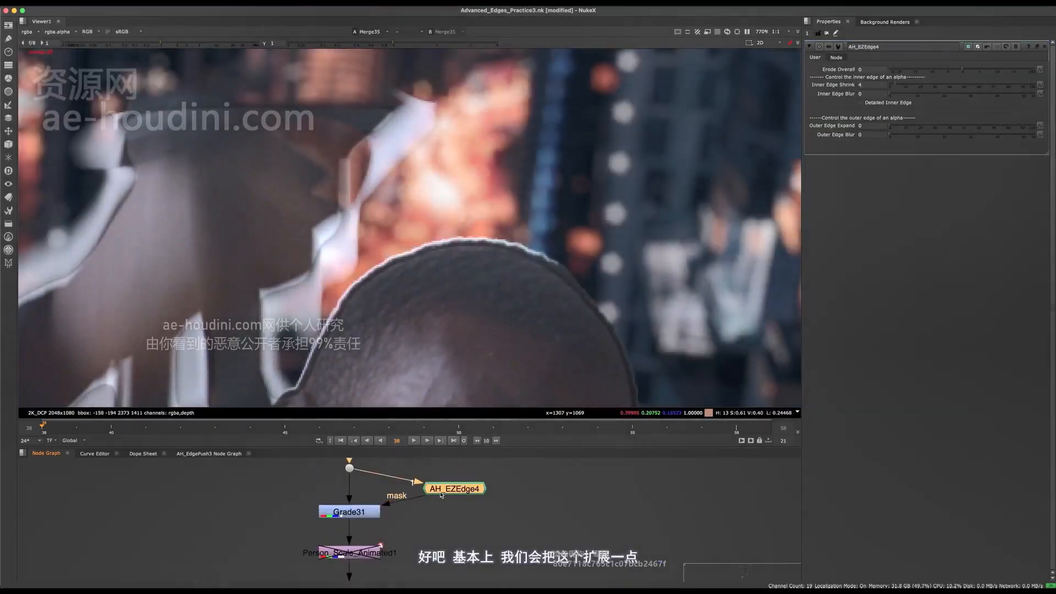
left_click(900, 127)
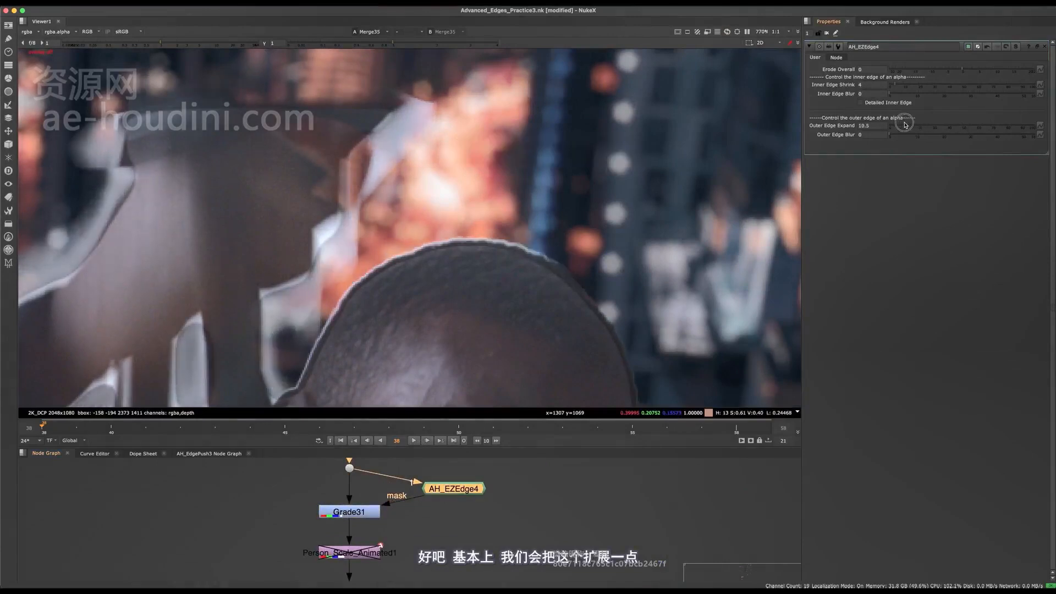
left_click_drag(898, 123, 895, 122)
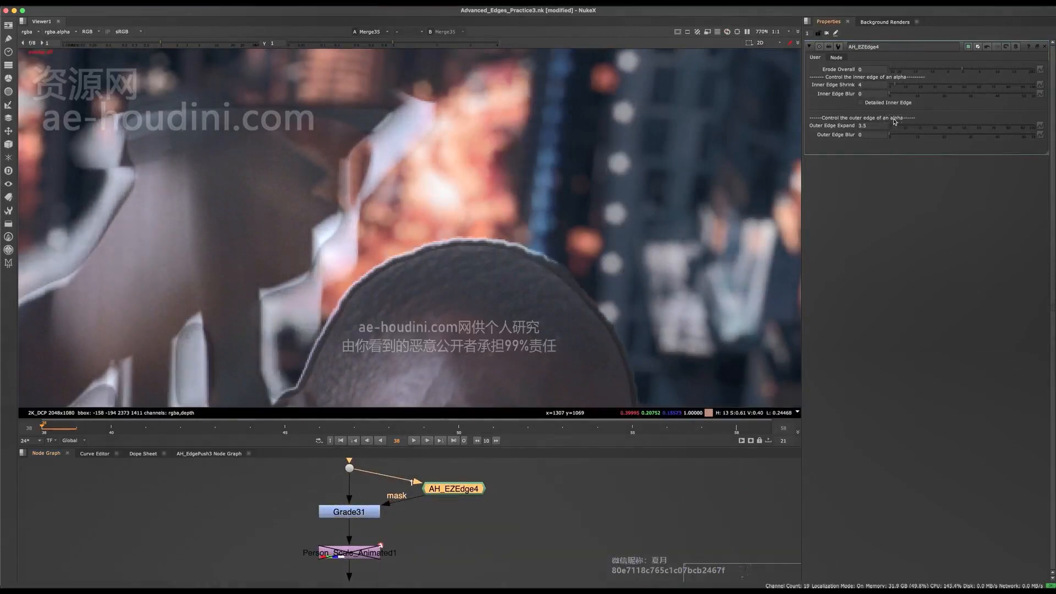
left_click(901, 96)
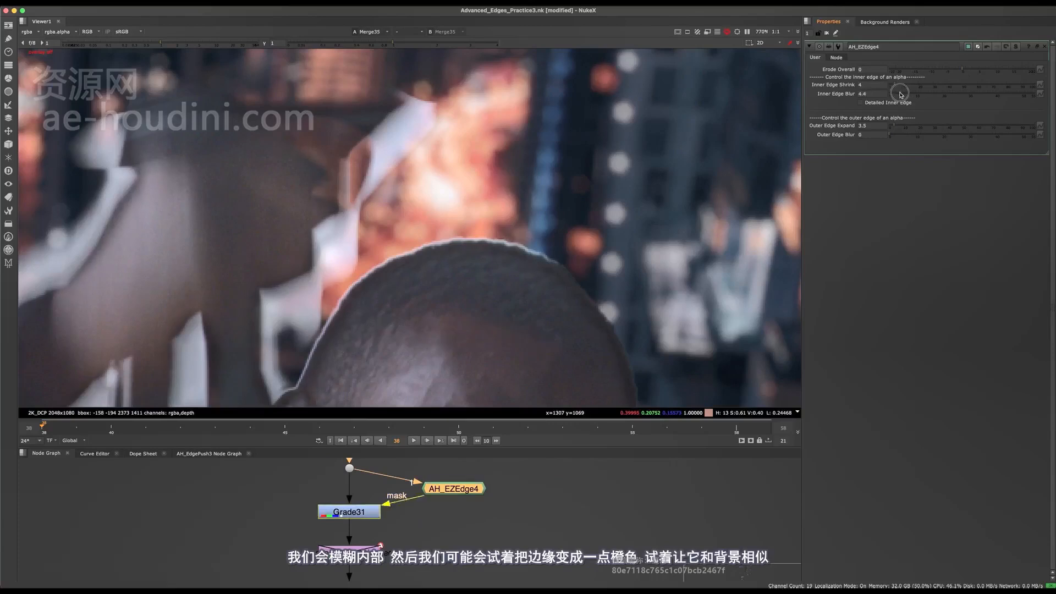
Tint Grade31's multiply color toward orange so the head edge resembles the background
double_click(352, 511)
scroll(434, 258, "up", 3)
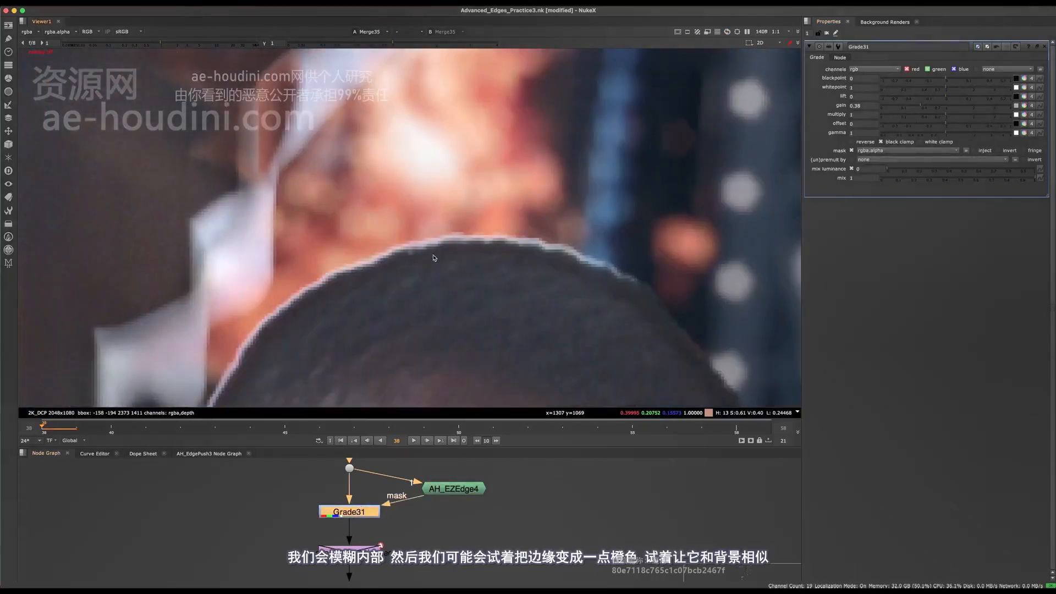
left_click(1024, 114)
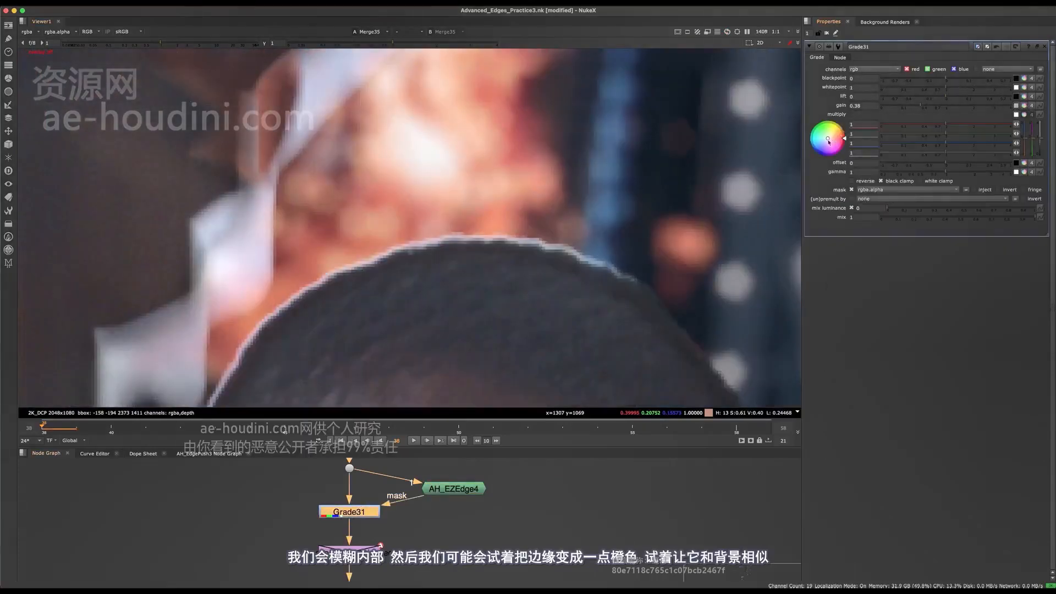
left_click_drag(894, 71, 920, 108)
Set AH_EZEdge4's Inner Edge Blur to 3.4 and Inner Edge Shrink to 0
double_click(453, 489)
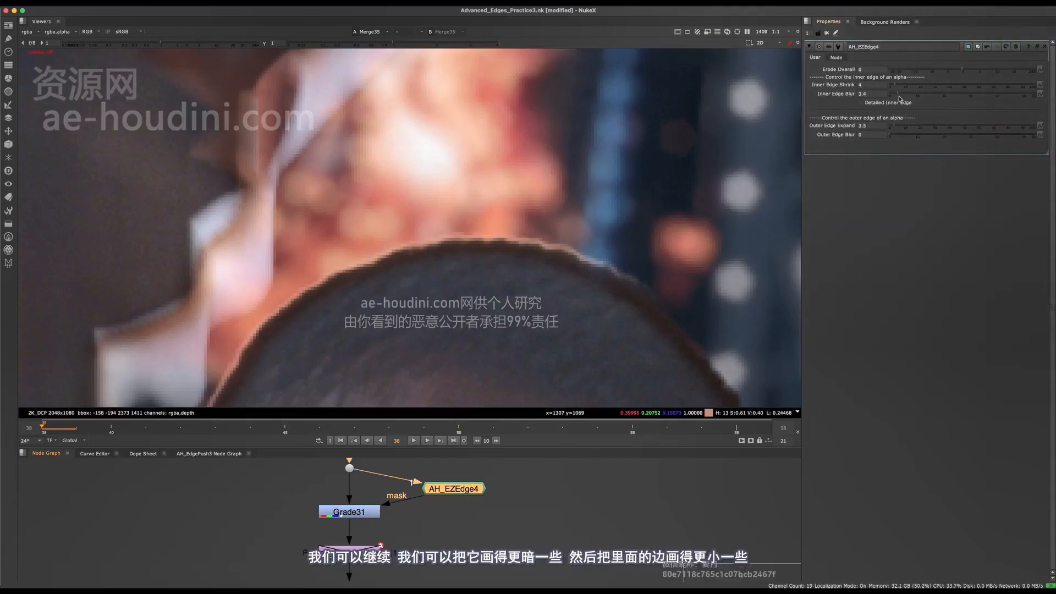
left_click_drag(869, 85, 858, 85)
type("0")
key("Return")
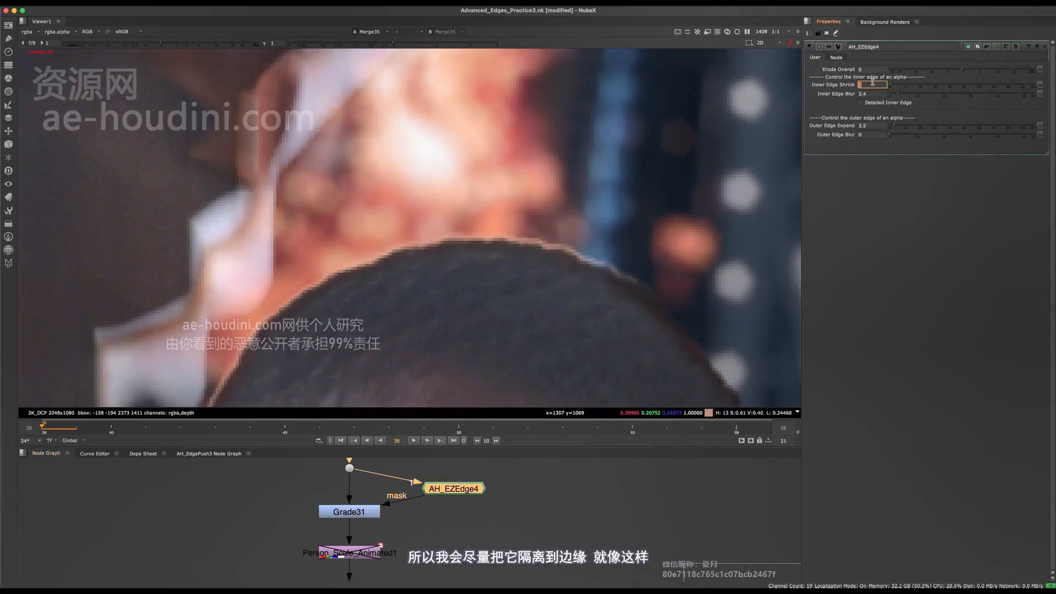
Set AH_EZEdge4's Inner Edge Shrink to 0.8 and check the head edge in the composite
type("0.8")
key("Return")
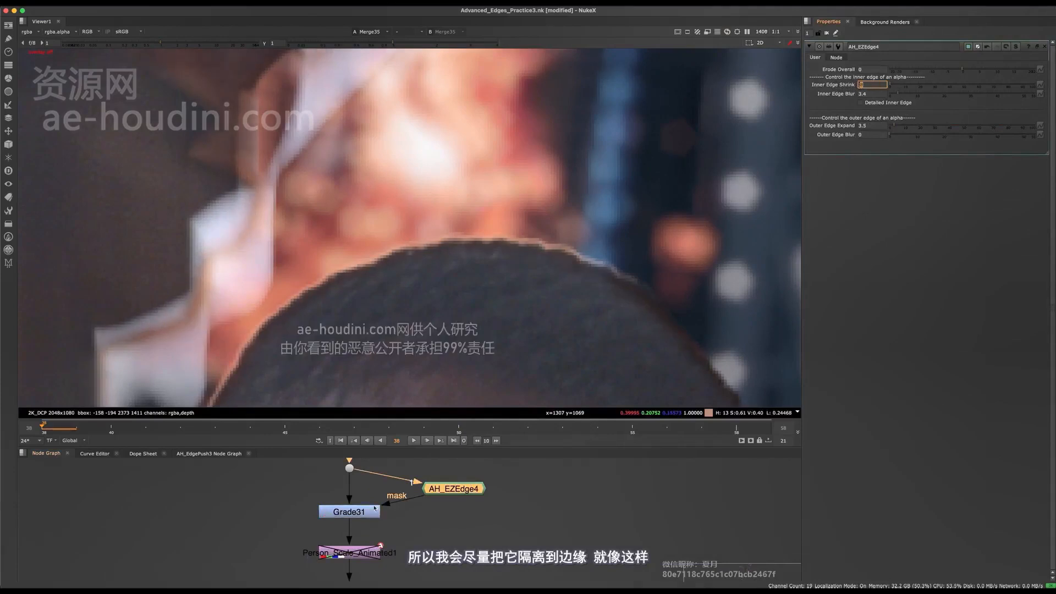
scroll(478, 306, "down", 8)
scroll(444, 299, "up", 6)
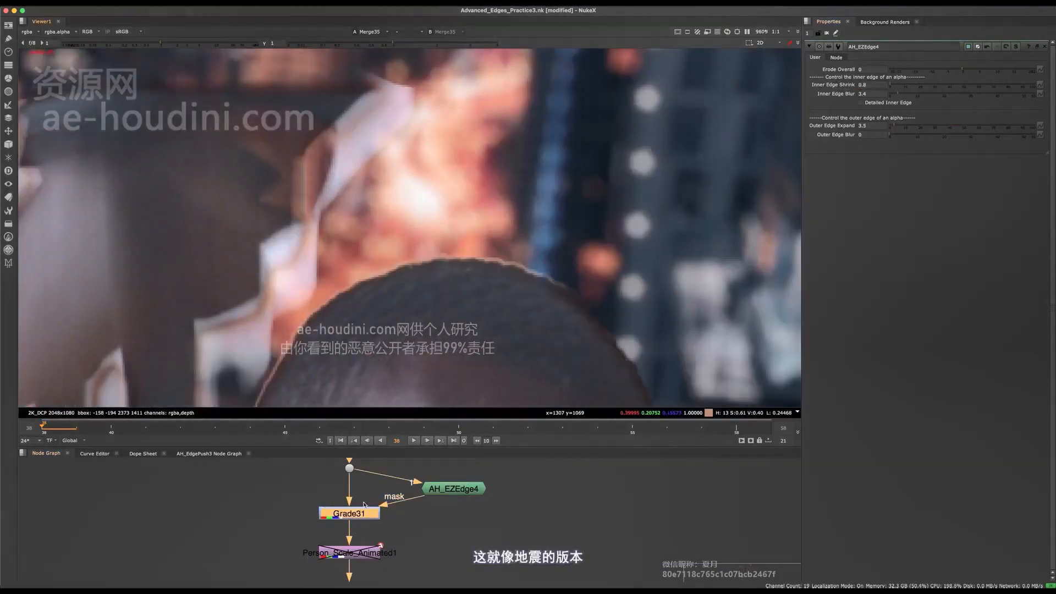
Open Grade31's settings and toggle the node off and on to compare the edge along the top of the head
double_click(363, 513)
middle_click_drag(406, 504, 371, 513)
key("d")
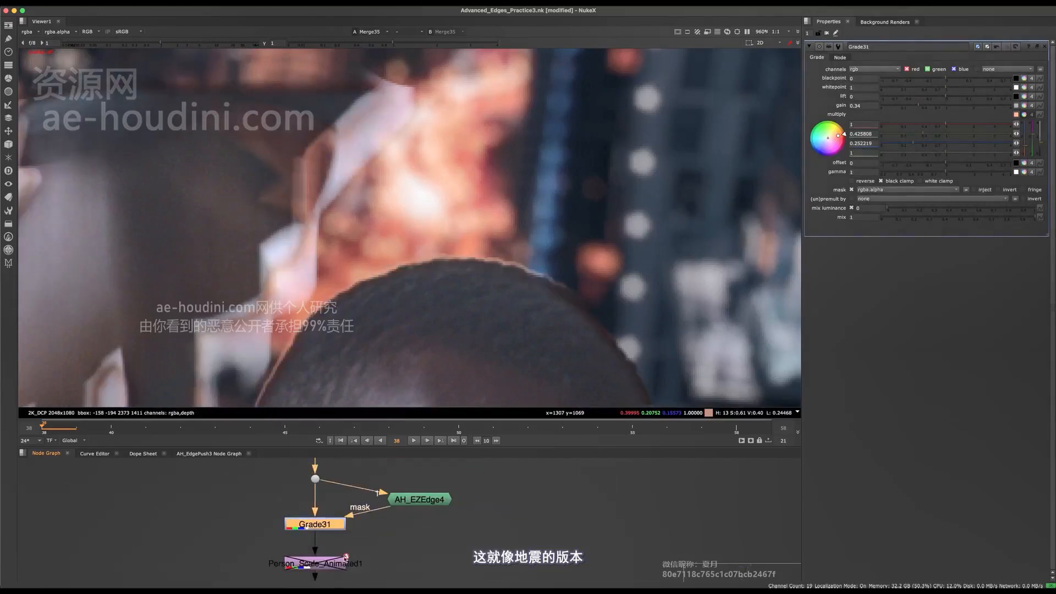
key("d")
scroll(339, 526, "up", 3)
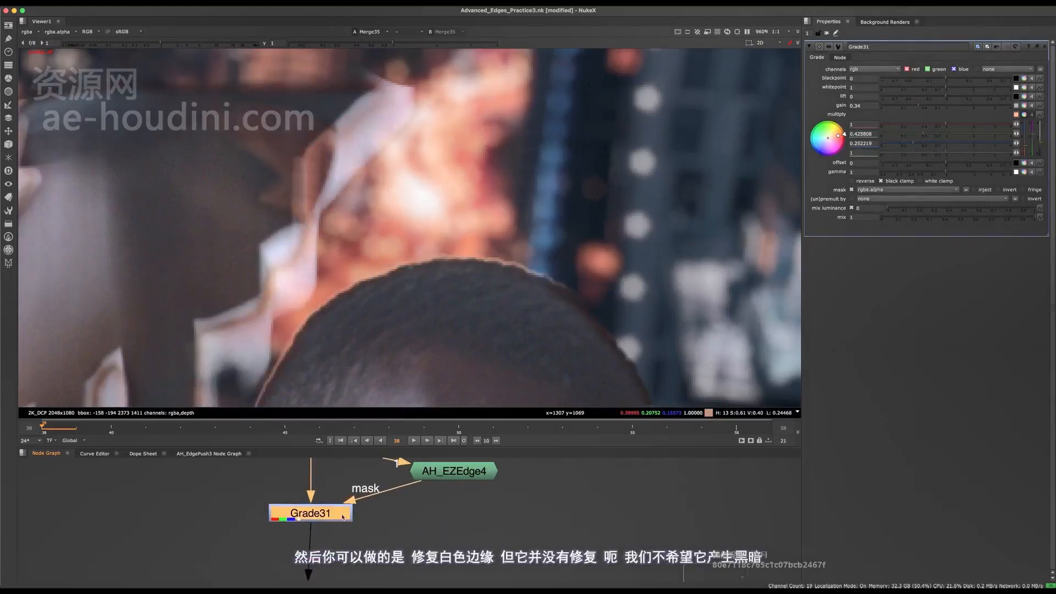
scroll(420, 233, "up", 2)
key("d")
key("d")
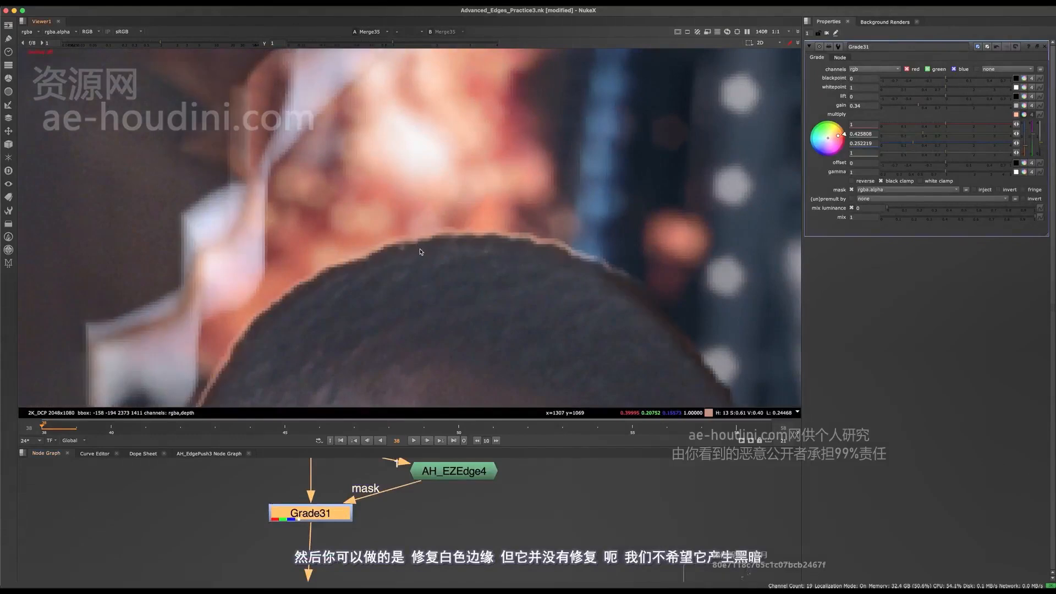
scroll(429, 246, "up", 3)
scroll(435, 245, "down", 2)
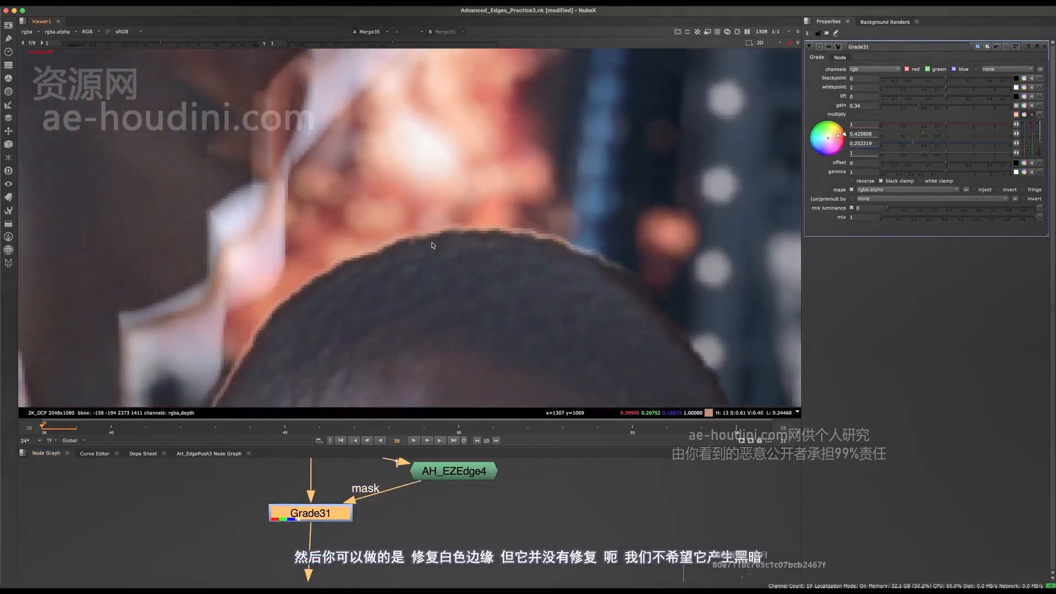
Add another Grade after Grade31, masked by AH_EZEdge4, and sample its lift color from the dark hair near the head edge
key("g")
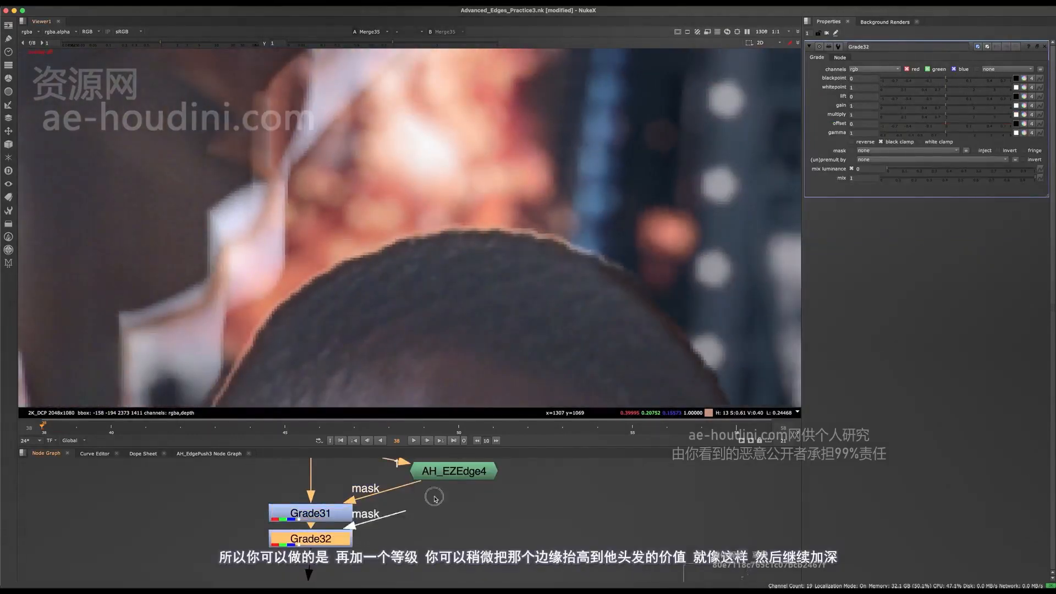
left_click_drag(336, 533, 336, 548)
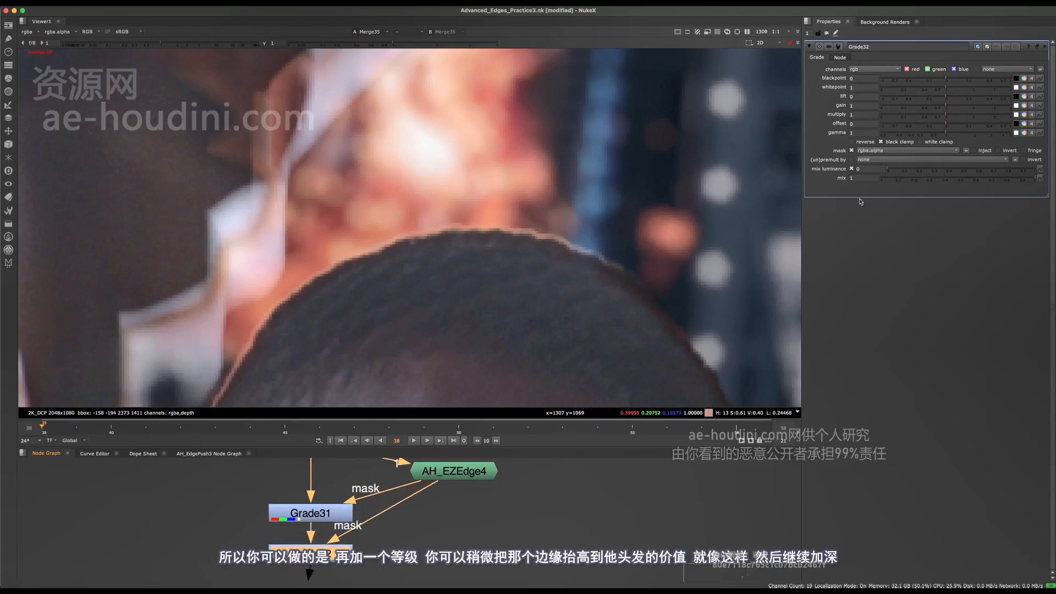
left_click_drag(946, 99, 956, 98)
left_click(1016, 97)
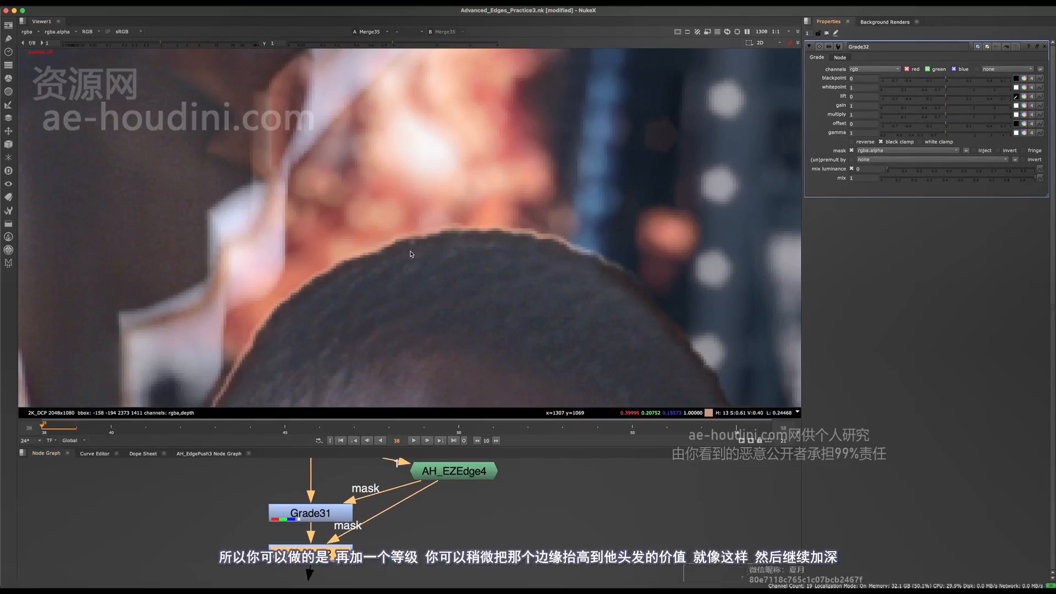
left_click(436, 241, "ctrl")
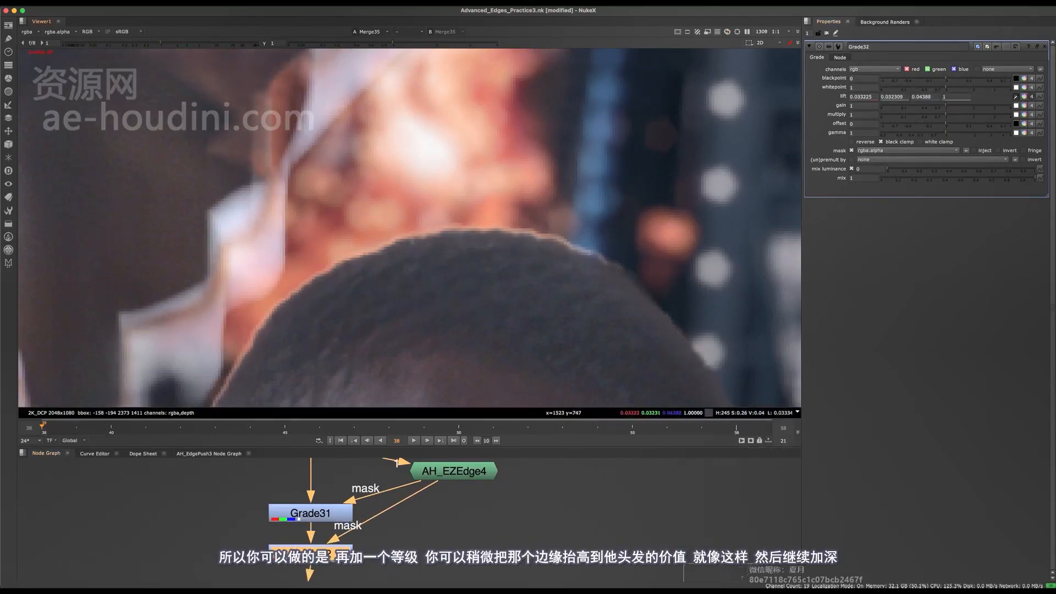
Lower Grade31's gain to 0.002
double_click(332, 512)
scroll(333, 512, "down", 2)
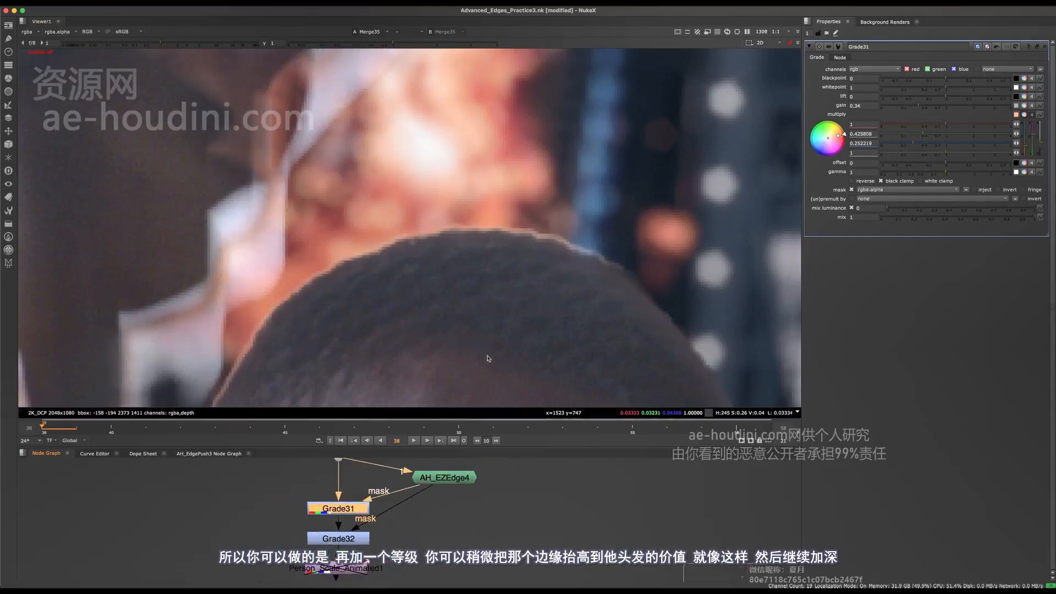
left_click_drag(916, 108, 883, 112)
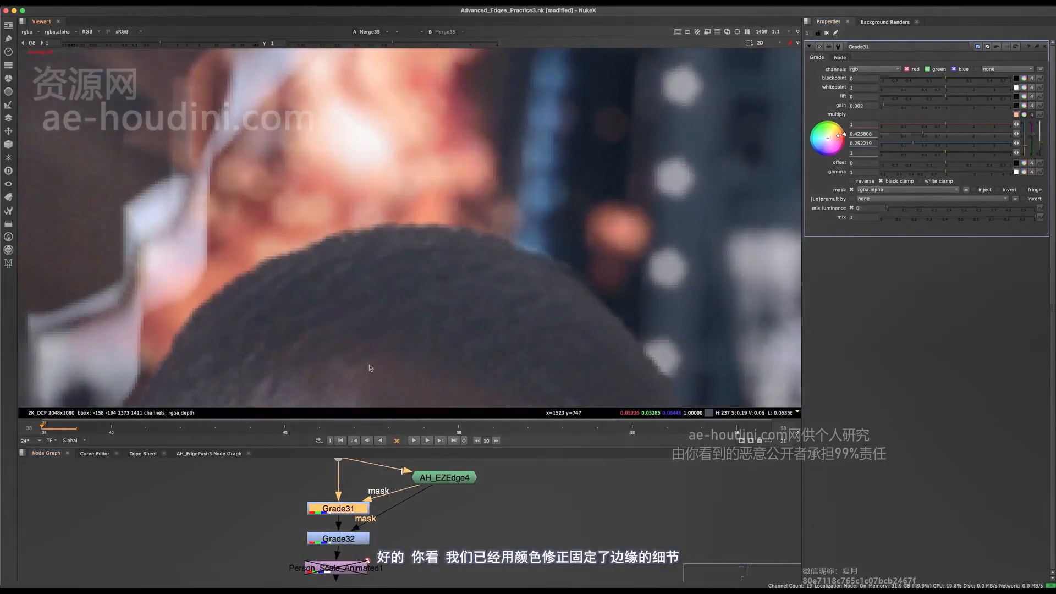
Toggle Grade31 and Grade32 off and on together and compare the head edge up close and in the wider composite
left_click_drag(269, 476, 385, 558)
key("d")
middle_click_drag(340, 535, 312, 521)
key("d")
key("d")
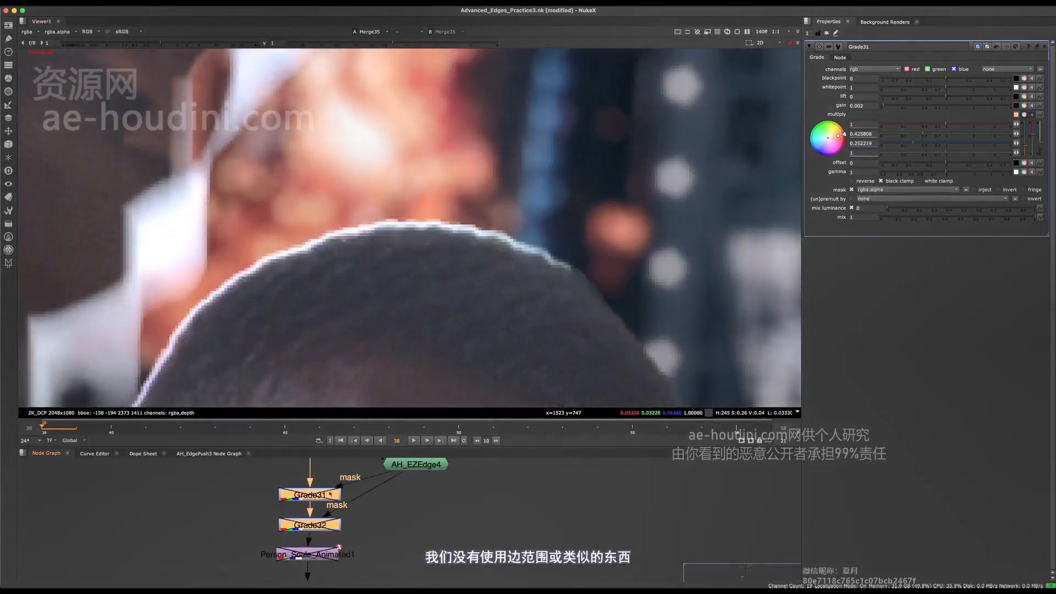
key("d")
key("d")
key("d")
scroll(372, 313, "down", 10)
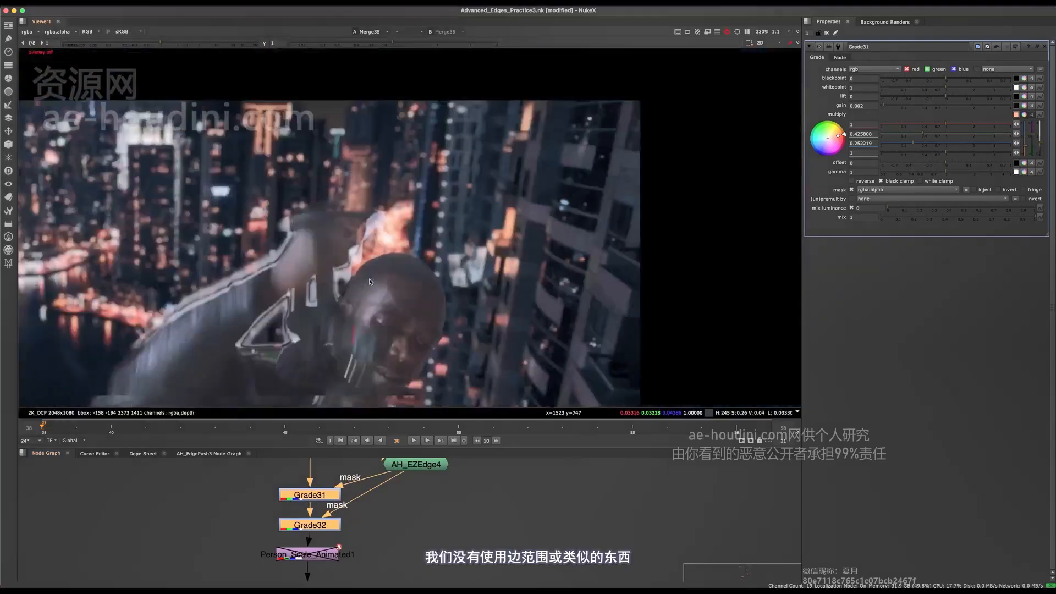
middle_click_drag(372, 304, 395, 281)
scroll(394, 281, "up", 8)
scroll(482, 210, "down", 10)
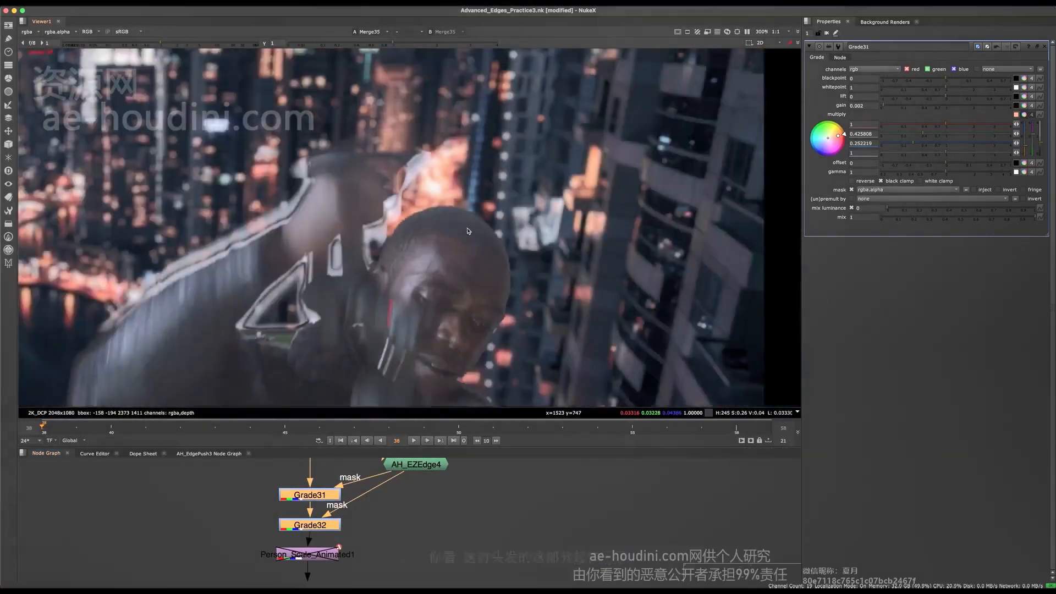
scroll(411, 199, "up", 10)
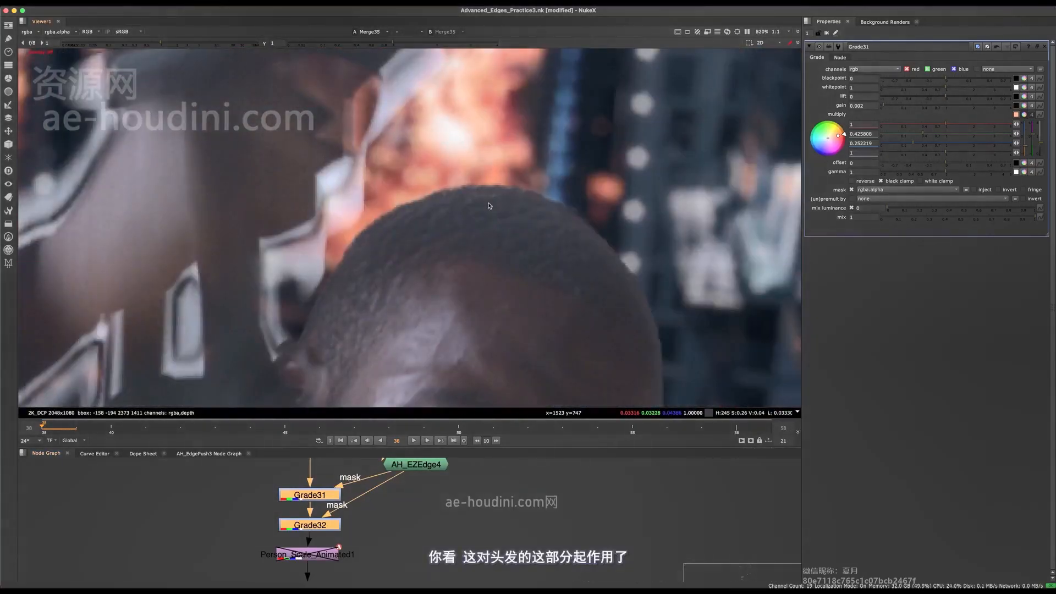
middle_click_drag(488, 205, 424, 222)
Move Person_Scale_Animated1 slightly lower below Grade32 and re-enable it to bring back the animation
left_click(319, 557)
middle_click_drag(319, 562, 378, 504)
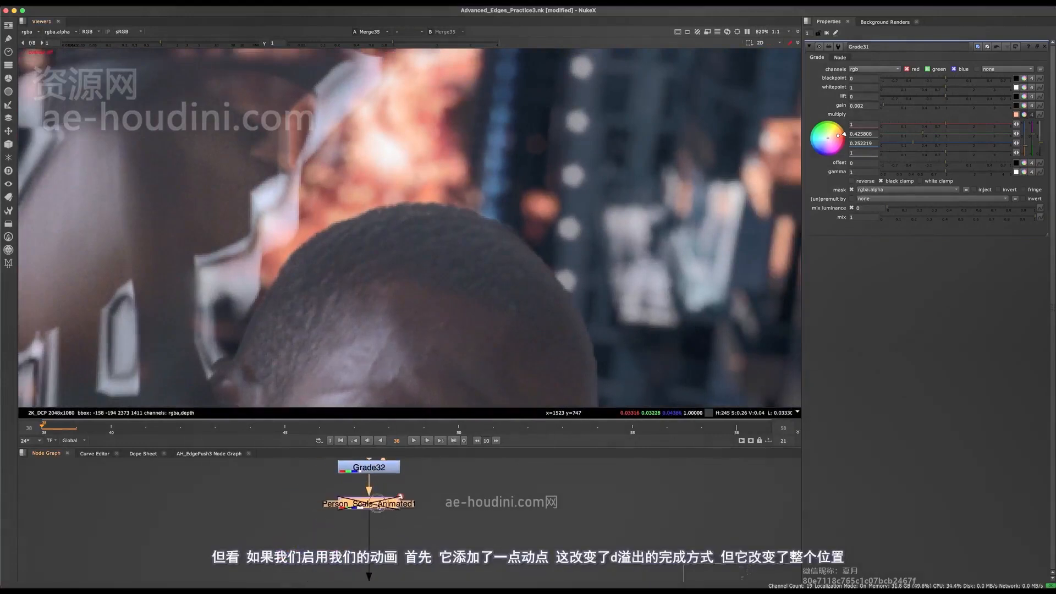
left_click_drag(378, 505, 378, 521)
key("d")
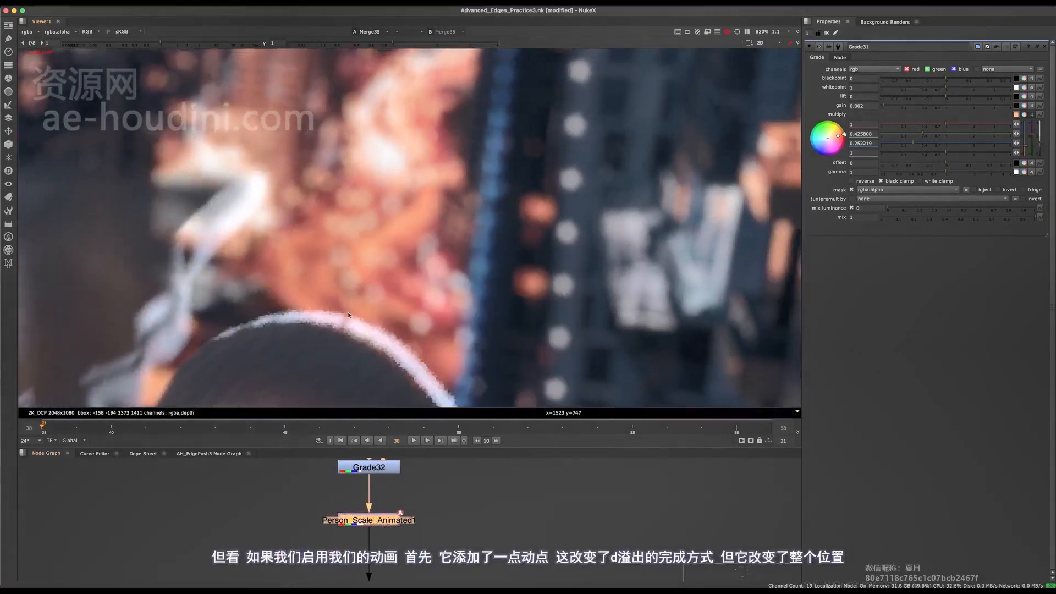
scroll(347, 312, "down", 5)
scroll(379, 522, "down", 3)
Try a lower motion blur value on Person_Scale_Animated1 and undo the change
double_click(384, 537)
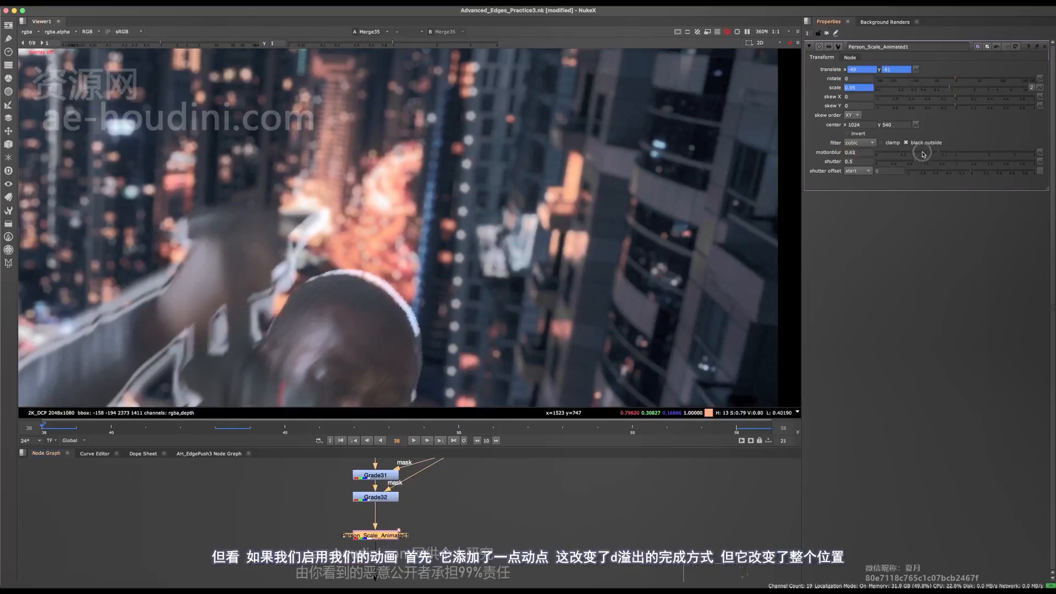
left_click(907, 150)
key("super+z")
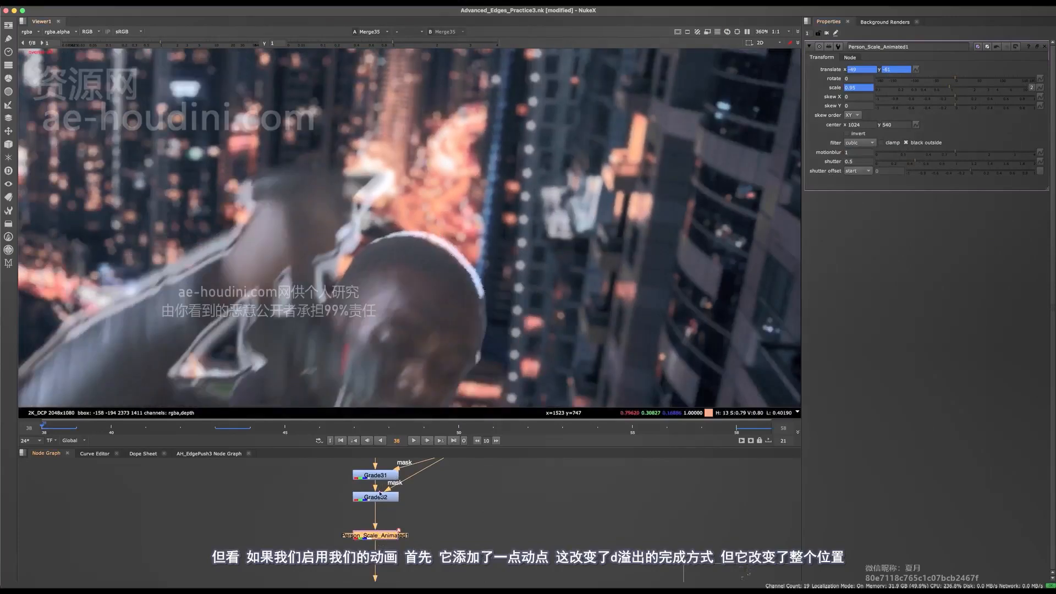
Toggle Grade31 and Grade32 off and on repeatedly to compare the head edge with the animated transform enabled
middle_click_drag(379, 493, 371, 539)
left_click_drag(322, 497, 404, 552)
key("d")
key("d")
key("d")
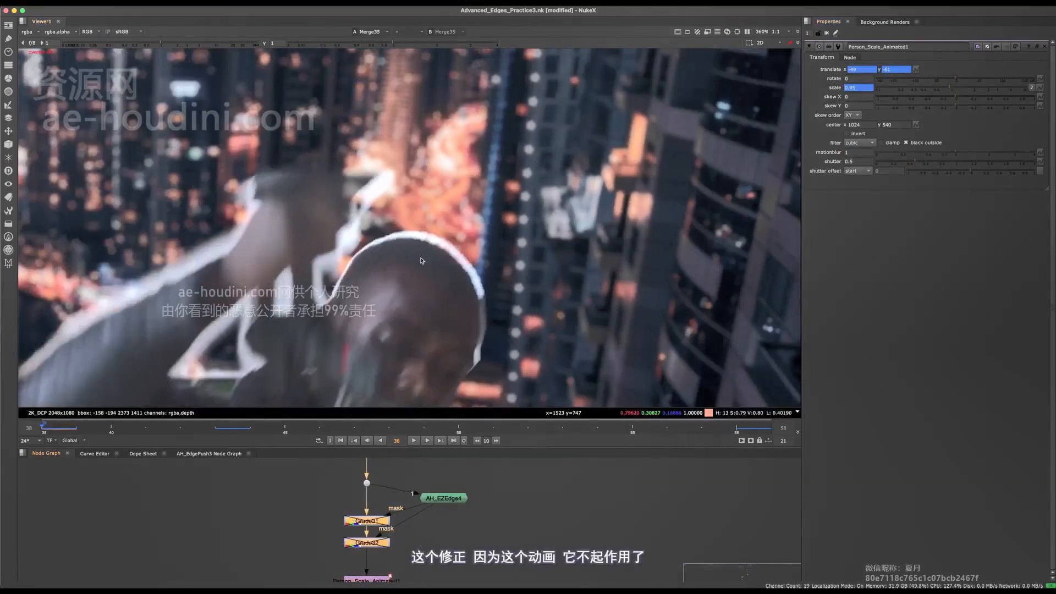
scroll(421, 260, "up", 3)
key("d")
key("d")
key("d")
key("d")
middle_click_drag(363, 495, 377, 417)
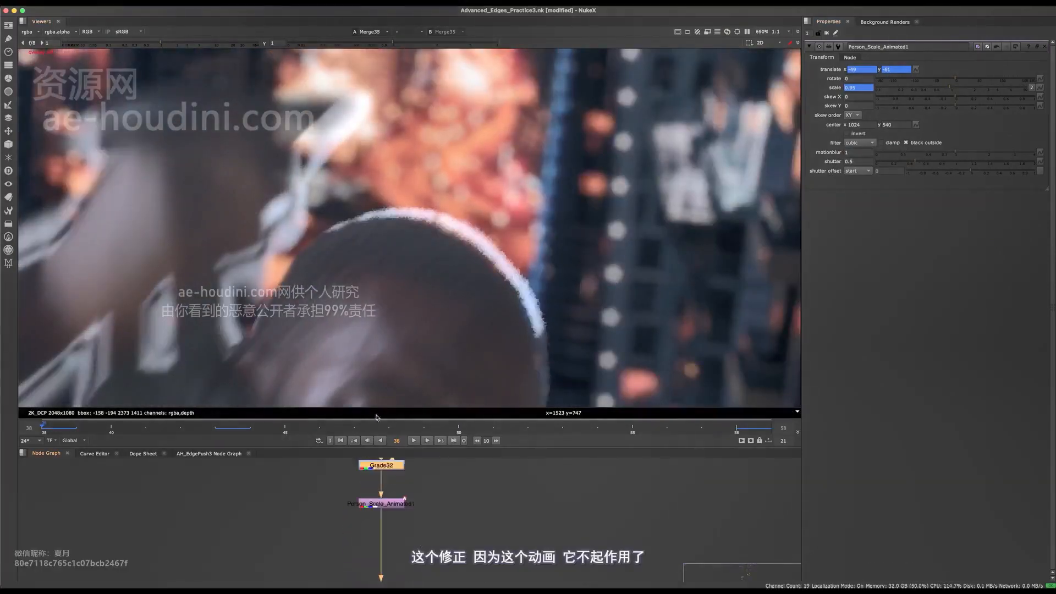
left_click(385, 492)
middle_click_drag(402, 501, 385, 554)
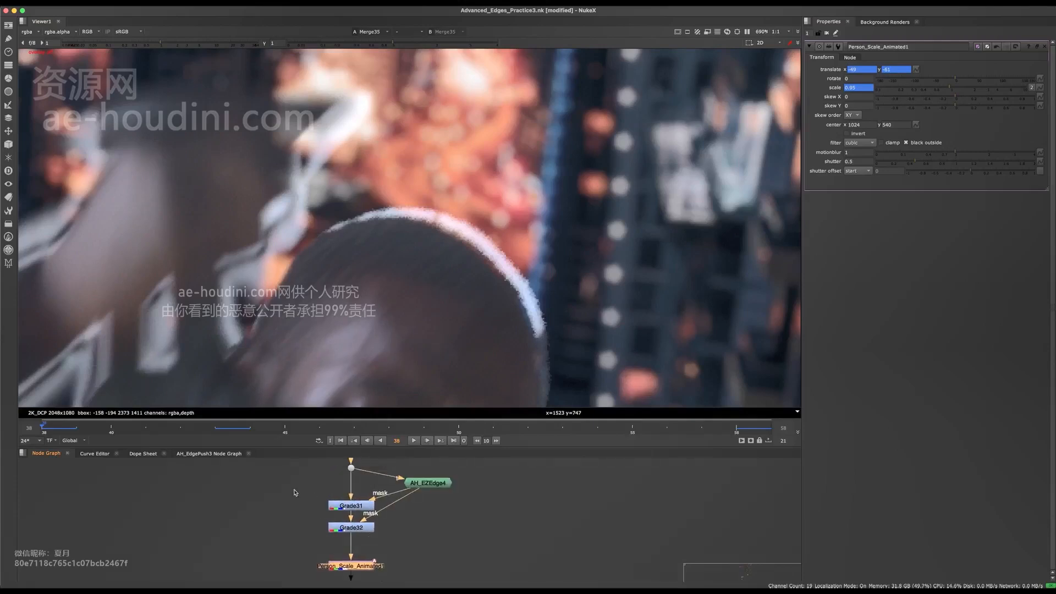
left_click_drag(295, 492, 366, 527)
key("d")
key("d")
key("d")
key("d")
key("d")
key("d")
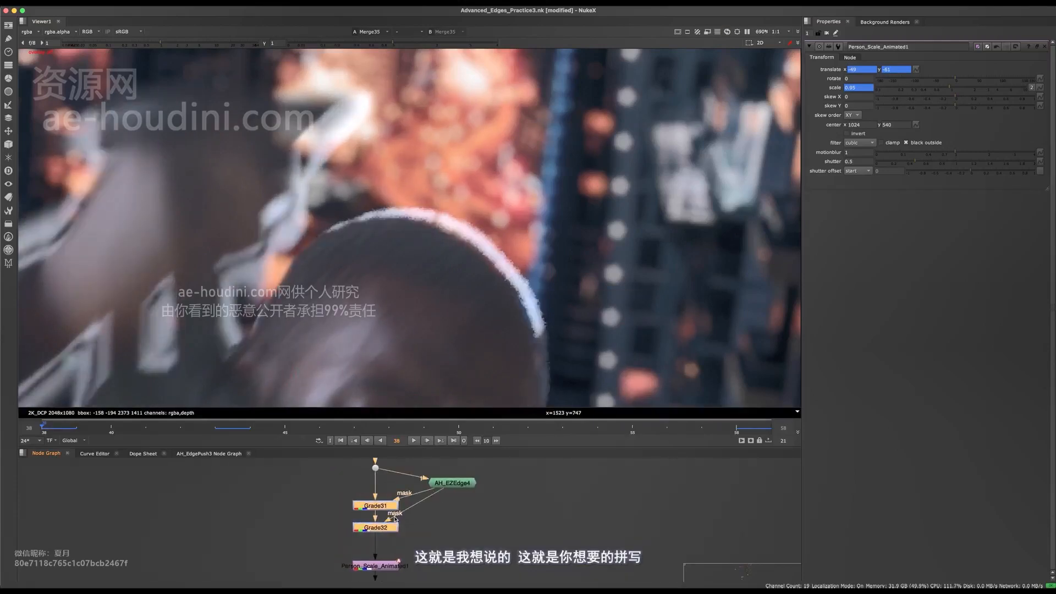
key("space")
key("space")
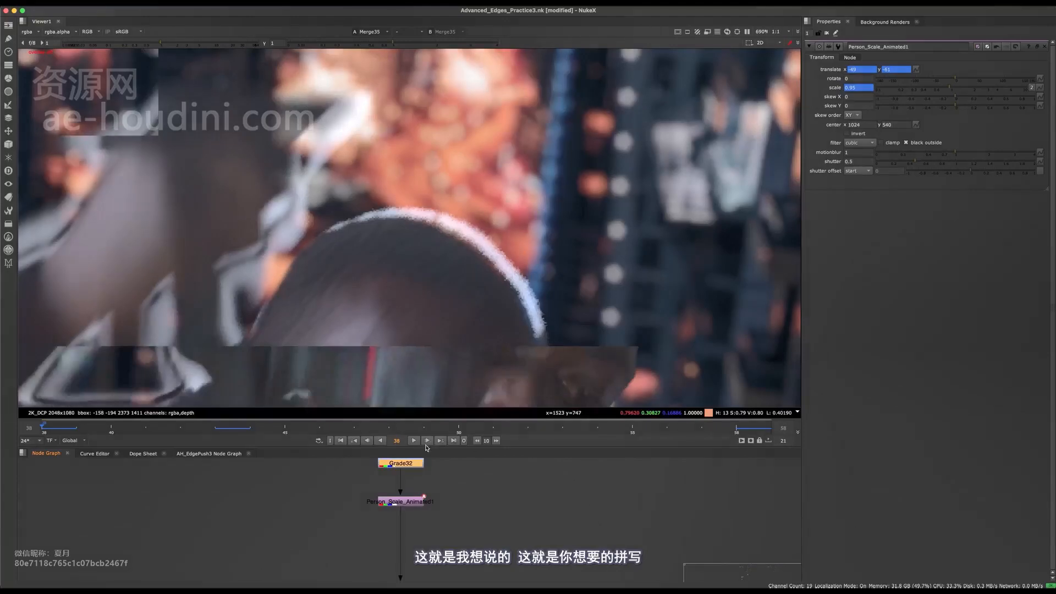
key("d")
key("d")
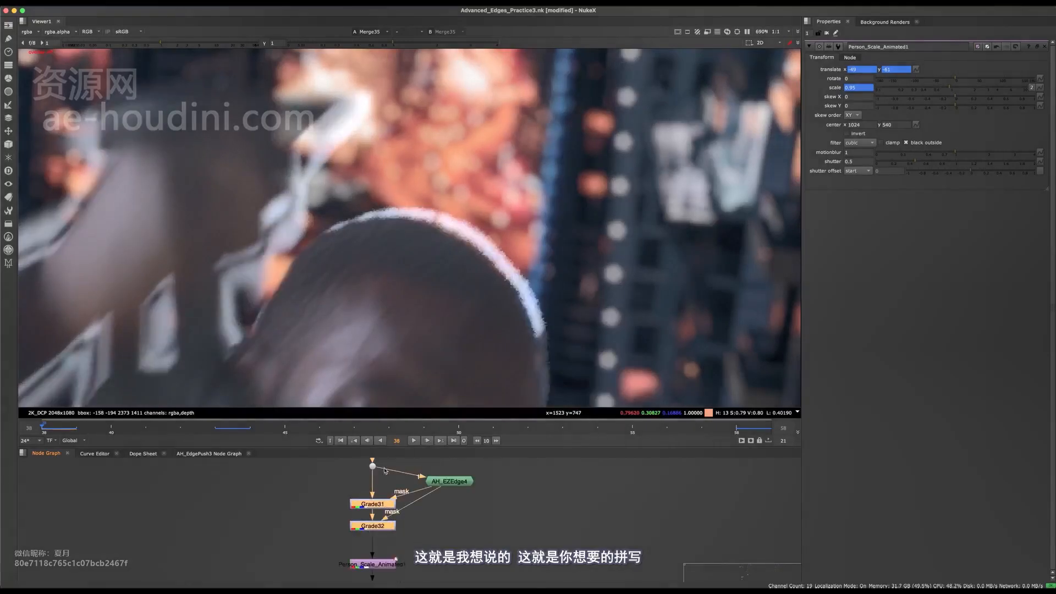
Review the edge-grade chain in an enlarged node graph, disable Person_Scale_Animated1 and return to the viewer layout
key("space")
left_click_drag(625, 269, 450, 401)
scroll(495, 380, "up", 3)
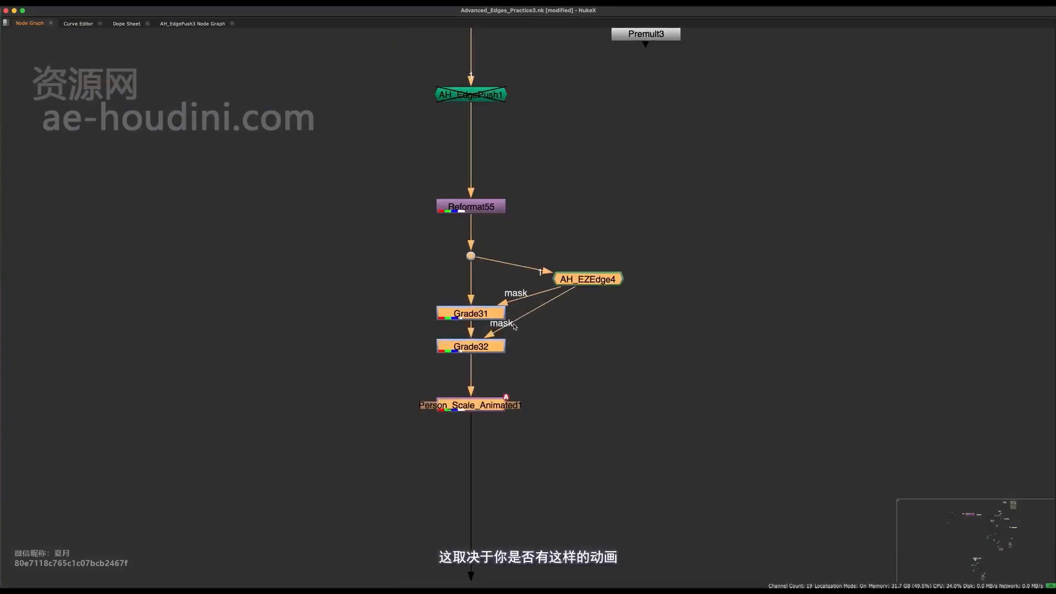
left_click_drag(575, 362, 397, 426)
middle_click_drag(509, 402, 471, 448)
left_click_drag(470, 448, 473, 483)
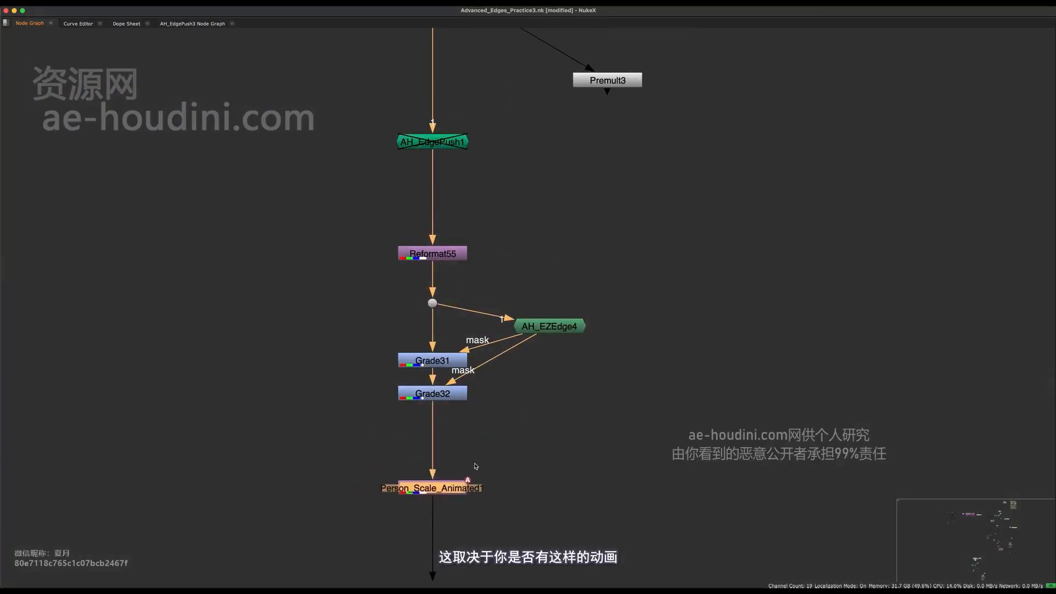
middle_click_drag(471, 436, 434, 478)
left_click_drag(409, 530, 409, 494)
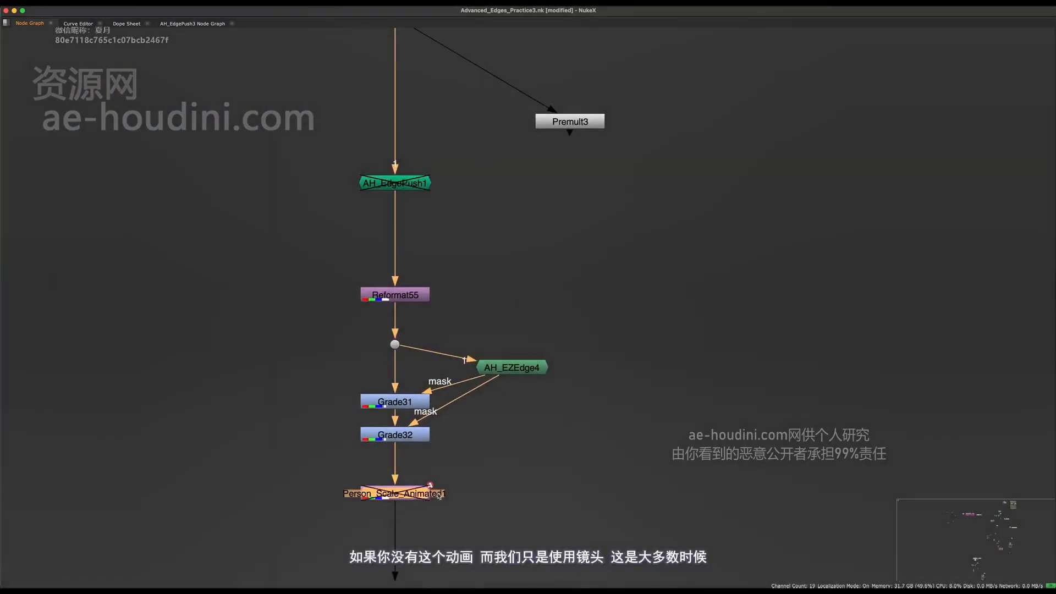
key("space")
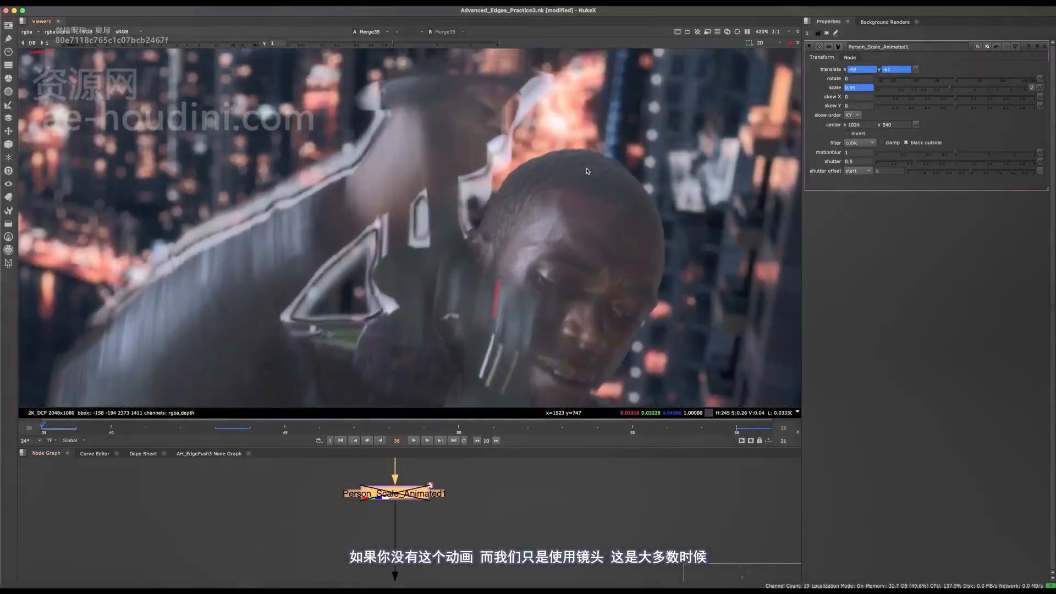
Toggle Person_Scale_Animated1 on and back off to compare the edge, and move it farther below Grade32
mouse_move(402, 503)
middle_mouse_down()
mouse_move(353, 576)
mouse_move(375, 537)
mouse_move(415, 507)
middle_mouse_up()
key("d")
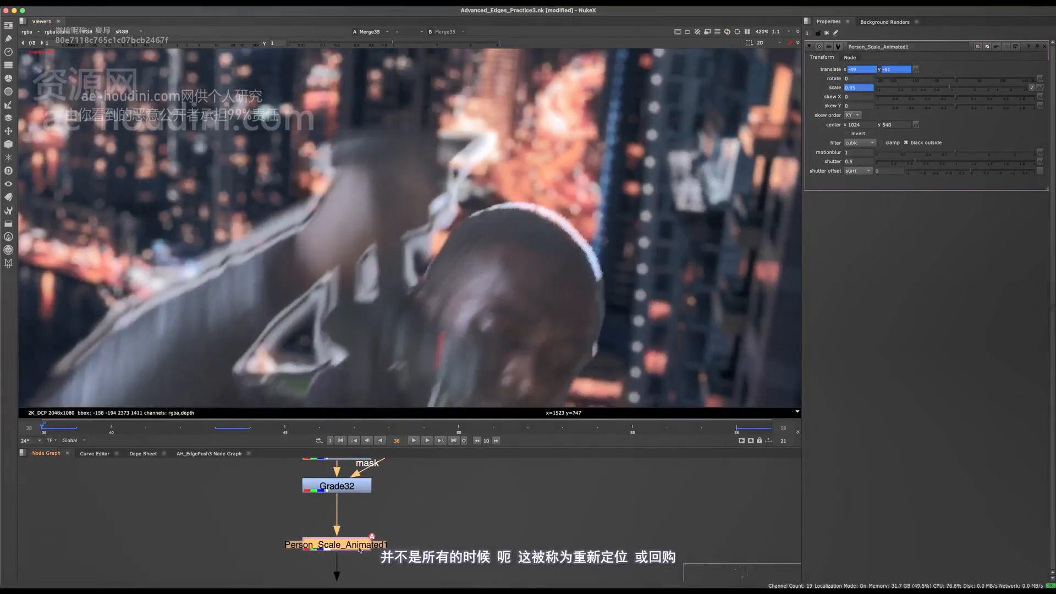
key("d")
middle_click_drag(360, 553, 400, 503)
left_click_drag(397, 489, 408, 537)
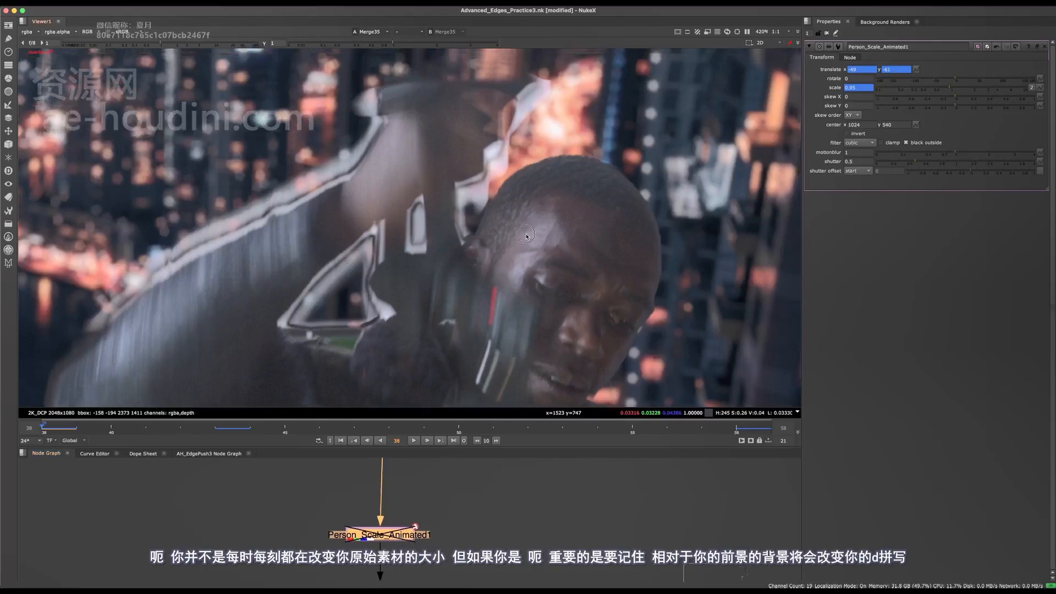
Examine the composite and the head edge with the animation disabled, going over both Grades and the transform in the node graph
scroll(572, 199, "down", 5)
middle_click_drag(425, 464, 389, 497)
middle_click_drag(372, 462, 364, 536)
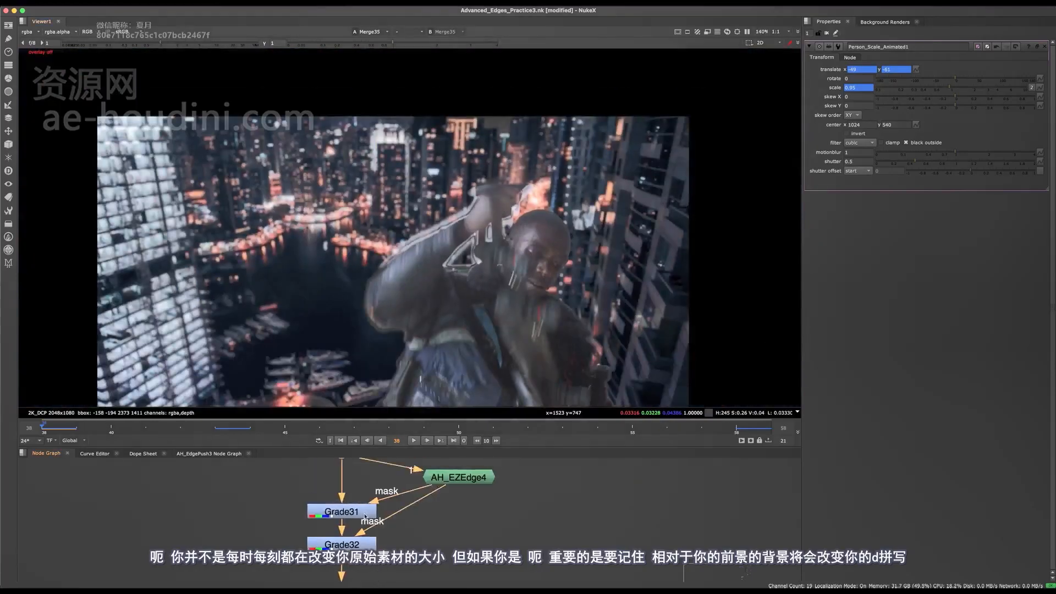
left_click_drag(279, 489, 403, 550)
scroll(529, 223, "up", 6)
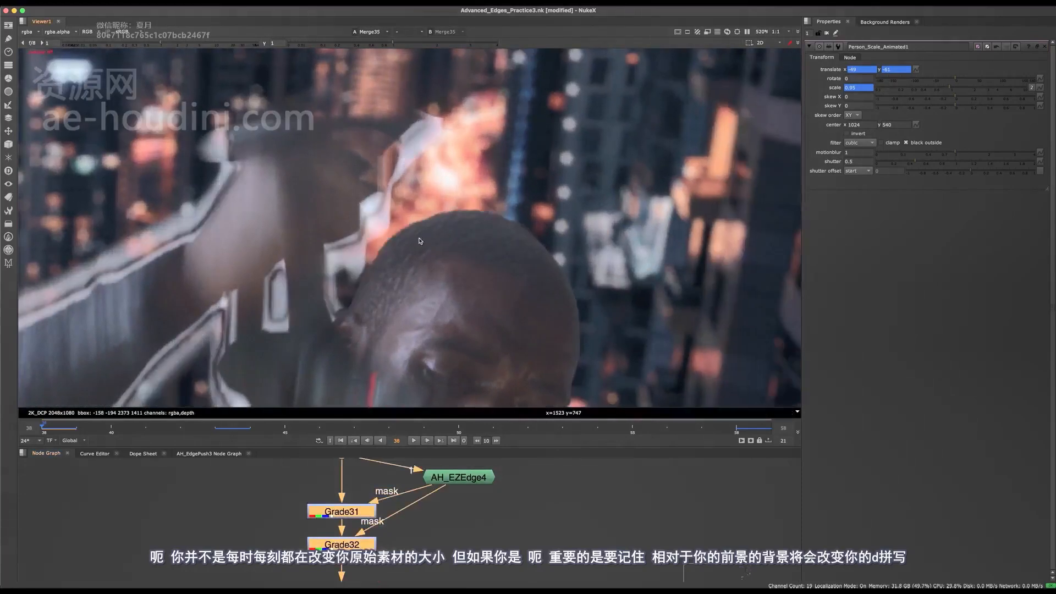
scroll(346, 546, "down", 2)
scroll(346, 546, "down", 3)
left_click(348, 523)
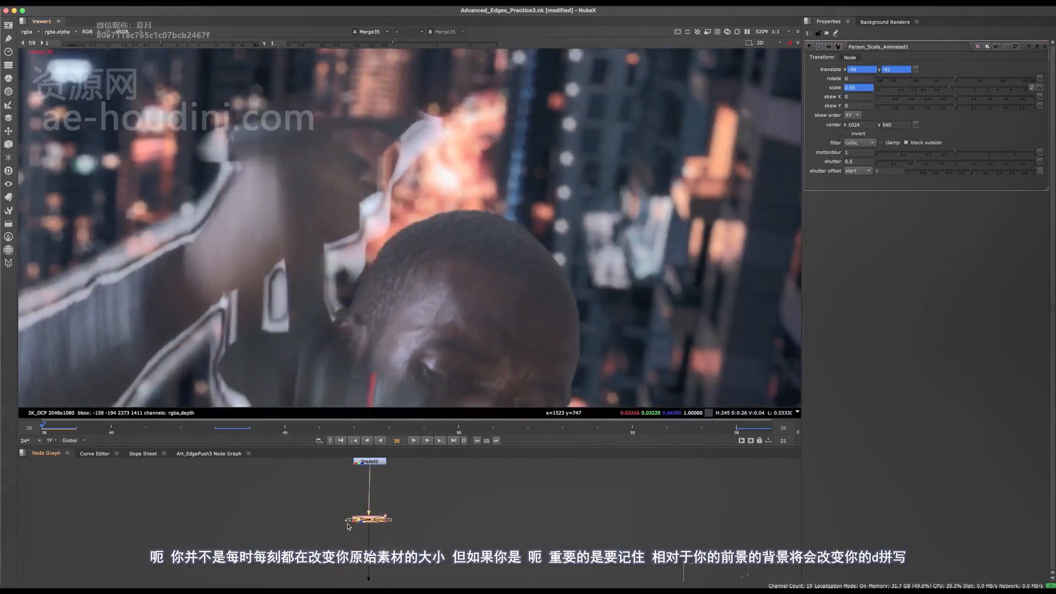
Re-enable Person_Scale_Animated1 and check the head edge against the wider composite
scroll(477, 166, "down", 1)
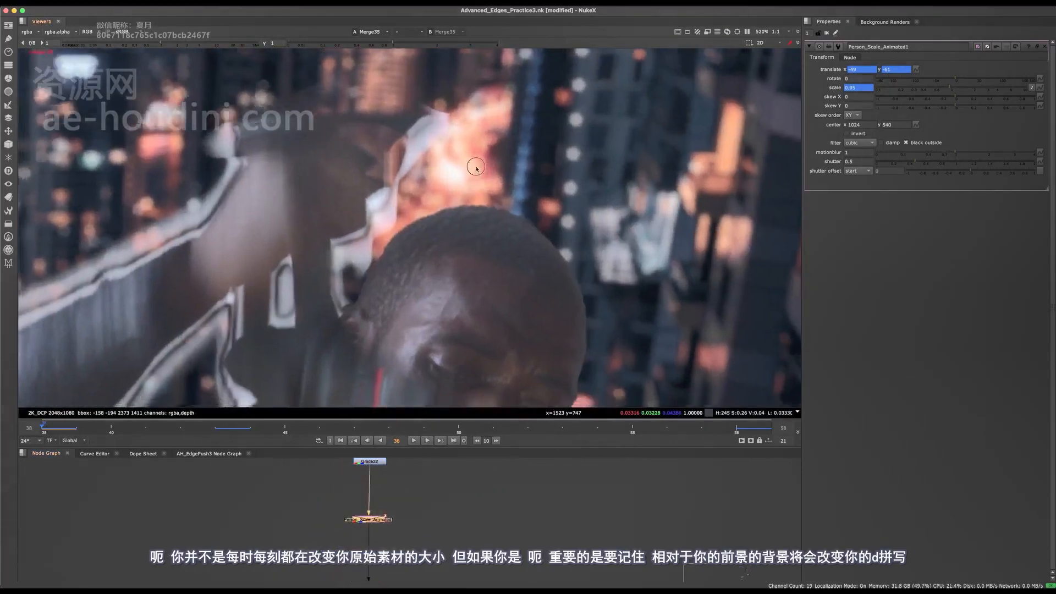
scroll(474, 176, "up", 4)
scroll(462, 241, "down", 4)
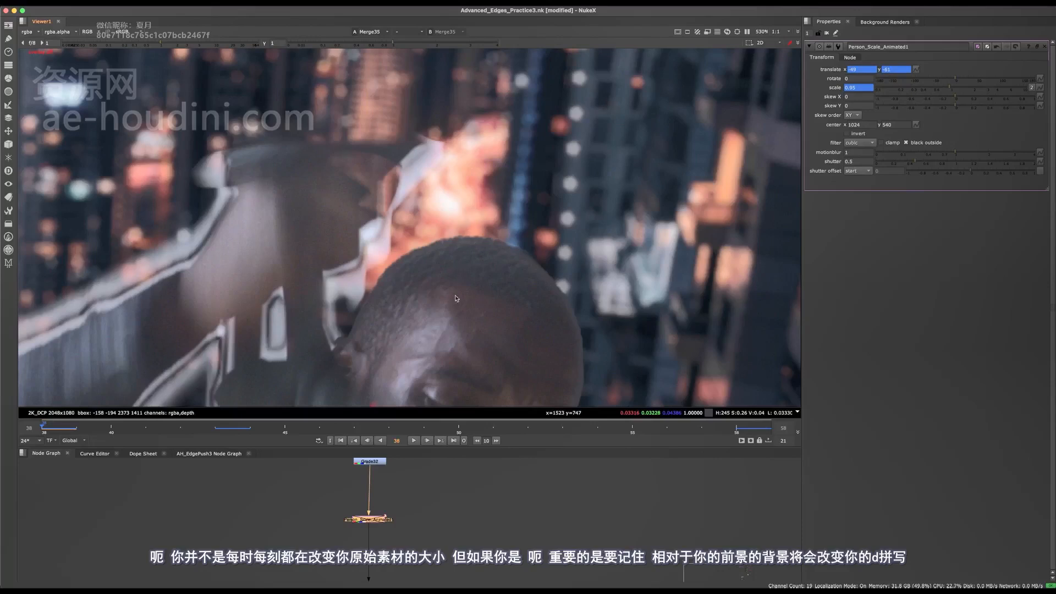
middle_click_drag(380, 523, 379, 576)
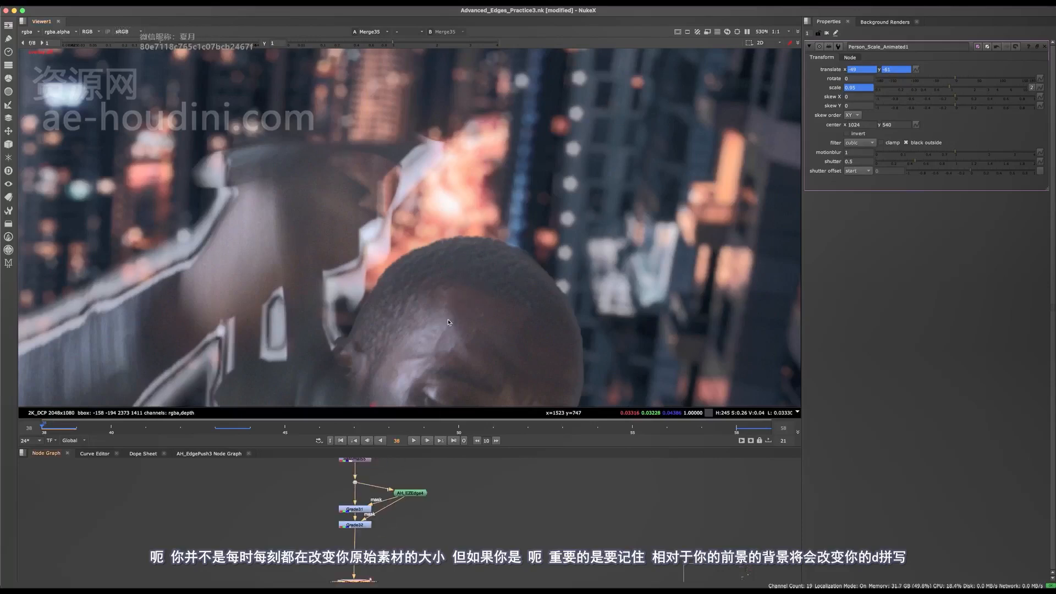
middle_click_drag(405, 521, 396, 554)
key("d")
middle_click_drag(400, 487, 396, 470)
middle_click_drag(375, 531, 391, 508)
scroll(378, 291, "down", 4)
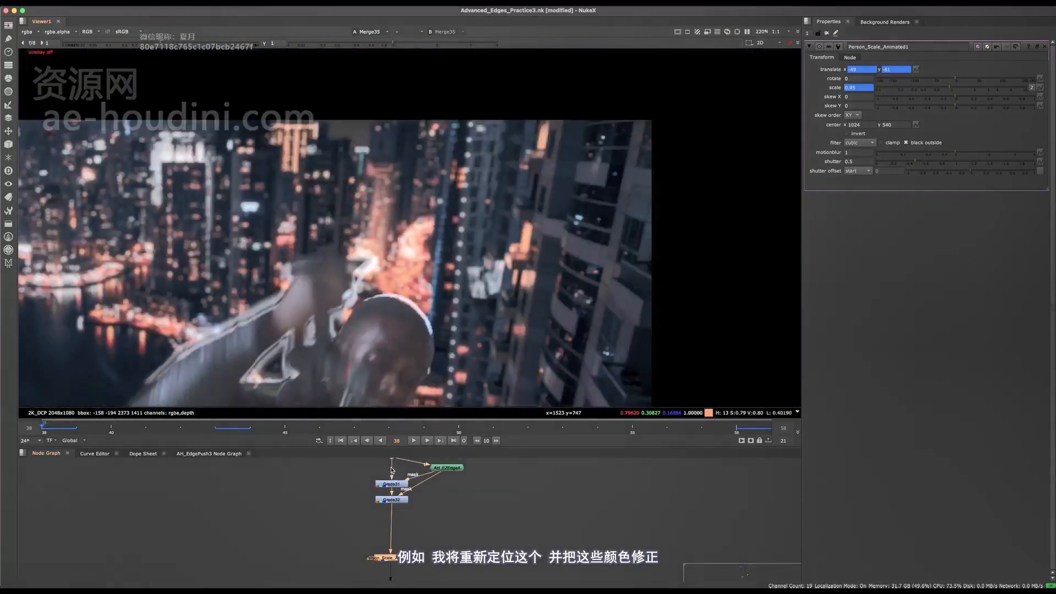
Try cutting AH_EZEdge4, Grade31 and Grade32 out of the chain, and undo the cut
middle_click_drag(392, 471, 386, 518)
left_click_drag(492, 489, 370, 550)
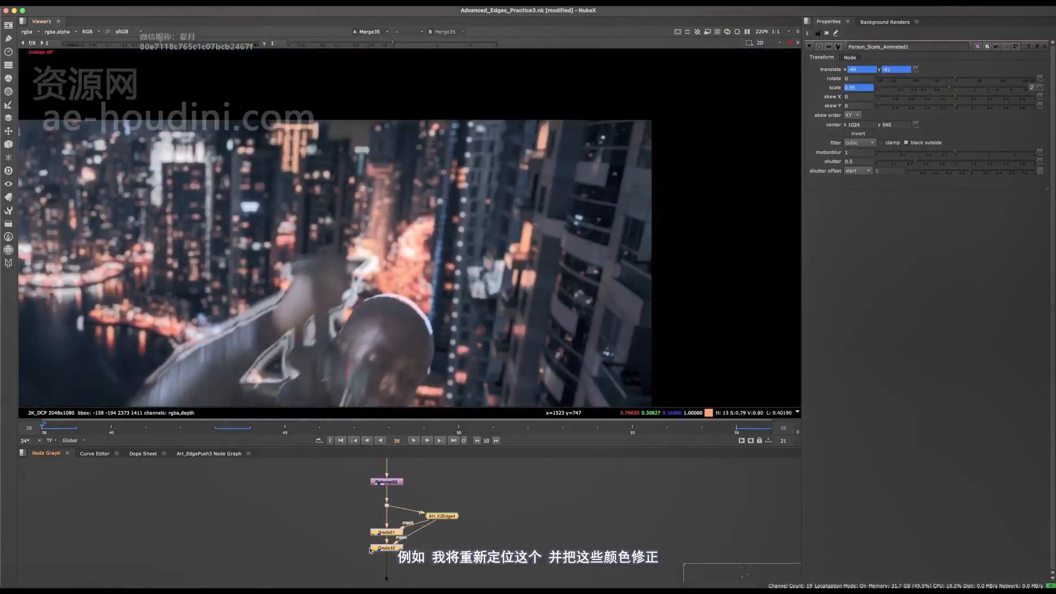
middle_click_drag(370, 550, 365, 523)
key("super+x")
scroll(384, 306, "up", 4)
key("super+z")
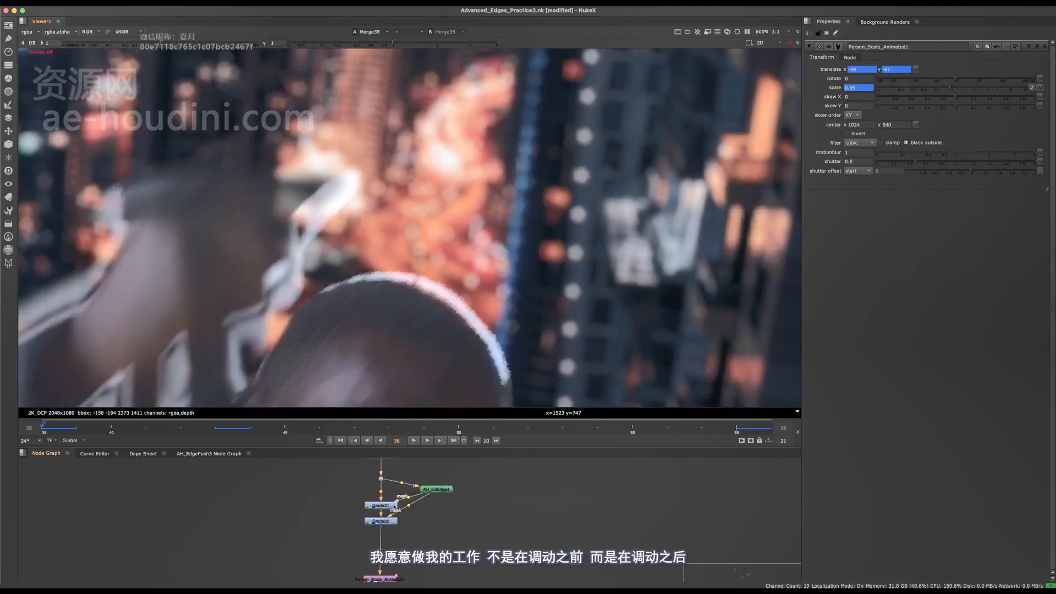
Review Person_Scale_Animated1 and pick out the AH_EZEdge4, Grade31 and Grade32 group above it in an enlarged node graph
middle_click_drag(387, 578, 411, 486)
scroll(411, 488, "up", 2)
left_click(411, 489)
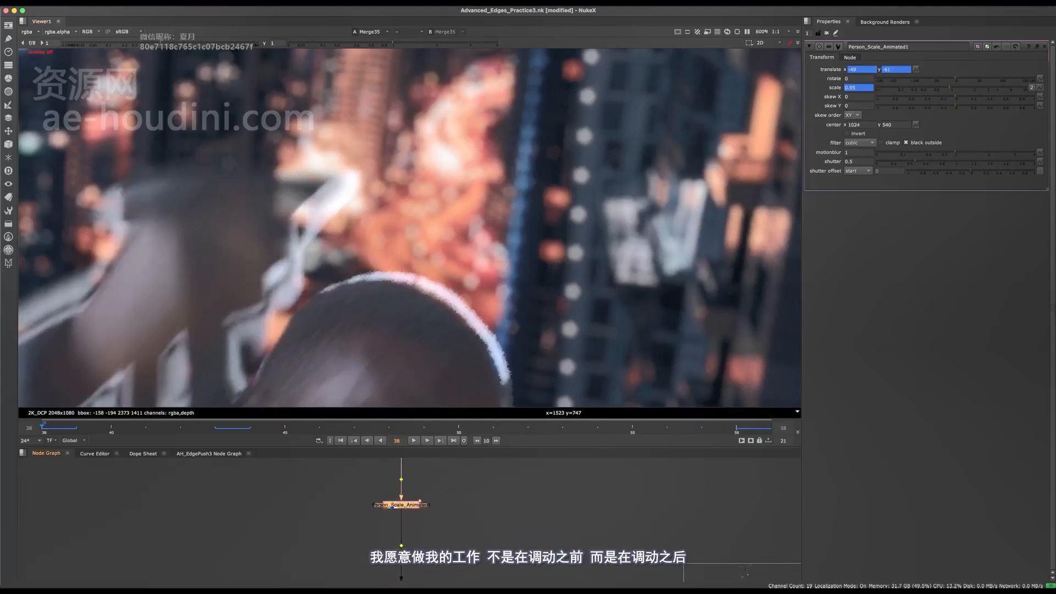
left_click(410, 553)
key("space")
middle_click_drag(411, 553, 417, 524)
left_click_drag(532, 345, 351, 425)
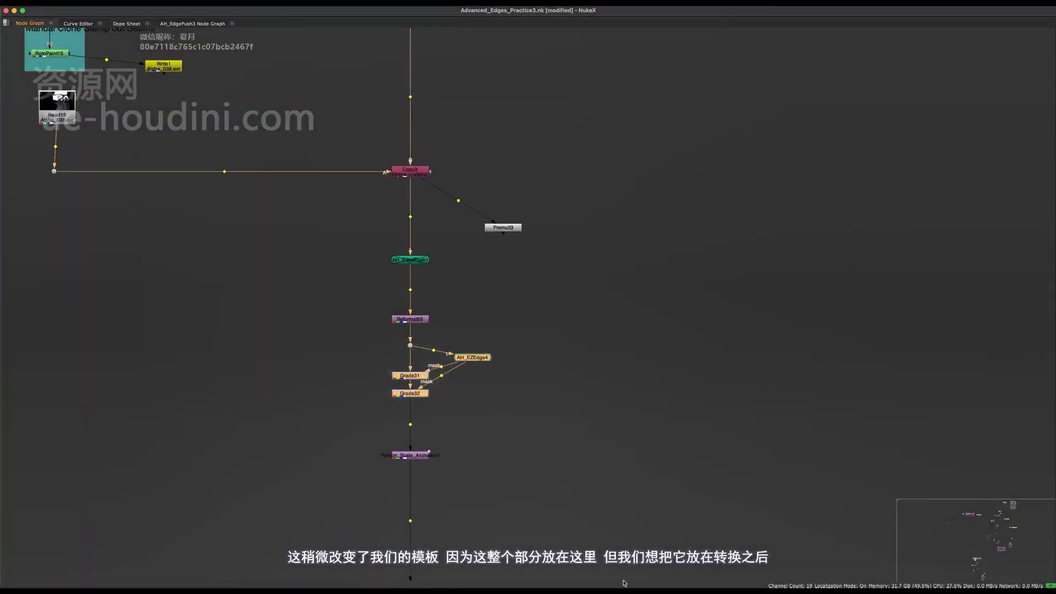
Switch to the Keying Diagram Overview, outline the despill section and the spot between Transformations and Color Grades, and return to NukeX
mouse_move(624, 590)
left_click(809, 574)
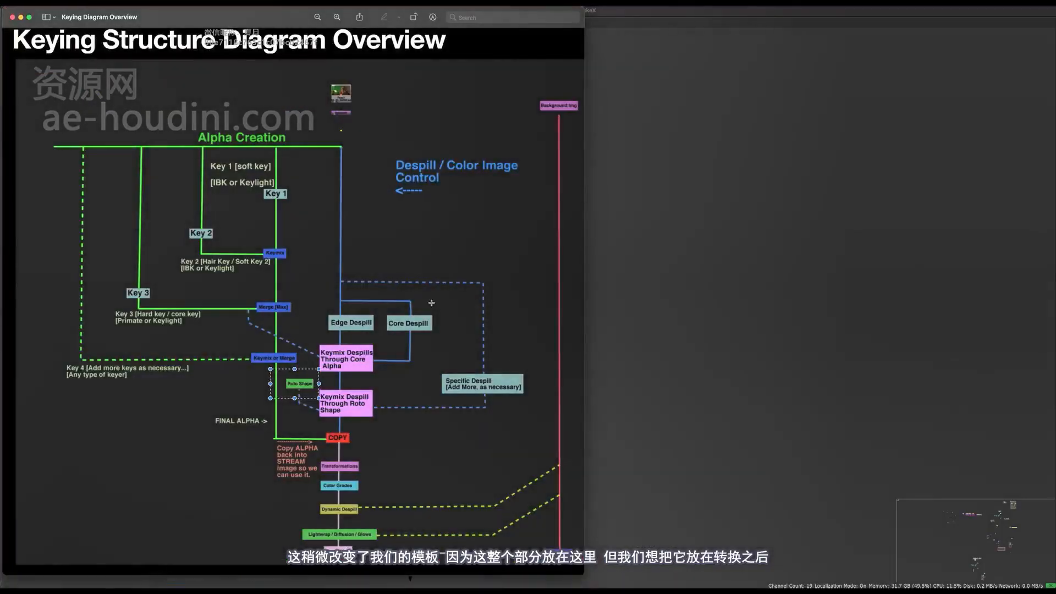
left_click_drag(308, 256, 524, 430)
left_click_drag(457, 373, 436, 378)
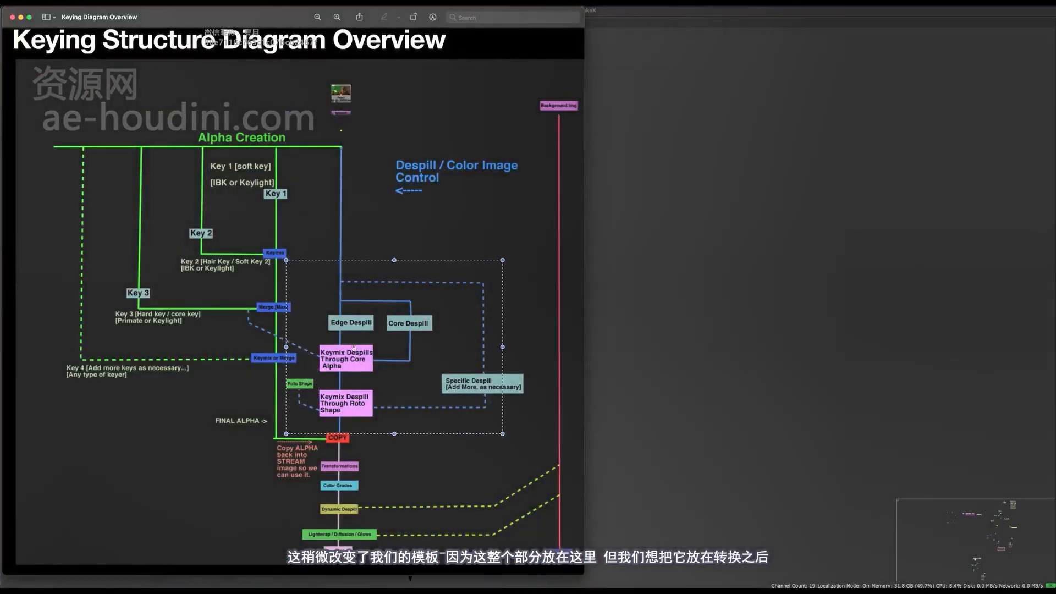
left_click_drag(328, 472, 343, 476)
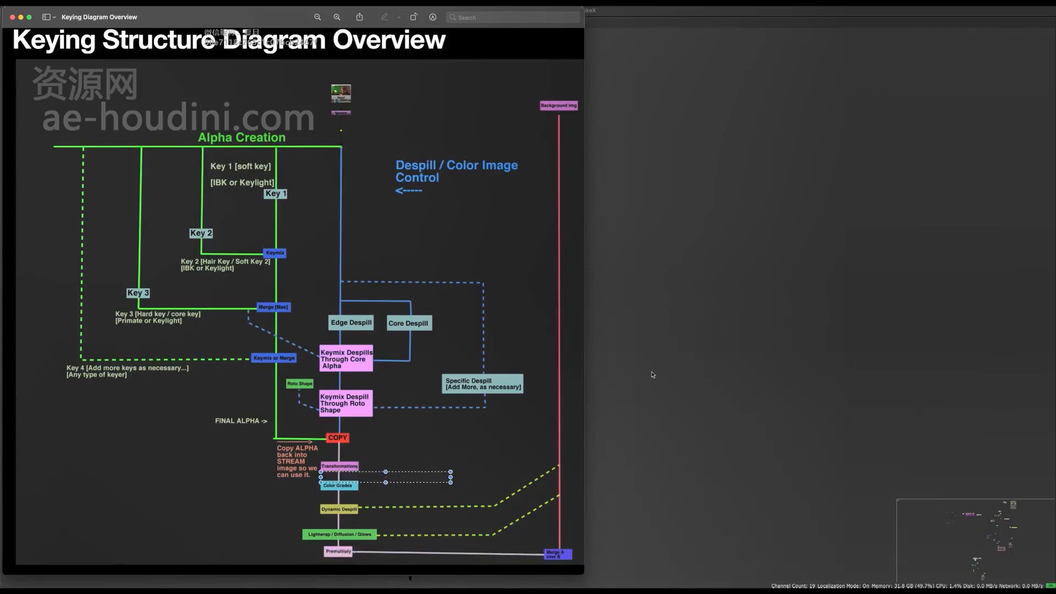
left_click(695, 322)
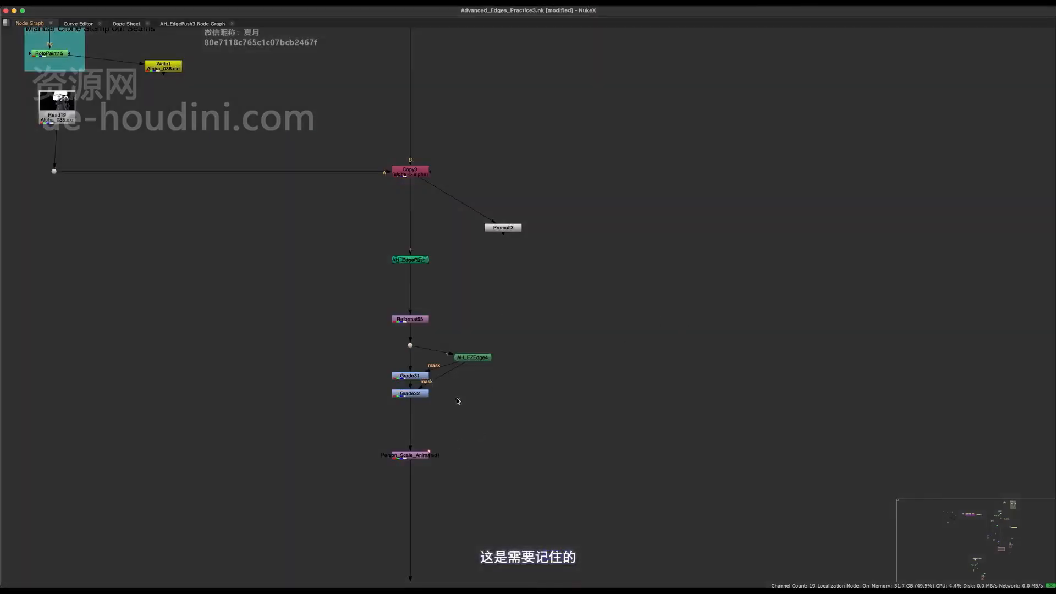
Delete AH_EZEdge4, Grade31 and Grade32 from the chain and move Person_Scale_Animated1 slightly up
left_click_drag(556, 329, 396, 412)
middle_click_drag(407, 426, 489, 445)
key("Delete")
mouse_move(502, 478)
left_mouse_down()
mouse_move(503, 419)
mouse_move(502, 472)
mouse_move(501, 461)
left_mouse_up()
Examine the full composite without the edge Grades and return to the enlarged node graph
middle_click_drag(488, 481, 446, 528)
key("space")
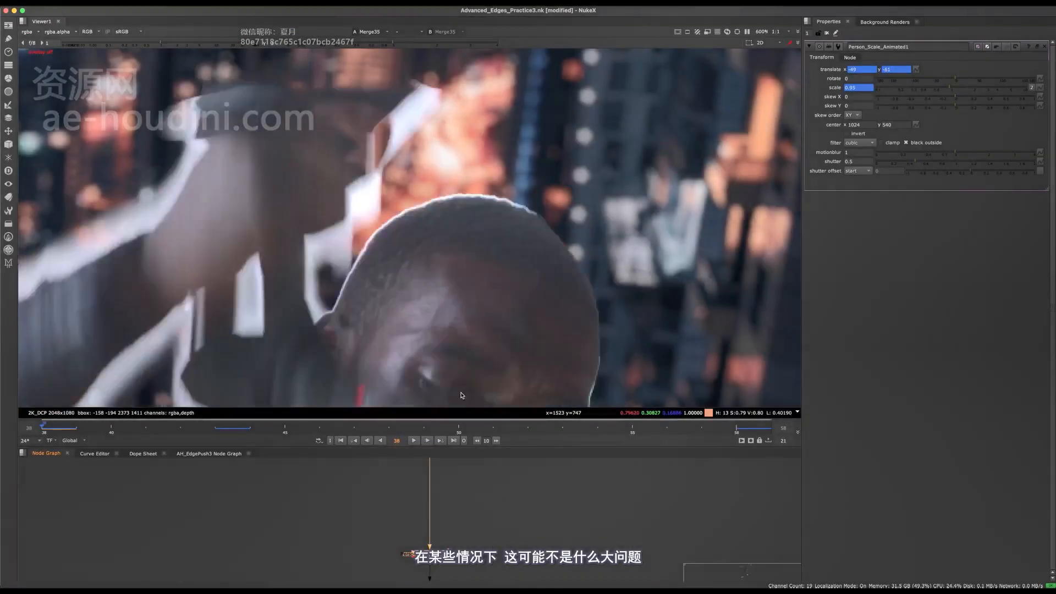
scroll(446, 309, "down", 5)
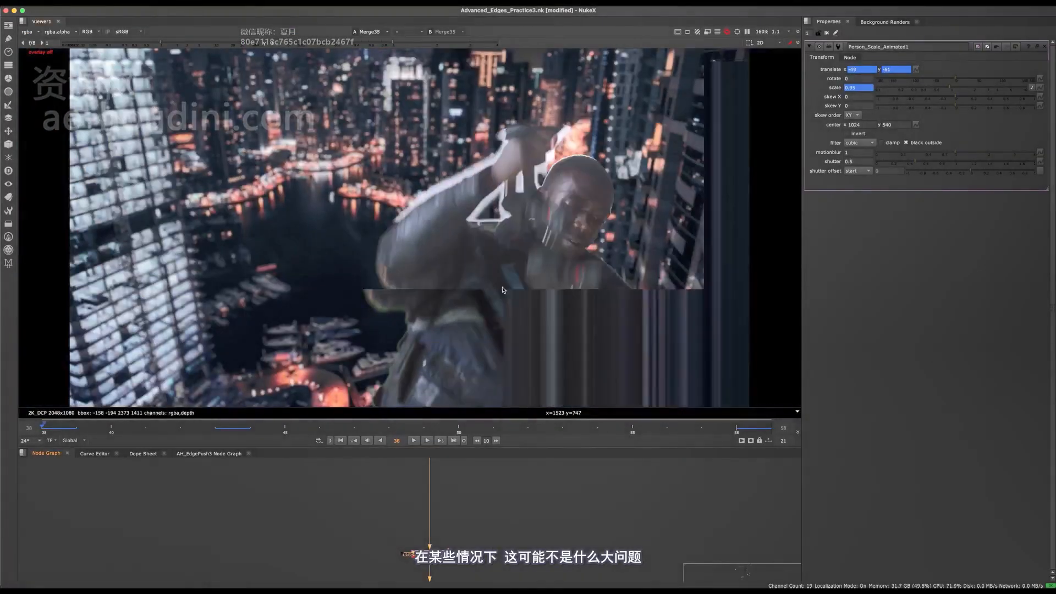
middle_click_drag(507, 264, 460, 256)
key("space")
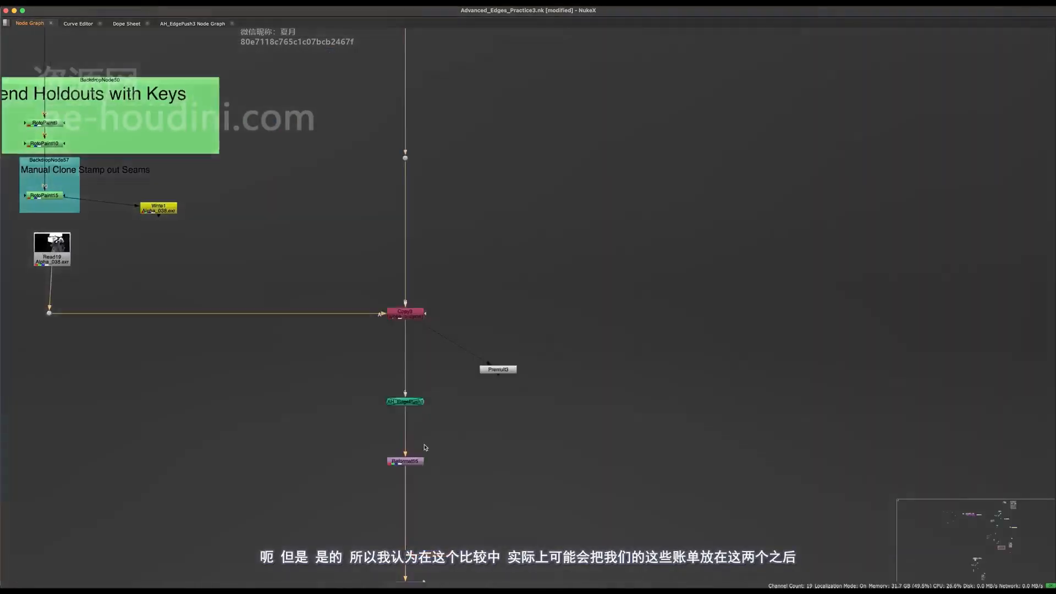
Place Person_Scale_Animated1 directly beneath Reformat55 and select the two nodes together
scroll(456, 463, "up", 3)
left_click_drag(498, 325, 377, 394)
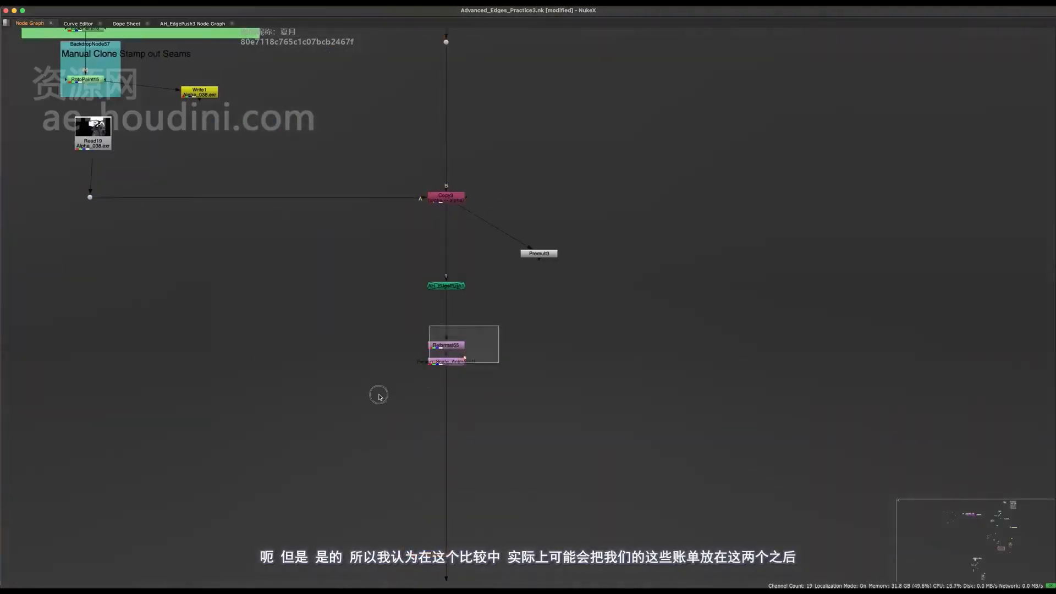
left_click_drag(474, 269, 423, 291)
middle_click_drag(423, 290, 449, 355)
scroll(449, 355, "down", 3)
scroll(462, 408, "up", 3)
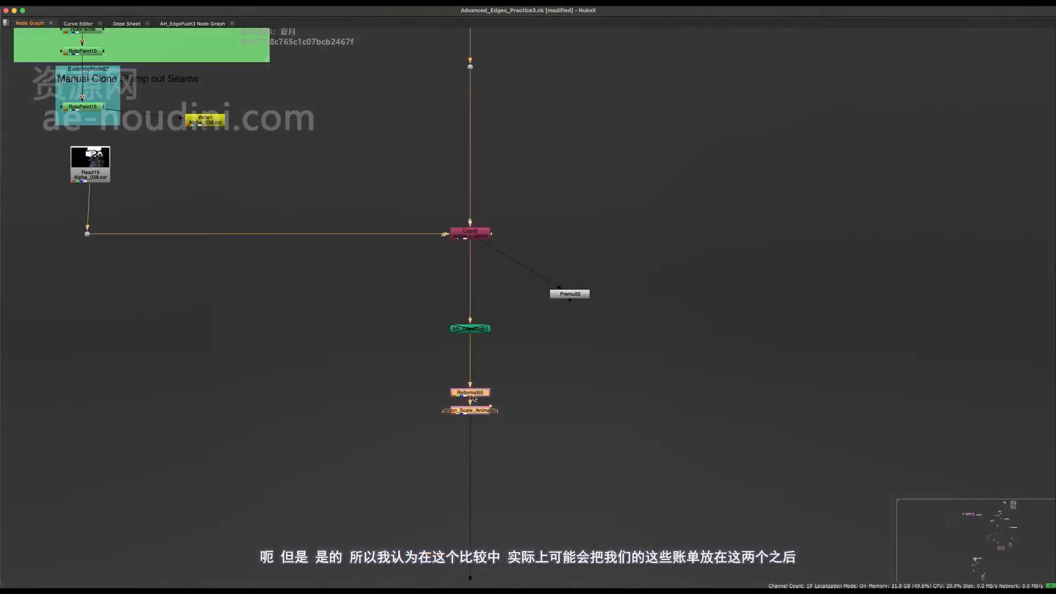
Delete the AH_EdgePush node between Copy3 and Reformat55, and move Premult3 farther out from the main chain
left_click_drag(522, 317, 418, 357)
middle_click_drag(405, 403, 355, 476)
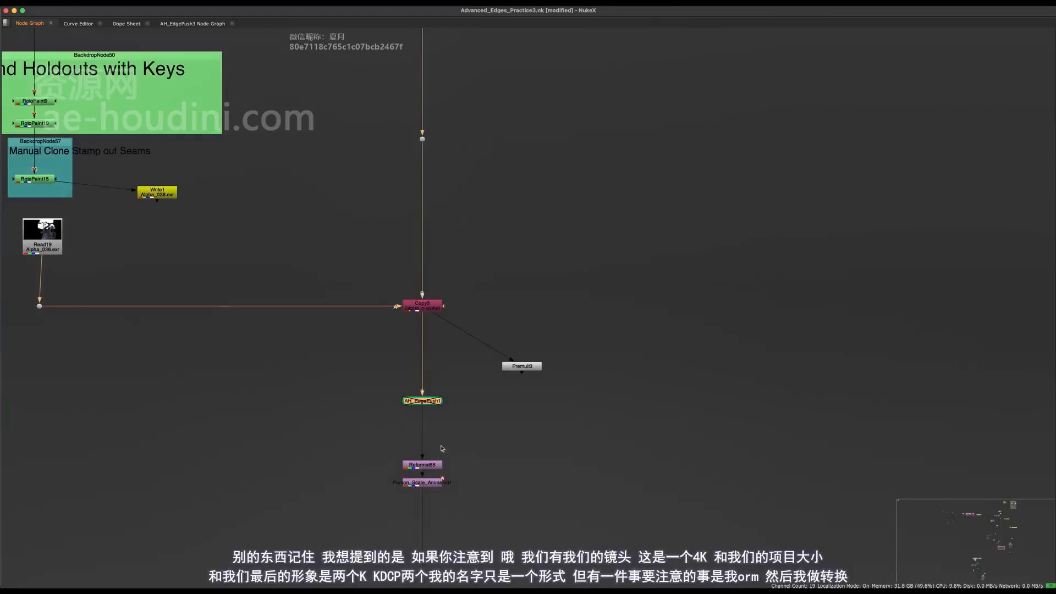
key("Delete")
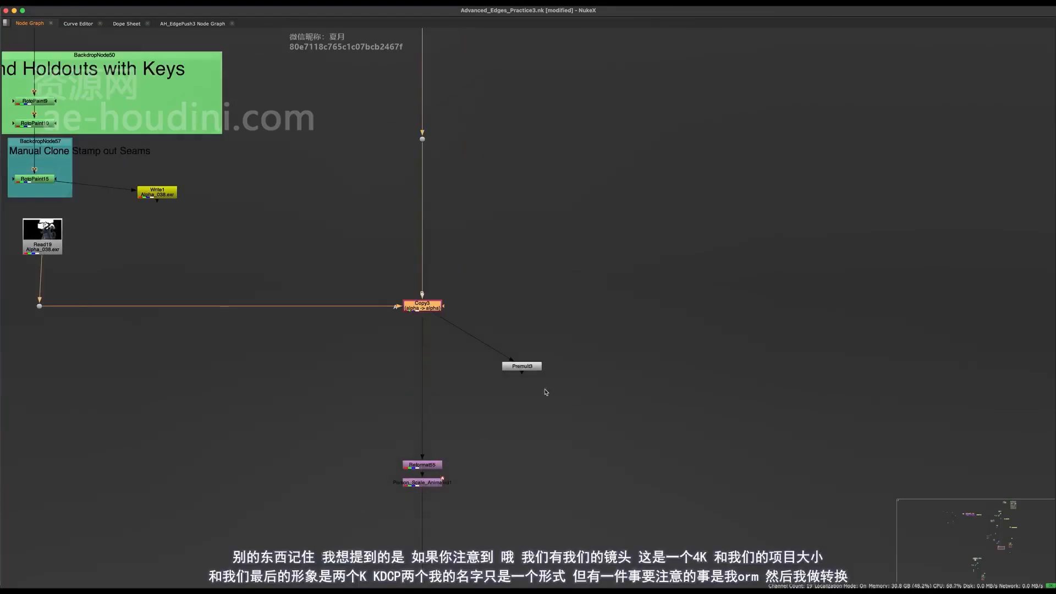
left_click_drag(525, 367, 473, 461)
left_click_drag(462, 495, 582, 375)
scroll(447, 455, "up", 3)
left_click(426, 459)
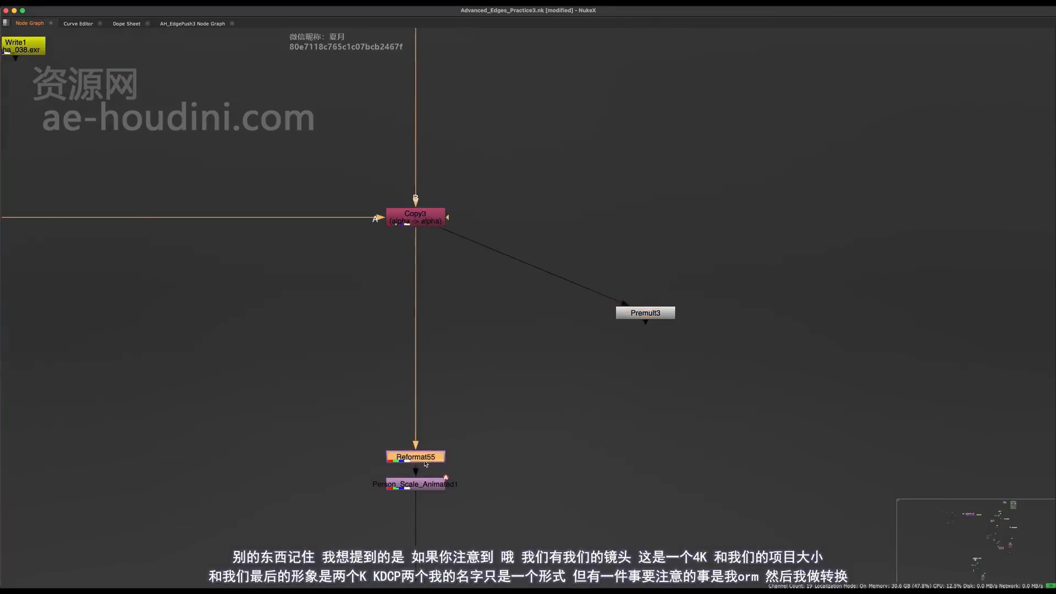
View the Copy3 output with the viewer overlay enabled to check the source plate's format
middle_click_drag(473, 330, 473, 383)
left_click_drag(584, 206, 423, 275)
key("space")
key("2")
scroll(407, 225, "down", 4)
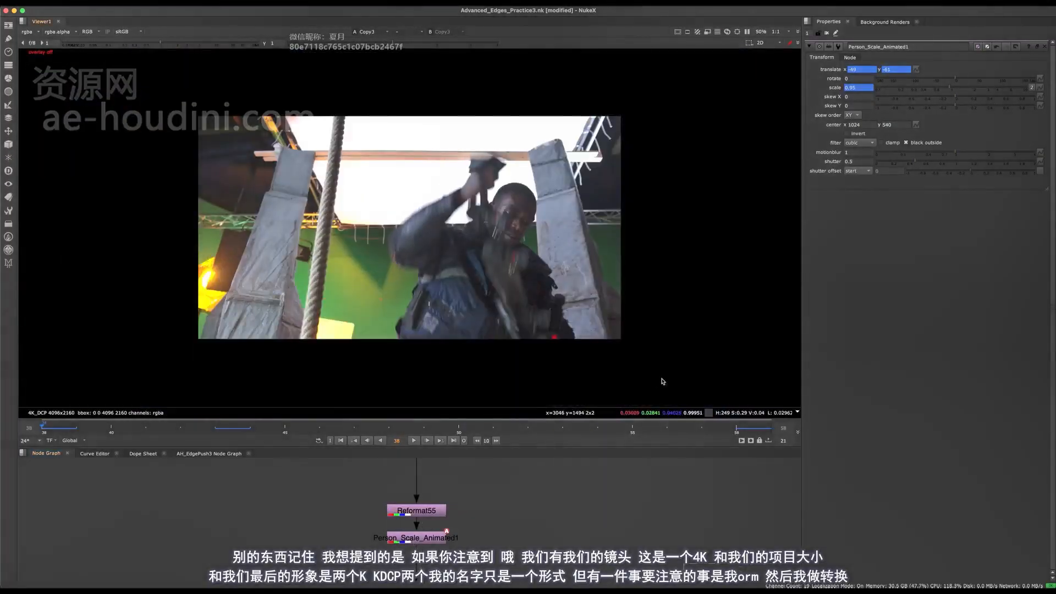
key("q")
scroll(660, 324, "up", 8)
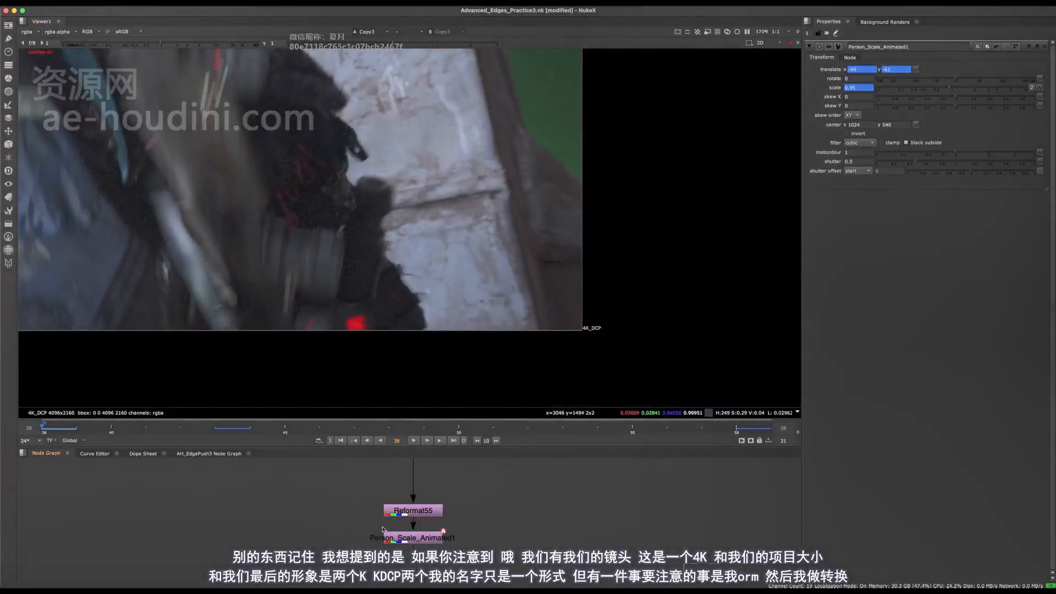
middle_click_drag(382, 529, 341, 538)
key("f")
scroll(429, 512, "down", 8)
Go to the end of the node tree and view the final merged composite to check its format
key("space")
middle_click_drag(679, 522, 553, 397)
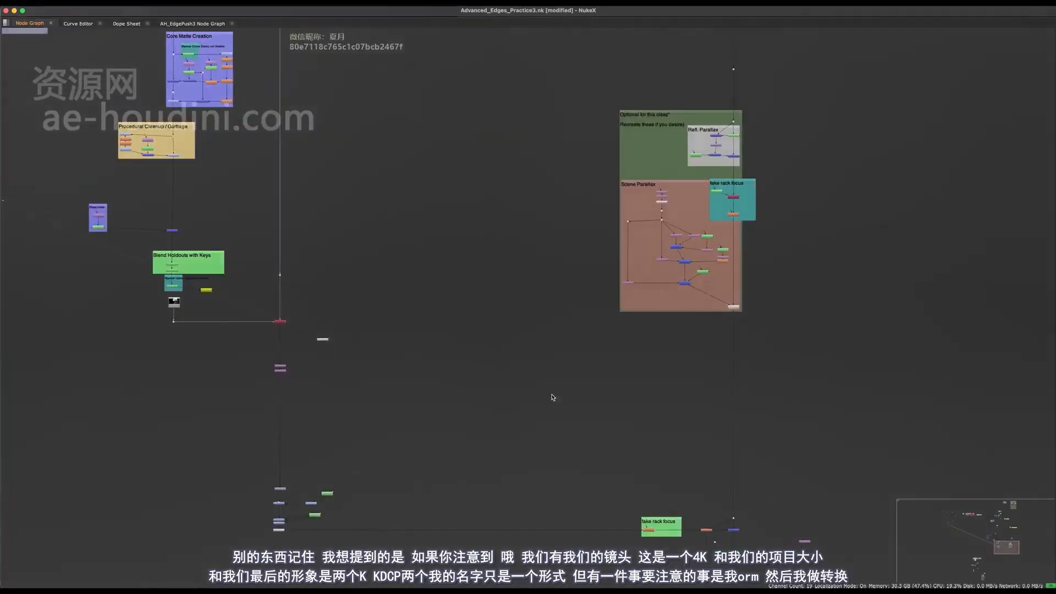
middle_click_drag(685, 486, 669, 424)
scroll(670, 424, "up", 3)
scroll(733, 499, "up", 5)
middle_click_drag(733, 499, 679, 432)
left_click_drag(754, 384, 667, 415)
key("space")
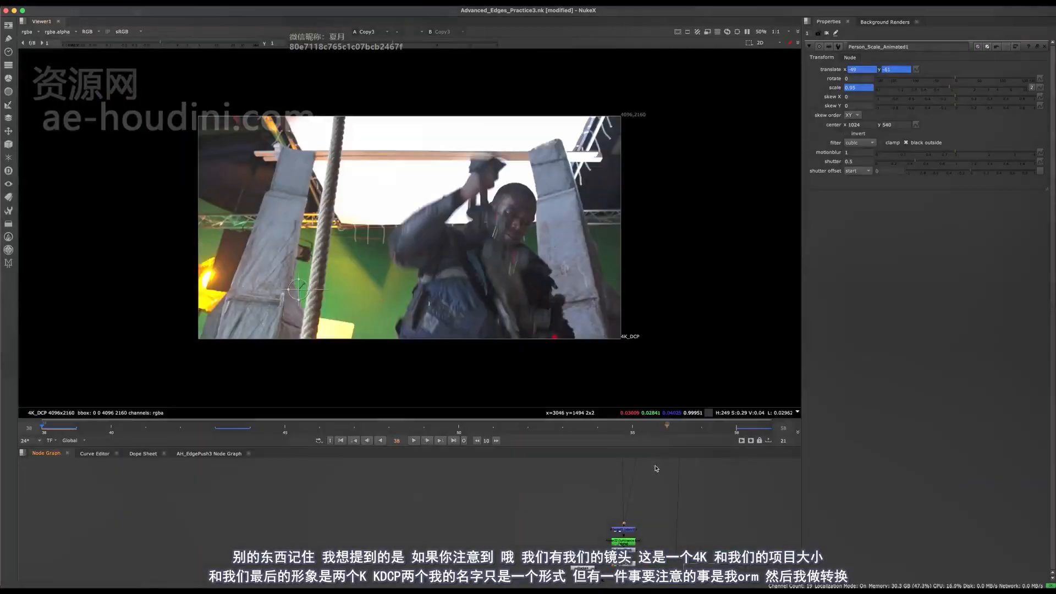
key("1")
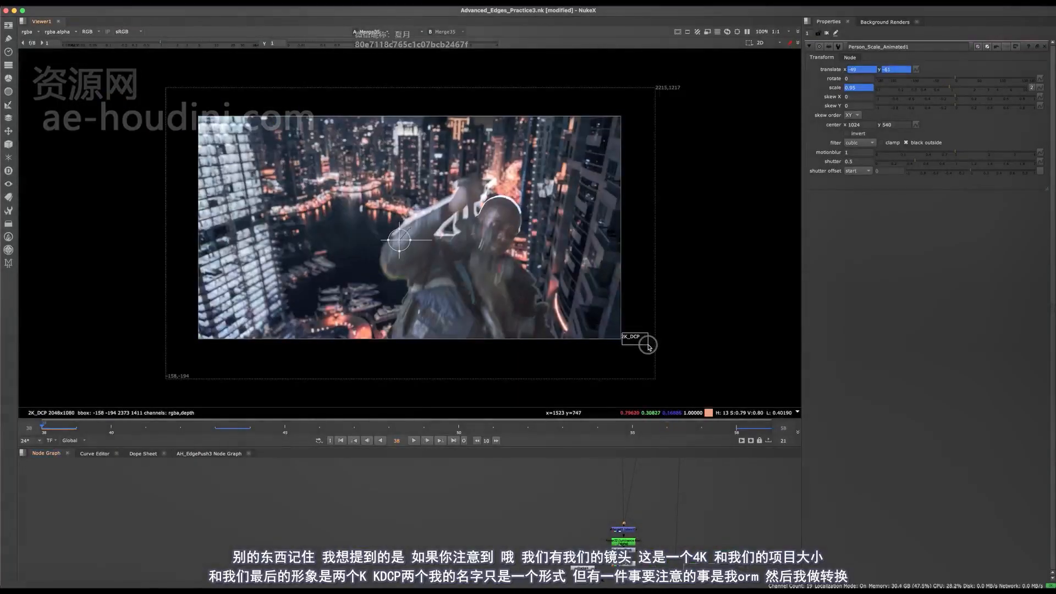
View the output of Reformat55 and that of Person_Scale_Animated1 to compare their format and framing
scroll(498, 505, "down", 6)
scroll(344, 488, "up", 5)
scroll(348, 491, "down", 4)
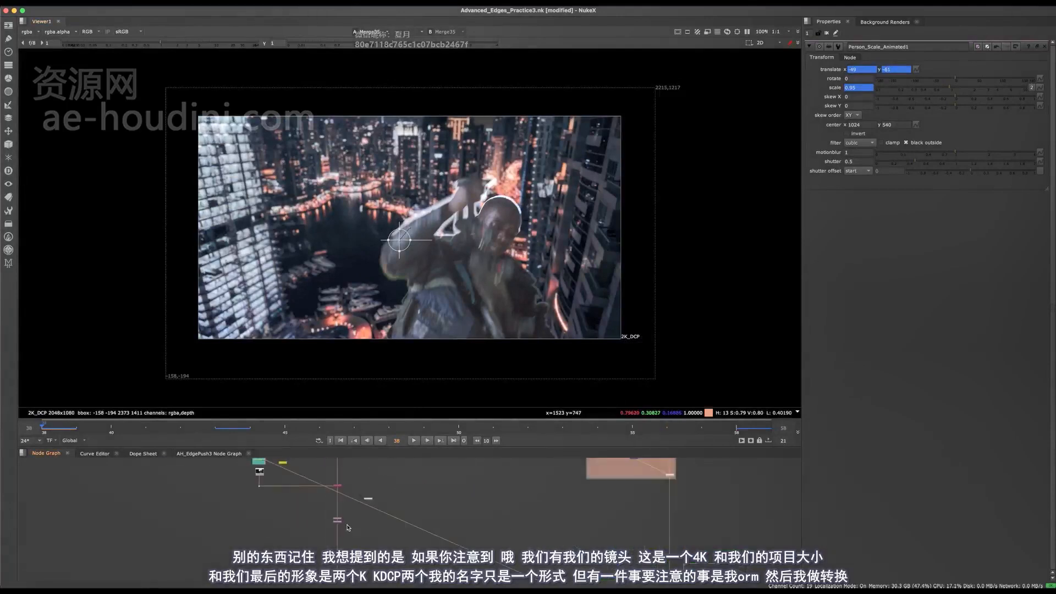
scroll(351, 493, "up", 4)
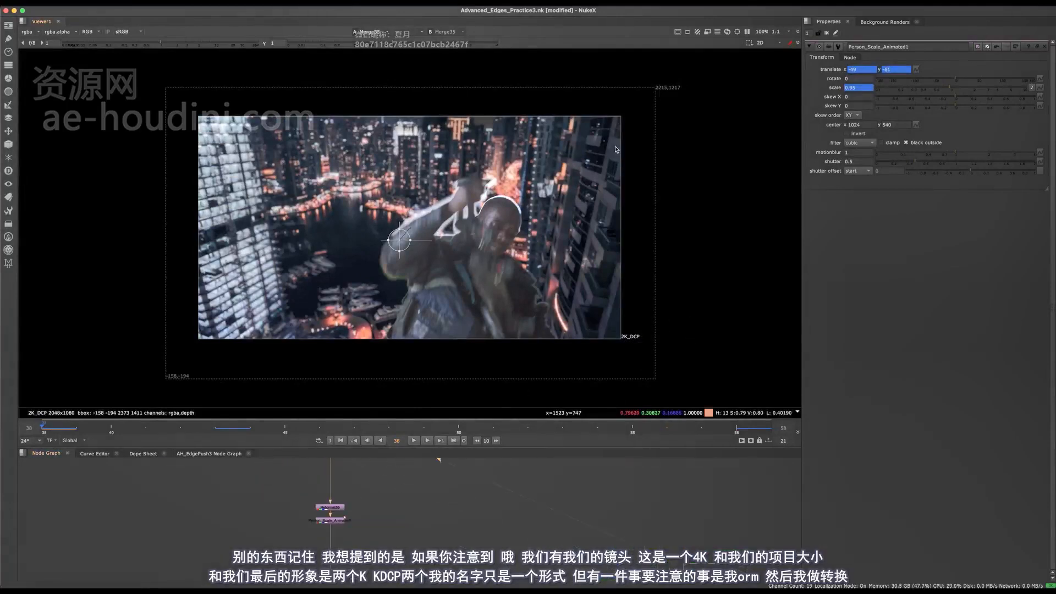
left_click(337, 503)
key("1")
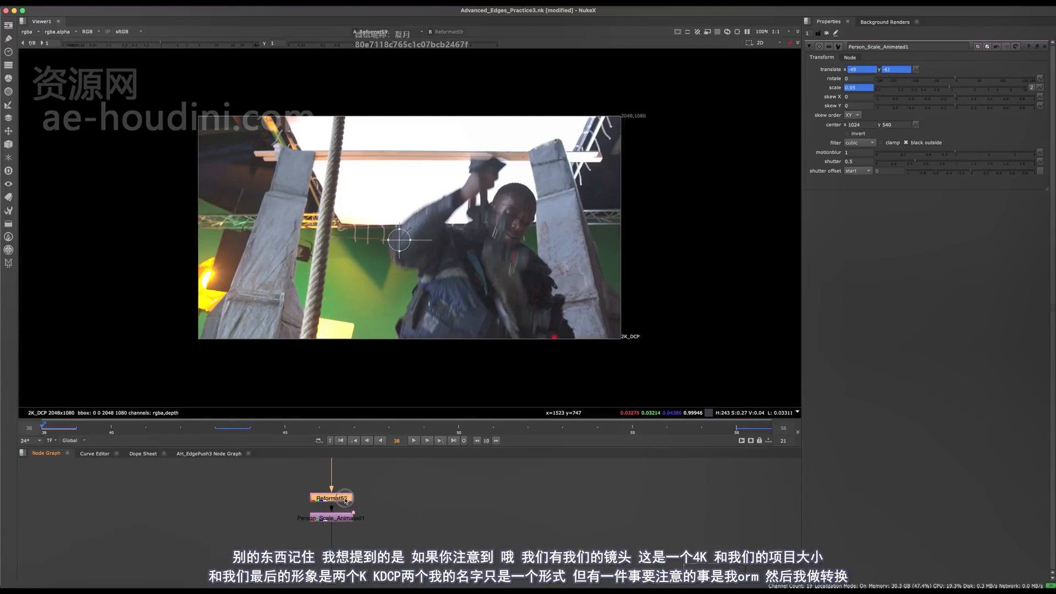
scroll(346, 500, "up", 2)
left_click(355, 497)
key("1")
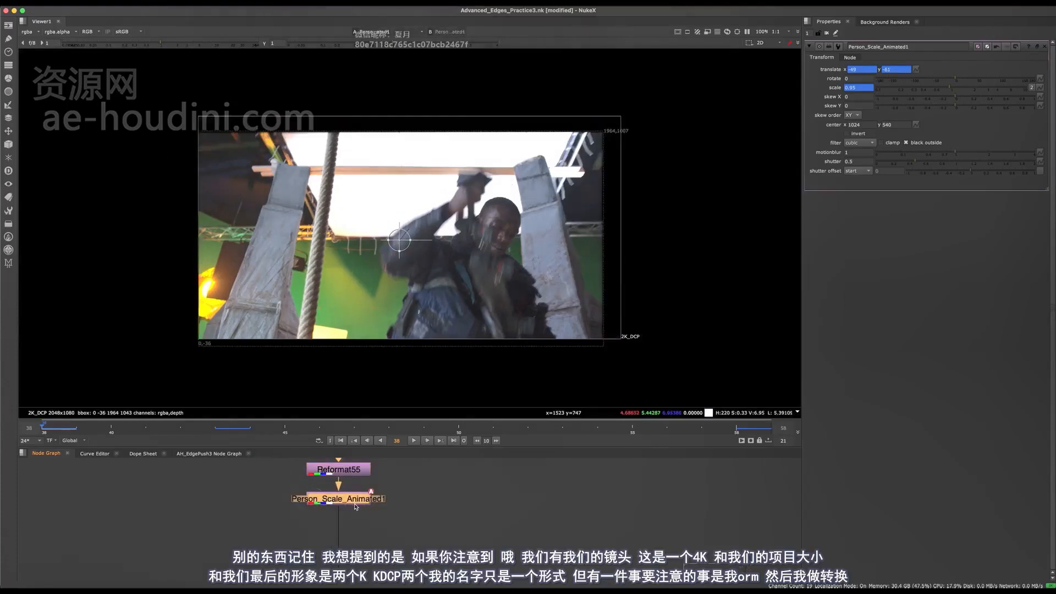
Move Person_Scale_Animated1 farther below Reformat55 and examine the pair in the enlarged node graph
scroll(354, 502, "up", 2)
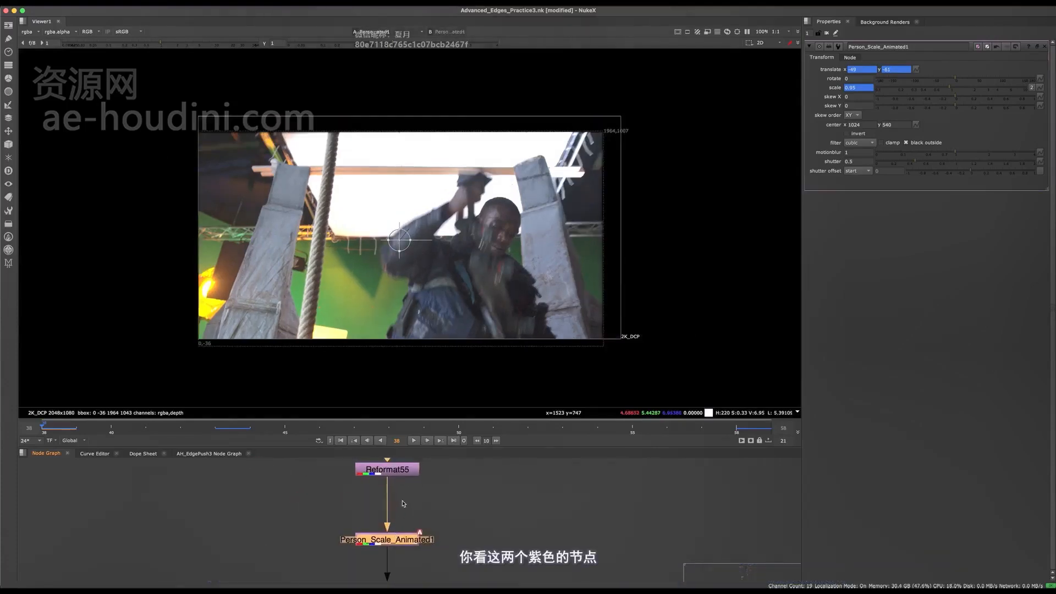
key("space")
left_click_drag(630, 256, 378, 500)
scroll(433, 455, "up", 2)
middle_click_drag(433, 456, 493, 349)
left_click(480, 384)
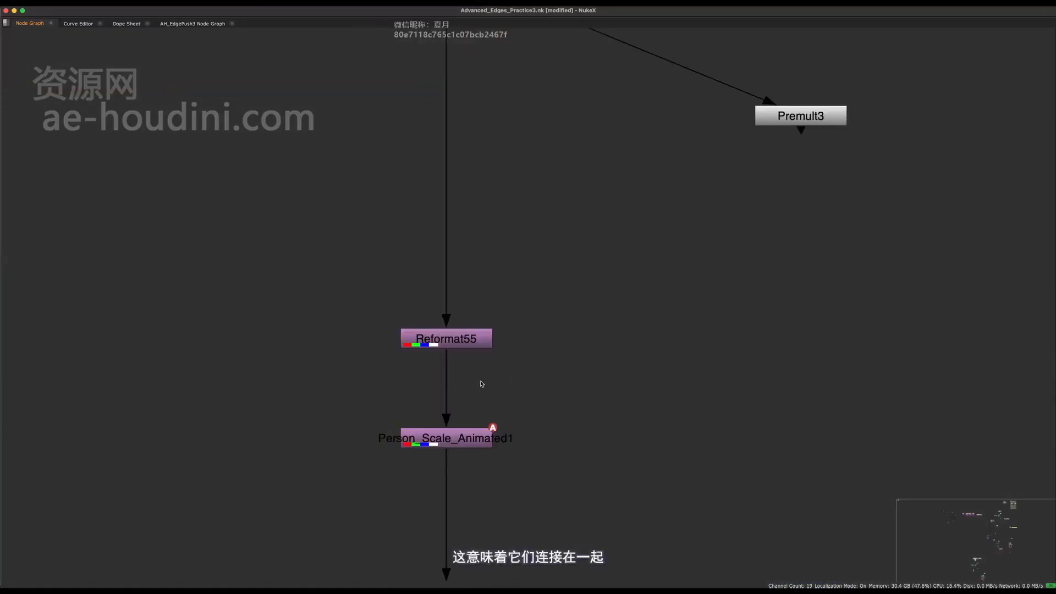
Return to the viewer layout and bring Reformat55 and Person_Scale_Animated1 back close together
middle_click_drag(493, 407, 410, 515)
key("space")
scroll(409, 514, "down", 2)
left_click_drag(410, 473, 411, 514)
left_click(395, 549)
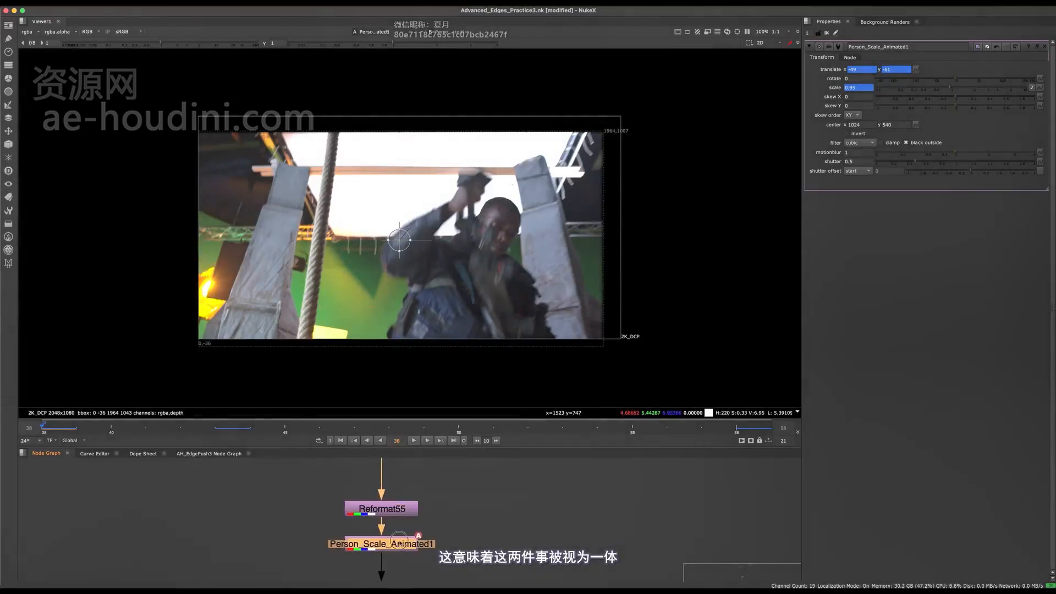
Select Reformat55 and Person_Scale_Animated1, shift the pair aside and back, and leave only Reformat55 selected
middle_click_drag(405, 520, 409, 496)
left_click(409, 496)
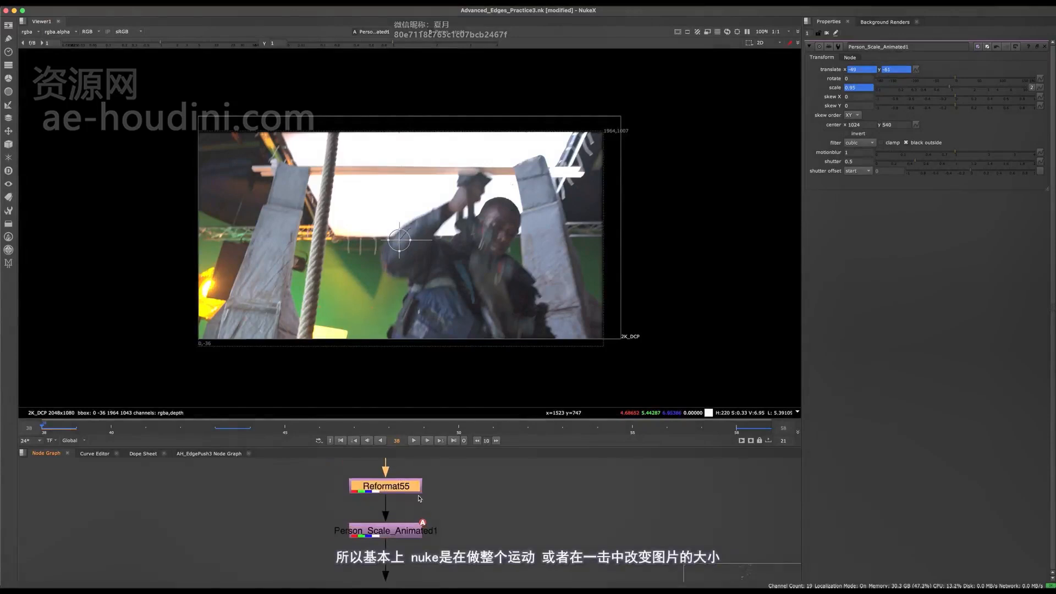
left_click_drag(434, 477, 359, 547)
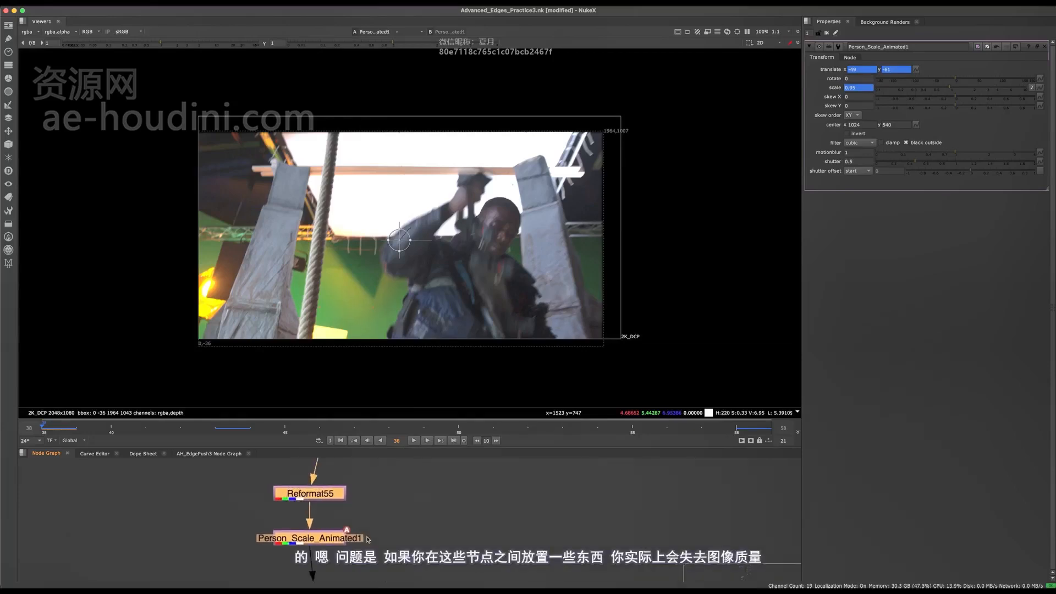
left_click(434, 521)
left_click(401, 491)
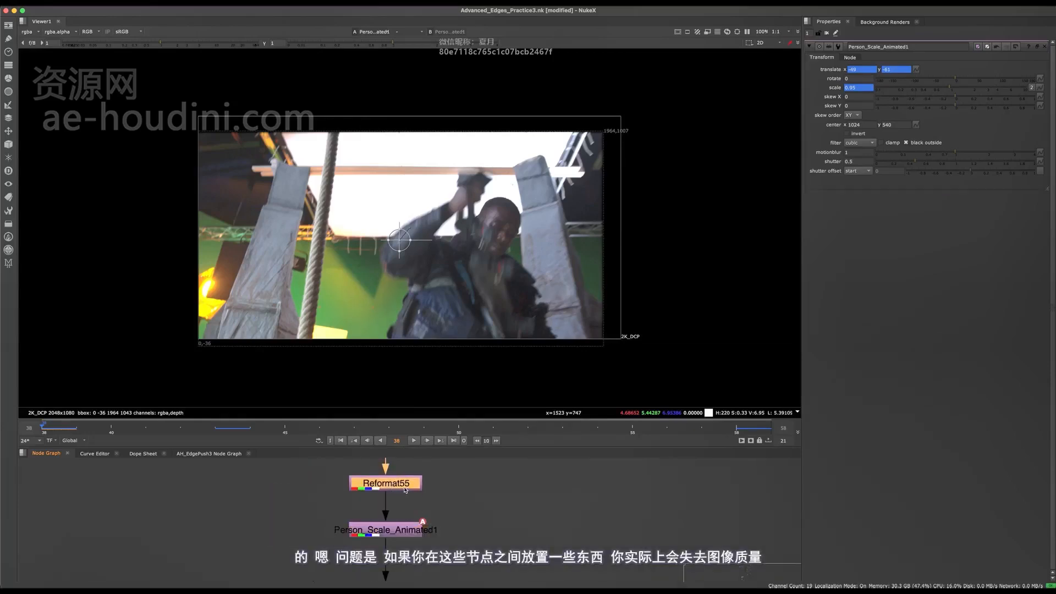
Move Reformat55 slightly farther above Person_Scale_Animated1, and leave only Person_Scale_Animated1 selected
left_click_drag(405, 490, 407, 484)
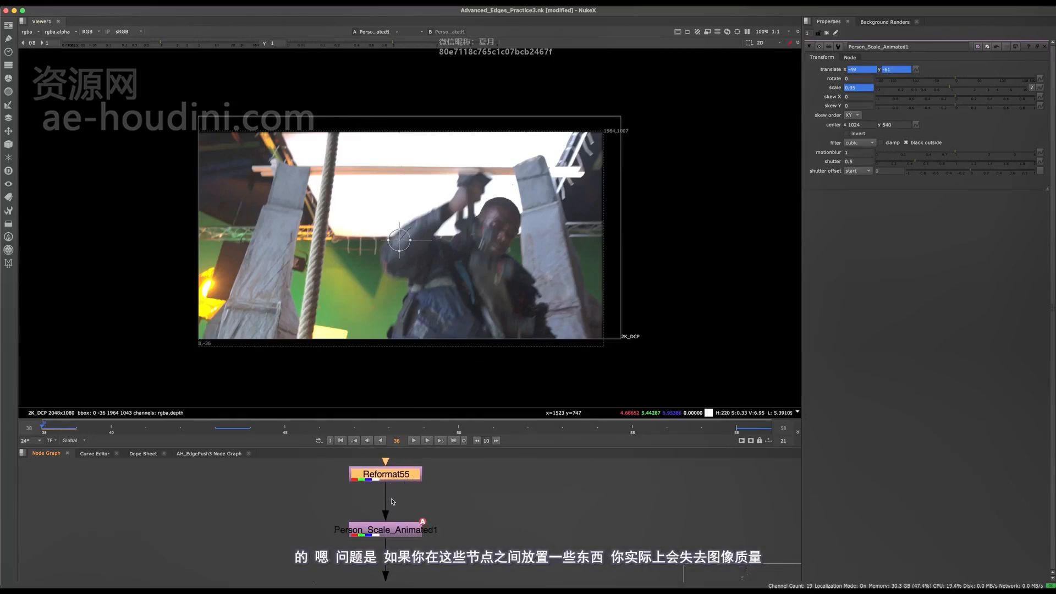
scroll(383, 527, "down", 3)
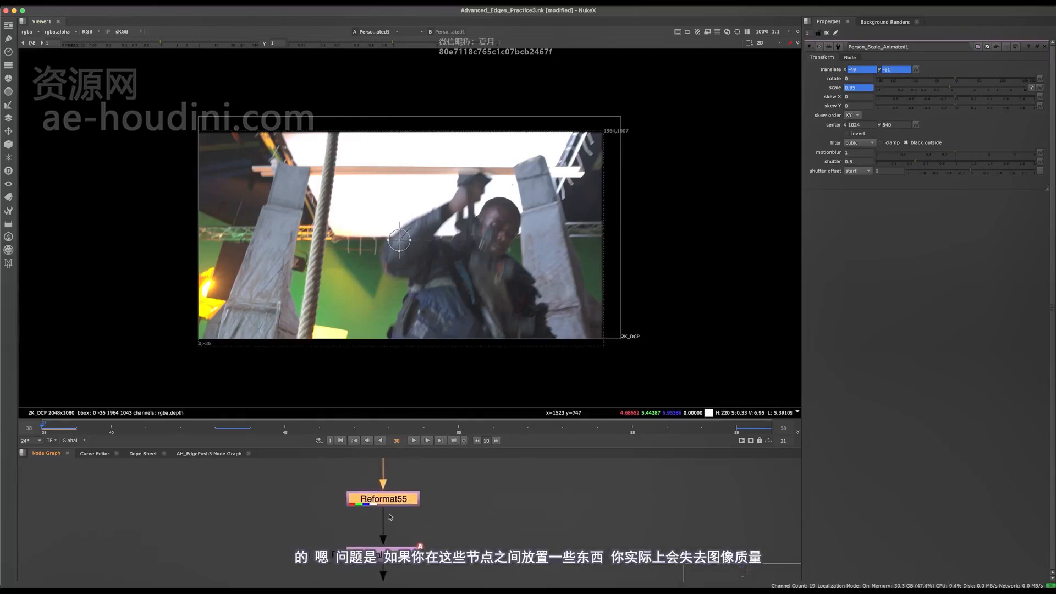
mouse_move(381, 526)
middle_mouse_down()
mouse_move(427, 504)
mouse_move(391, 528)
middle_mouse_up()
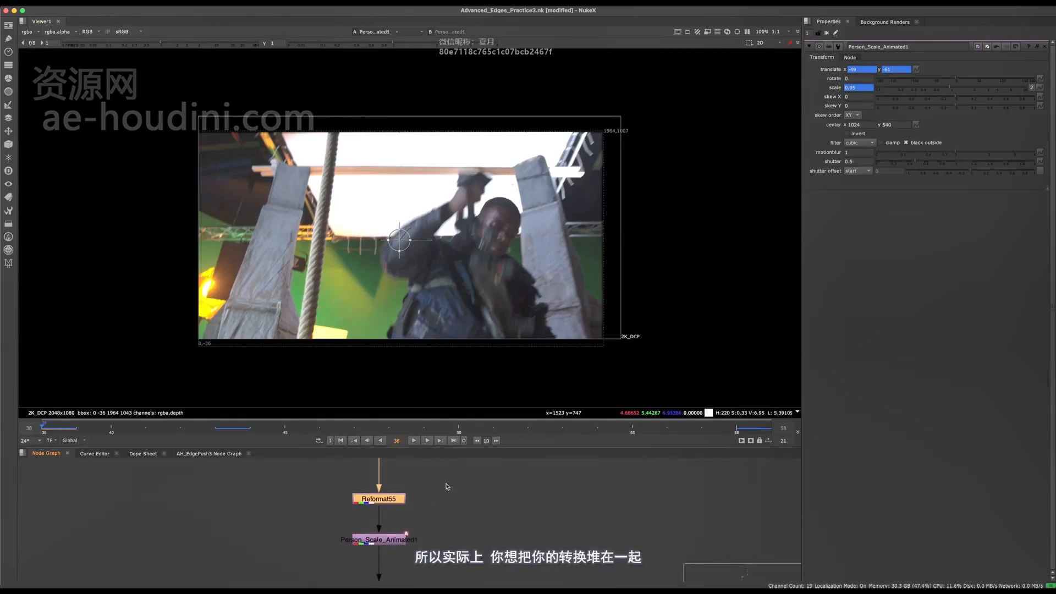
left_click_drag(446, 484, 322, 567)
left_click_drag(446, 481, 377, 515)
left_click(379, 537)
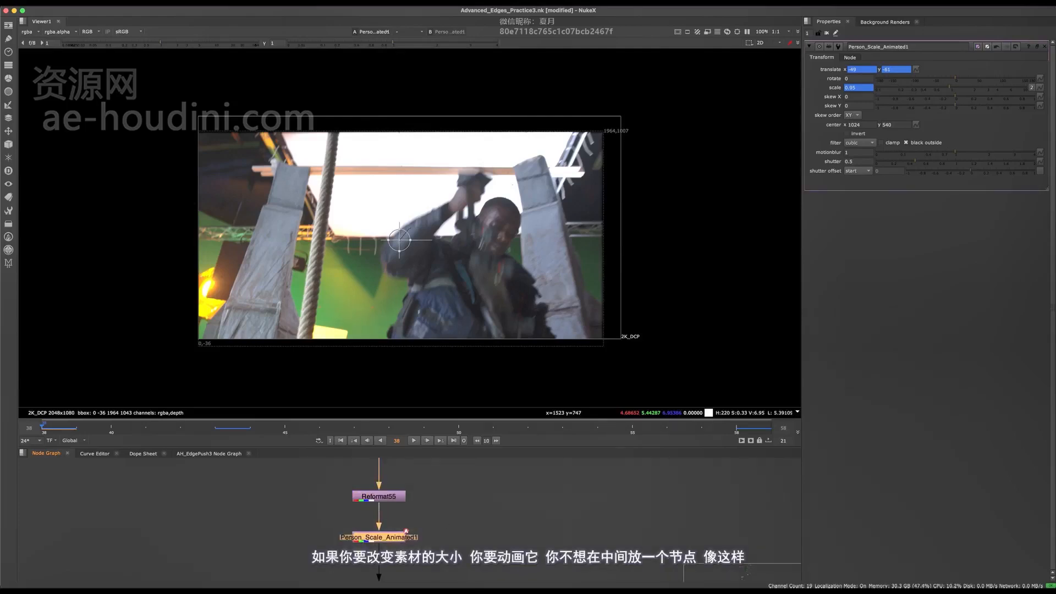
Insert a Grade node between Reformat55 and Person_Scale_Animated1
left_click_drag(445, 475, 336, 540)
left_click(401, 516)
key("g")
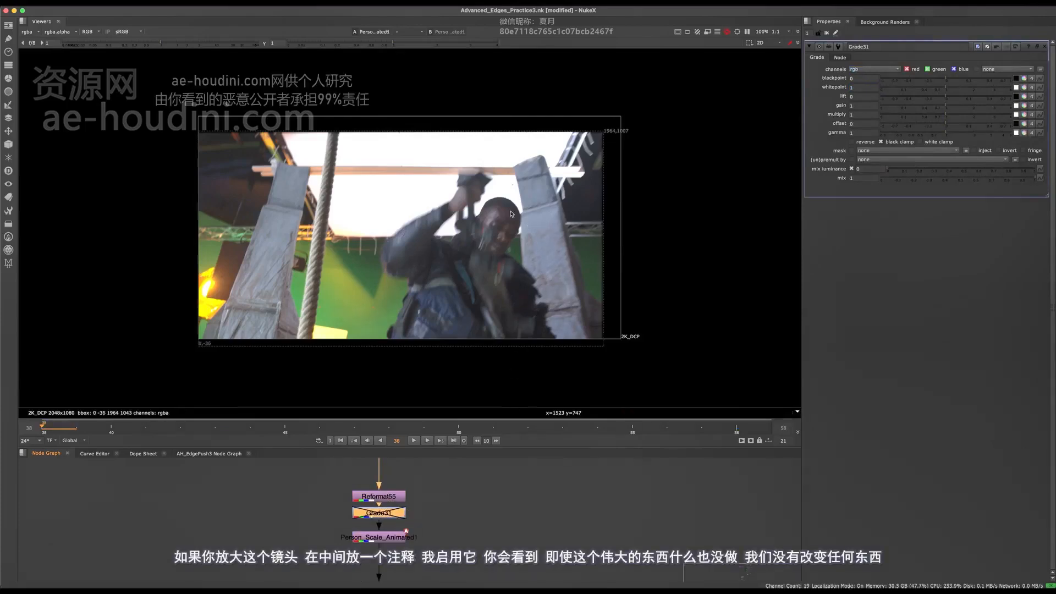
Compare the man's face in close-up with the inserted Grade alternately disabled and enabled
scroll(520, 220, "up", 5)
key("d")
scroll(492, 262, "up", 5)
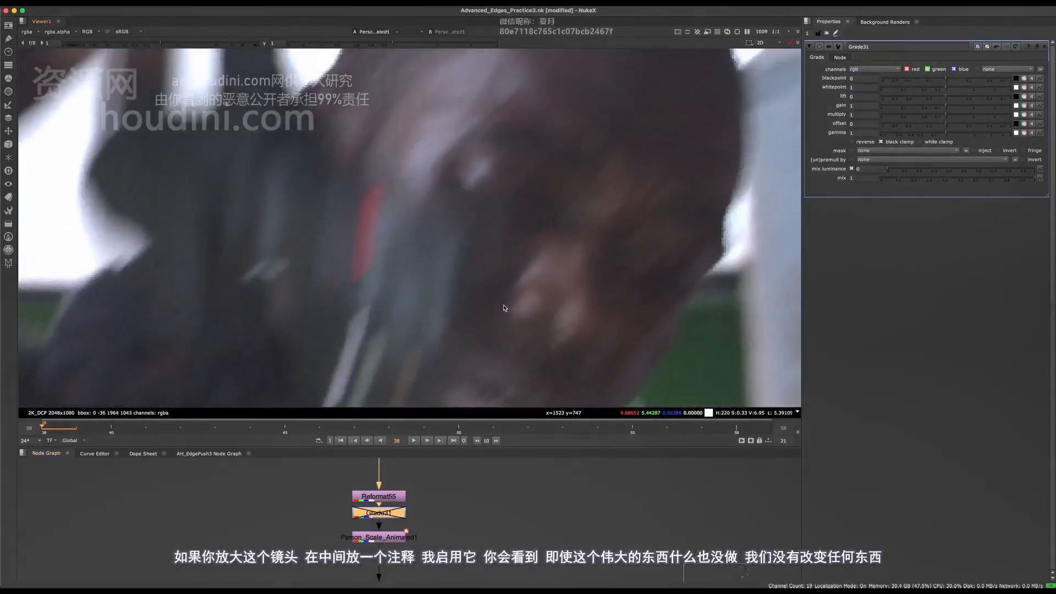
key("d")
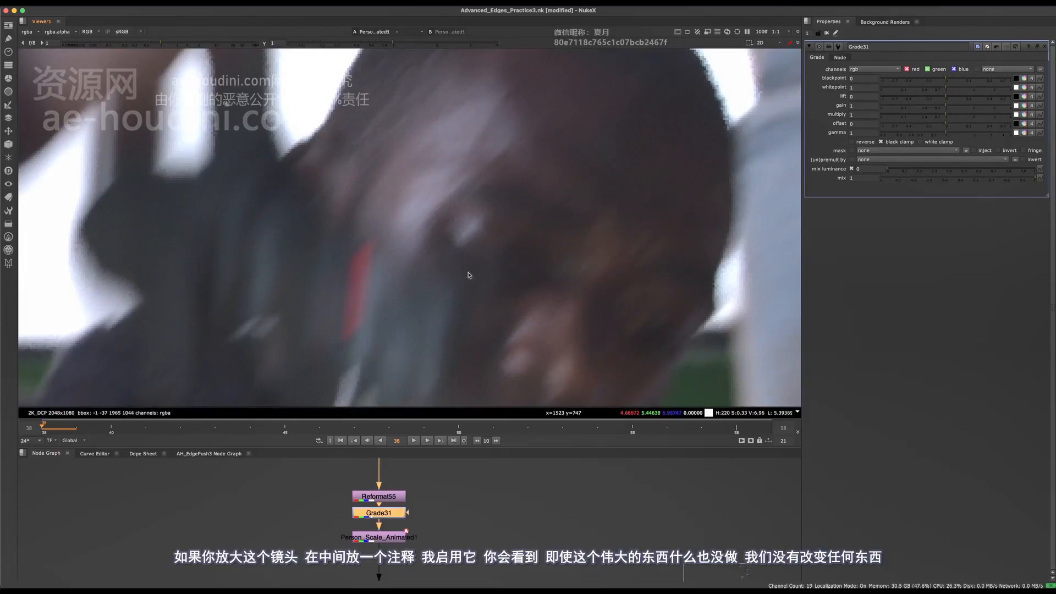
scroll(484, 258, "up", 2)
scroll(493, 257, "up", 2)
key("d")
scroll(484, 257, "up", 2)
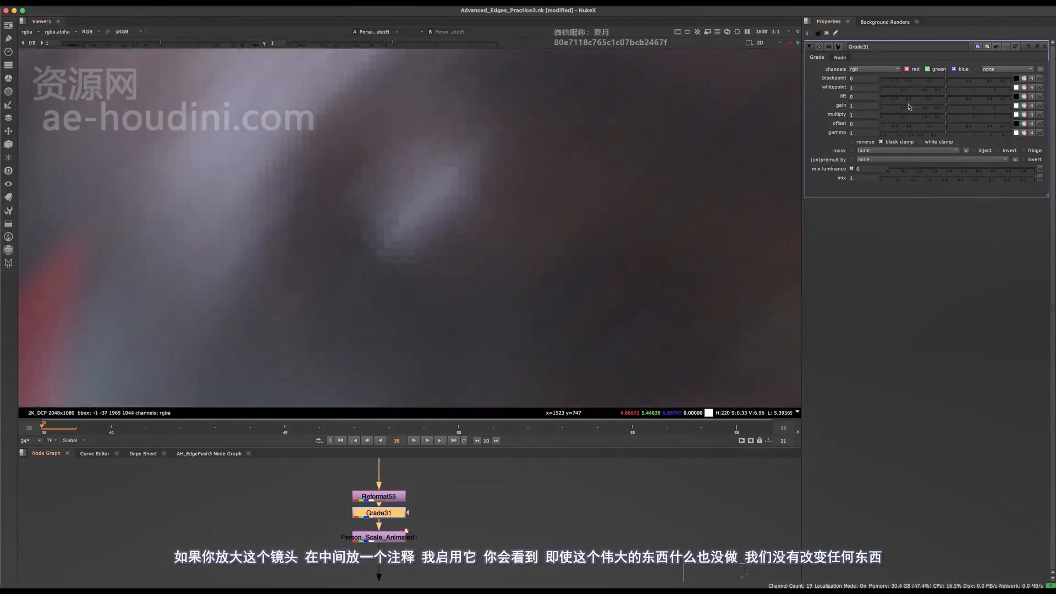
key("d")
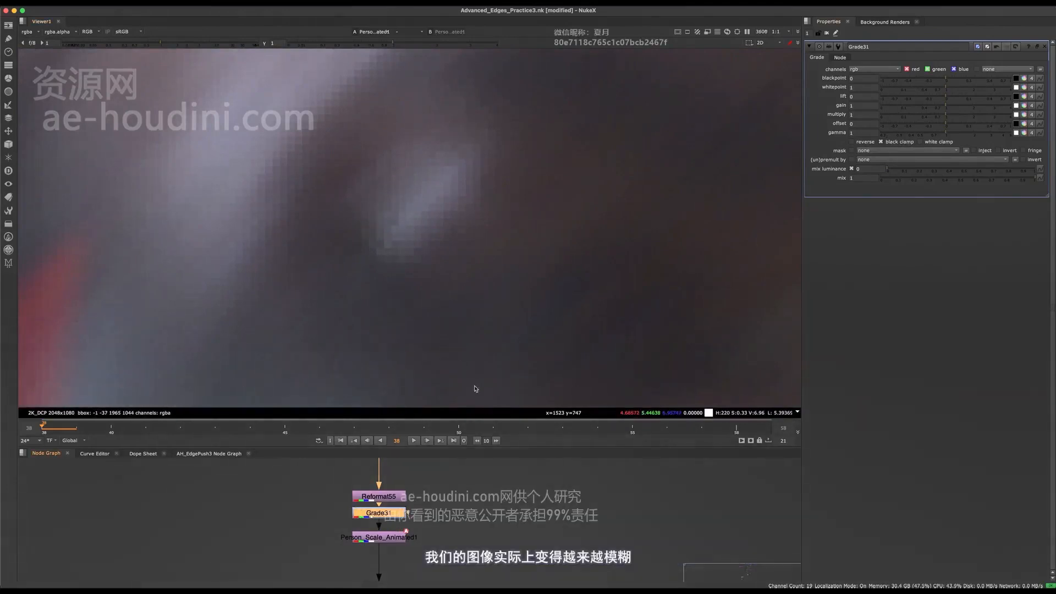
Go to frame 52 and compare the man's eye in close-up with the Grade disabled and enabled
scroll(448, 302, "down", 5)
left_click(528, 427)
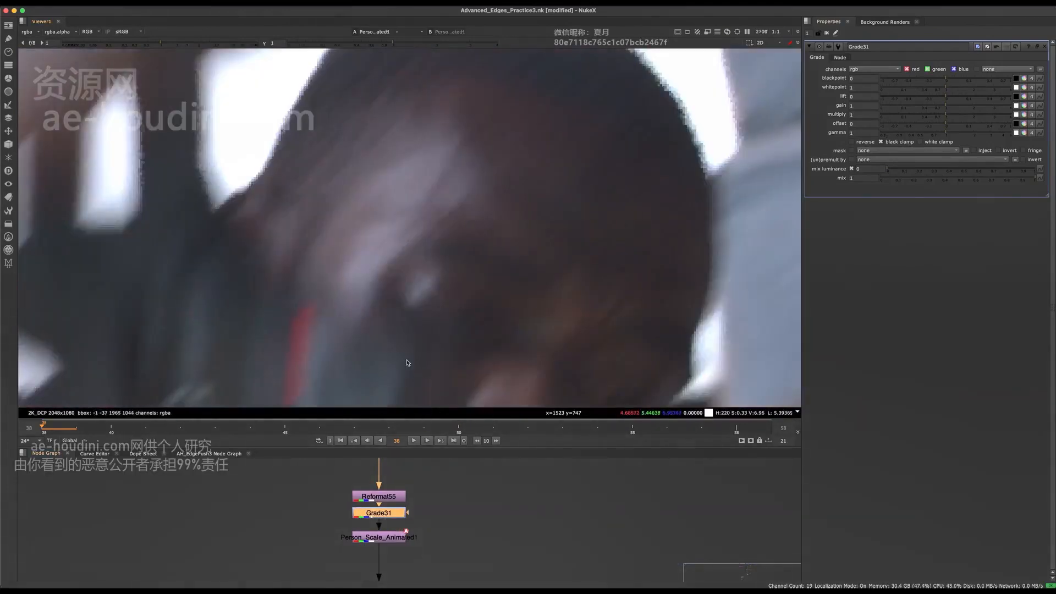
scroll(517, 385, "down", 8)
key("d")
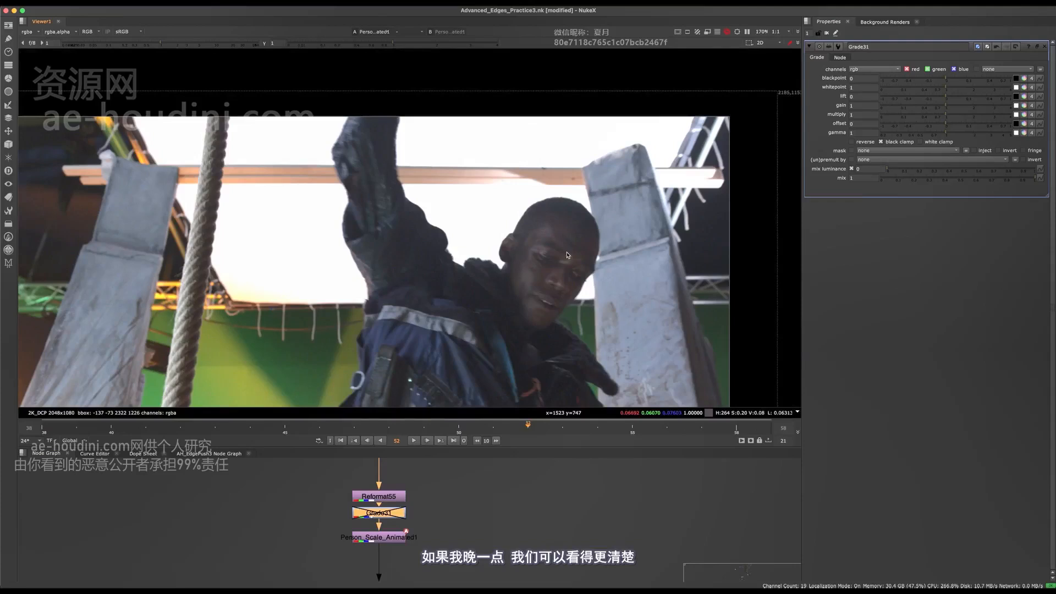
middle_click_drag(538, 335, 558, 220)
scroll(595, 157, "up", 10)
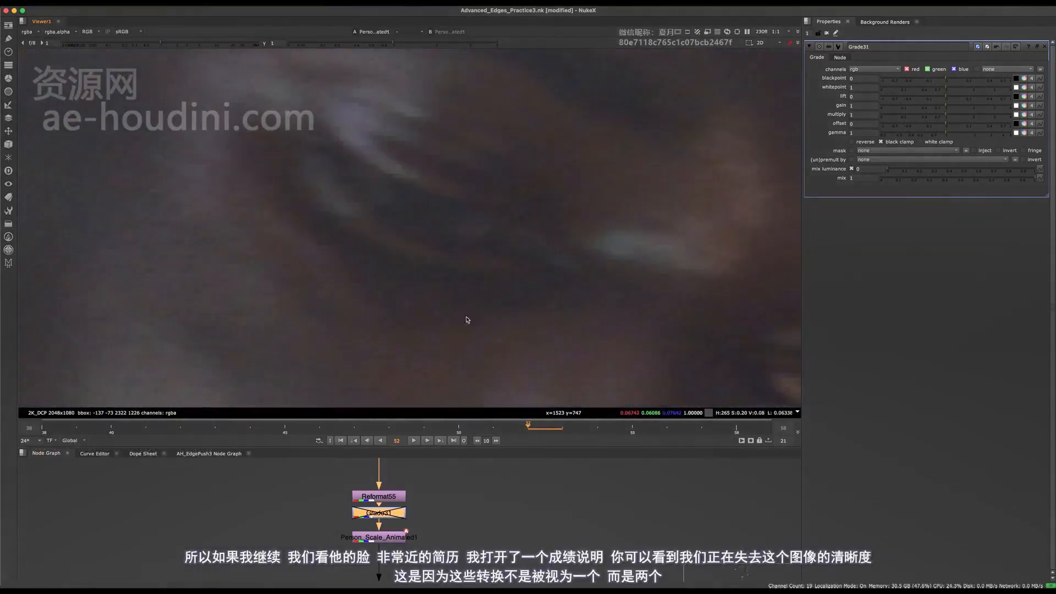
scroll(477, 261, "down", 5)
scroll(473, 257, "up", 5)
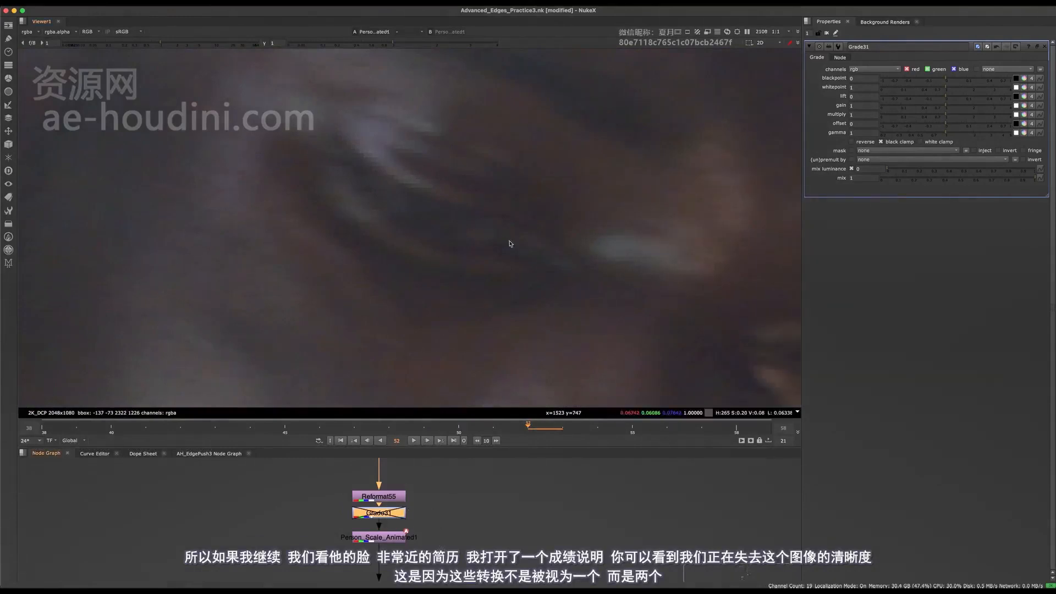
key("d")
Reselect the Grade and toggle it off and on repeatedly while comparing the sharpness around the man's eye
left_click_drag(422, 492, 373, 531)
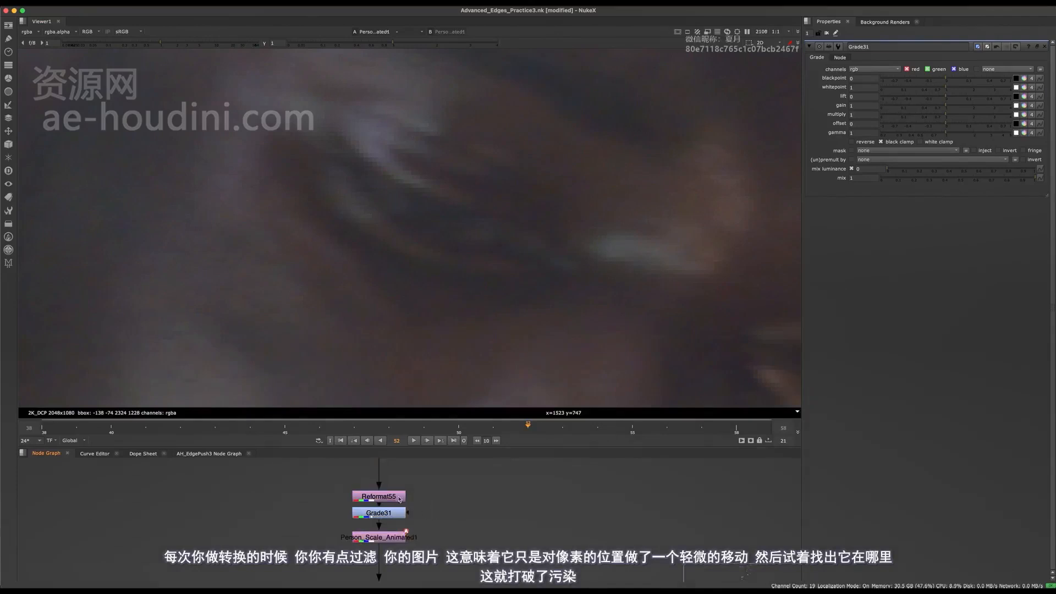
scroll(510, 300, "down", 8)
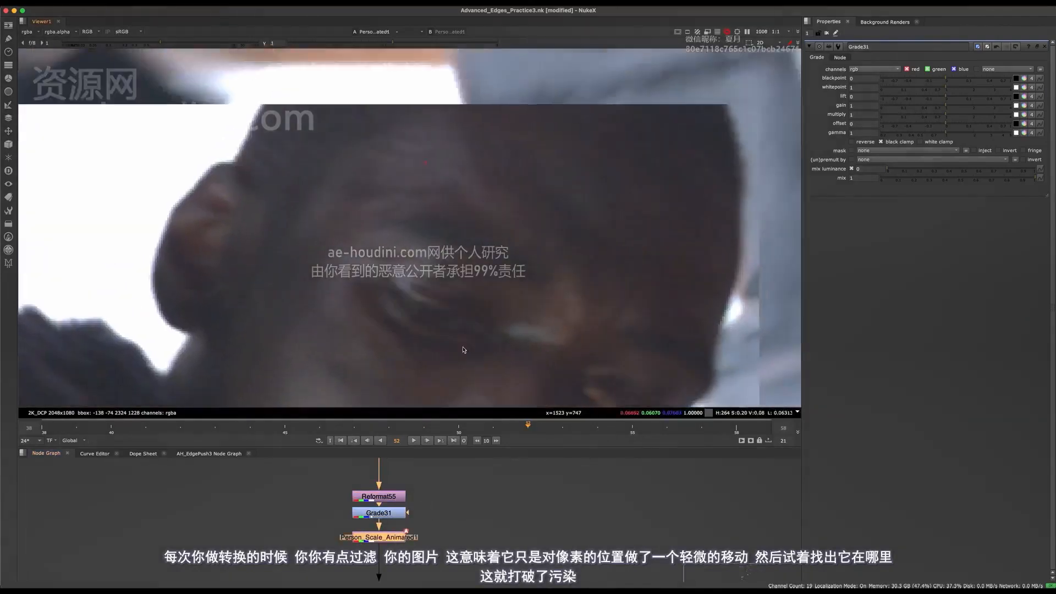
scroll(446, 280, "up", 6)
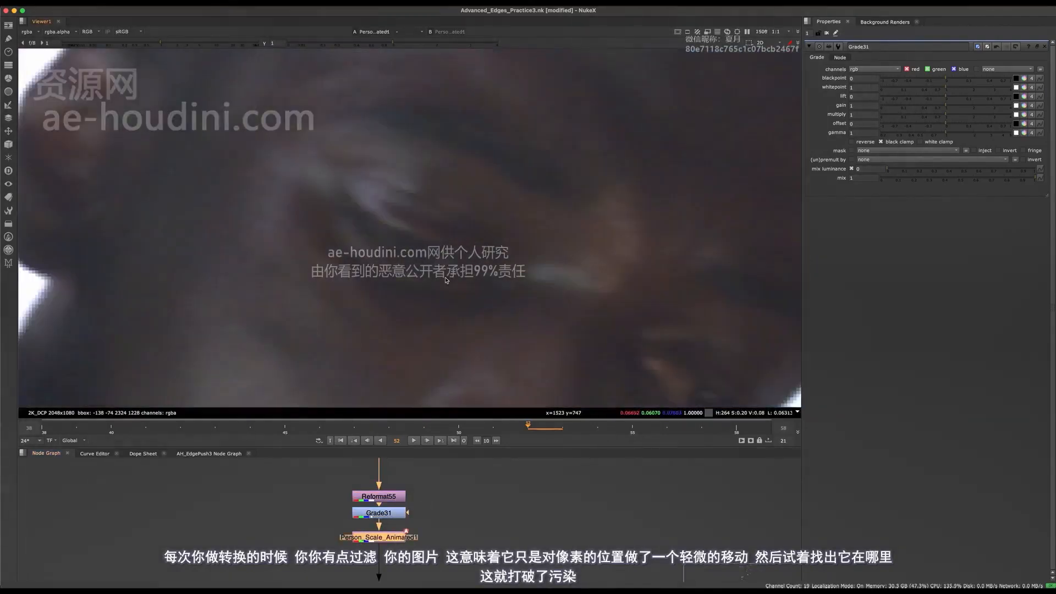
left_click(403, 513)
middle_click_drag(398, 262, 480, 246)
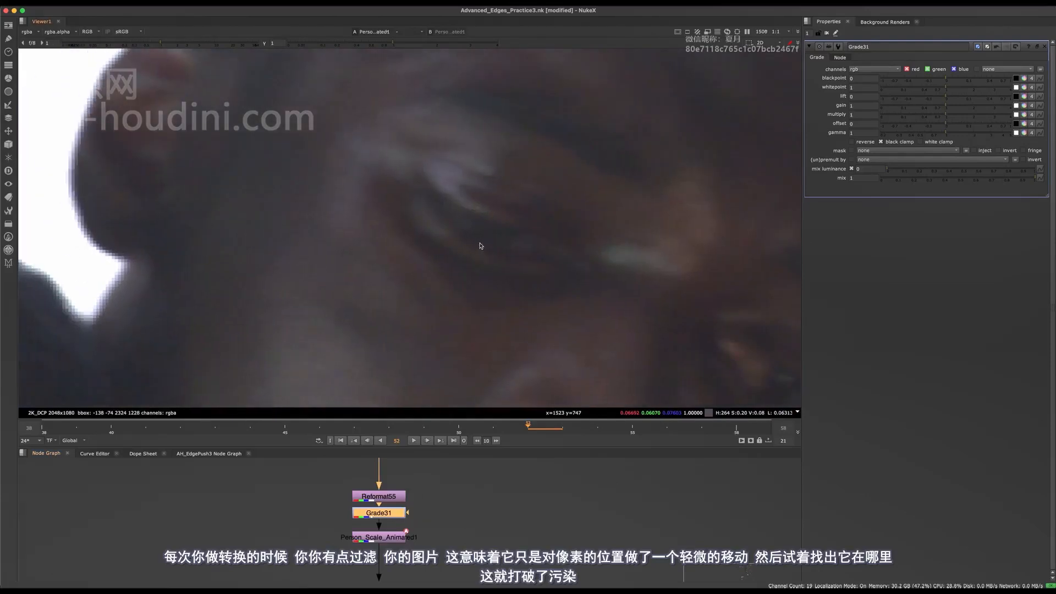
scroll(494, 201, "up", 2)
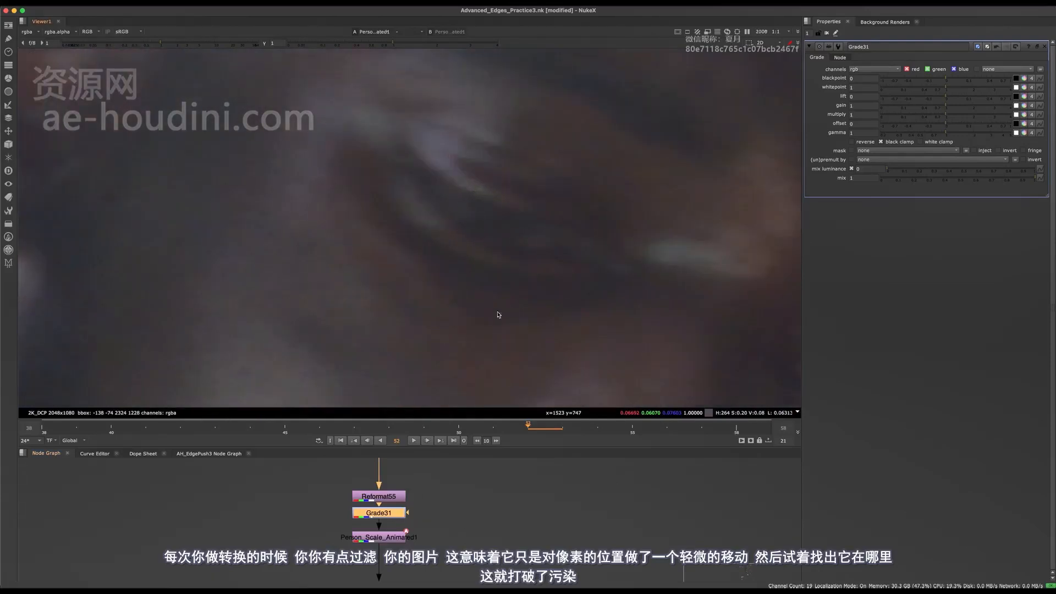
key("d")
key("d")
key("d")
key("d")
scroll(390, 515, "up", 3)
key("d")
key("d")
key("d")
key("d")
key("d")
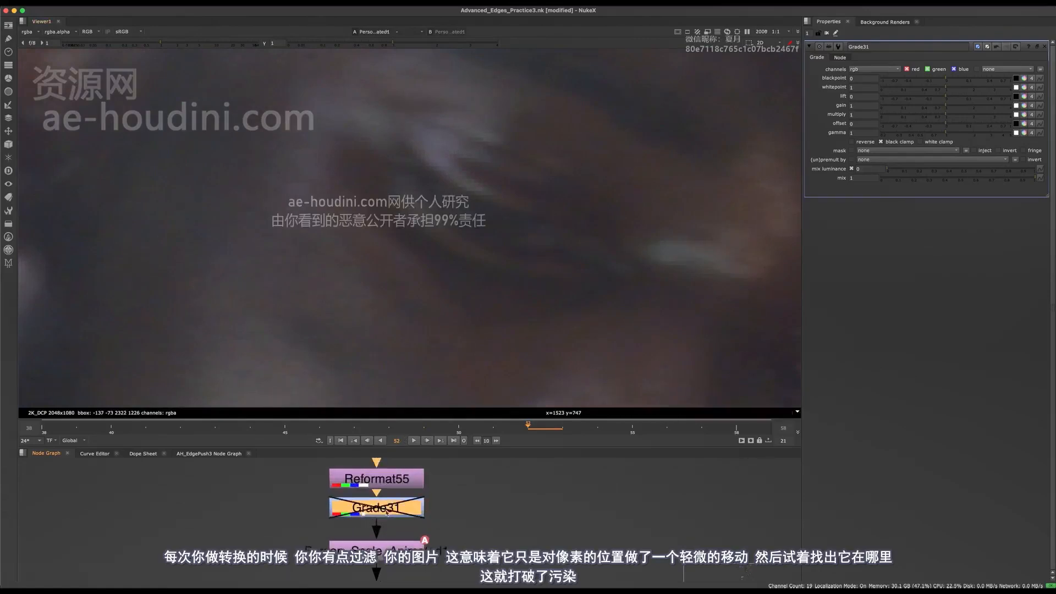
Delete the Grade between Reformat55 and Person_Scale_Animated1, and select the two remaining nodes
scroll(400, 498, "down", 4)
key("Delete")
scroll(401, 537, "up", 2)
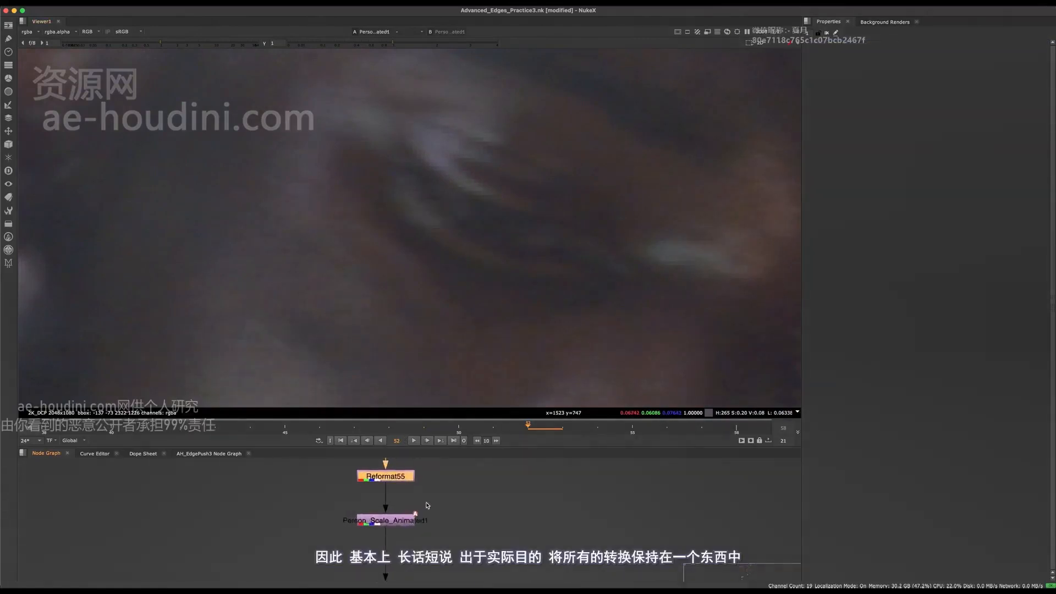
middle_click_drag(427, 504, 403, 536)
left_click_drag(437, 483, 352, 548)
middle_click_drag(369, 528, 380, 495)
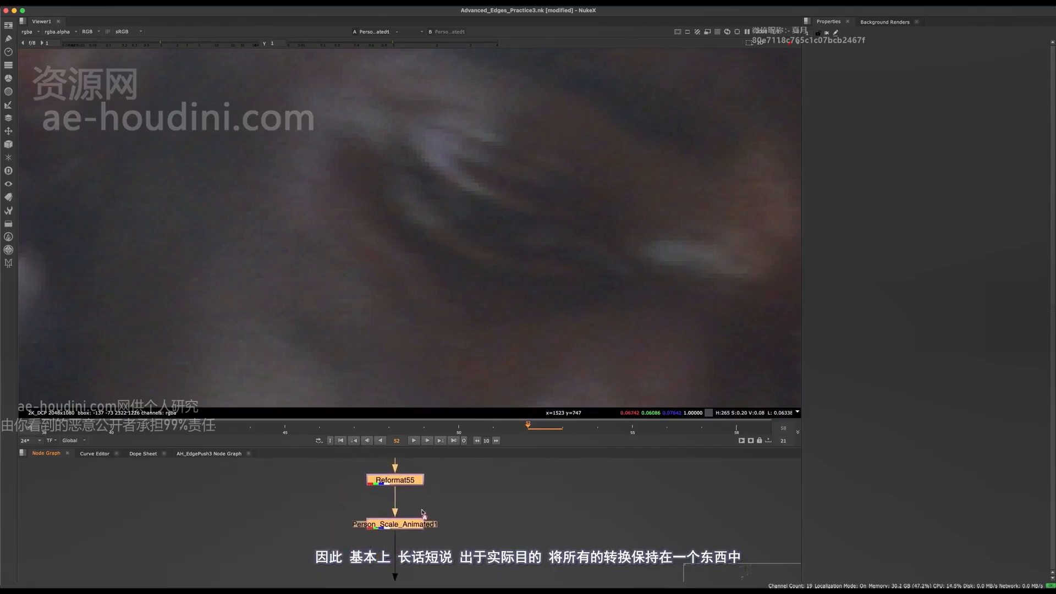
In the enlarged node graph, stack four Transform nodes directly below Person_Scale_Animated1, select them as a group, and clear the selection
key("space")
scroll(399, 427, "up", 2)
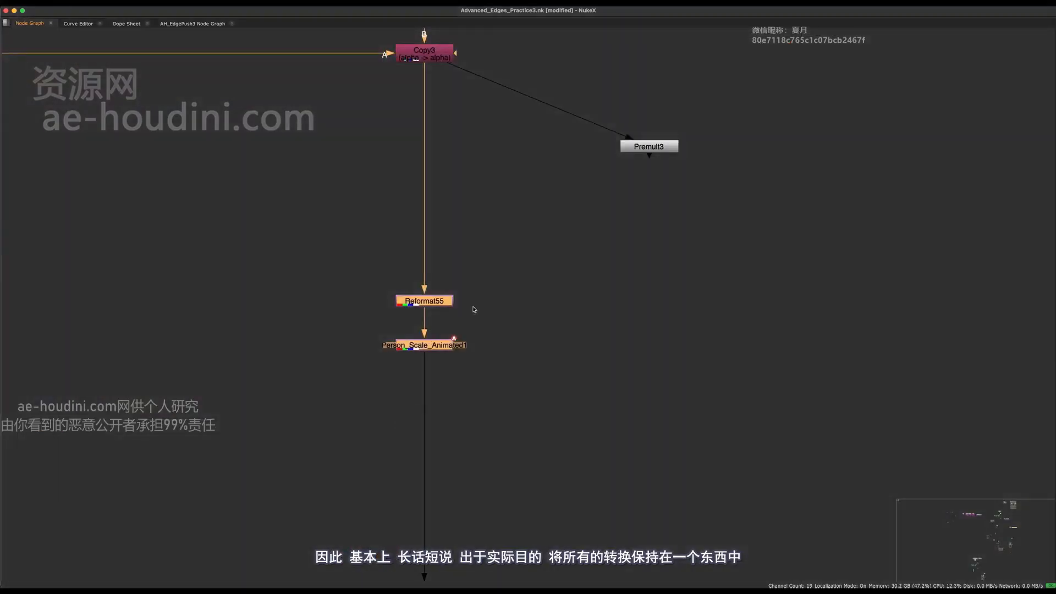
left_click_drag(468, 296, 395, 367)
left_click(440, 346)
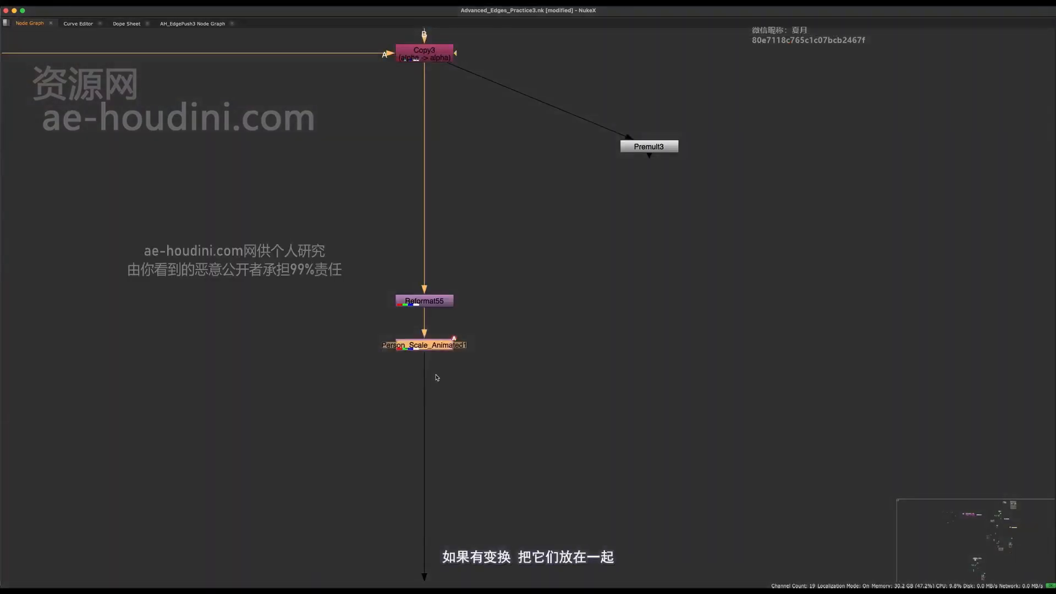
key("t")
key("t")
key("t")
key("t")
left_click_drag(484, 355, 408, 429)
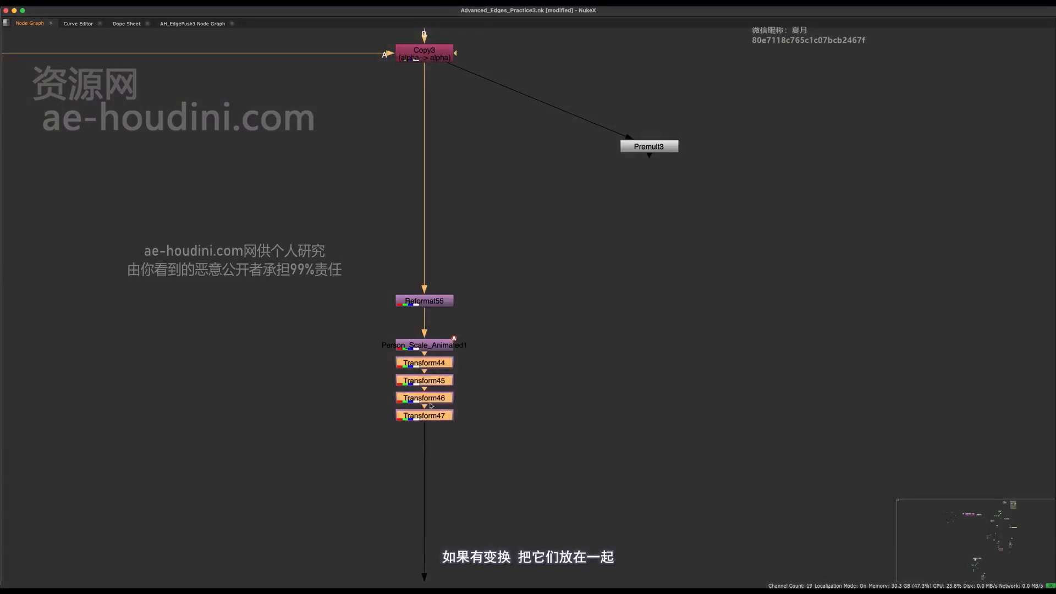
left_click(500, 344)
Examine the optional backdrop section with Refl. Parallax, Scene Parallax and fake rack focus, and select the Scene Parallax backdrop
scroll(500, 344, "down", 5)
middle_click_drag(510, 559, 146, 386)
key("space")
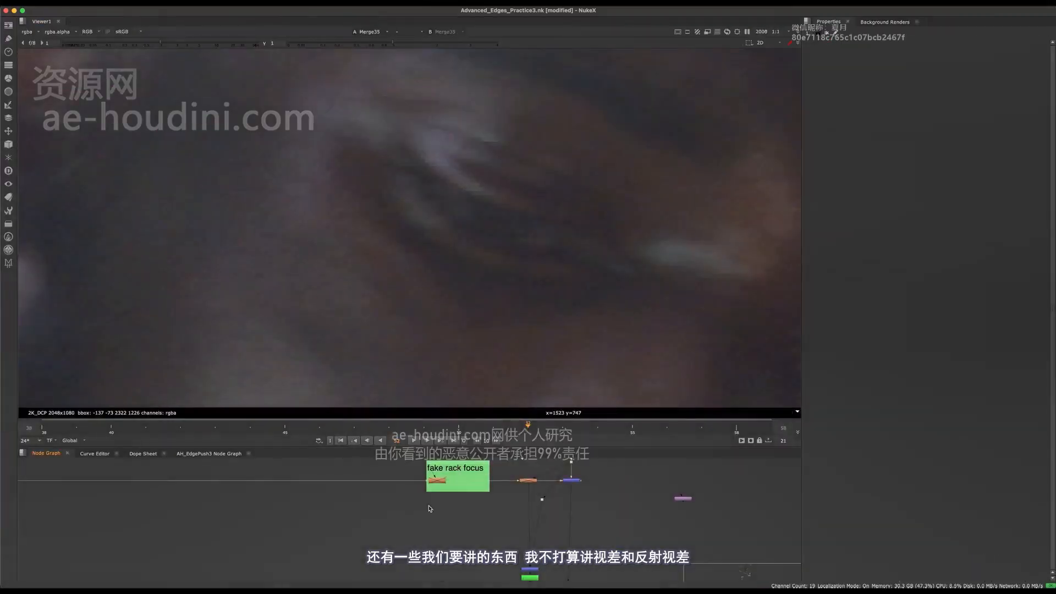
key("space")
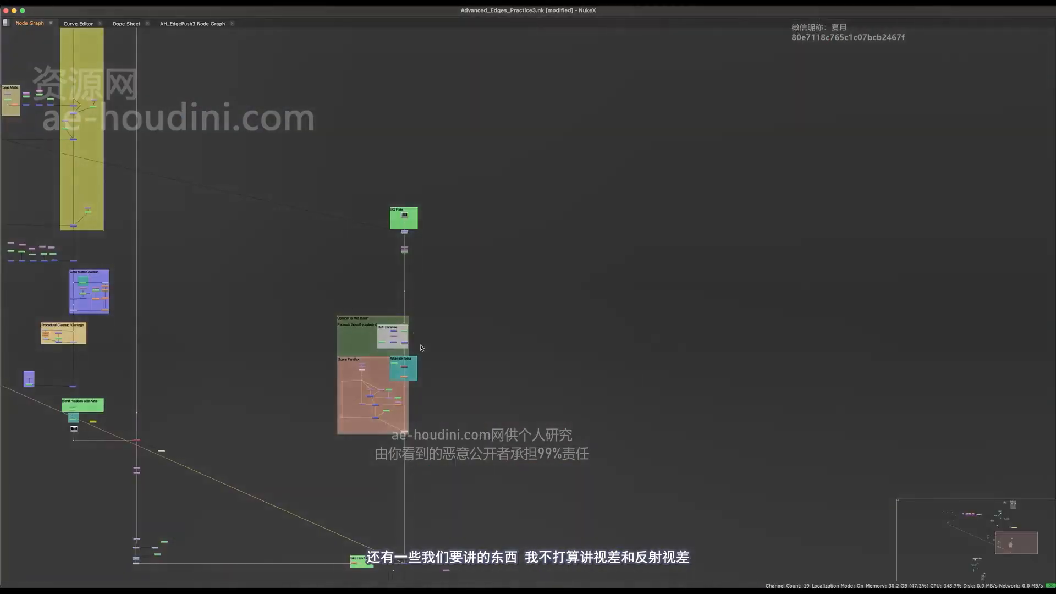
scroll(429, 387, "up", 3)
middle_click_drag(419, 410, 536, 263)
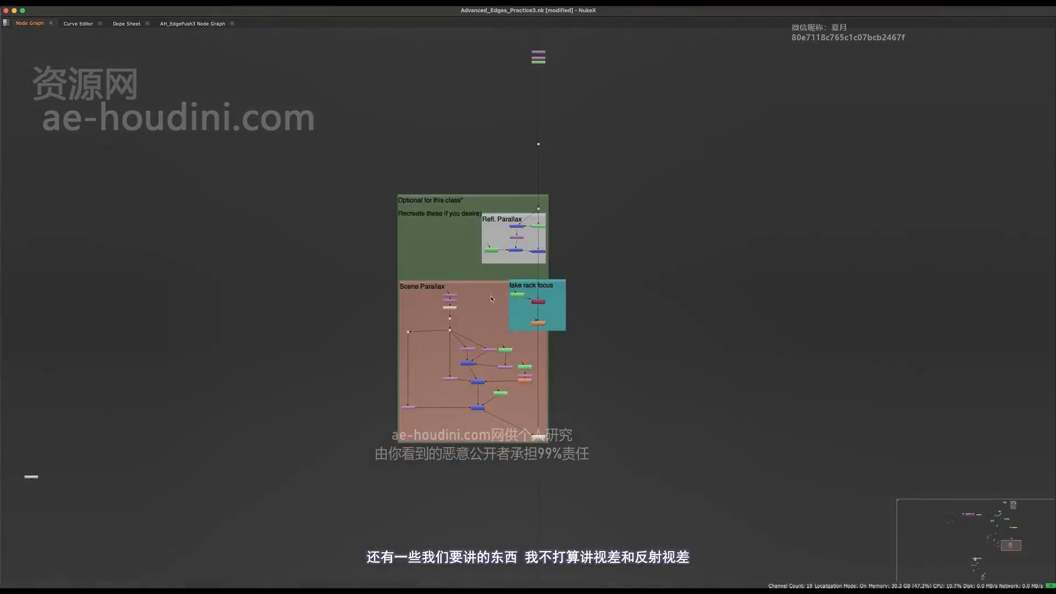
scroll(556, 295, "up", 2)
left_click(447, 267)
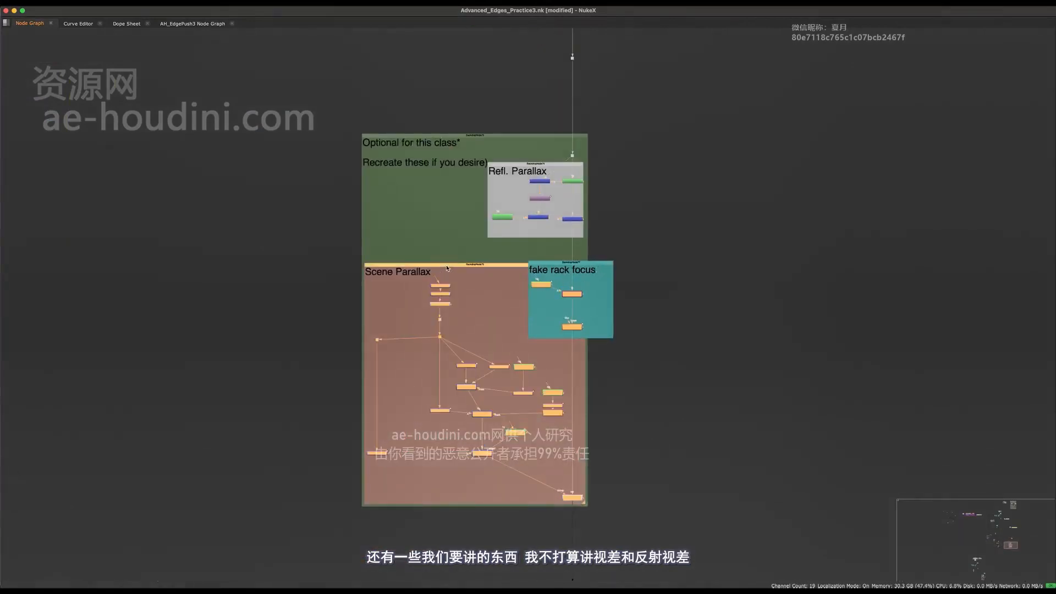
Examine the Refl. Parallax and Scene Parallax backdrops inside the optional section of the node graph
middle_click_drag(518, 218, 497, 285)
left_click(474, 314)
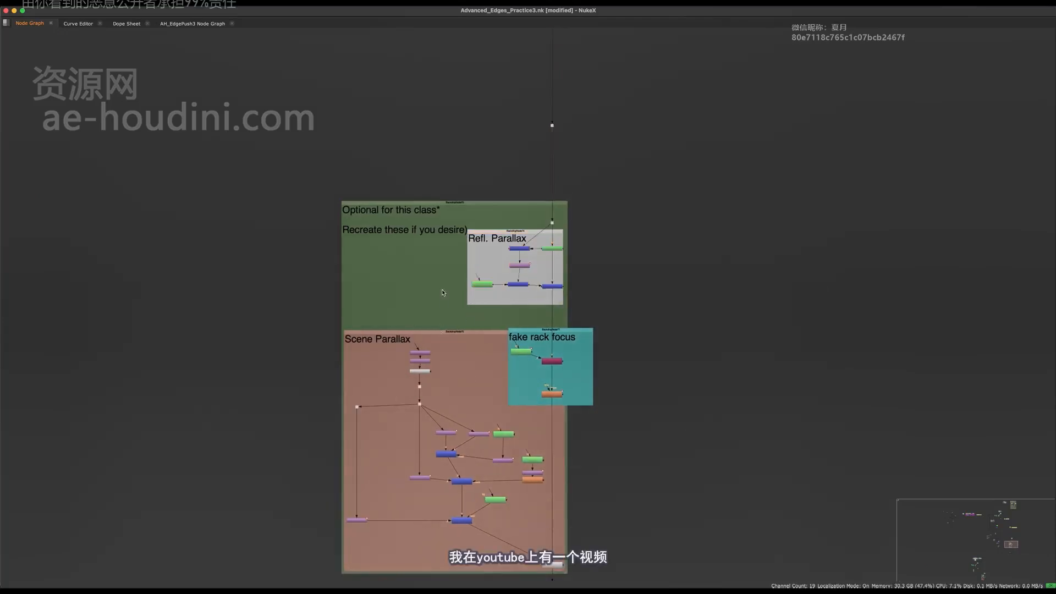
left_click(510, 231)
left_click(476, 333, "shift")
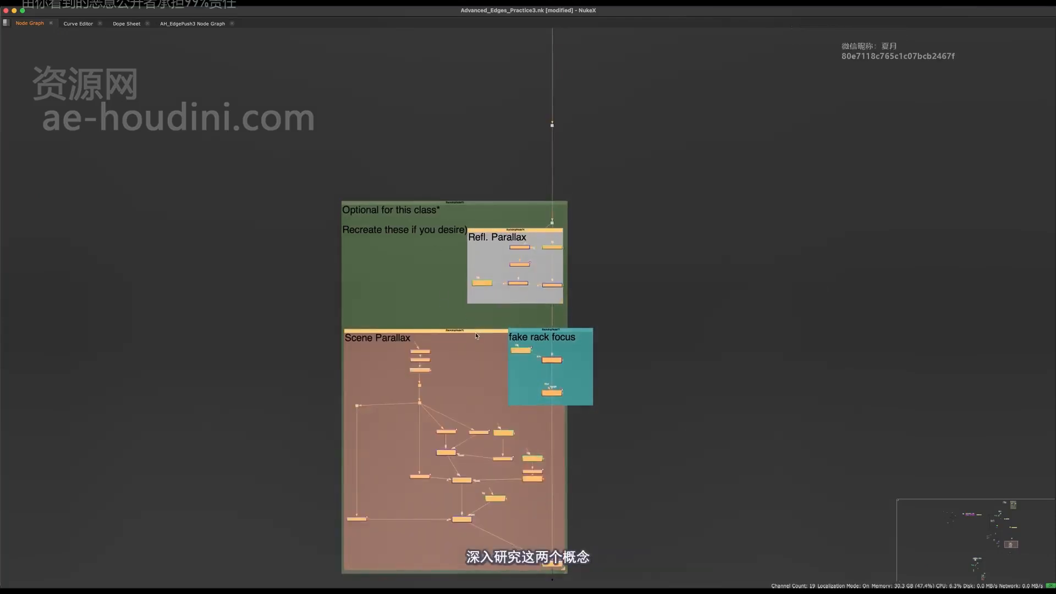
left_click(471, 363)
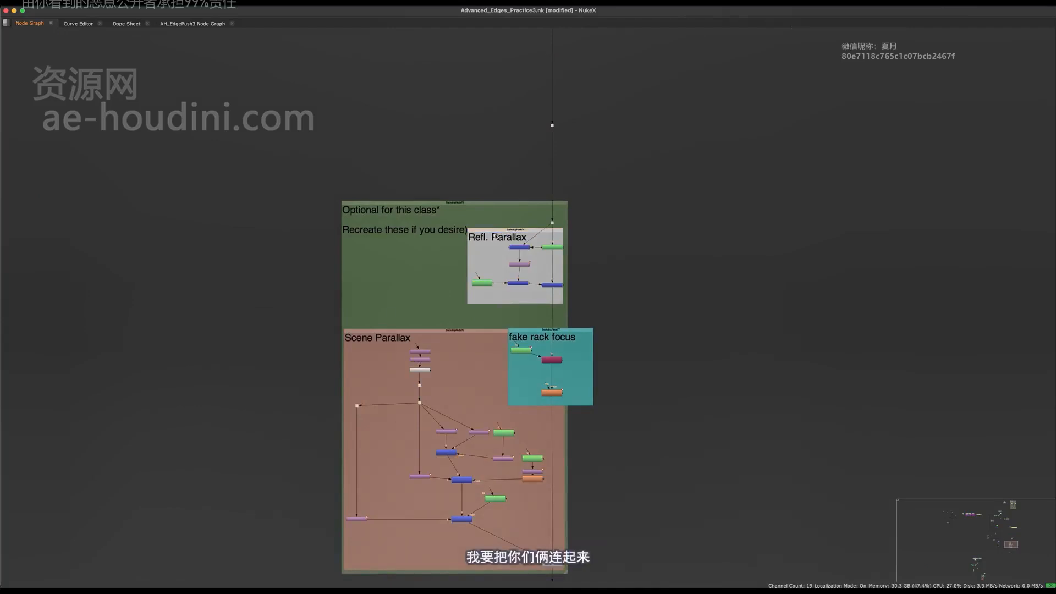
middle_click_drag(486, 397, 424, 408)
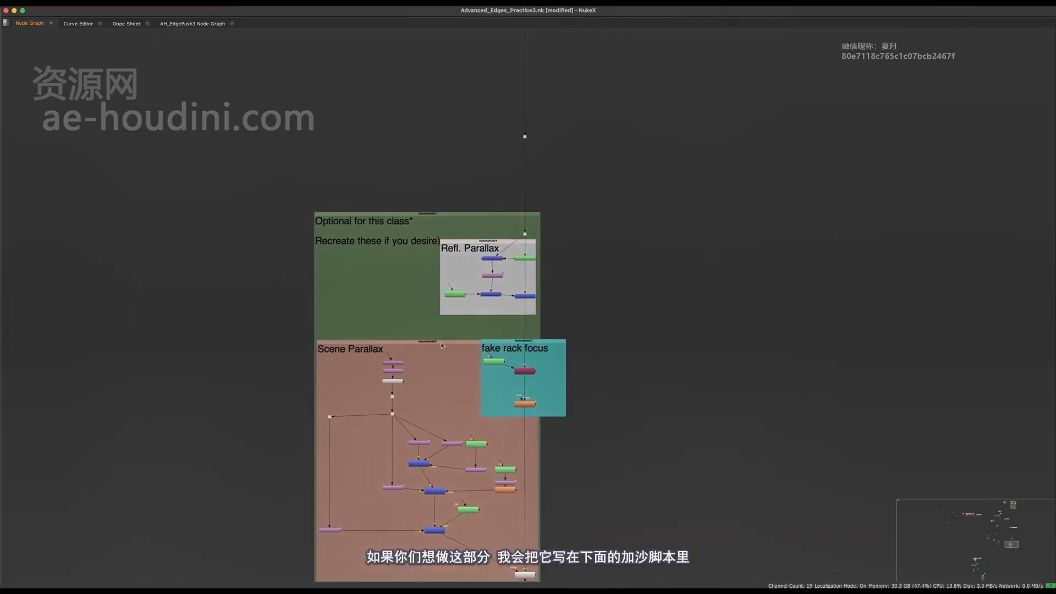
scroll(470, 248, "down", 3)
left_click(470, 248)
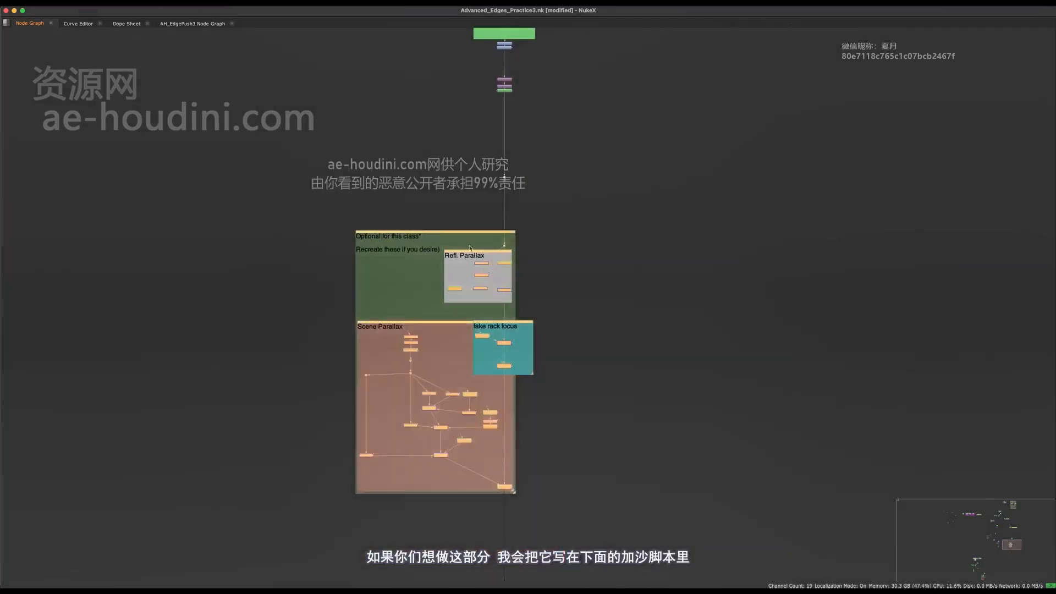
Examine how the optional parallax section sits in the overall script below the BG Plate, and review its node layout
scroll(469, 248, "down", 5)
middle_click_drag(375, 469, 477, 242)
scroll(205, 457, "up", 5)
middle_click_drag(312, 445, 431, 328)
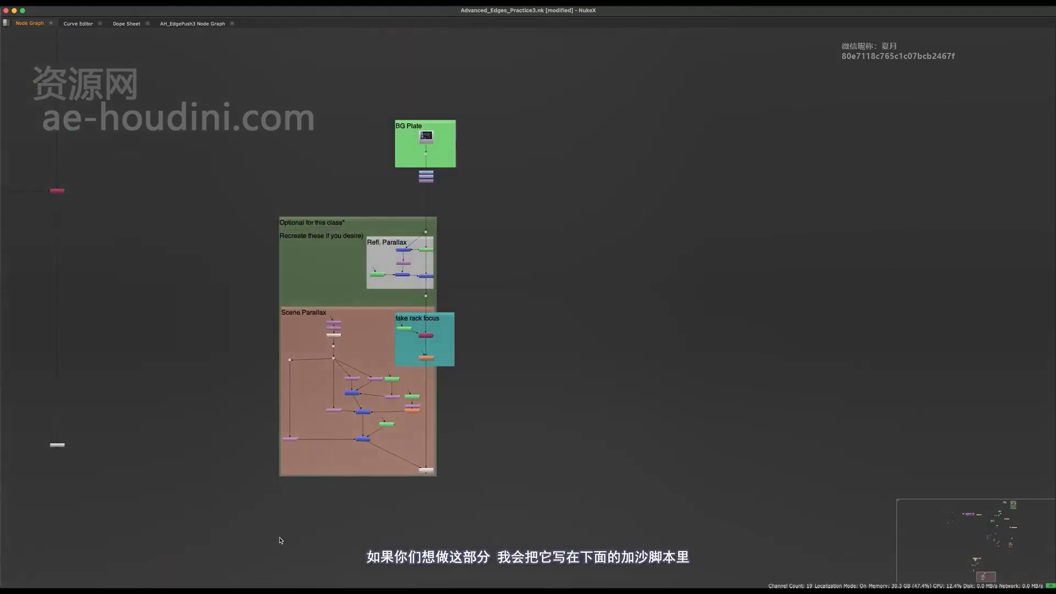
scroll(616, 271, "down", 5)
scroll(455, 394, "up", 3)
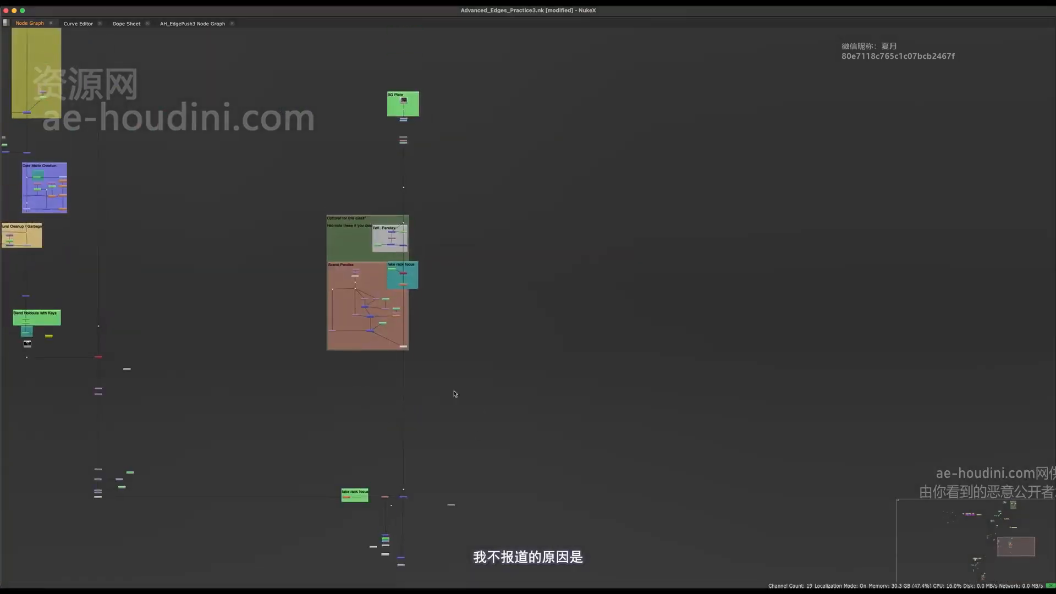
scroll(357, 308, "up", 4)
middle_click_drag(315, 293, 359, 388)
scroll(359, 388, "up", 5)
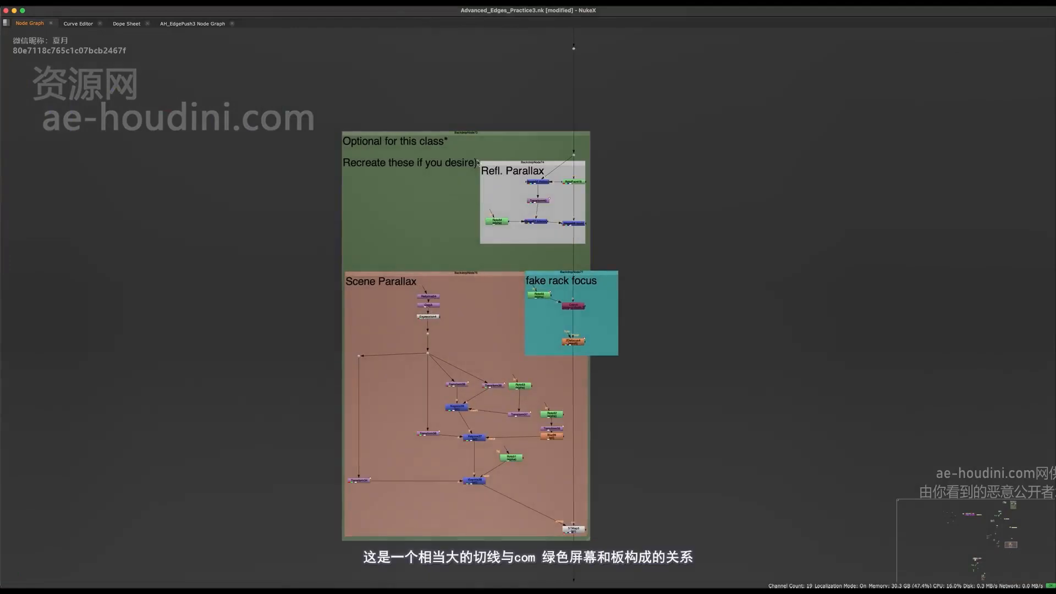
left_click(493, 134)
left_click(475, 309)
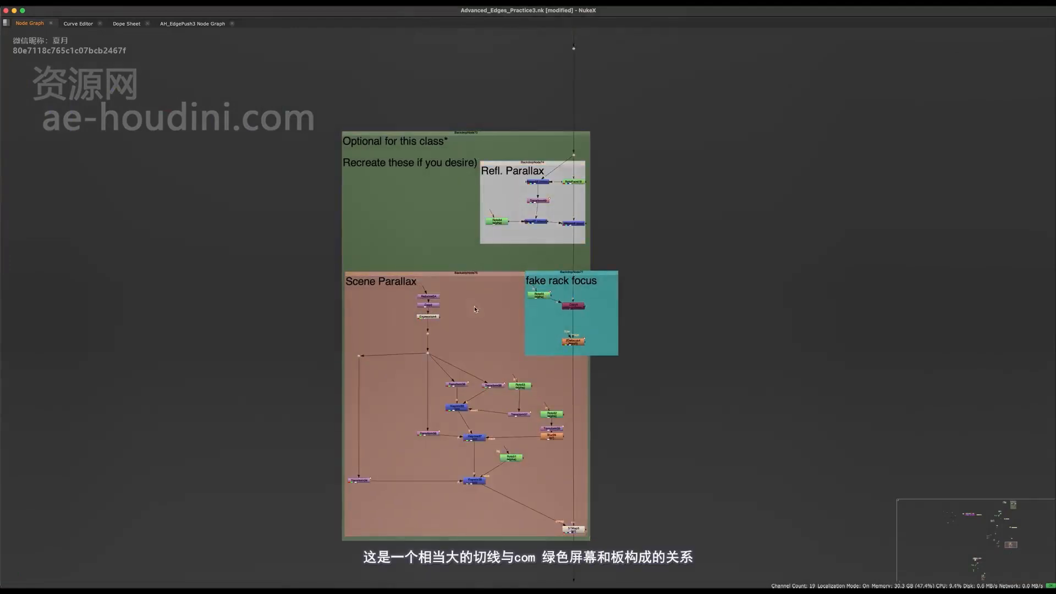
middle_click_drag(488, 387, 448, 359)
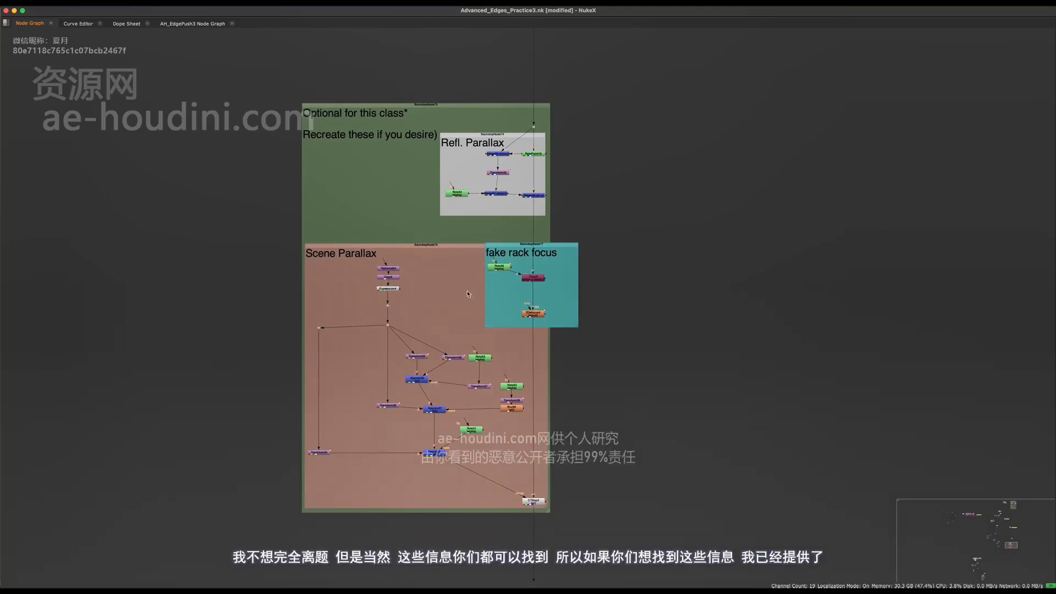
mouse_move(514, 577)
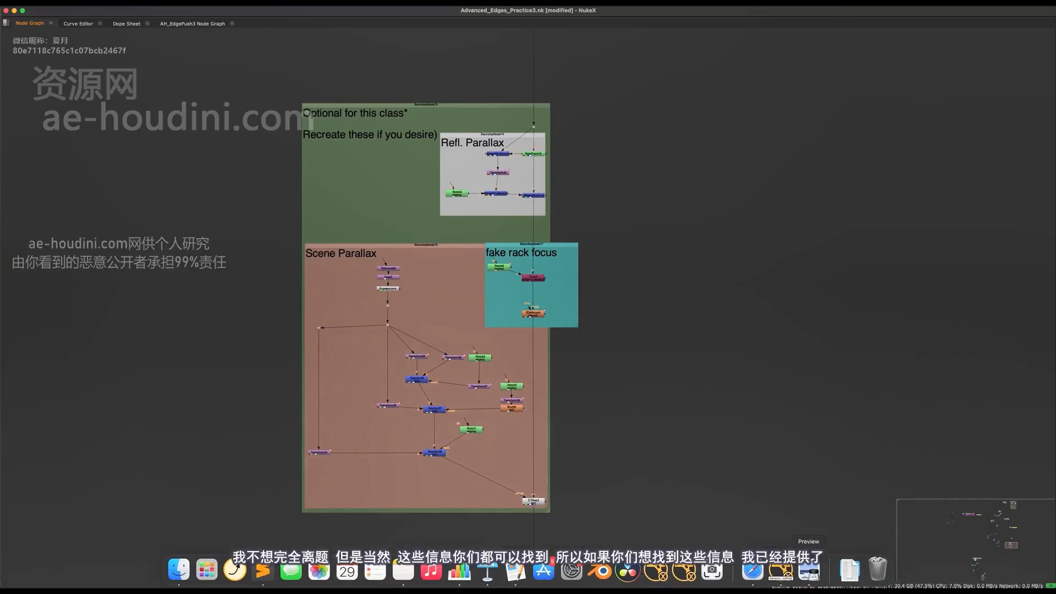
left_click(514, 573)
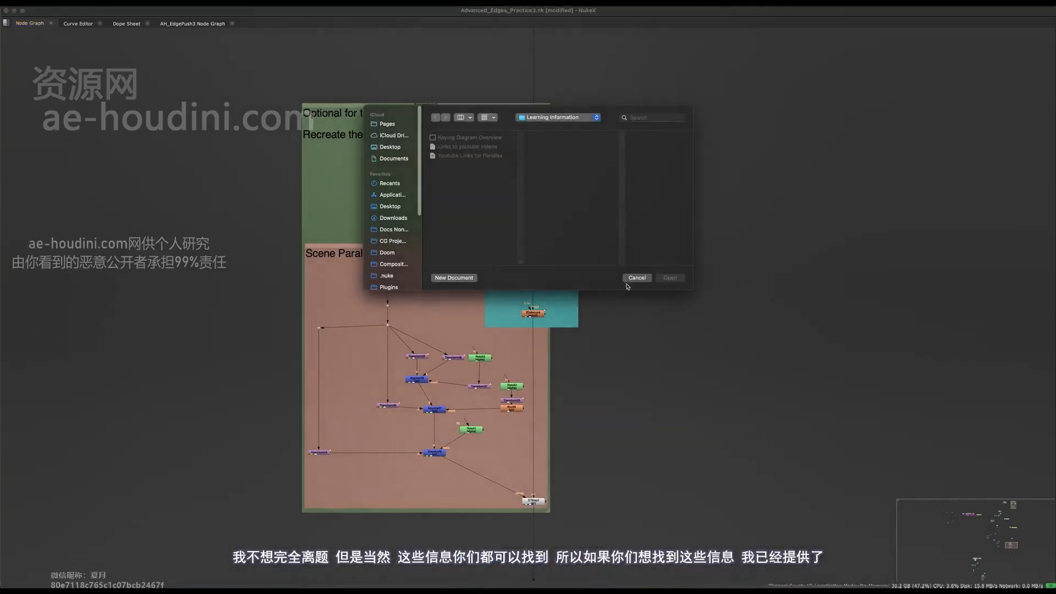
left_click(637, 278)
Switch to Finder and delete the duplicate "Links to youtube videos" file from the Learning Information folder
mouse_move(460, 572)
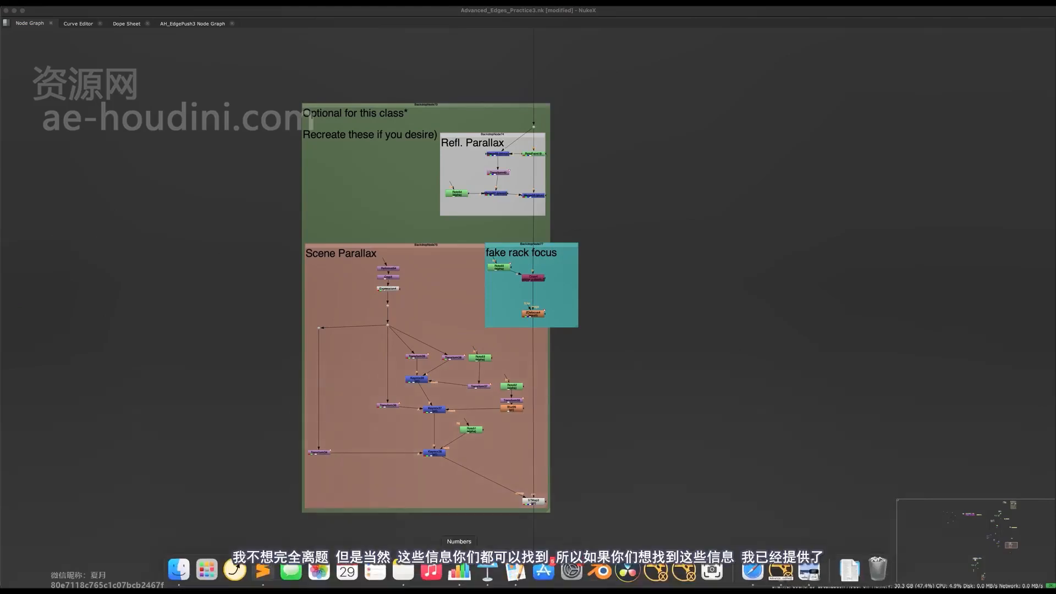
left_click(178, 572)
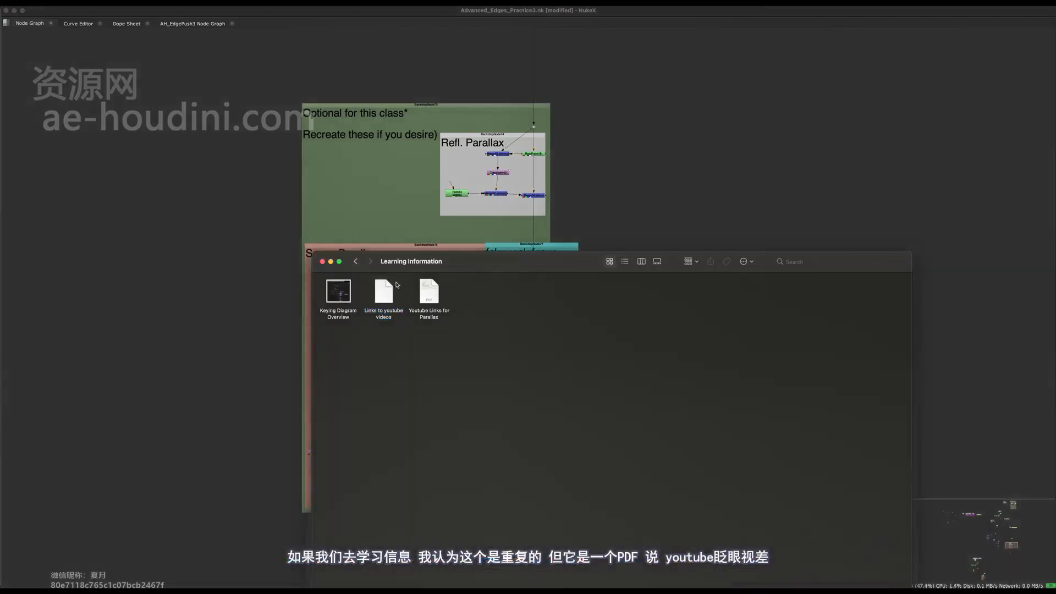
left_click(403, 311)
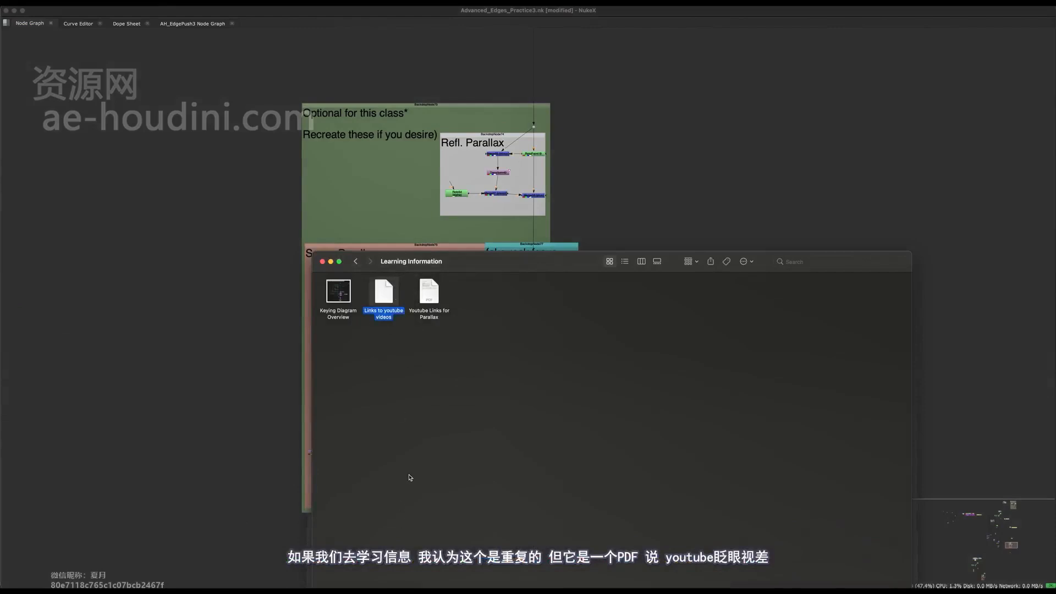
key("super+BackSpace")
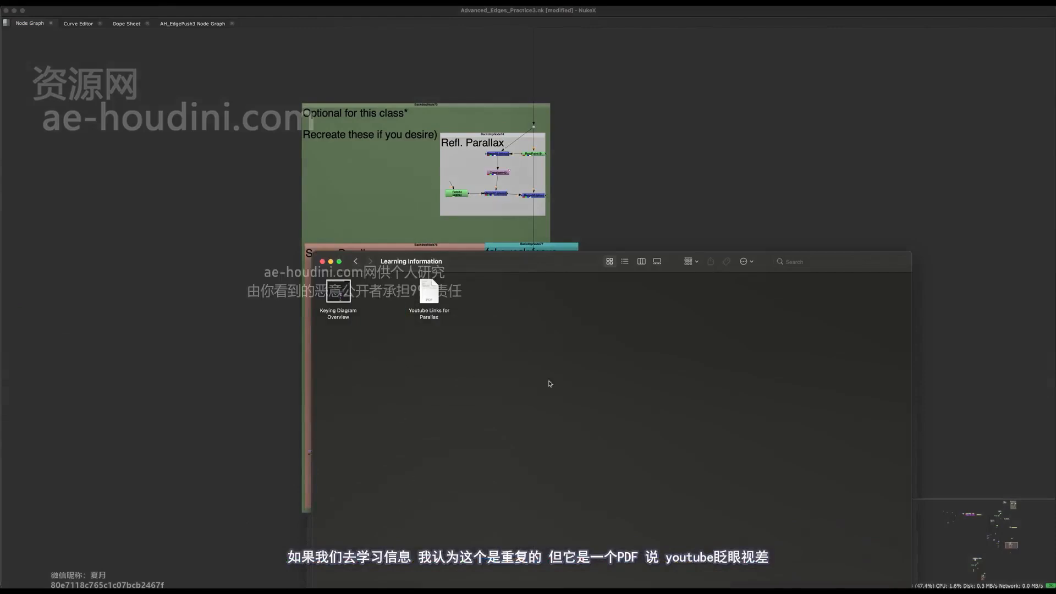
Open the "Youtube Links for Parallax" document to read its video links, and return to NukeX
left_click(438, 284)
double_click(434, 301)
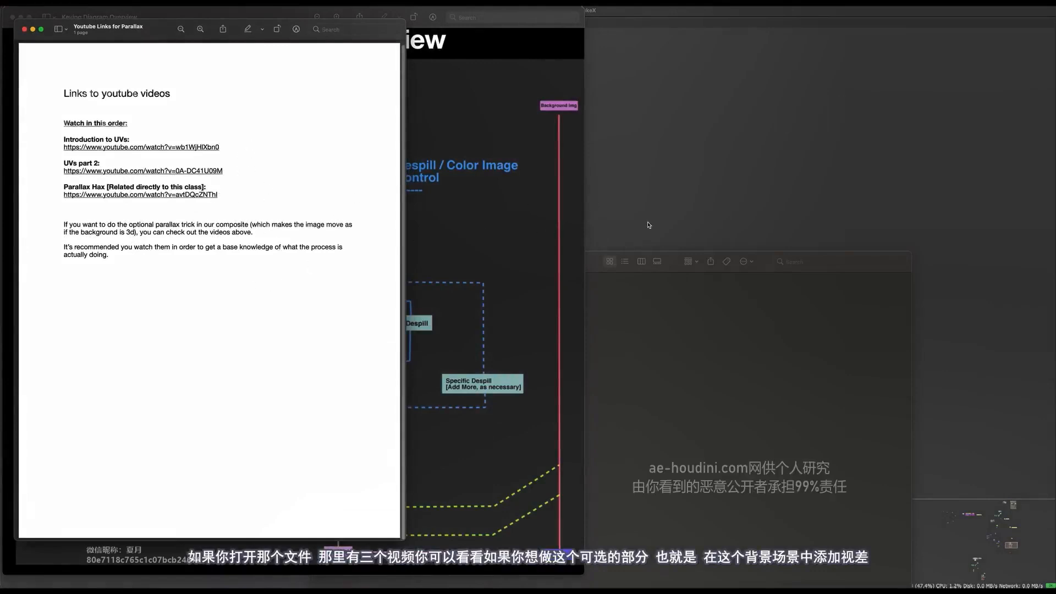
left_click(588, 240)
View the background output at the end of the Scene Parallax section and play the sequence to examine its parallax movement
key("space")
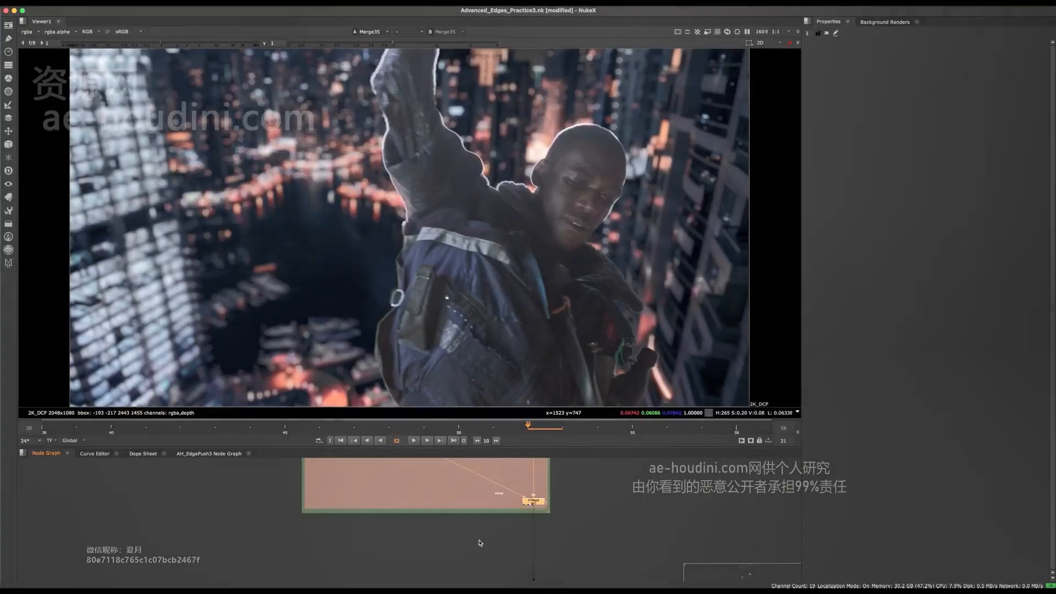
middle_click_drag(580, 494, 518, 565)
left_click(473, 572)
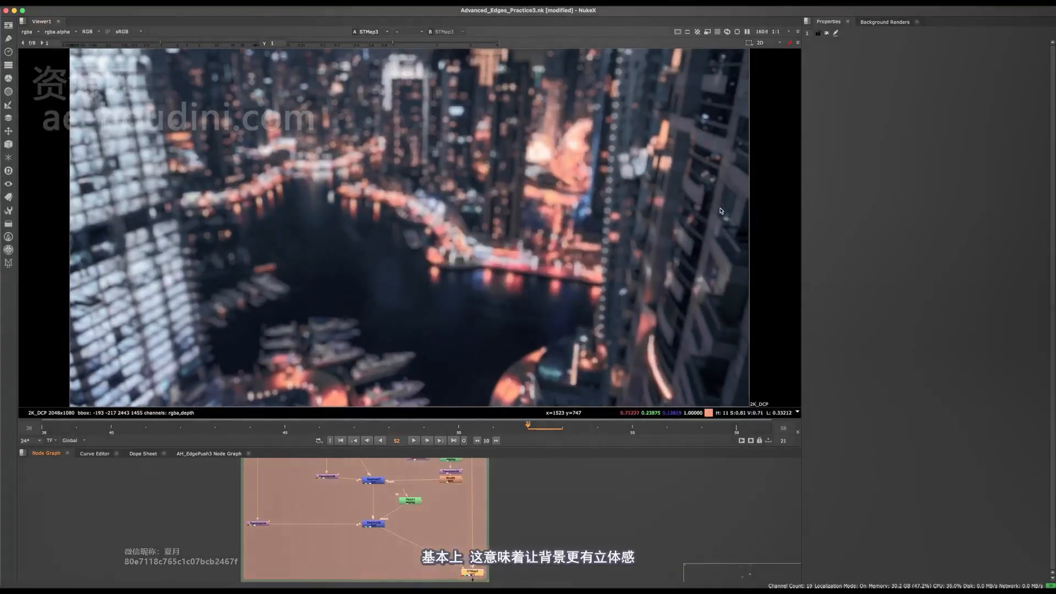
left_click(414, 440)
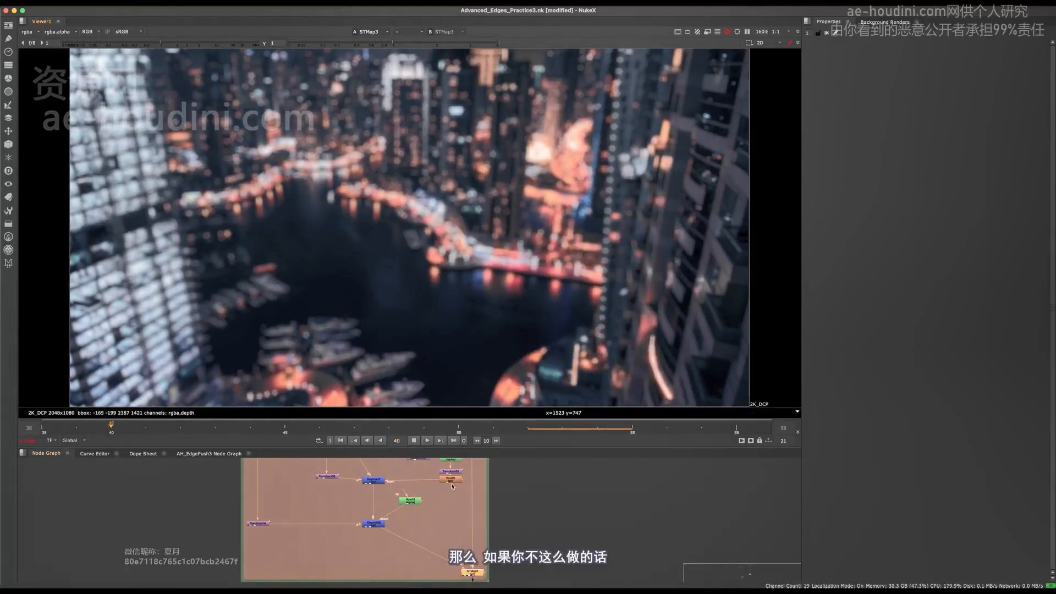
middle_click_drag(491, 456, 510, 501)
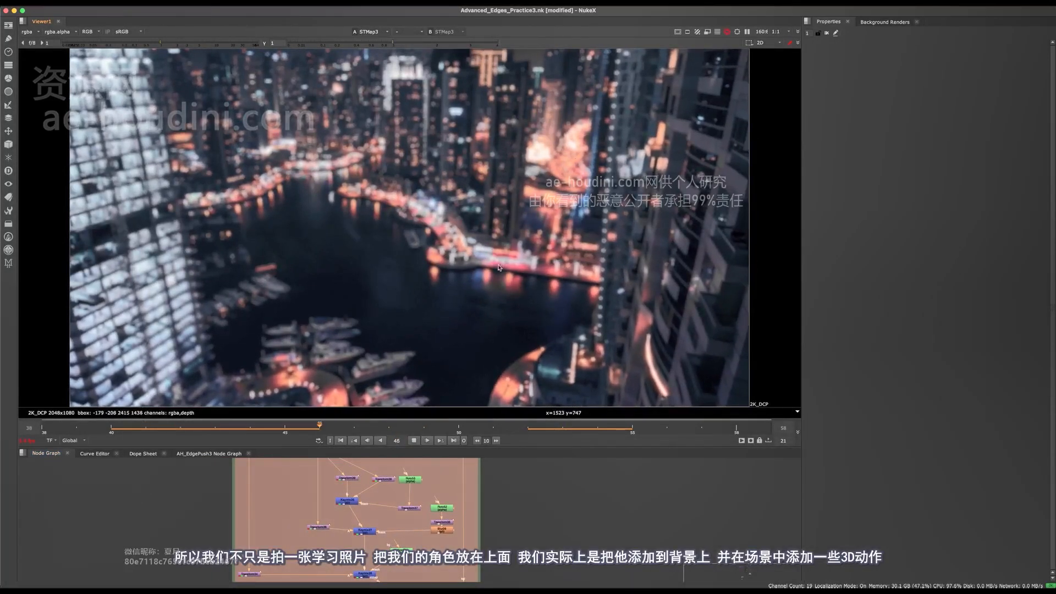
scroll(343, 509, "down", 3)
scroll(381, 550, "up", 3)
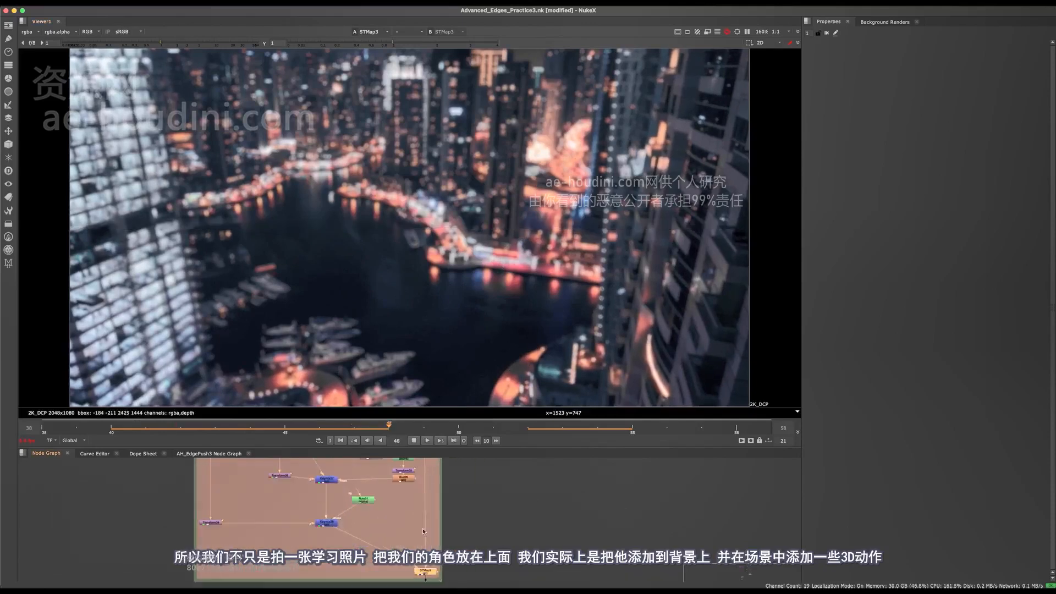
mouse_move(171, 425)
left_mouse_down()
mouse_move(144, 425)
mouse_move(163, 425)
left_mouse_up()
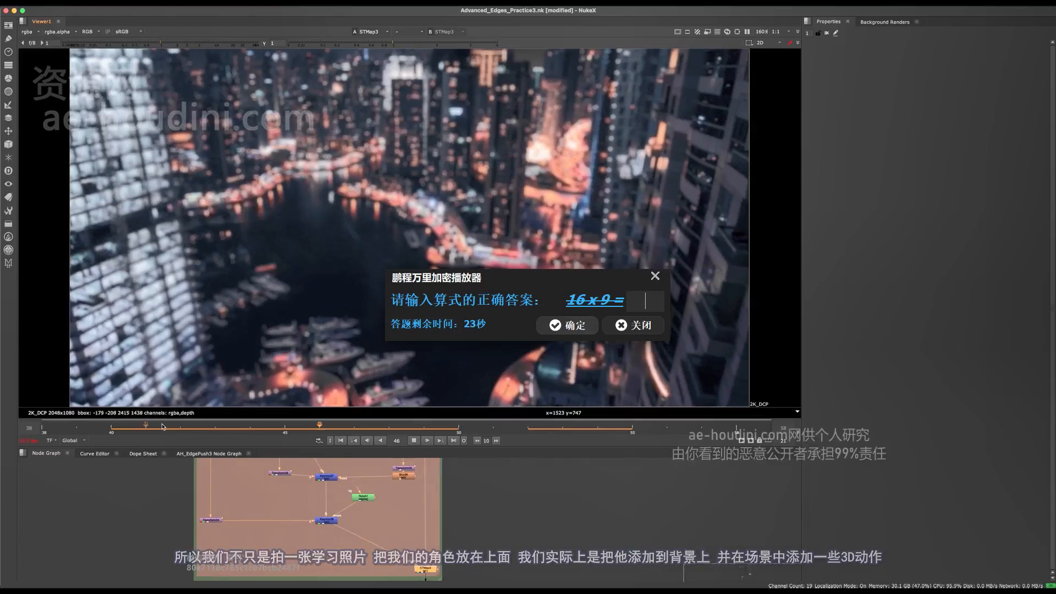
key("Return")
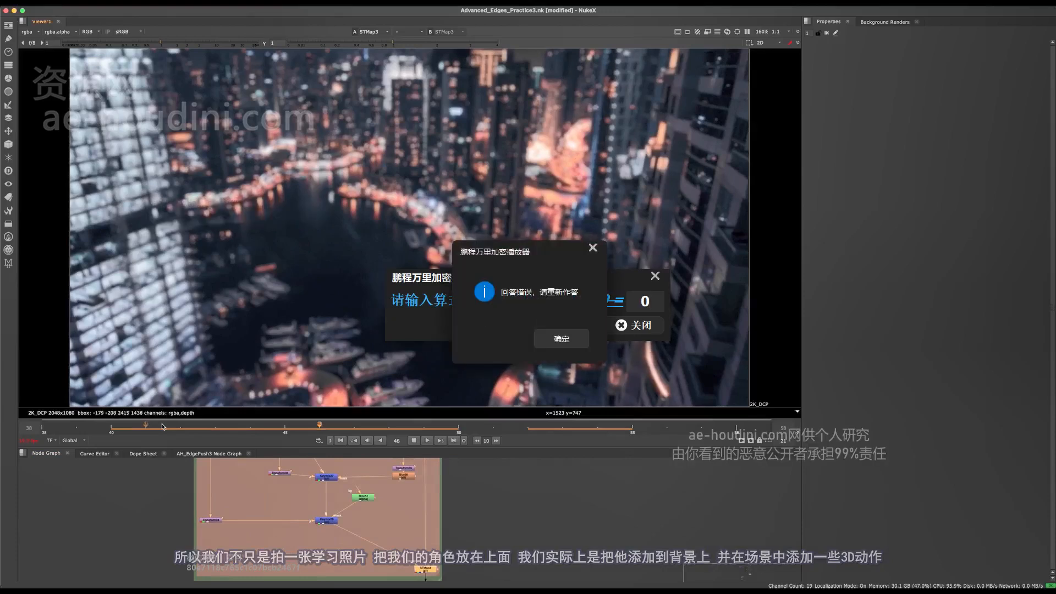
key("Return")
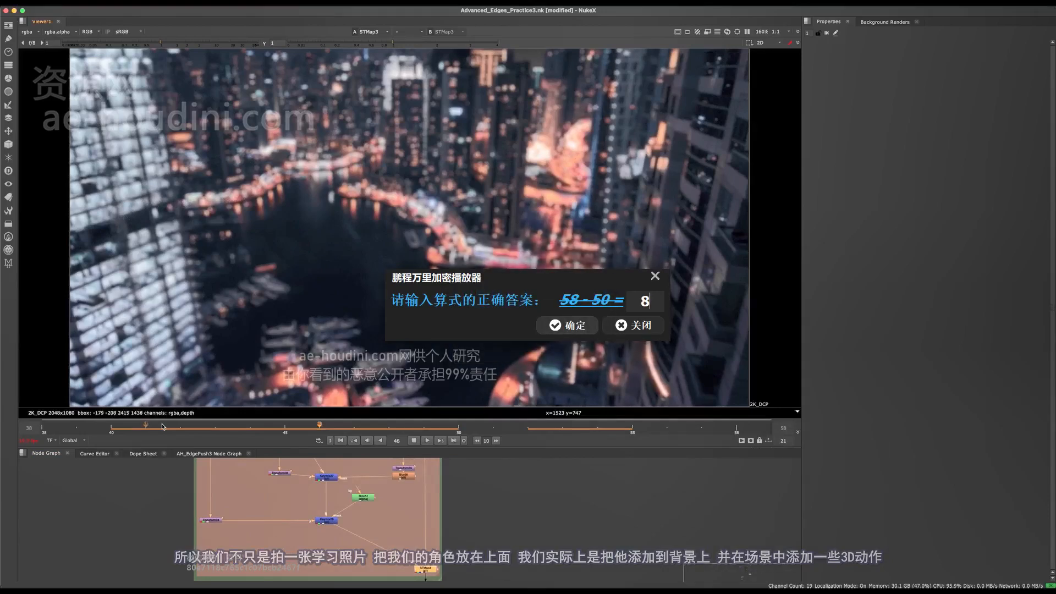
key("Return")
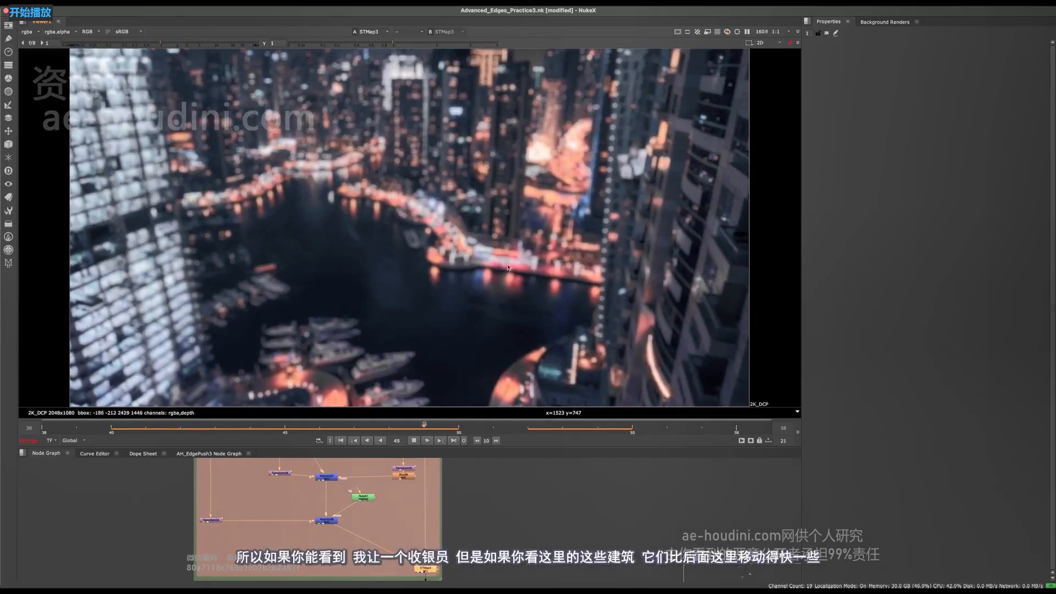
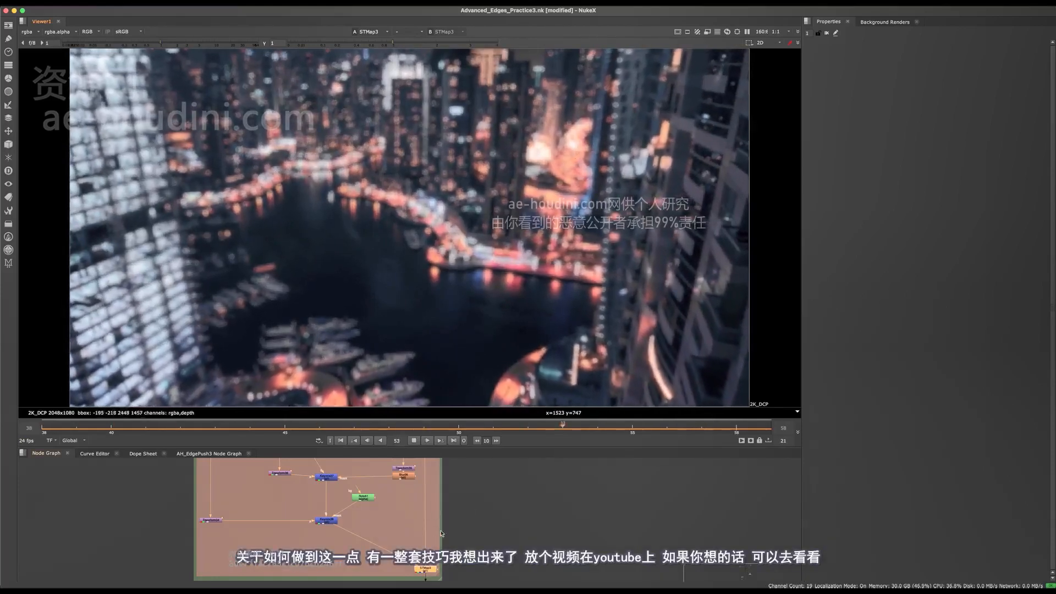
Go to frame 38 of the background and examine the nodes in the teal fake rack focus backdrop
mouse_move(349, 575)
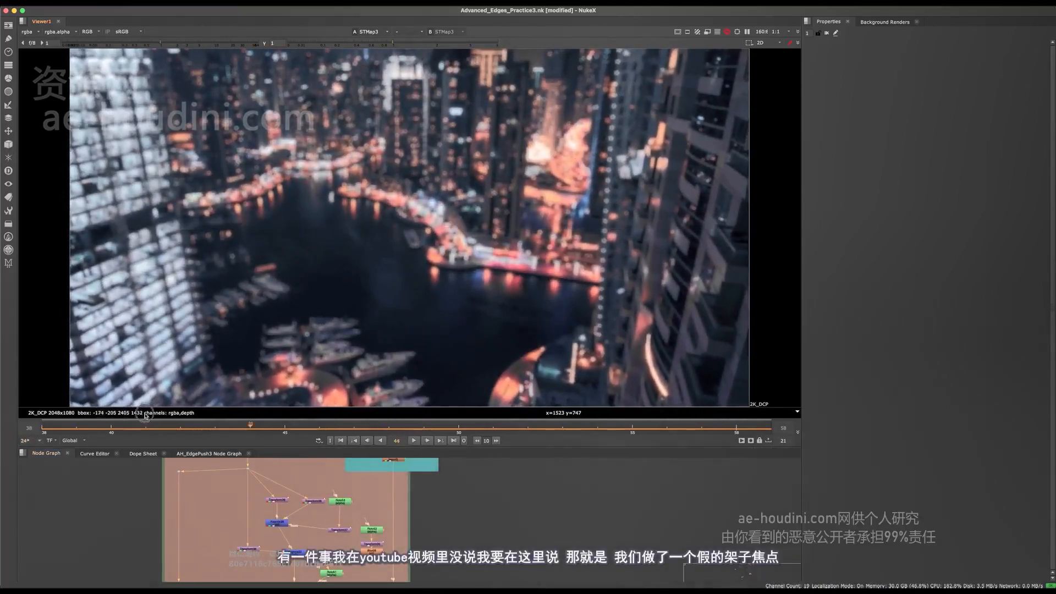
left_click_drag(144, 416, 55, 429)
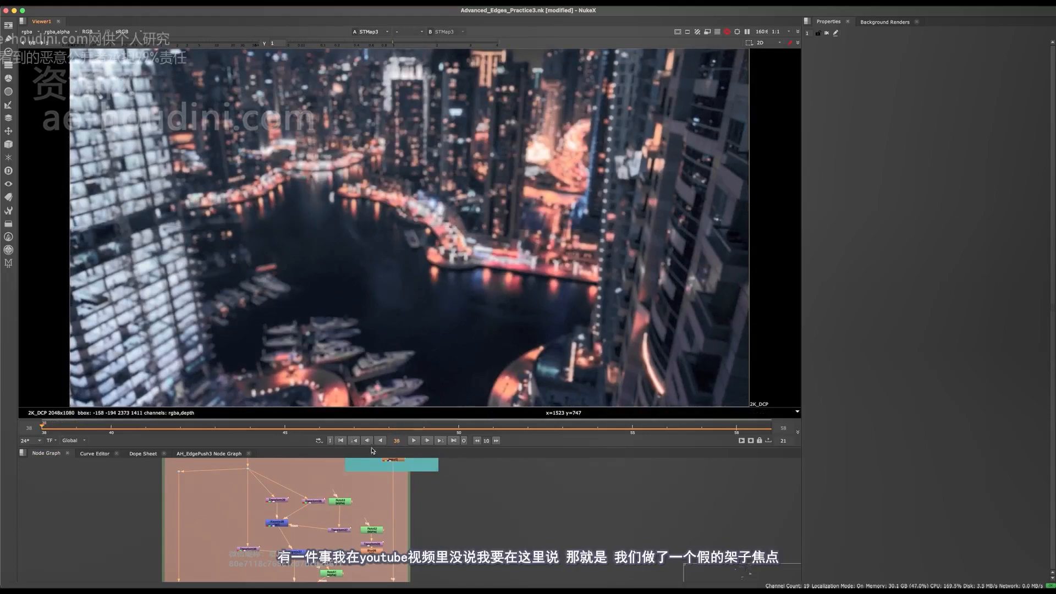
middle_click_drag(394, 466, 395, 525)
scroll(395, 525, "up", 3)
key("space")
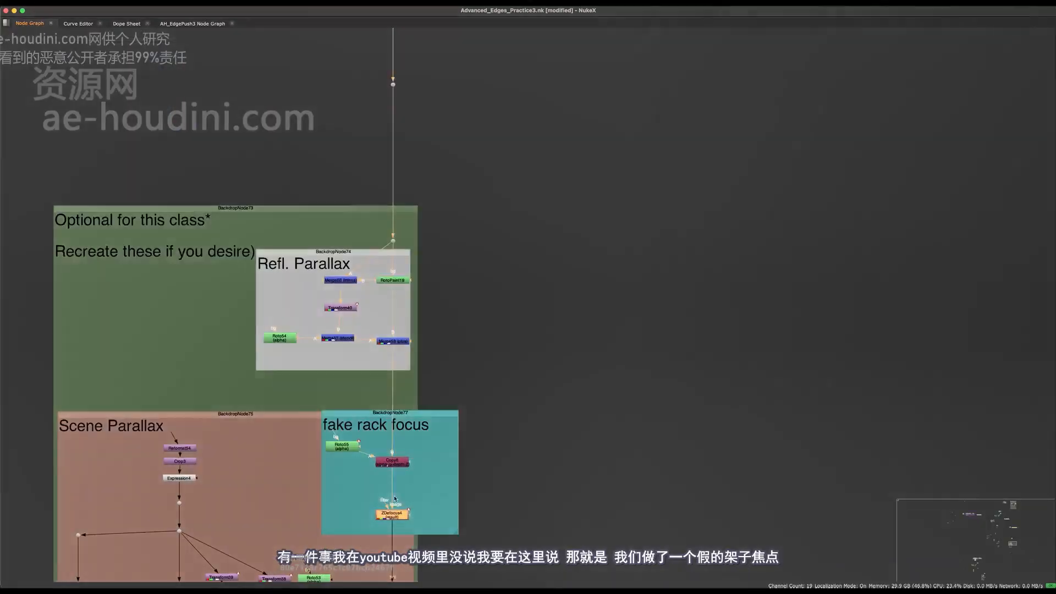
scroll(394, 484, "up", 3)
left_click(370, 353)
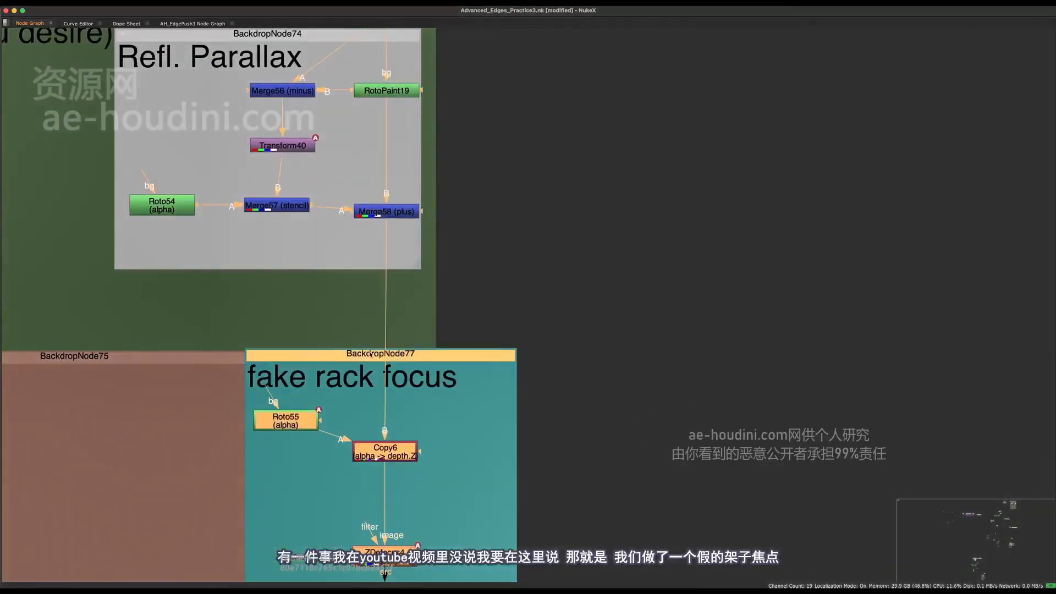
View the final merge of character and background, and inspect the background defocus closely at frame 58
key("space")
scroll(476, 493, "down", 5)
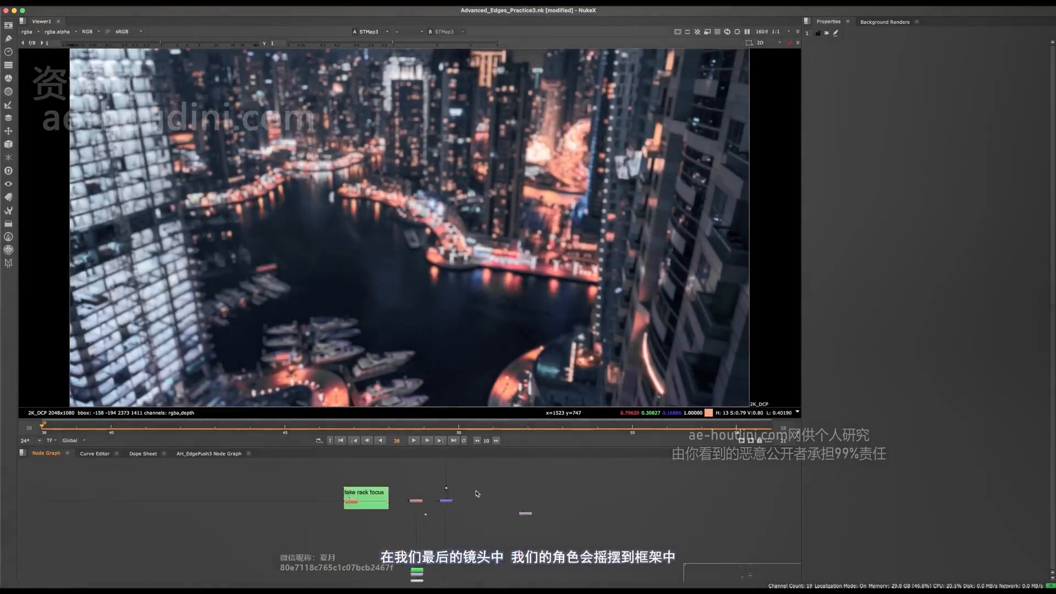
scroll(447, 518, "up", 3)
left_click(445, 488)
key("1")
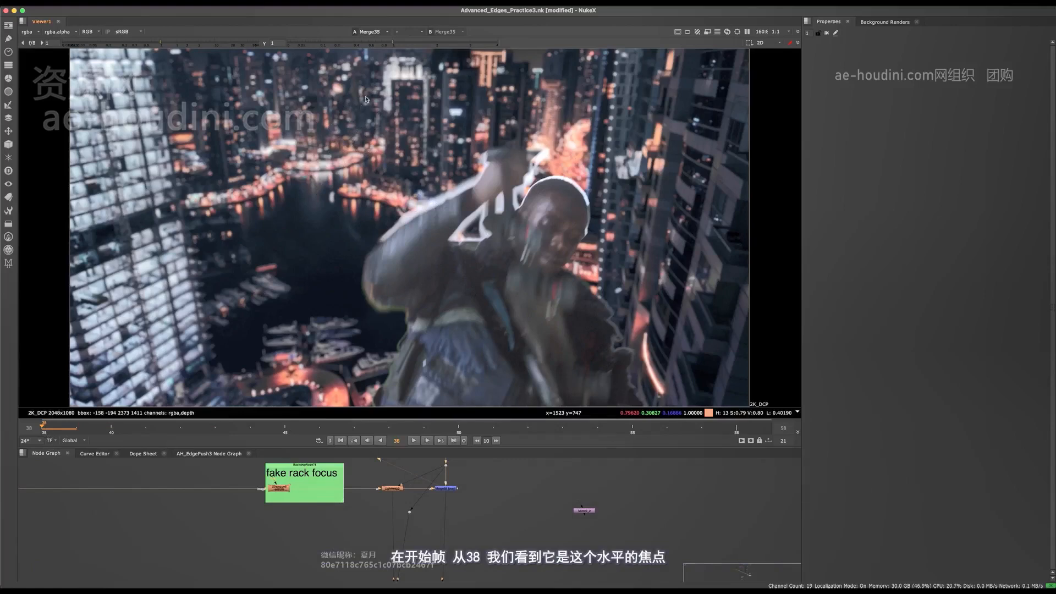
left_click(736, 427)
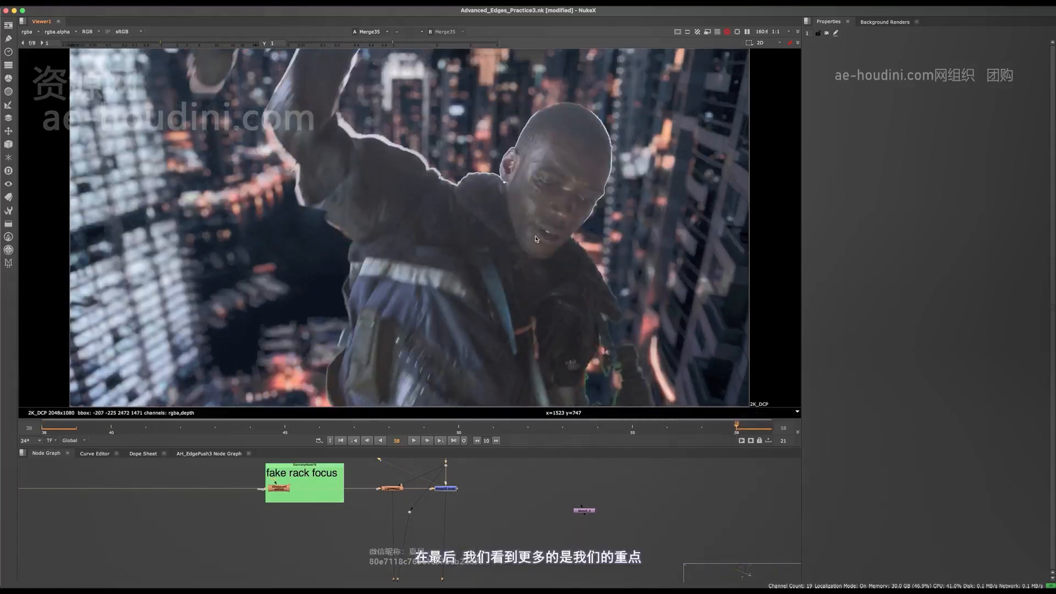
scroll(385, 105, "up", 6)
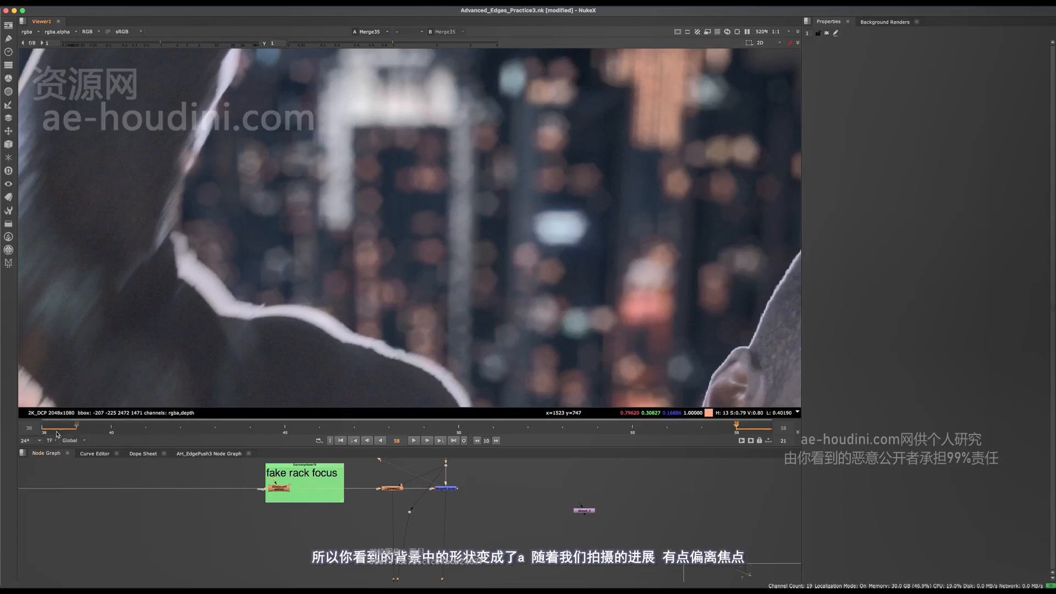
Scrub the full-frame composite through frame 58 to examine how the background focus changes behind the character
left_click_drag(56, 433, 667, 394)
key("f")
middle_click_drag(589, 267, 541, 254)
middle_click_drag(548, 207, 573, 258)
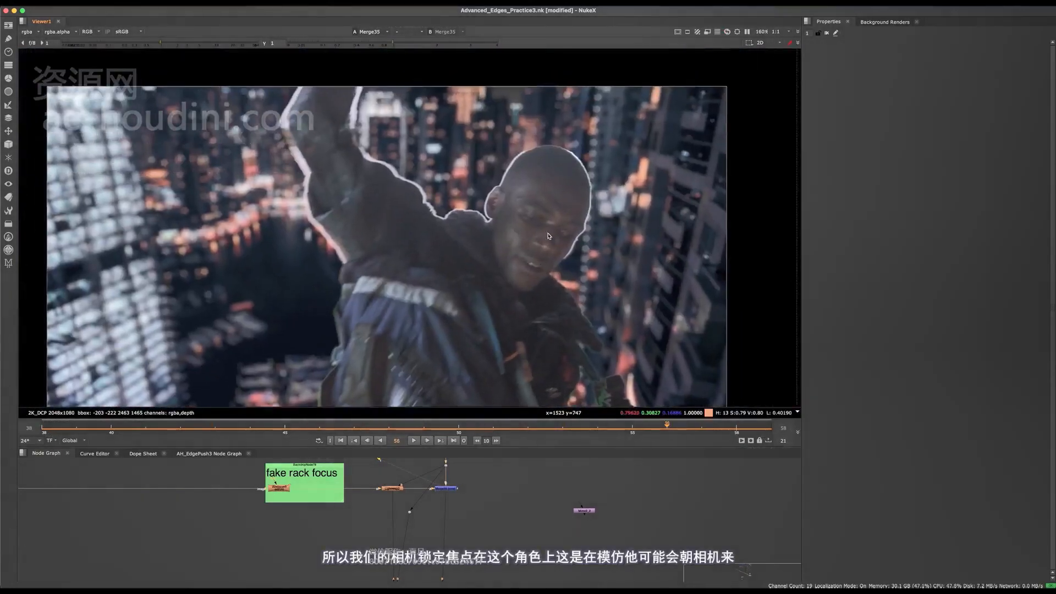
left_click_drag(578, 428, 731, 423)
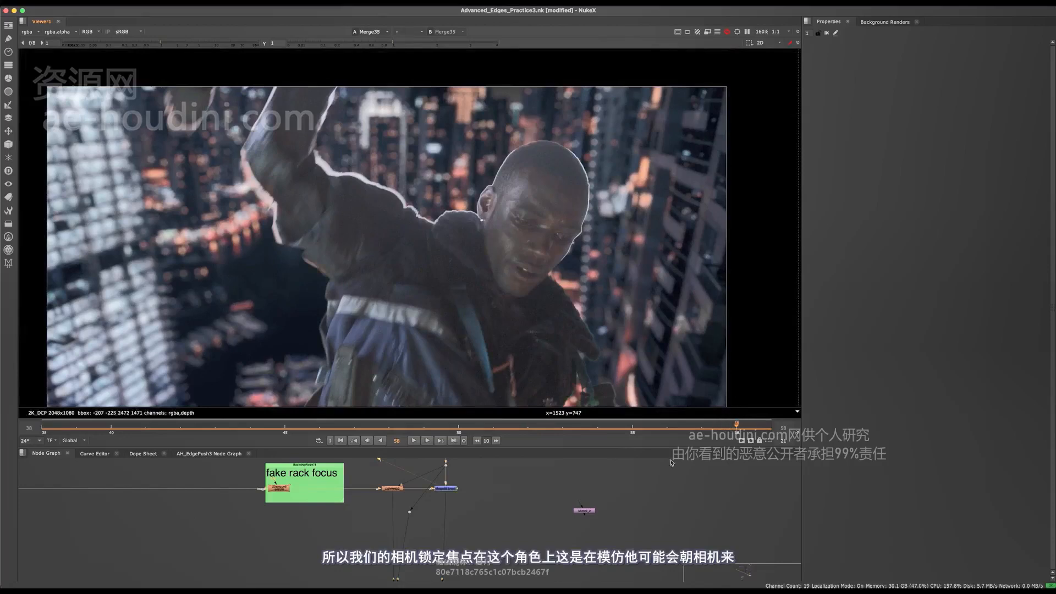
Return to the fake rack focus section of the node graph and view the output of its ZDefocus4 node
scroll(537, 488, "down", 5)
middle_click_drag(520, 468, 488, 514)
key("space")
middle_click_drag(493, 346, 483, 432)
scroll(484, 432, "up", 10)
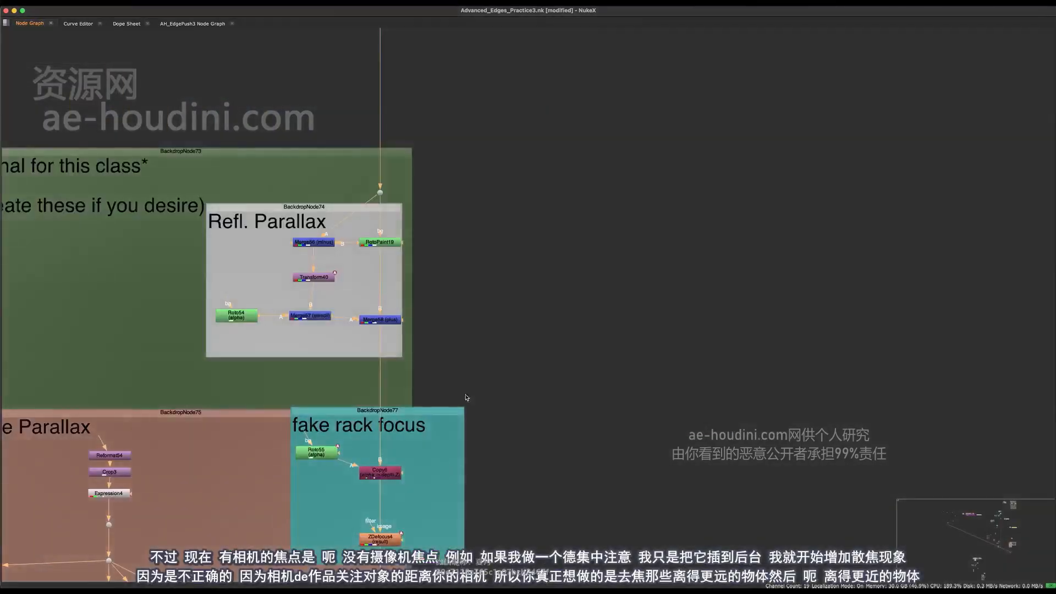
scroll(501, 461, "down", 2)
key("space")
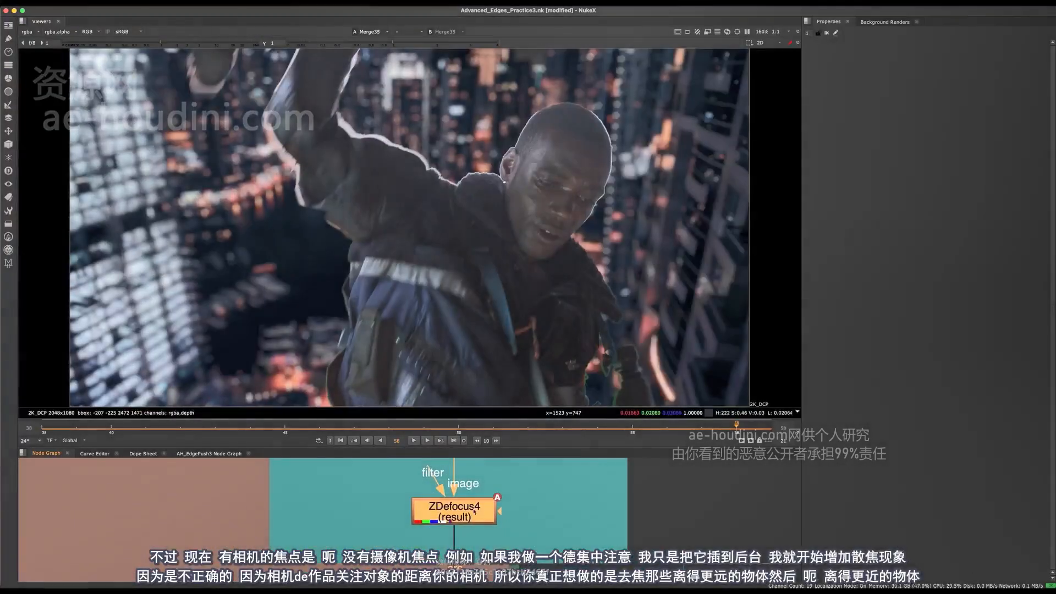
key("1")
left_click(522, 492)
middle_click_drag(524, 491, 469, 576)
middle_click_drag(483, 470, 463, 497)
Try a plain Defocus node branched from the background pipe above Copy6, view its output and set its defocus to 17.5
left_click(484, 506)
key("Tab")
type("d")
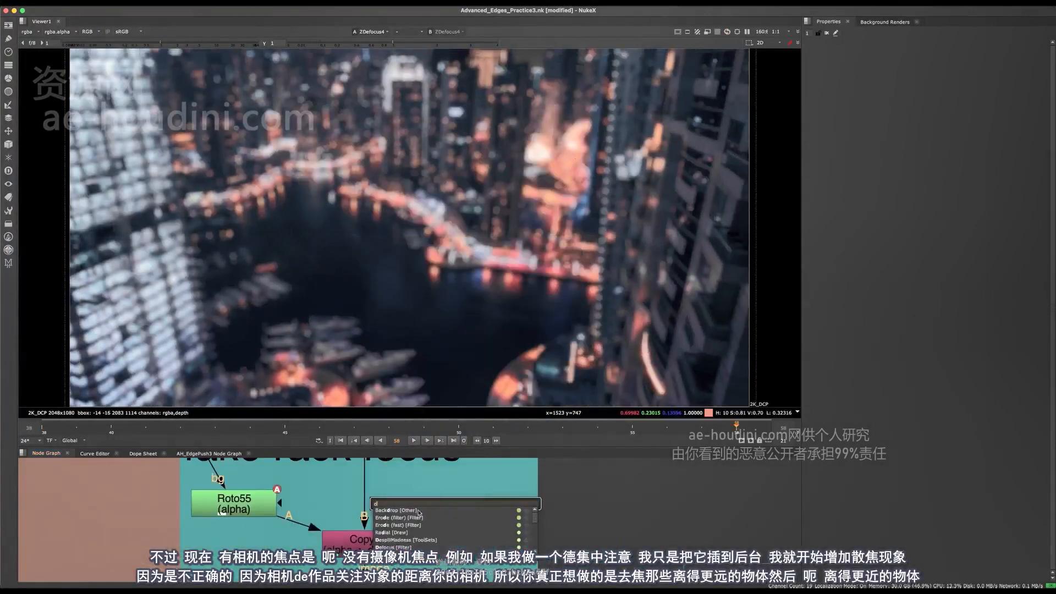
type("ef")
key("Return")
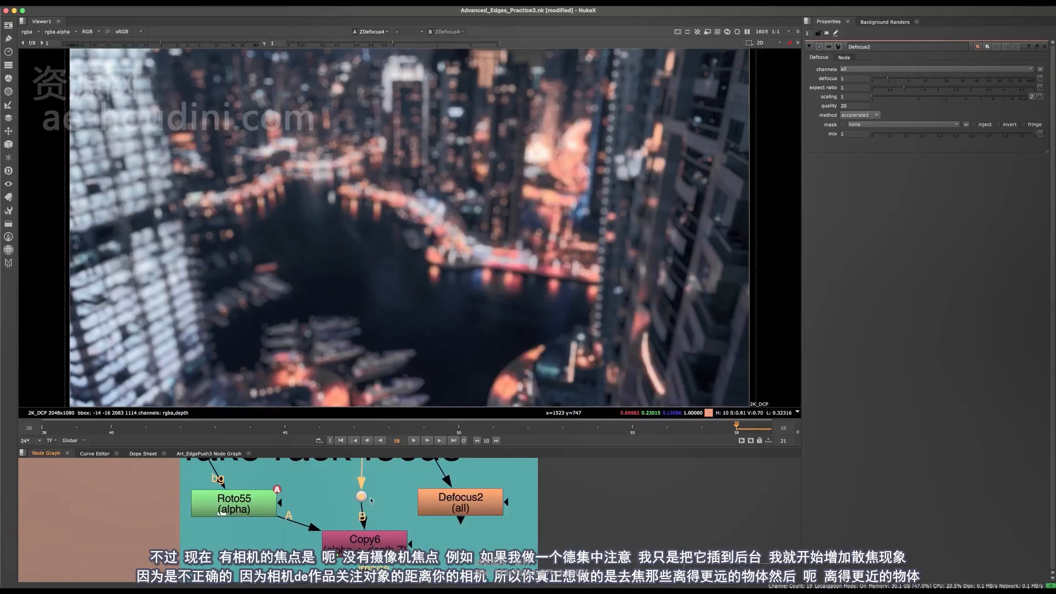
scroll(444, 493, "up", 3)
key("1")
left_click_drag(488, 542, 519, 536)
left_click_drag(890, 80, 940, 85)
Compare the background with the Defocus node enabled and disabled, and delete the node
key("d")
key("d")
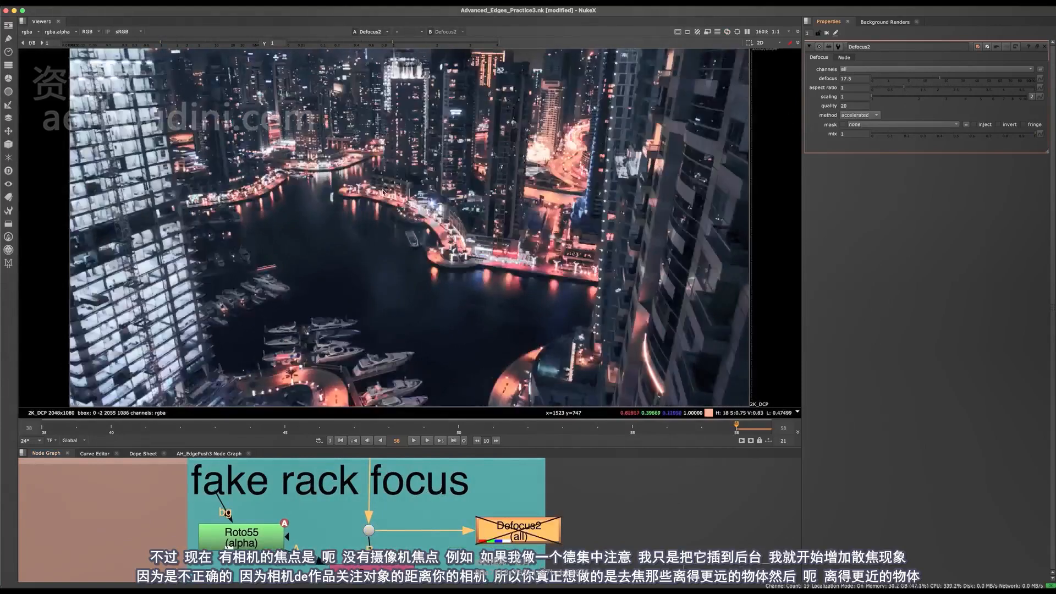
key("d")
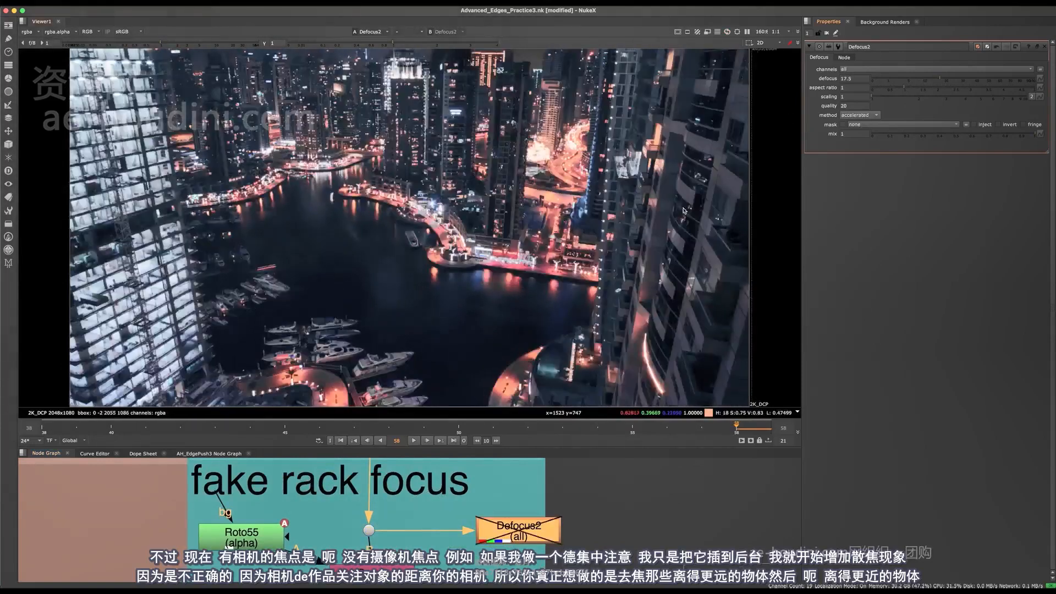
key("d")
key("d")
key("d")
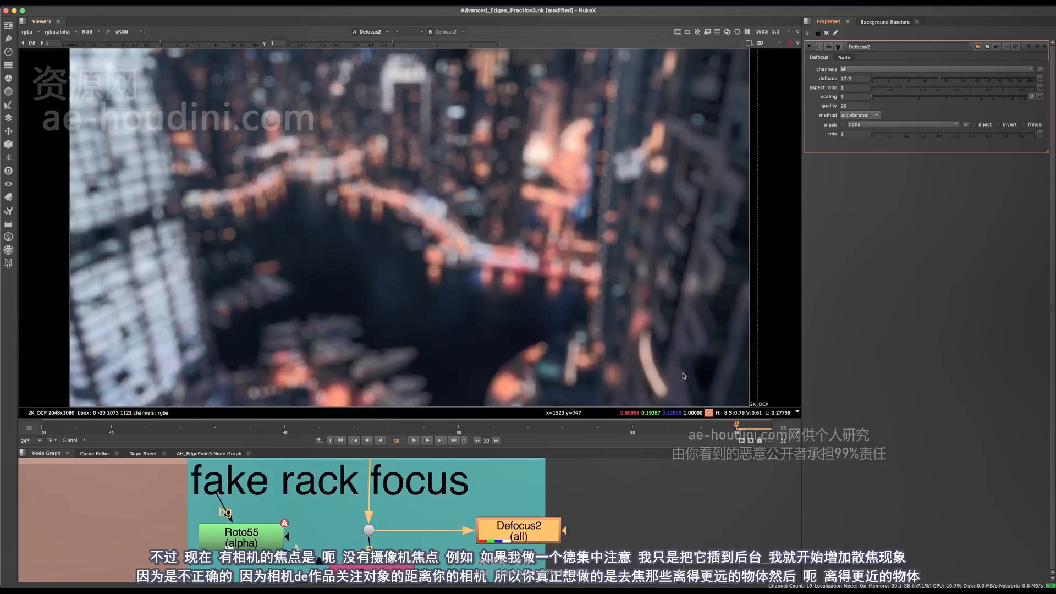
scroll(502, 517, "down", 4)
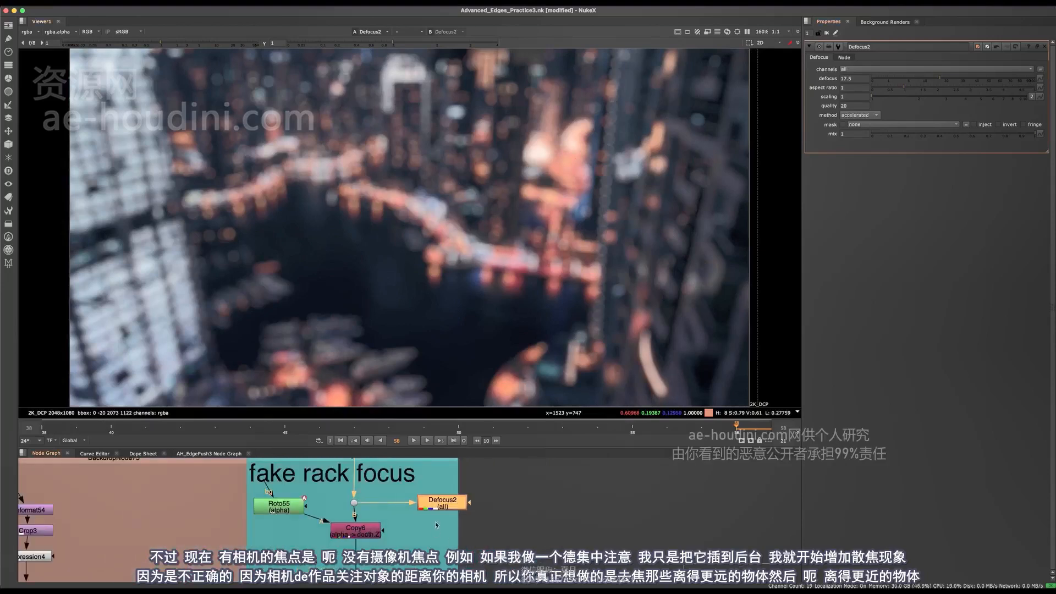
key("d")
key("d")
key("d")
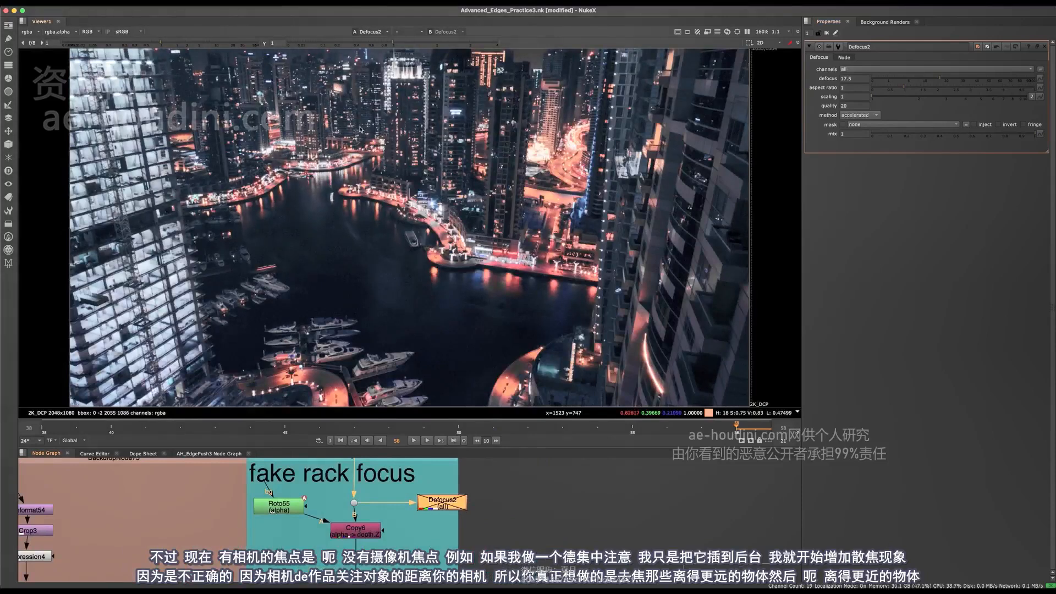
key("d")
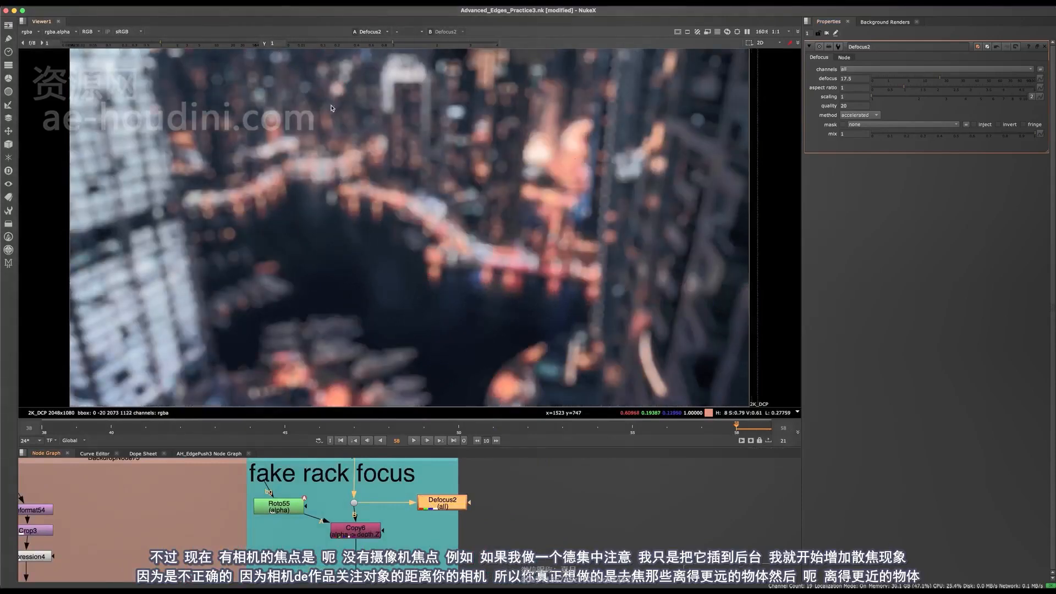
key("d")
key("d")
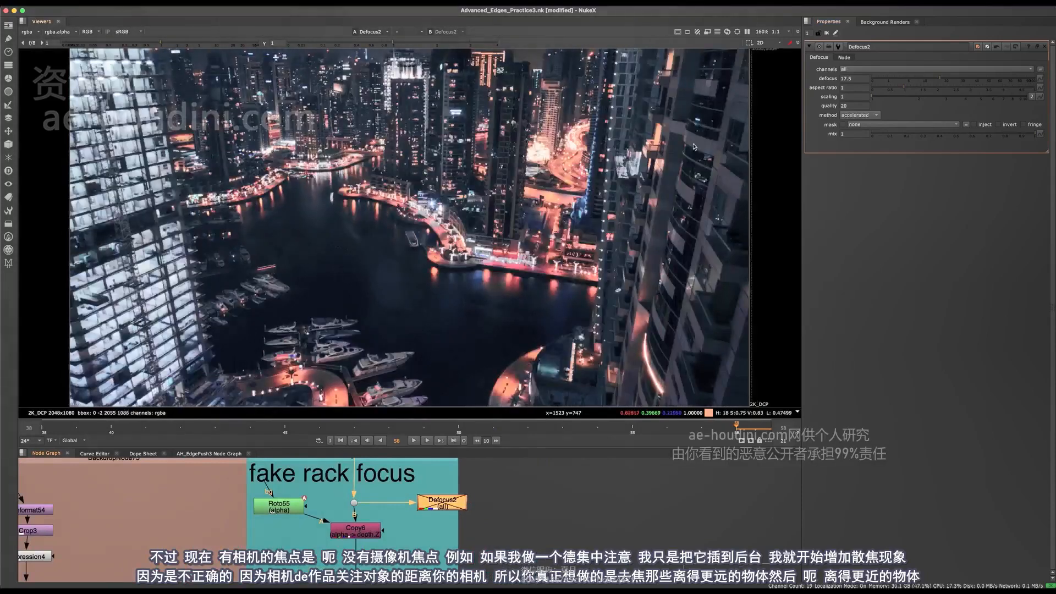
middle_click_drag(459, 511, 497, 529)
key("Delete")
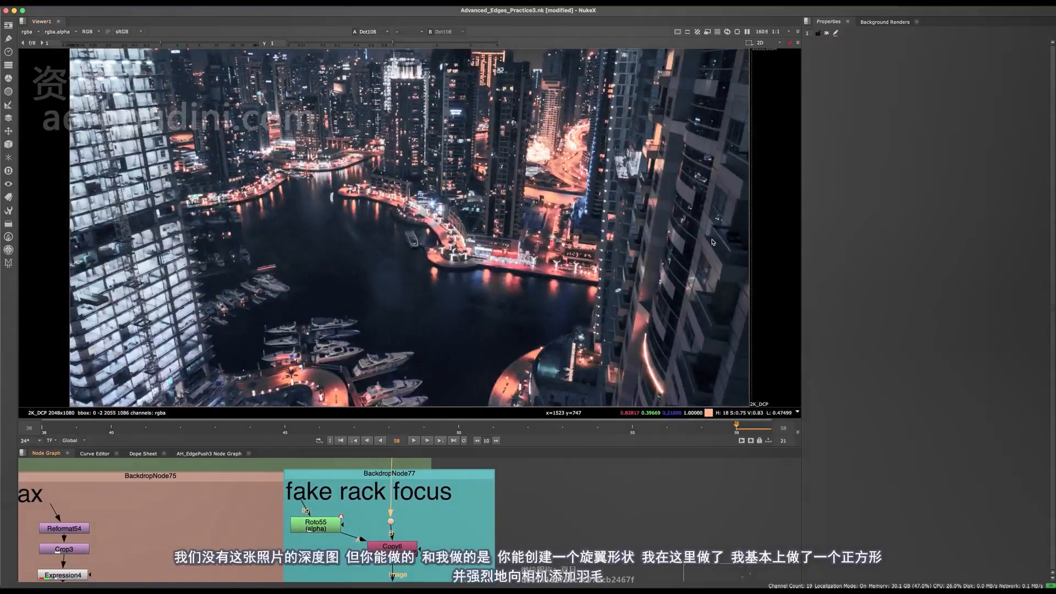
View the alpha of the Roto55 node in the fake rack focus section
middle_click_drag(392, 487, 386, 494)
left_click(316, 525)
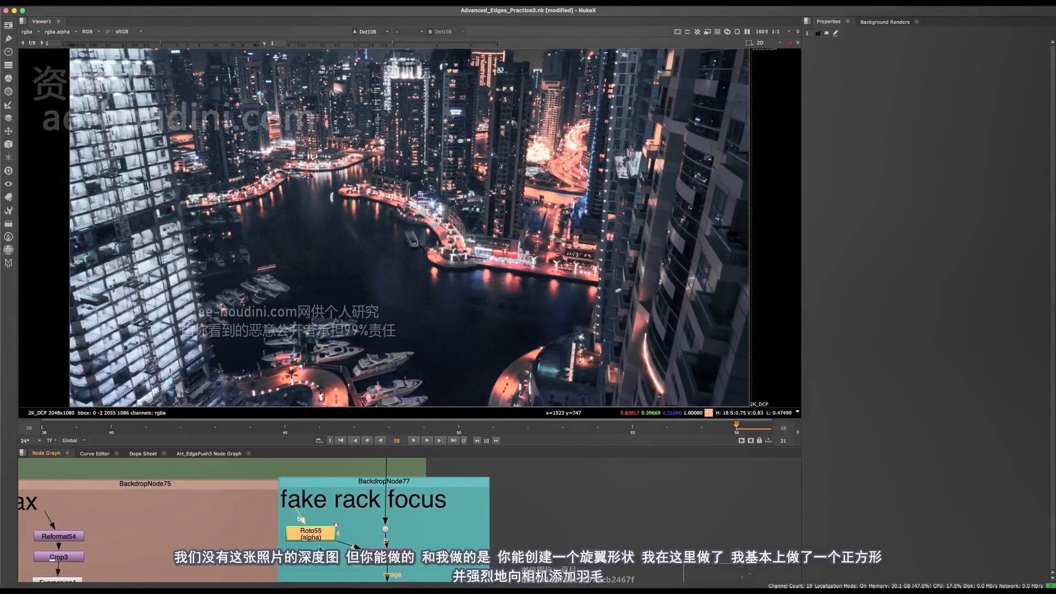
middle_click_drag(423, 566, 379, 540)
key("space")
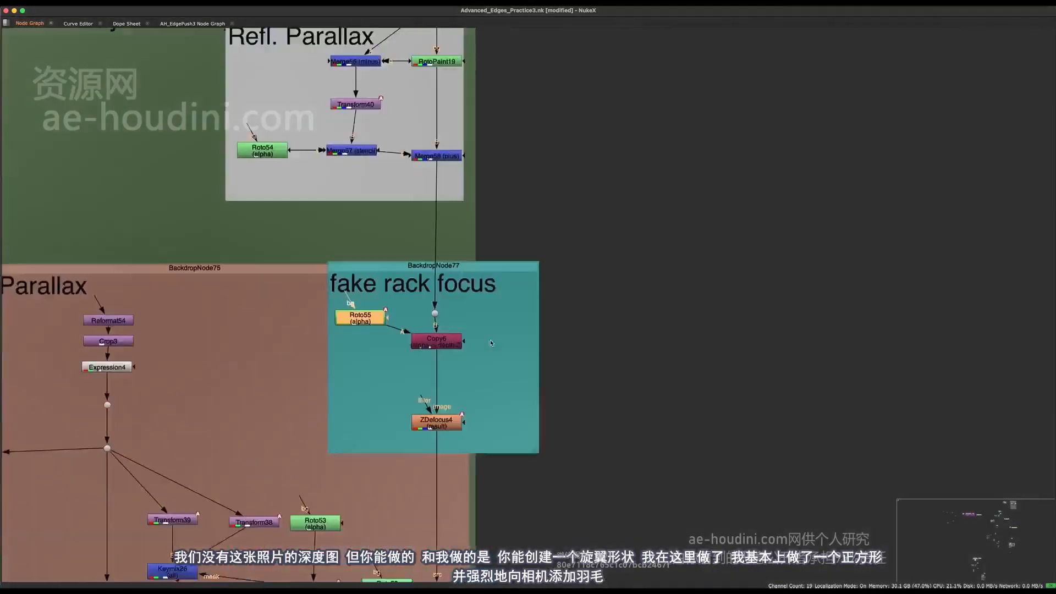
scroll(483, 352, "up", 1)
middle_click_drag(483, 352, 472, 503)
key("space")
key("1")
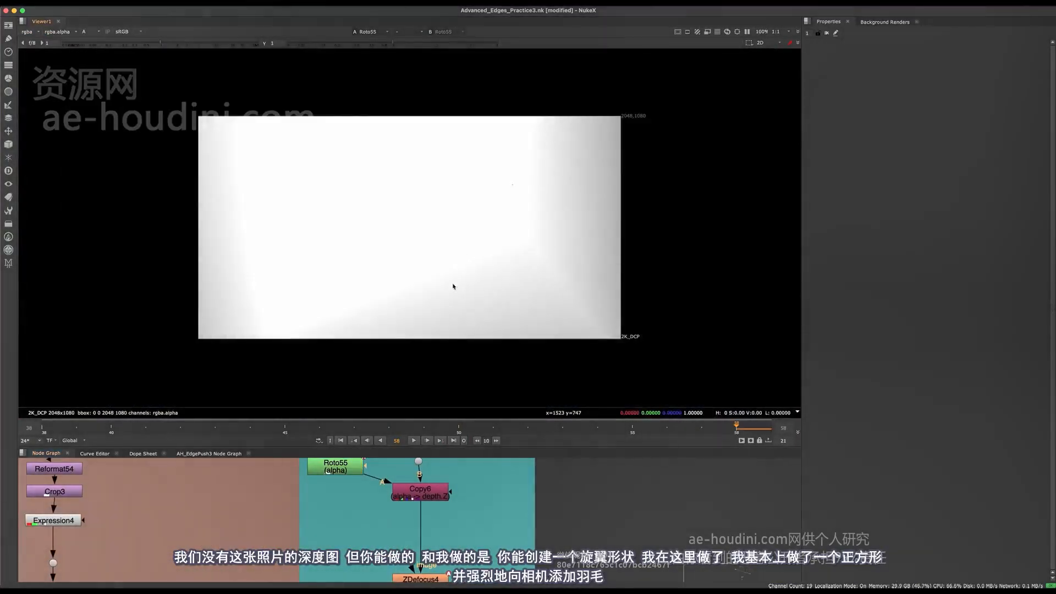
Open Roto55 with its overlay shown, select its Bezier shape and inspect the wide feathering around the frame
left_click(353, 501)
double_click(345, 471)
key("o")
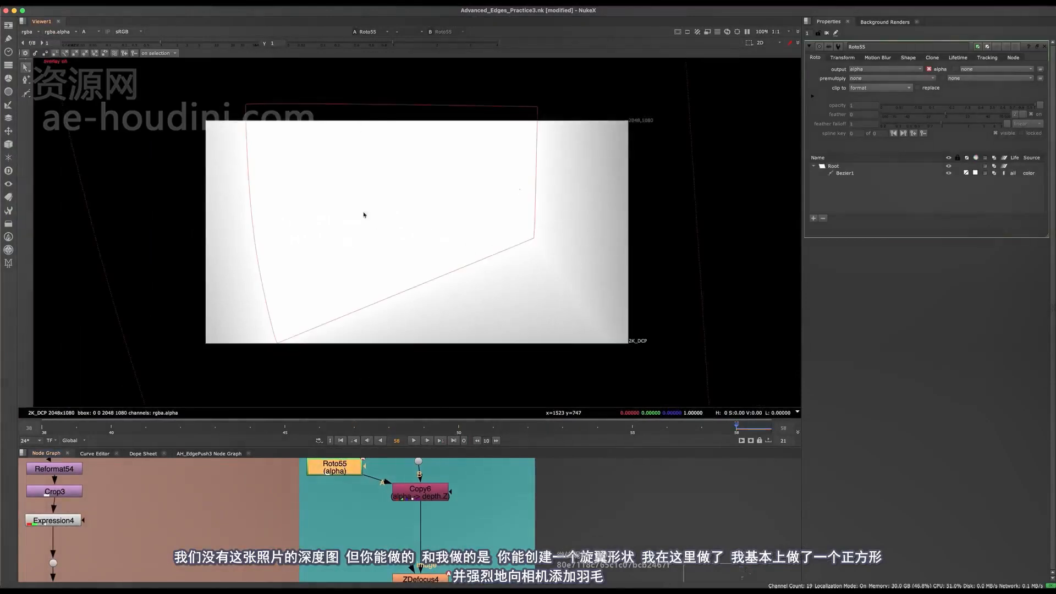
left_click(247, 234)
scroll(246, 214, "down", 5)
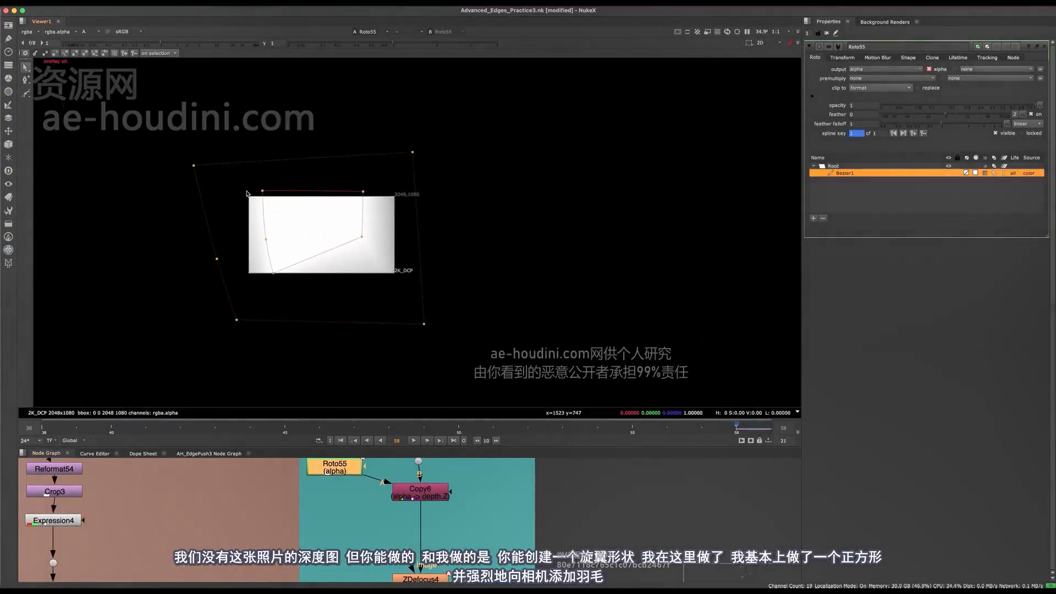
scroll(213, 196, "up", 3)
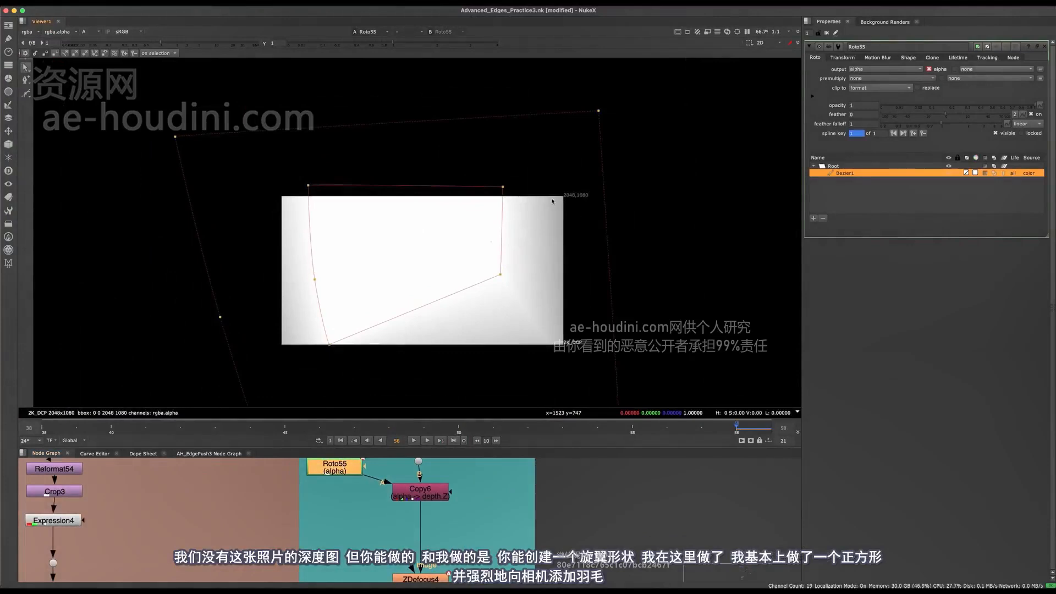
key("f")
key("o")
Open the Copy6 settings and check how the roto alpha is routed to the depth.Z channel
middle_click_drag(435, 493, 442, 520)
left_click(443, 520)
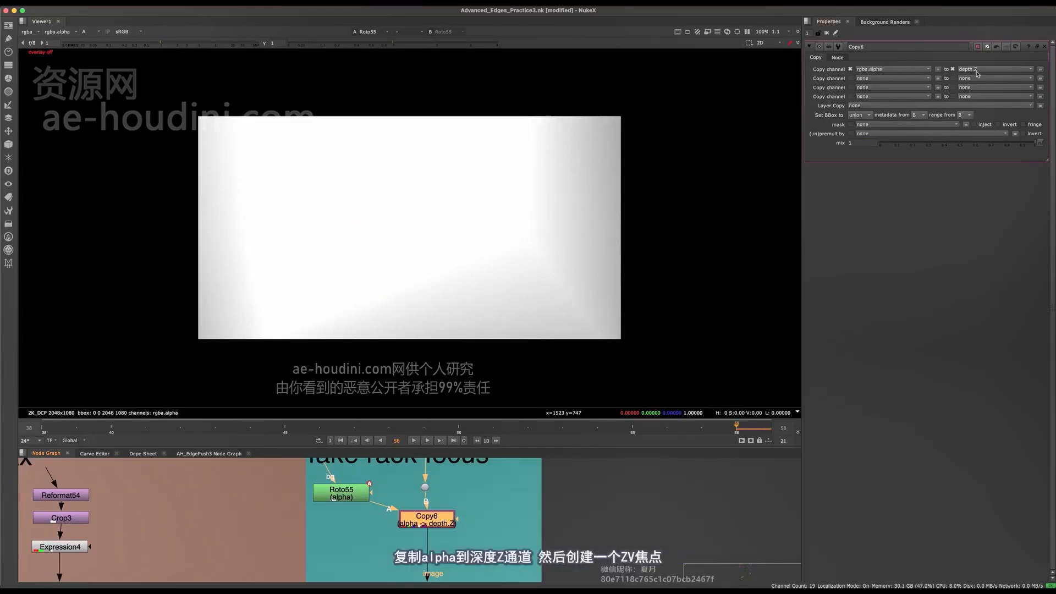
middle_click_drag(493, 502, 462, 464)
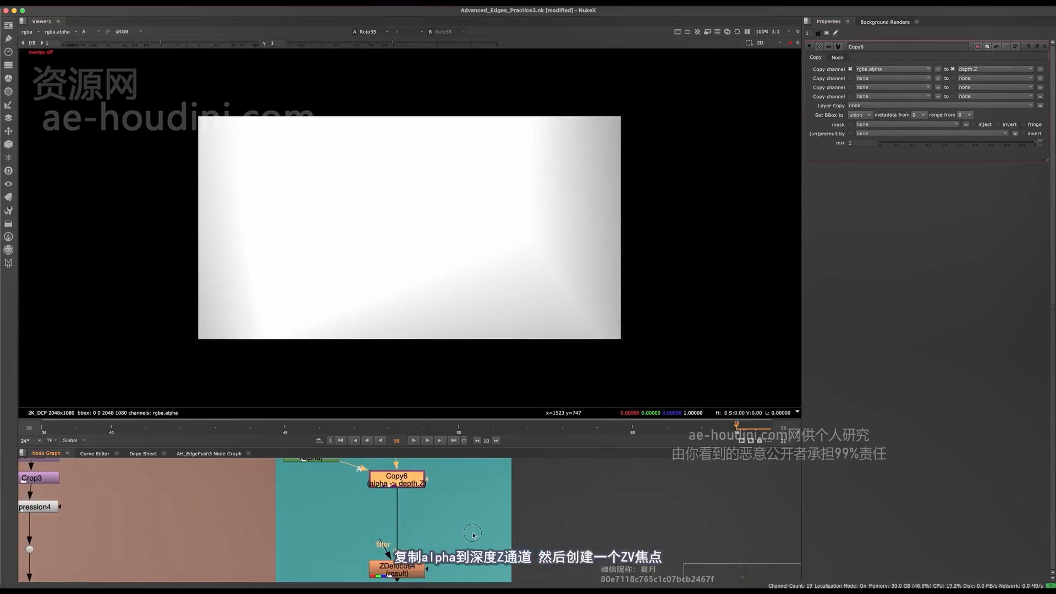
Add a ZDefocus node branched from Copy6 and view its colour result filling the viewer
key("Tab")
type("zdef")
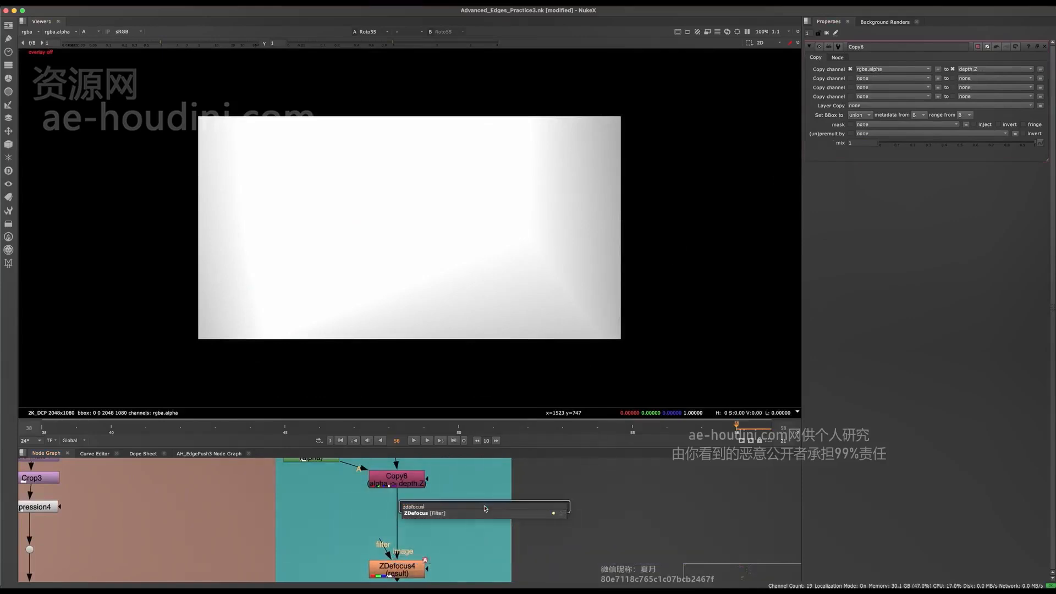
key("Return")
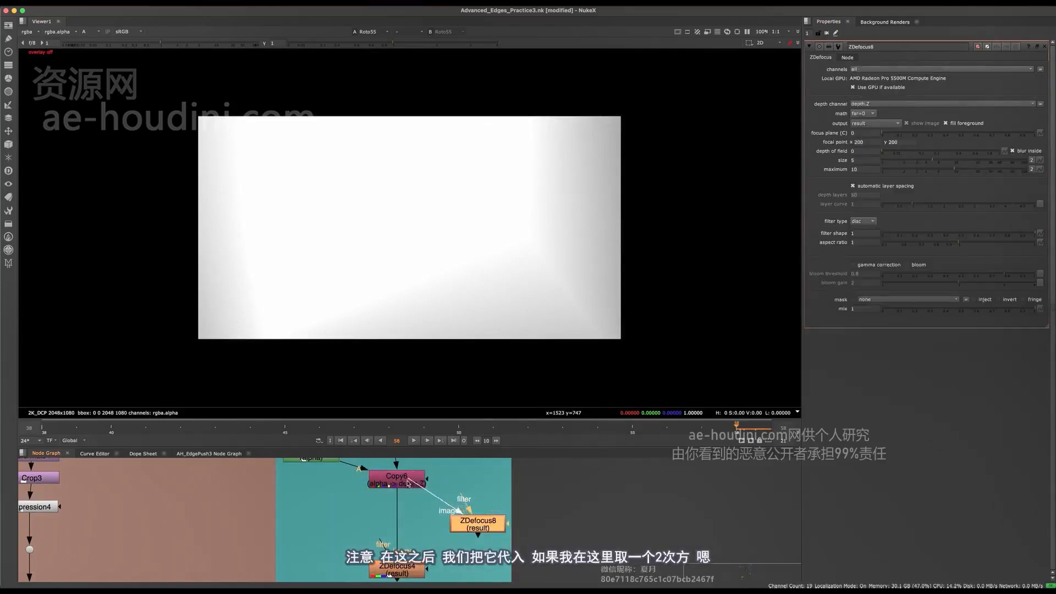
left_click_drag(408, 483, 406, 482)
left_click_drag(480, 526, 496, 534)
key("1")
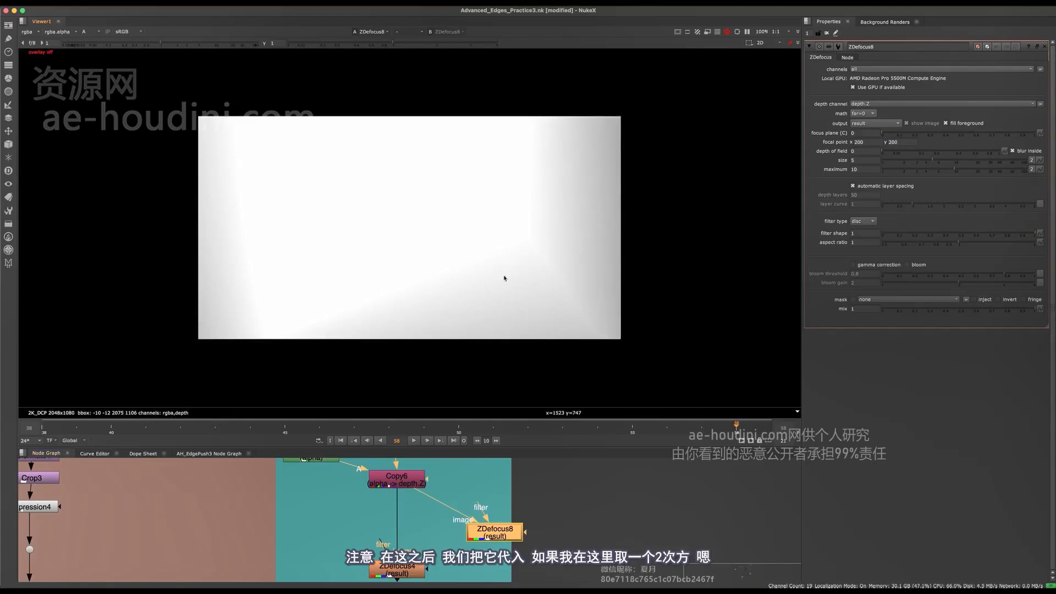
key("a")
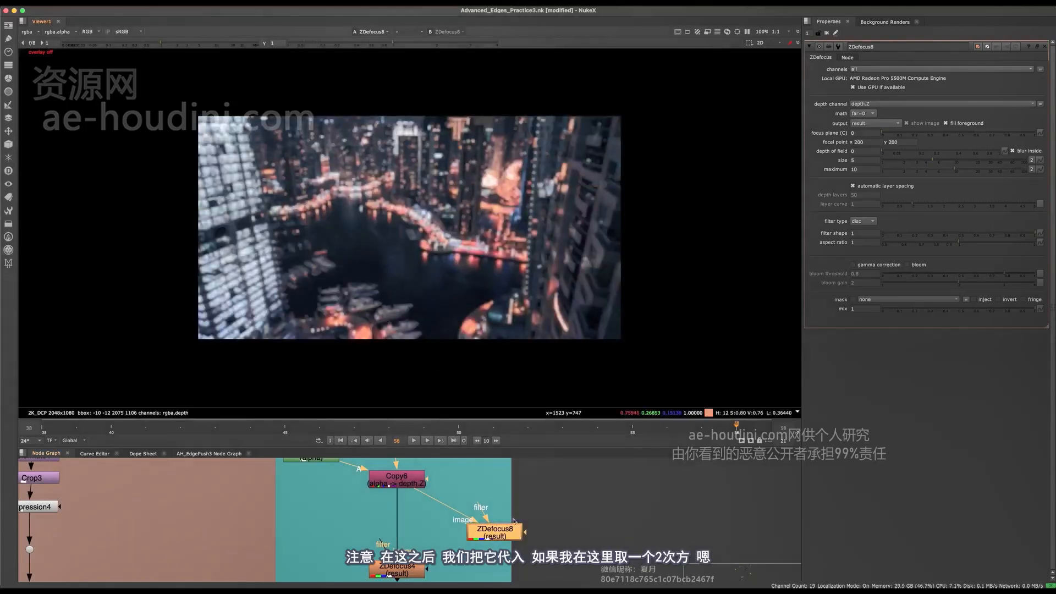
key("f")
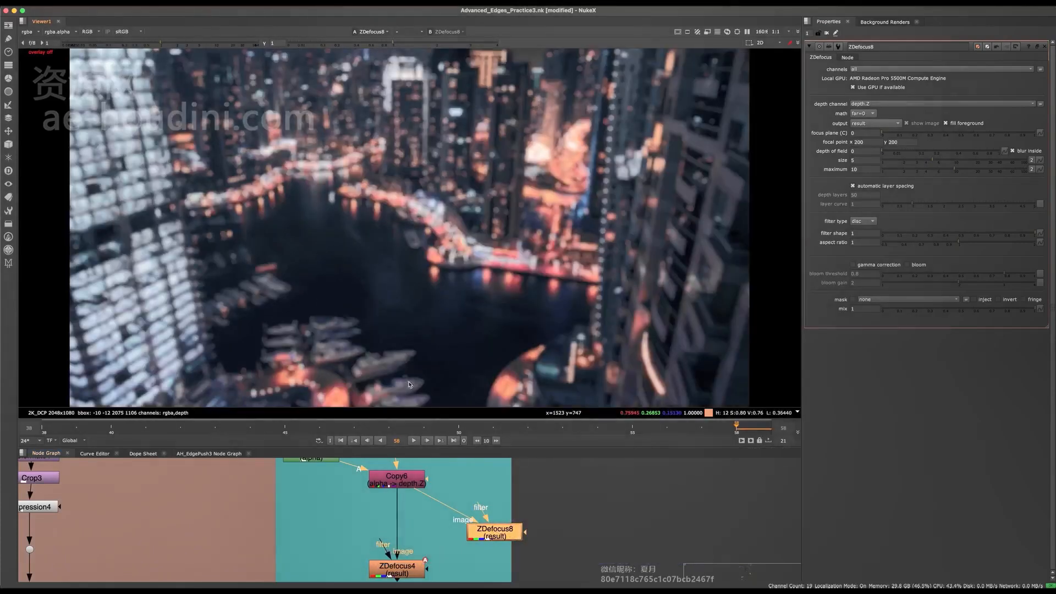
Review the depth channel feeding the new ZDefocus node from Copy6, and set its math to far=1
middle_click_drag(352, 489, 372, 519)
left_click_drag(336, 474, 347, 479)
left_click(415, 507)
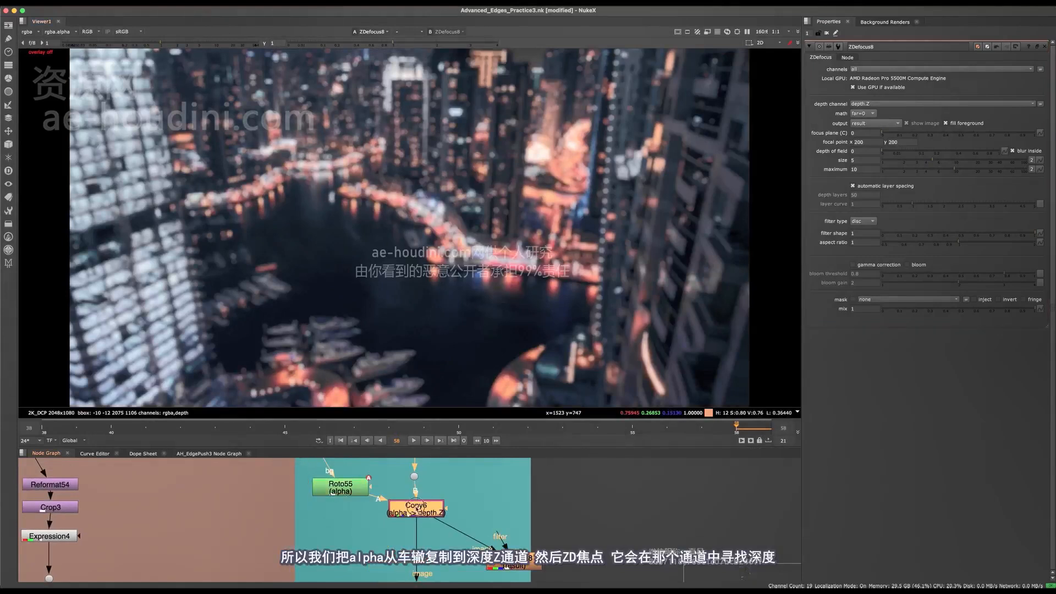
left_click_drag(514, 565, 511, 548)
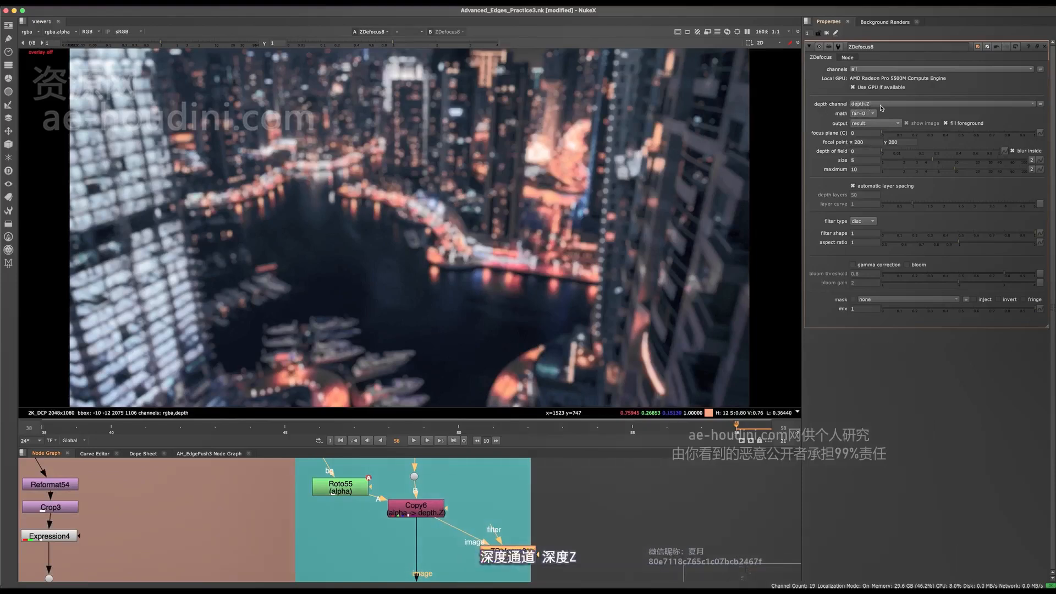
scroll(772, 147, "up", 1)
scroll(753, 146, "down", 3)
scroll(775, 143, "up", 3)
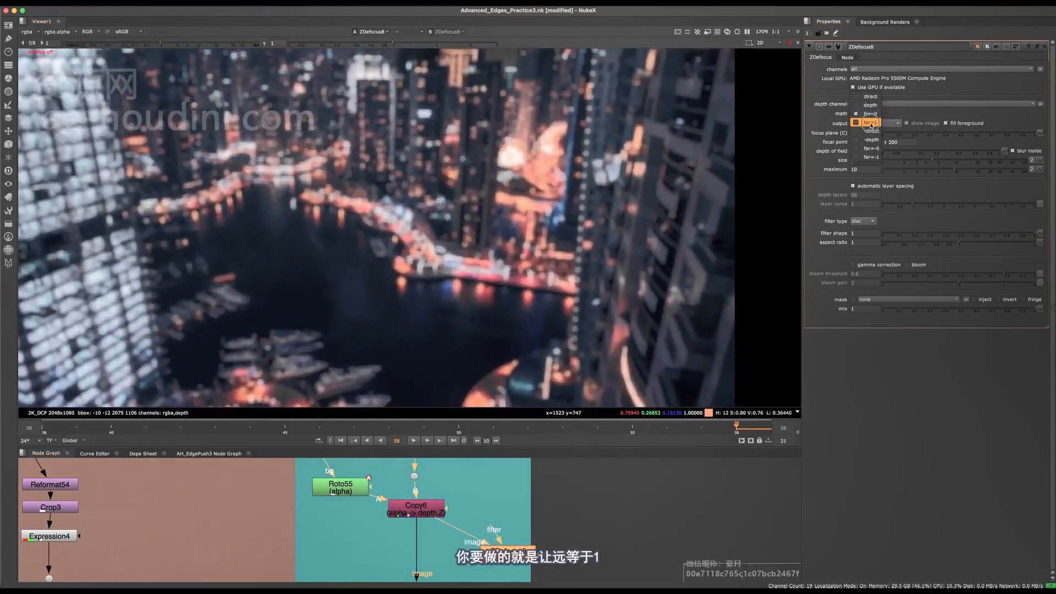
left_click(871, 122)
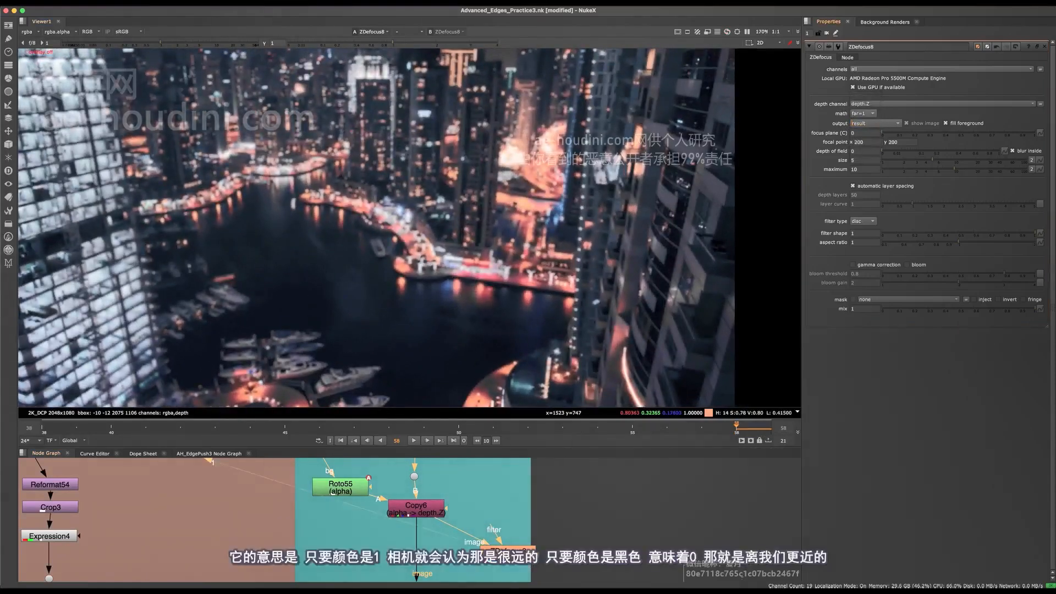
View the Roto55 alpha as the depth mask, and inspect the new ZDefocus node's colour result up close
mouse_move(345, 488)
middle_mouse_down()
mouse_move(329, 464)
mouse_move(346, 481)
middle_mouse_up()
left_click(347, 482)
key("1")
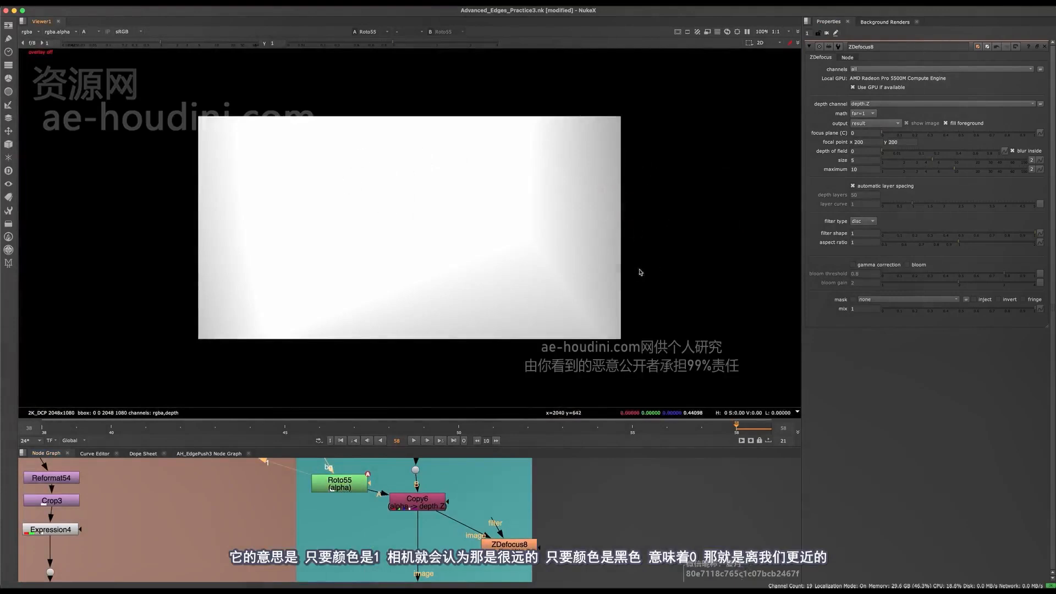
middle_click_drag(511, 552, 493, 521)
left_click(468, 508)
key("1")
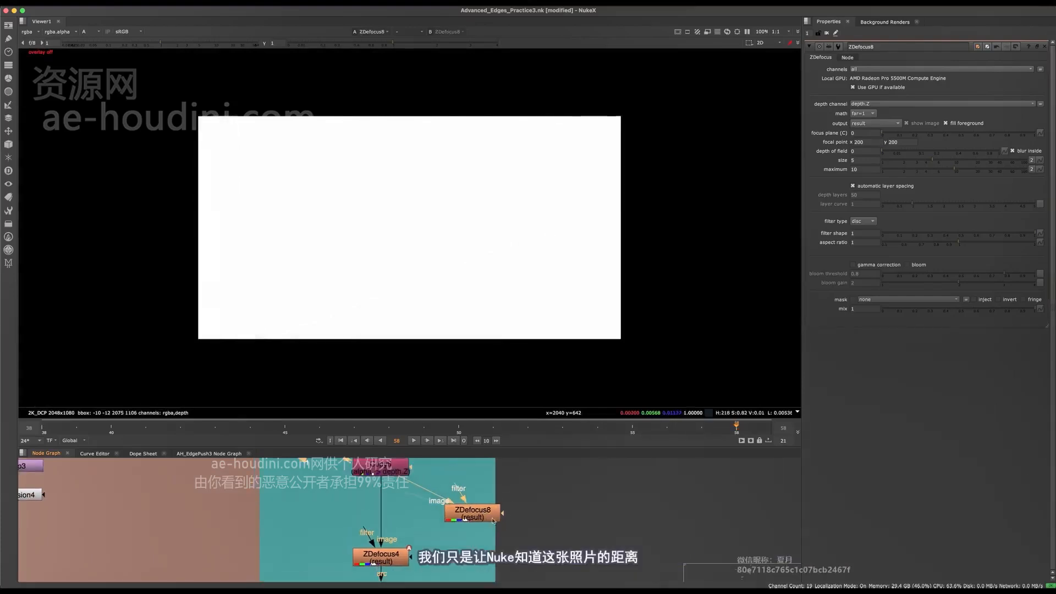
key("a")
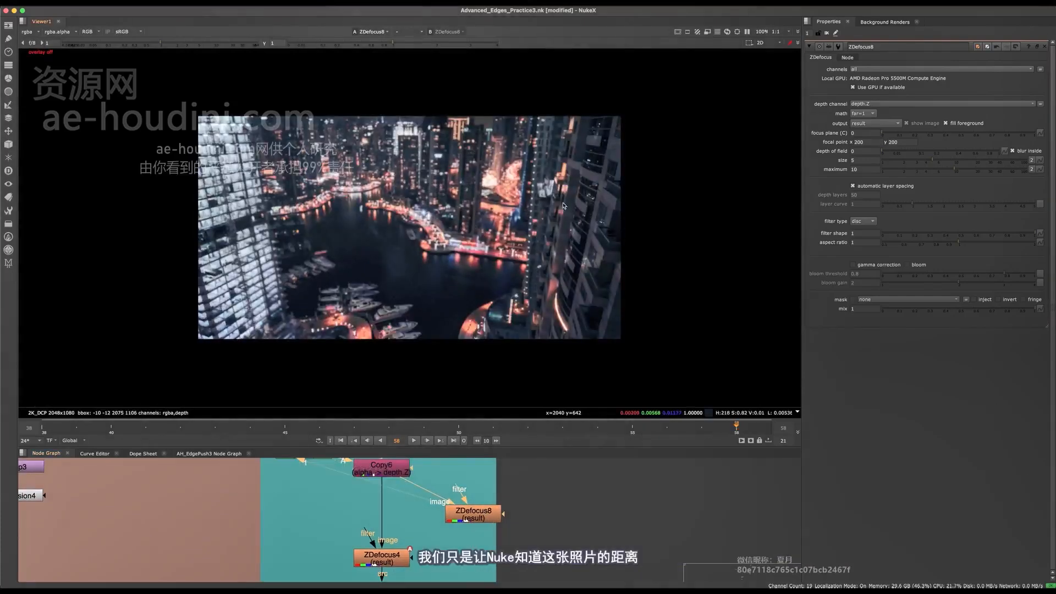
scroll(397, 117, "up", 10)
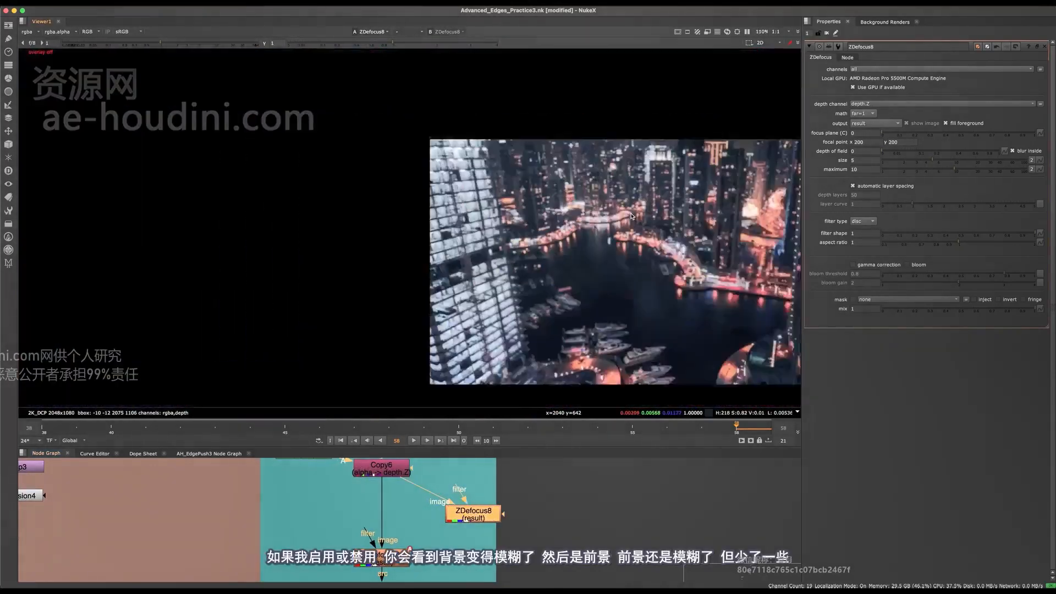
Compare the city plate close up with the ZDefocus8 node enabled and disabled, checking the background and foreground blur
scroll(493, 240, "down", 9)
scroll(492, 240, "up", 9)
scroll(448, 224, "down", 5)
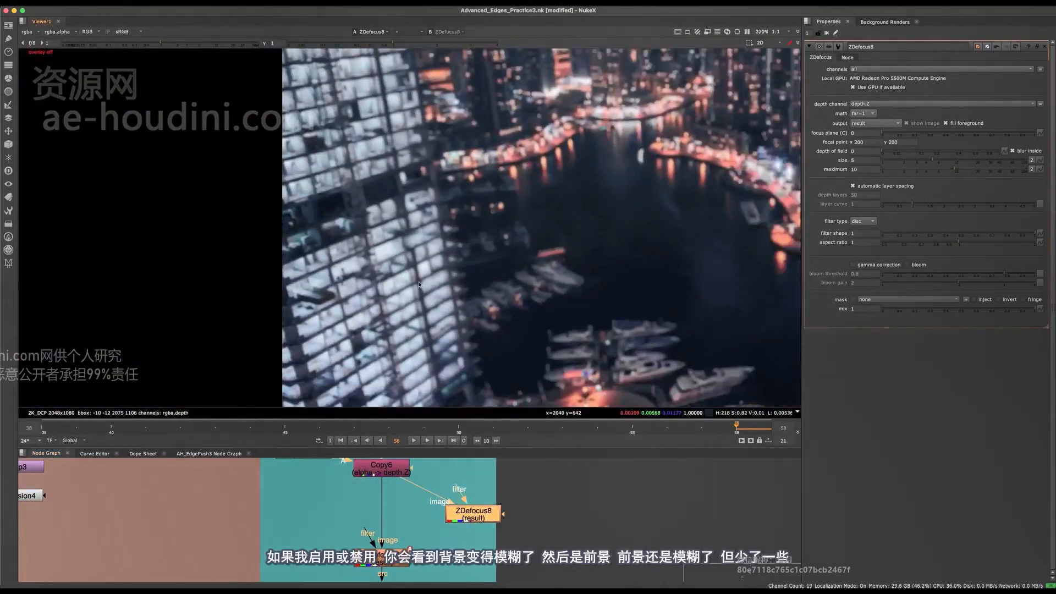
middle_click_drag(410, 333, 362, 353)
key("d")
key("d")
key("d")
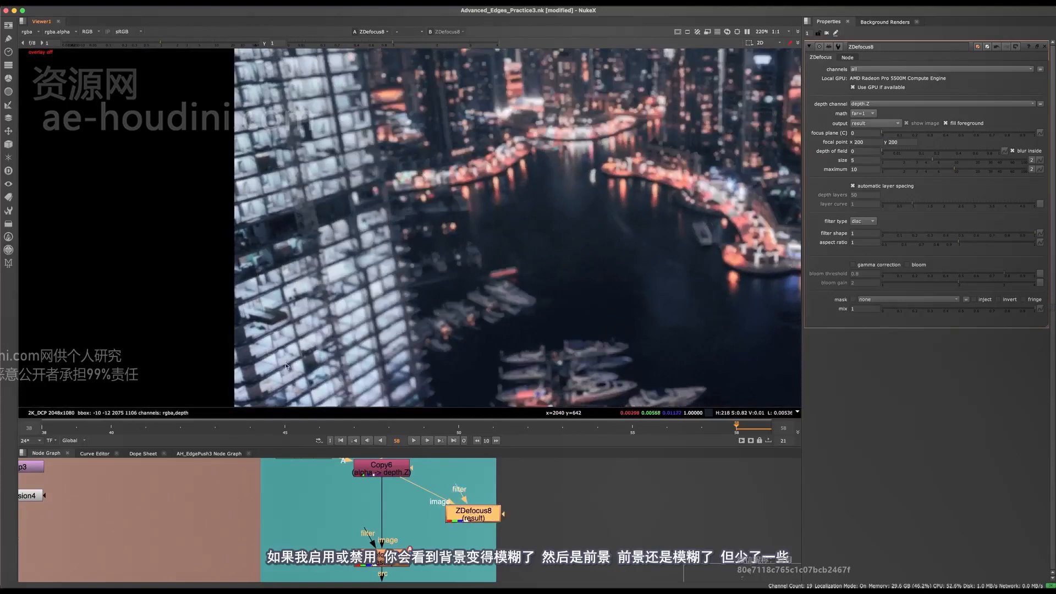
Open the Roto55 settings, show its overlay with Bezier1 selected, and inspect how its soft shape affects the defocus
middle_click_drag(321, 462, 332, 531)
double_click(324, 519)
key("f")
key("o")
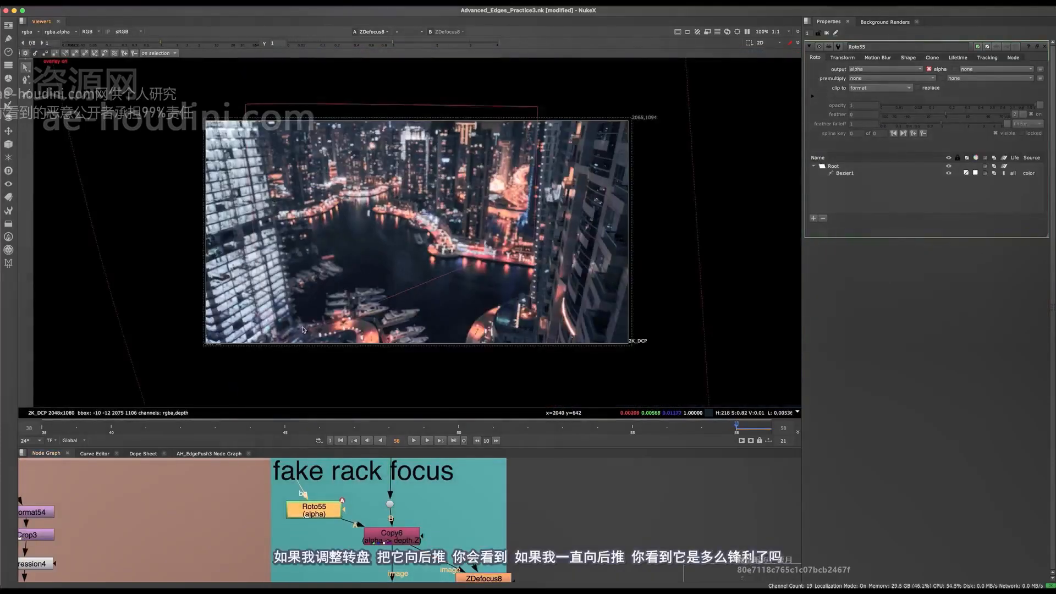
left_click(279, 345)
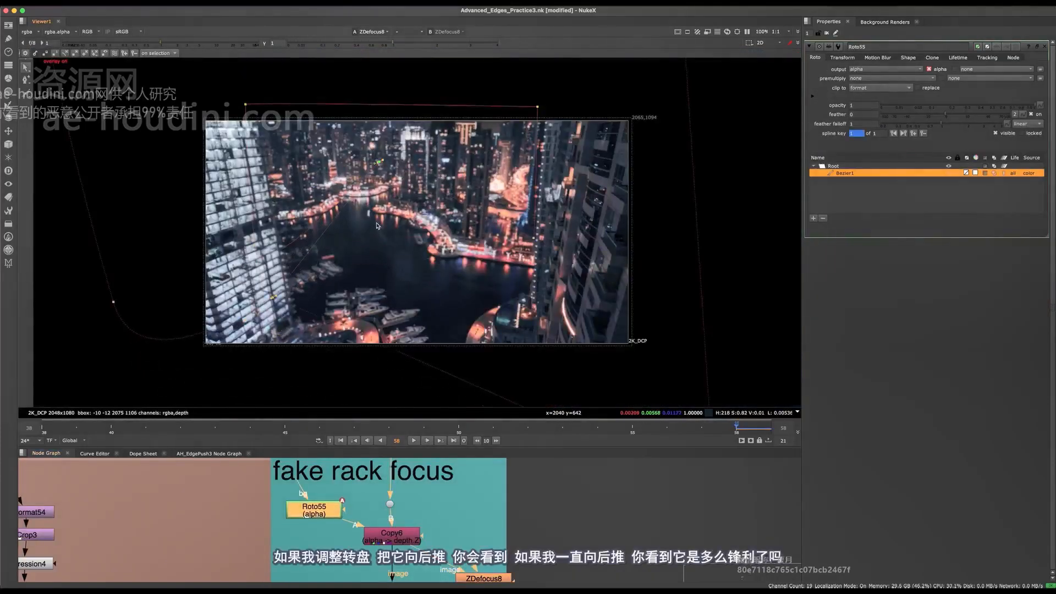
scroll(298, 301, "up", 8)
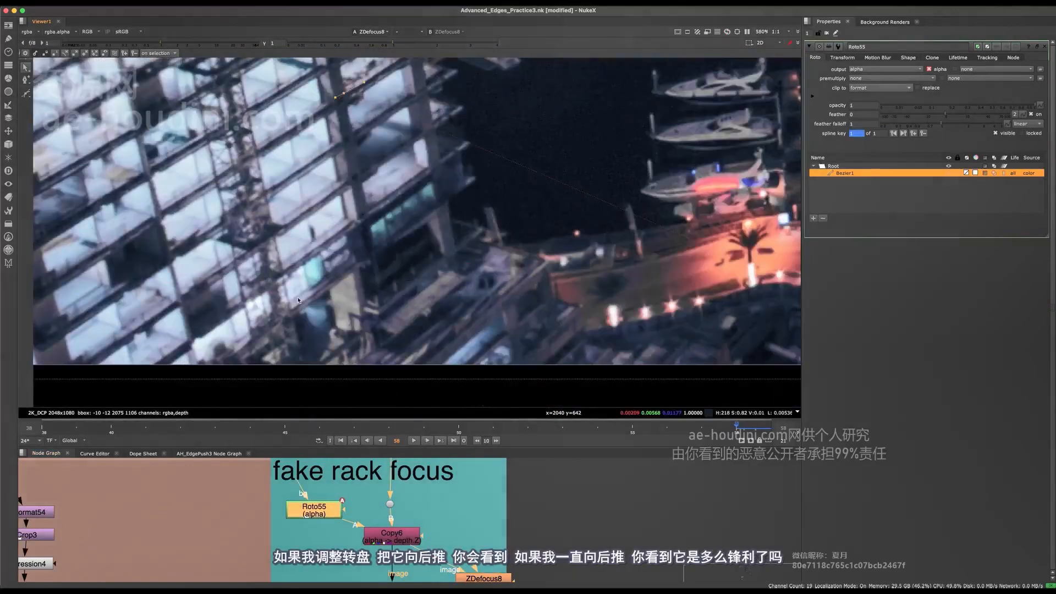
scroll(316, 296, "down", 7)
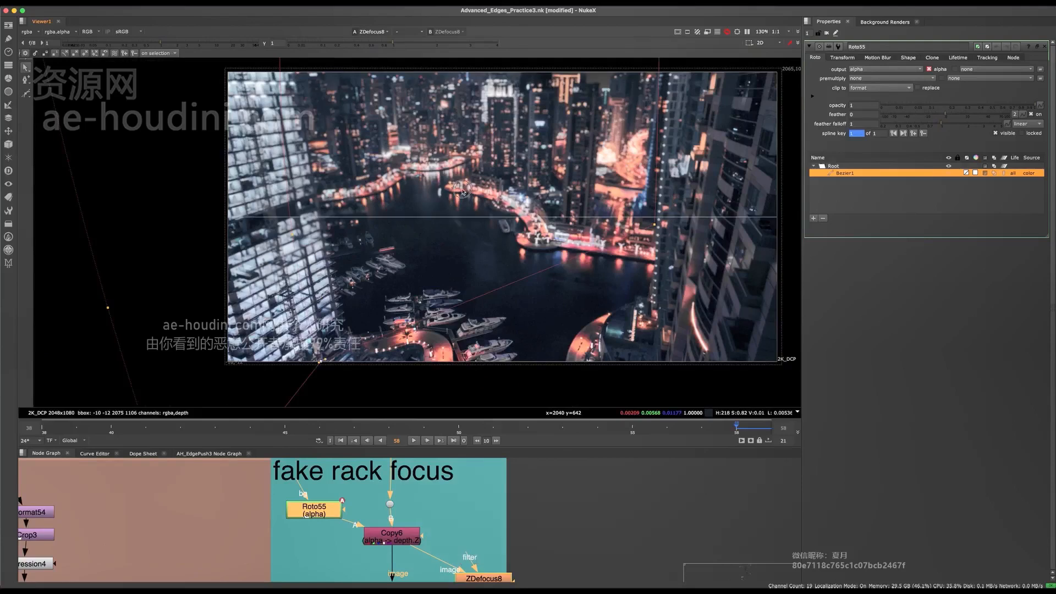
key("f")
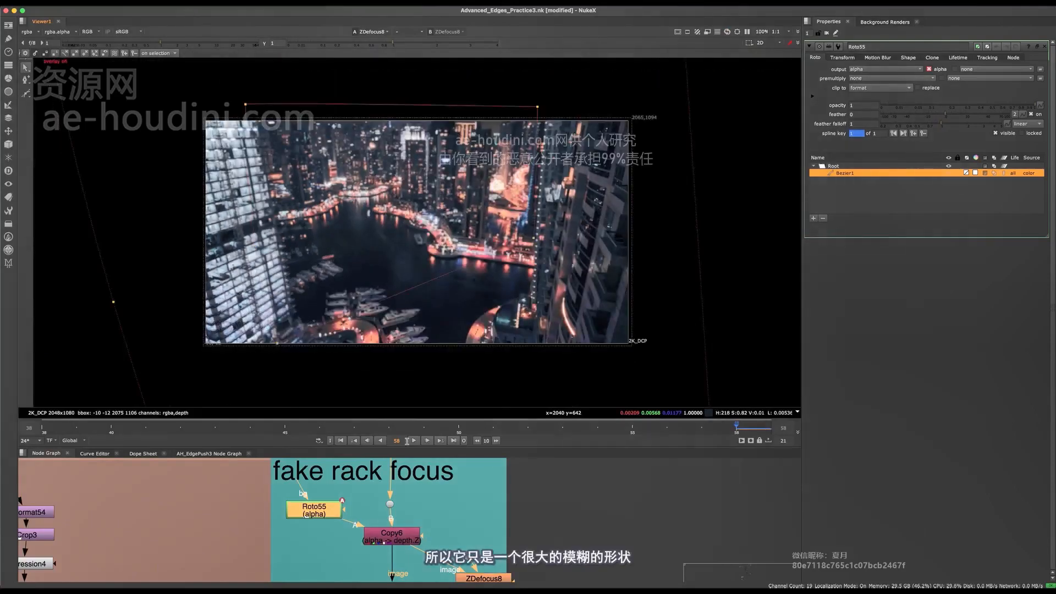
Set the ZDefocus8 filter type to bladed and compare its bokeh with the disc filter on the city lights
middle_click_drag(510, 561, 477, 501)
scroll(473, 509, "up", 2)
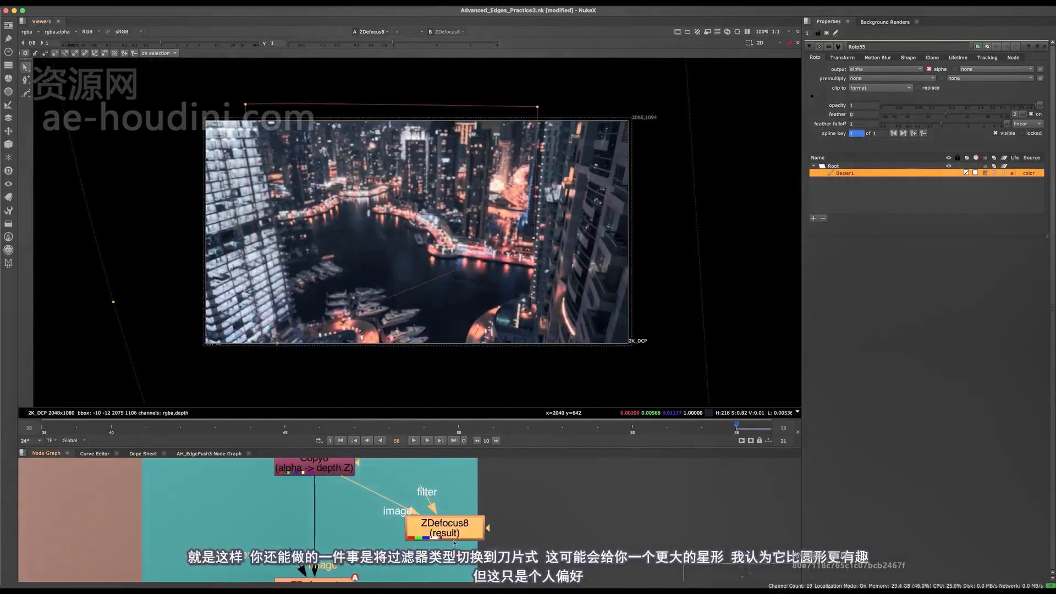
double_click(455, 532)
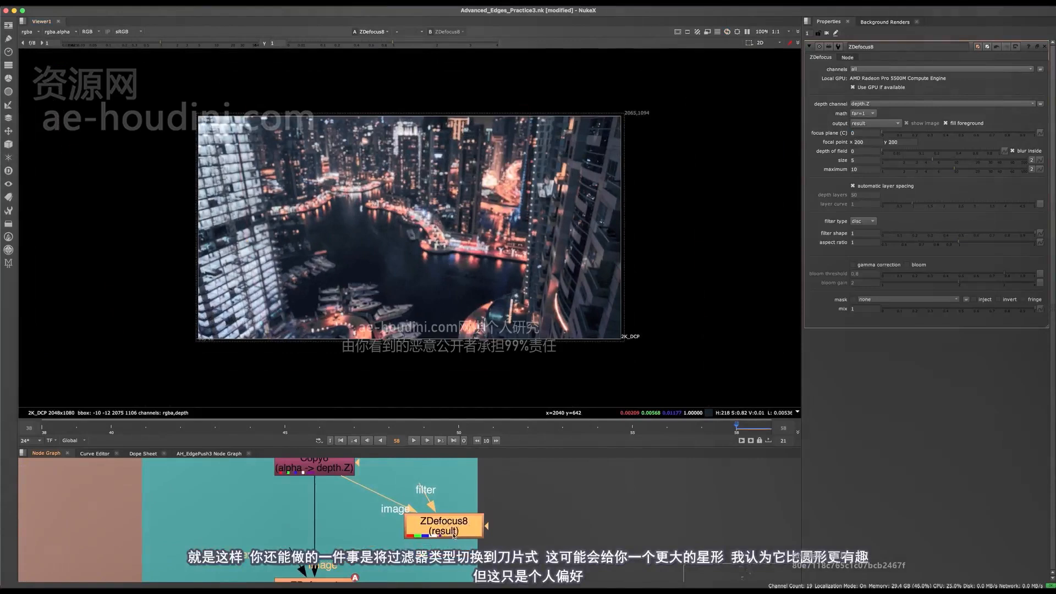
left_click(857, 223)
left_click(868, 230)
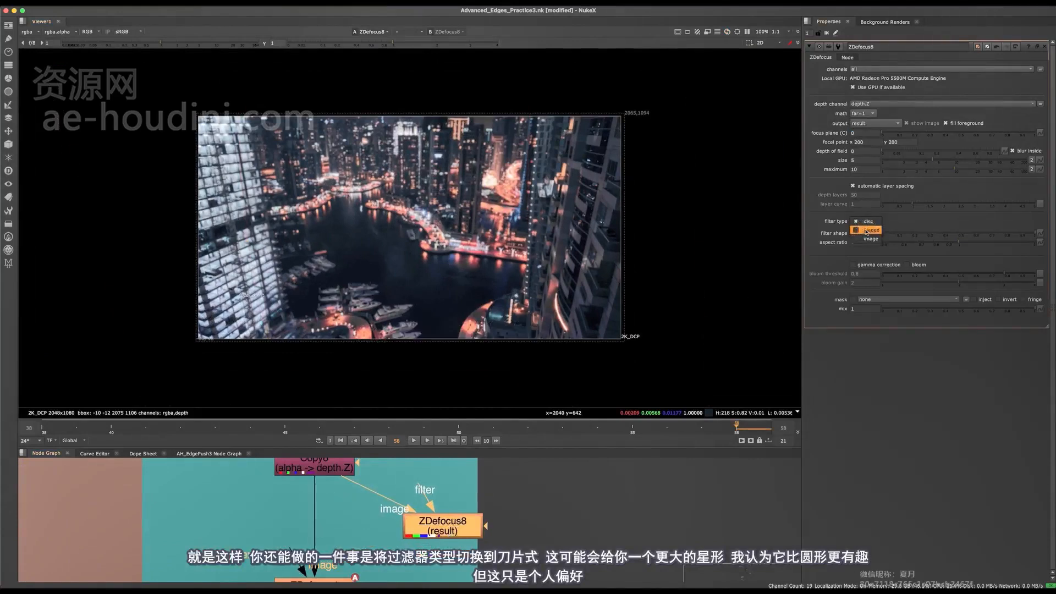
scroll(406, 147, "up", 5)
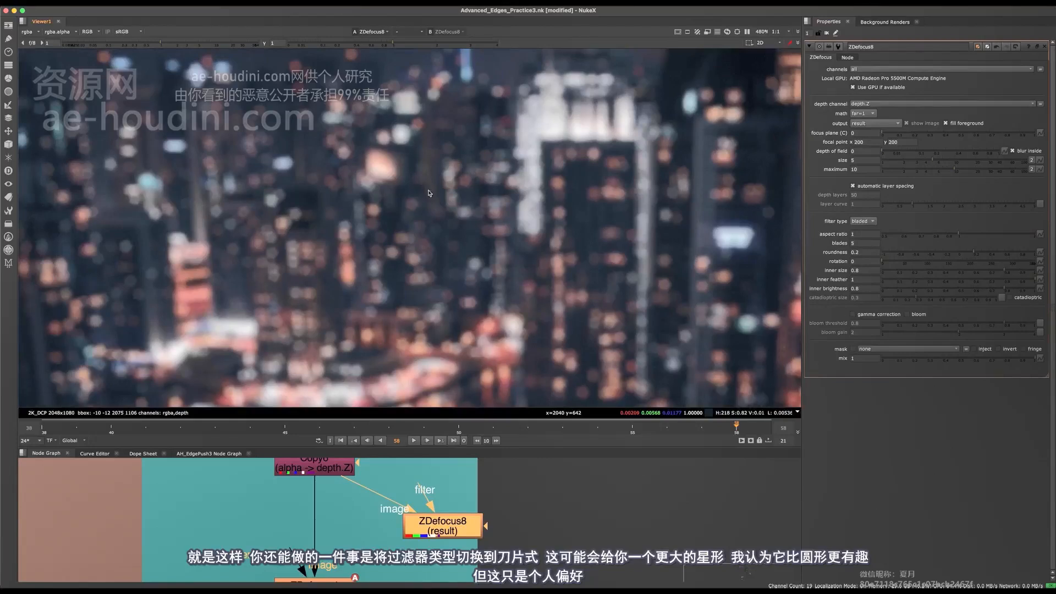
scroll(415, 230, "up", 4)
left_click(862, 222)
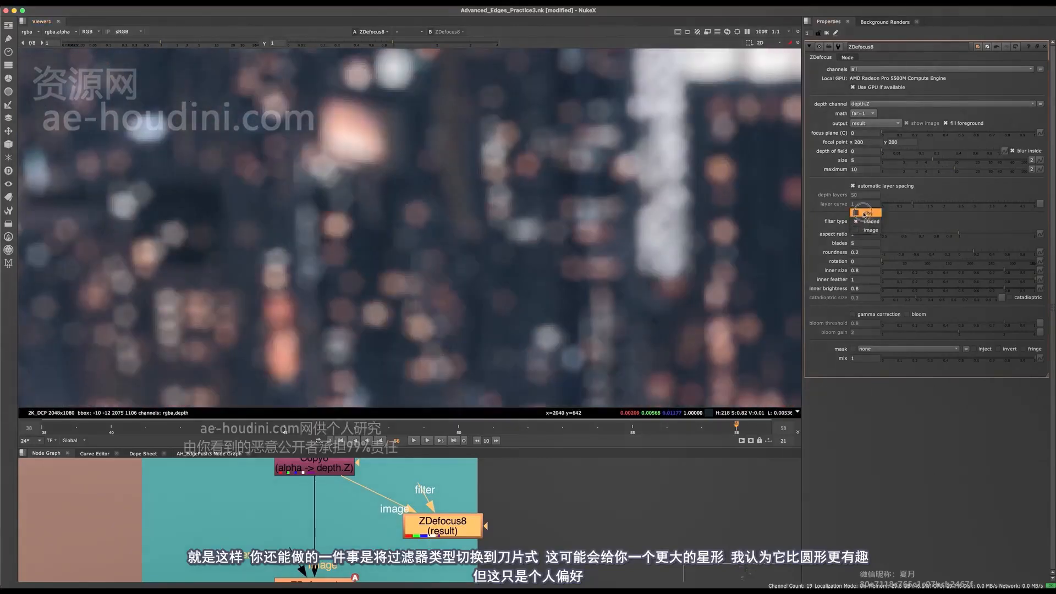
left_click(859, 214)
left_click(867, 229)
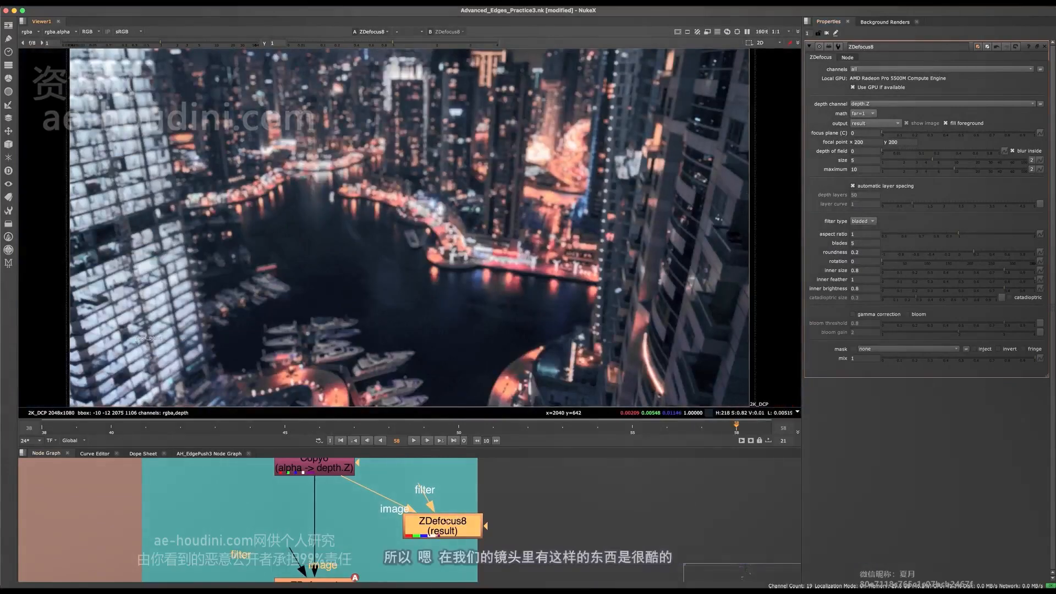
Remove the ZDefocus8 test node, view the ZDefocus4 result, and select the fake rack focus backdrop with its nodes
left_click(410, 521)
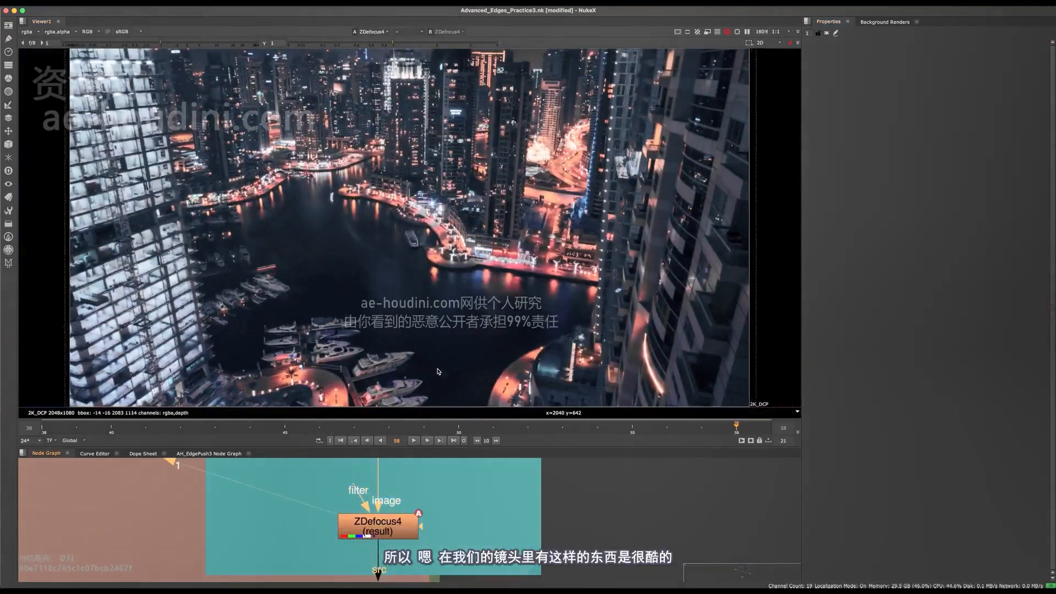
key("1")
left_click(374, 527)
key("space")
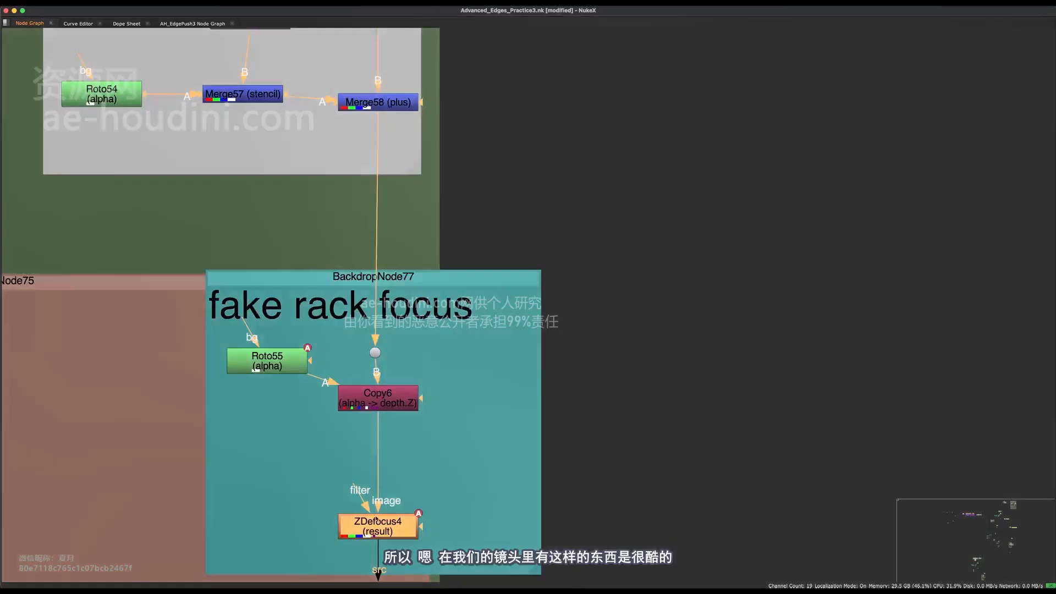
middle_click_drag(459, 404, 598, 288)
left_click_drag(610, 214, 343, 429)
left_click_drag(789, 137, 335, 465)
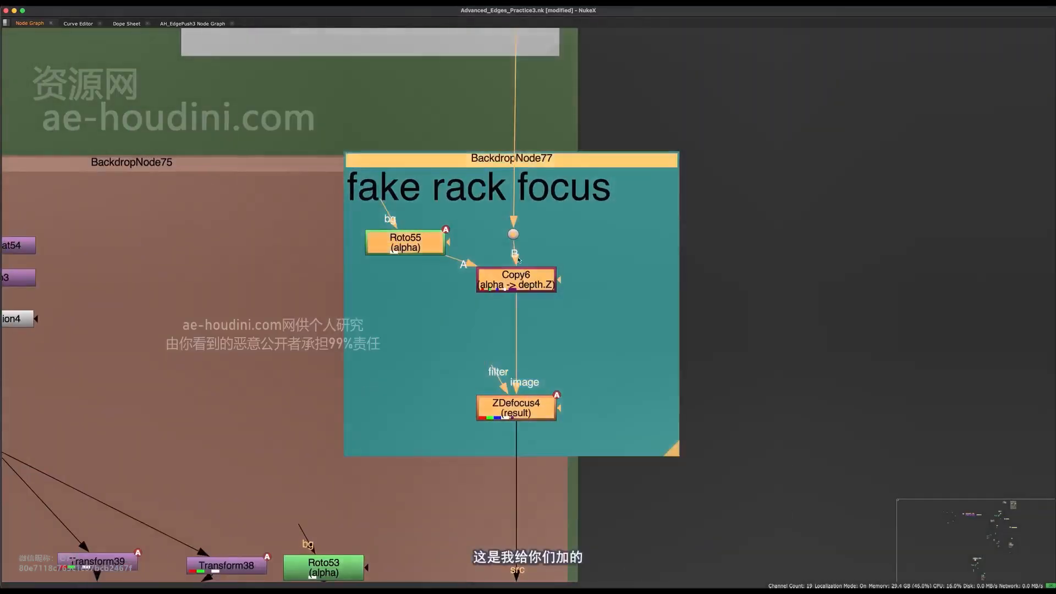
Select the other fake rack focus group, containing Roto57, Copy7 and ZDefocus6, beside its Scene Parallax backdrop
scroll(516, 285, "down", 15)
scroll(258, 537, "up", 12)
left_click_drag(542, 314, 352, 479)
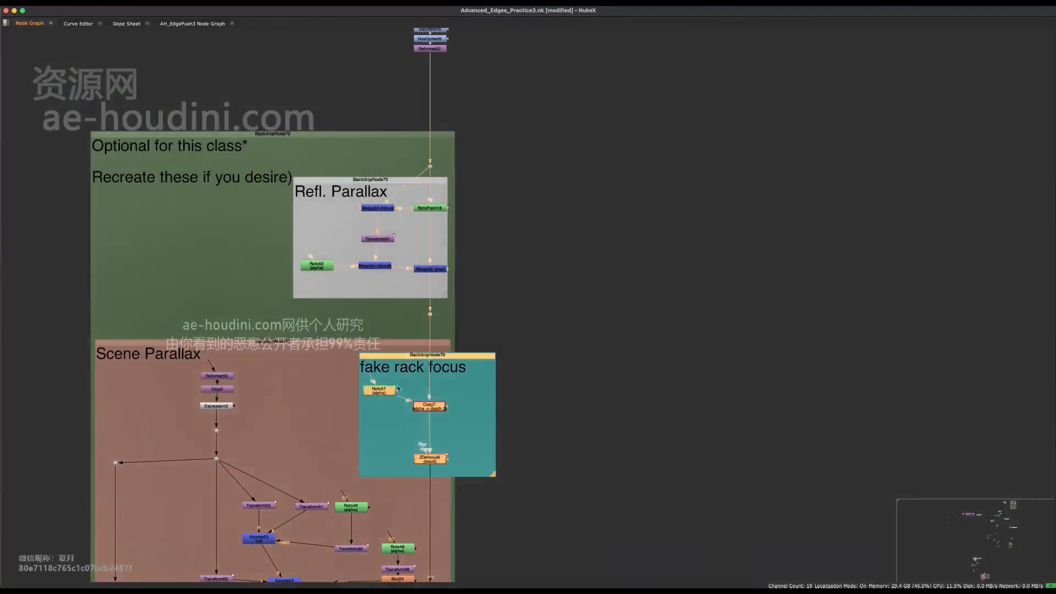
middle_click_drag(541, 350, 587, 302)
left_click(583, 308)
left_click_drag(582, 311, 412, 419)
left_click_drag(642, 267, 382, 416)
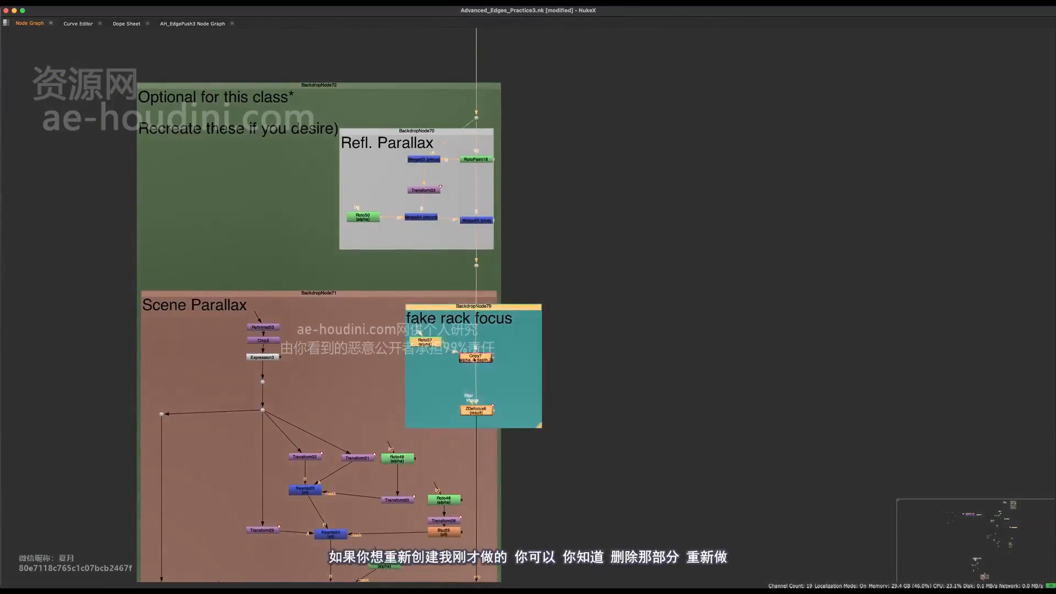
Try moving the fake rack focus group out beside the optional backdrop, and undo the move
scroll(474, 363, "up", 4)
left_click_drag(573, 261, 754, 275)
middle_click_drag(692, 304, 519, 294)
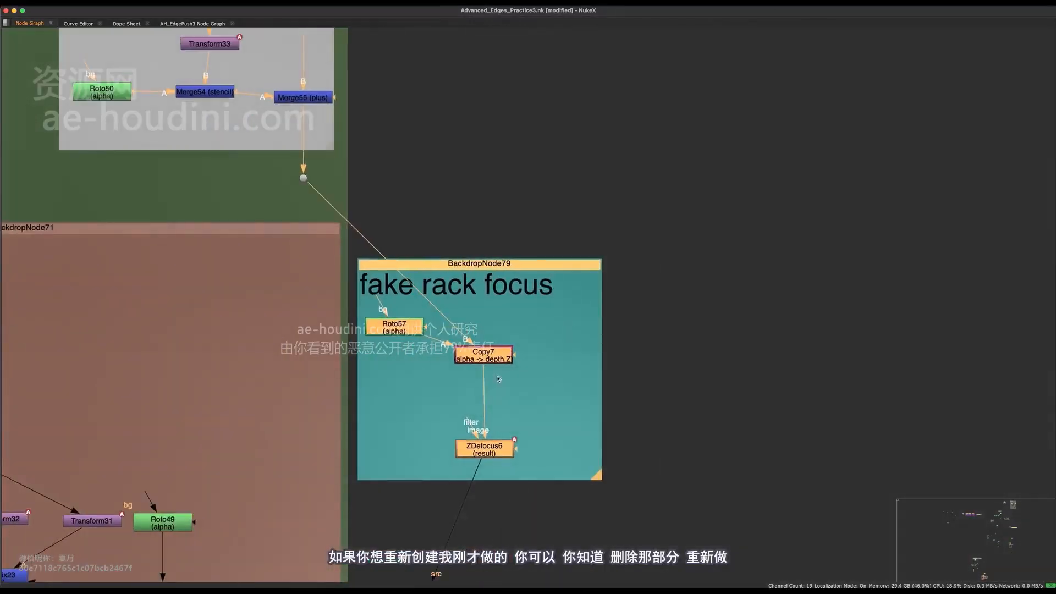
middle_click_drag(498, 379, 592, 363)
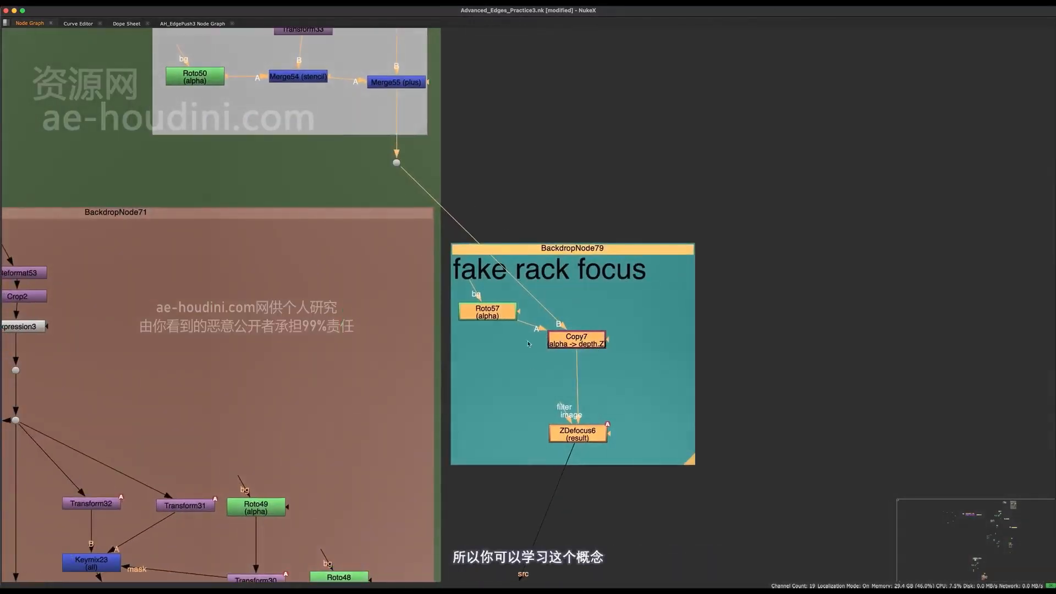
key("super+z")
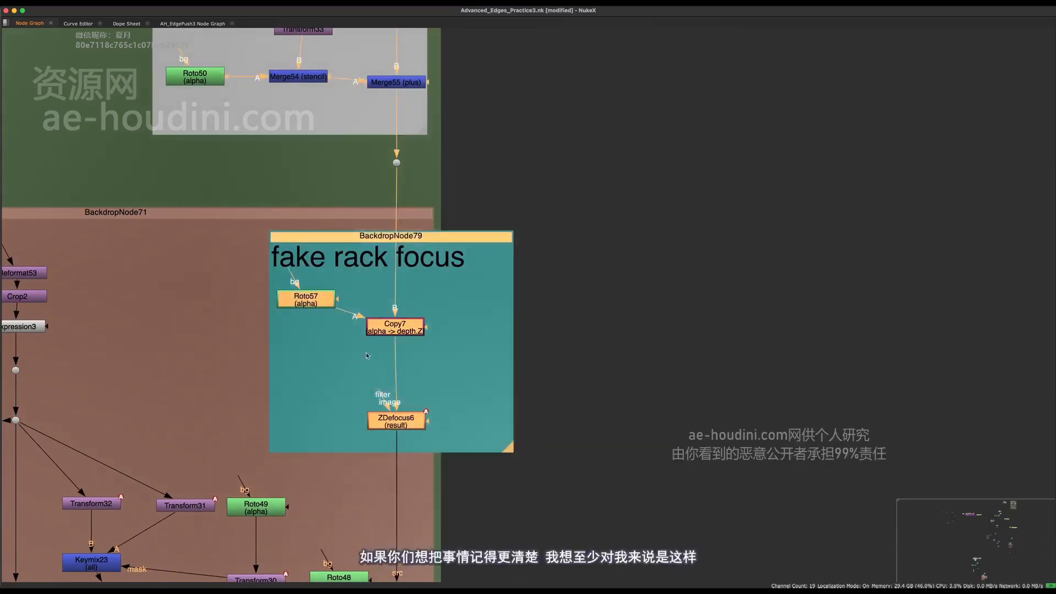
Examine how Roto57, Copy7 and ZDefocus6 connect in the background branch below Merge55
middle_click_drag(324, 216, 439, 215)
left_click_drag(631, 117, 353, 437)
middle_click_drag(545, 271, 607, 300)
left_click(607, 300)
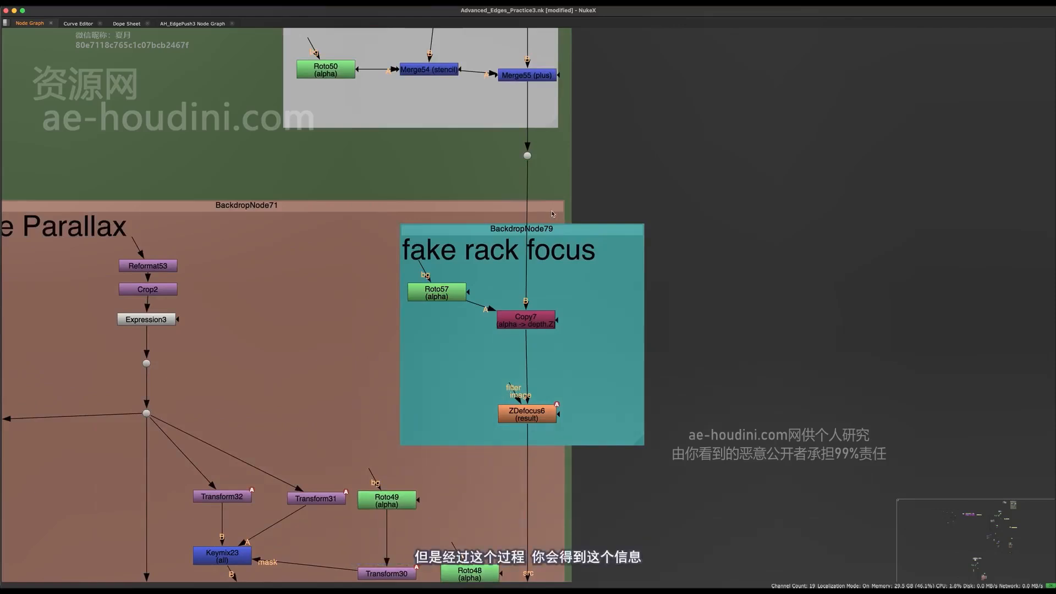
middle_click_drag(533, 167, 527, 193)
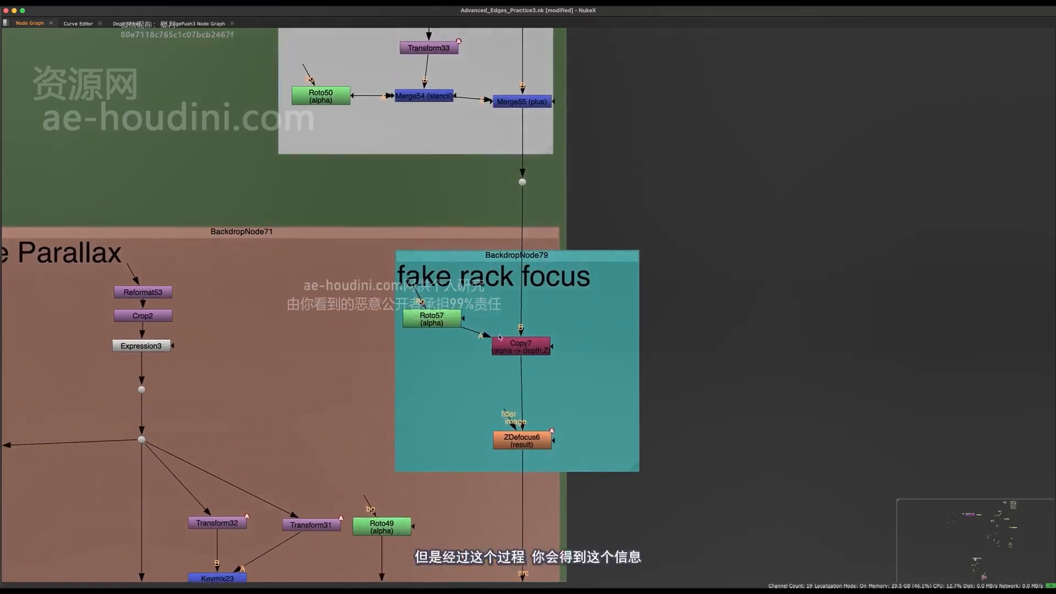
scroll(527, 192, "down", 6)
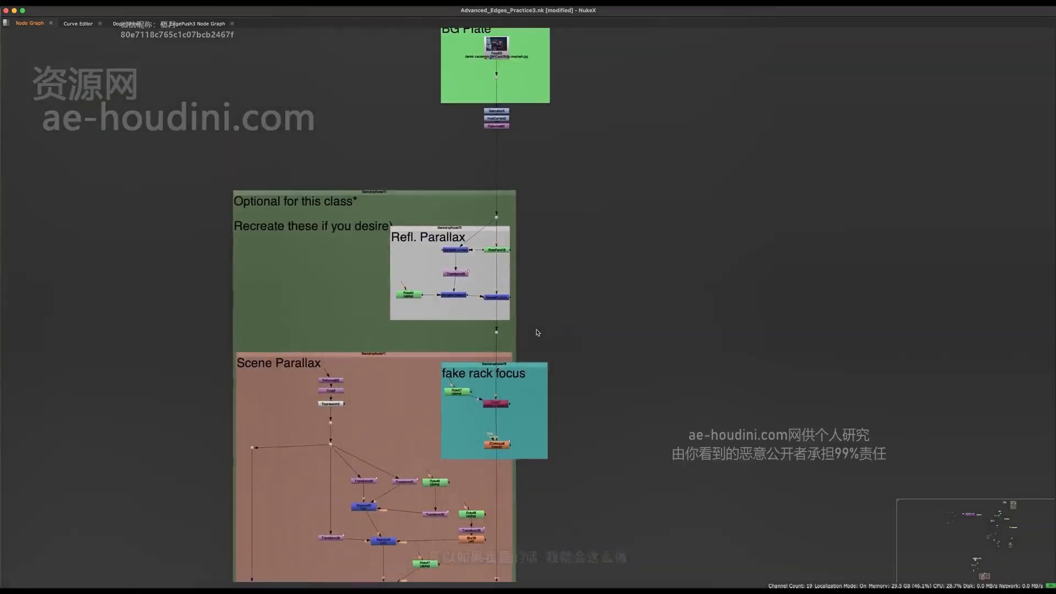
Examine the Refl. Parallax, Scene Parallax and fake rack focus groups in the optional section of the script
middle_click_drag(537, 270, 540, 342)
left_click_drag(555, 278, 384, 384)
left_click_drag(612, 278, 385, 385)
middle_click_drag(381, 357, 424, 233)
left_click_drag(730, 140, 245, 573)
middle_click_drag(494, 365, 480, 295)
left_click(484, 238)
left_click_drag(618, 110, 442, 305)
middle_click_drag(440, 231, 457, 170)
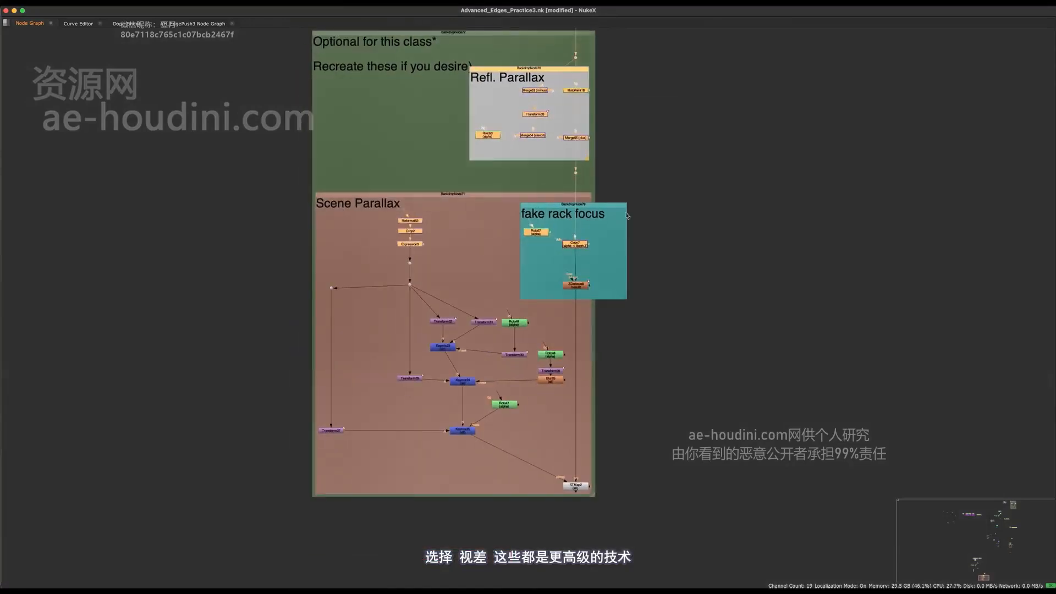
left_click_drag(744, 147, 308, 516)
middle_click_drag(538, 236, 511, 323)
left_click(547, 270)
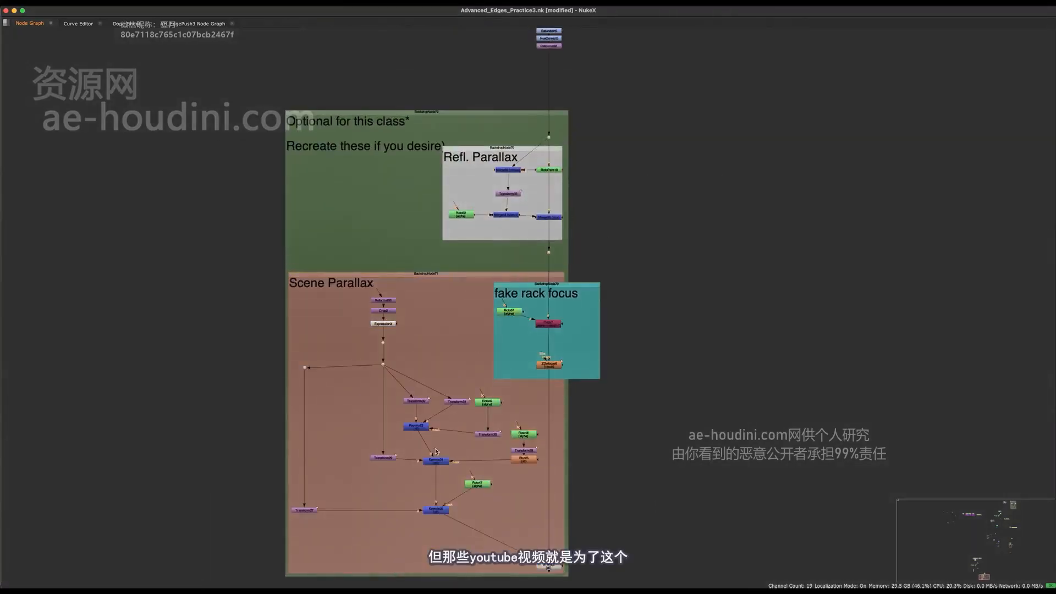
Examine the BG Plate branch above the optional section and its place in the overall node graph
middle_click_drag(534, 266, 474, 300)
scroll(474, 300, "down", 5)
middle_click_drag(476, 251, 485, 308)
scroll(485, 308, "up", 5)
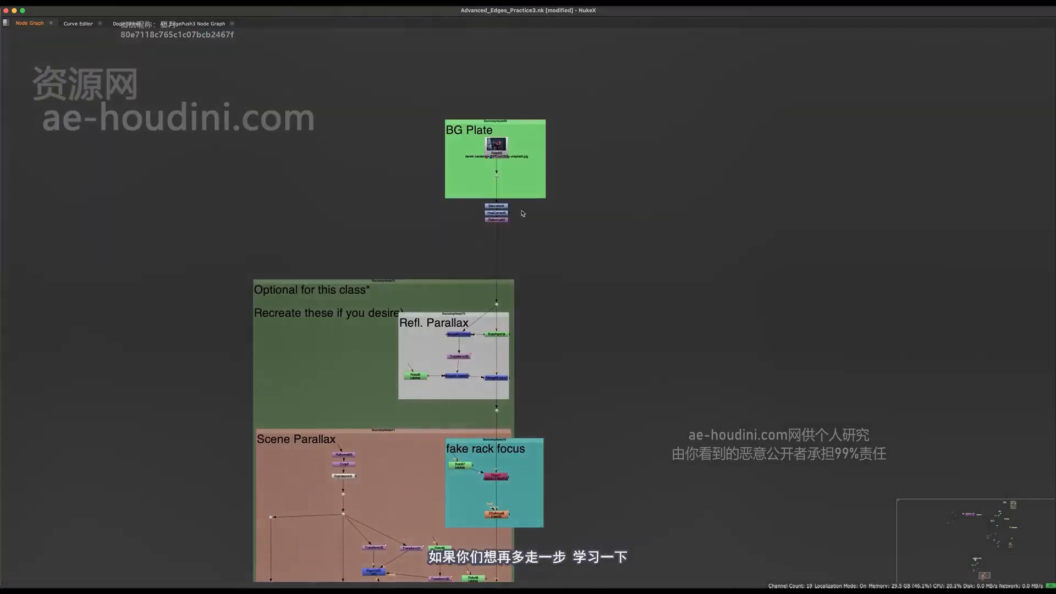
scroll(487, 304, "down", 8)
middle_click_drag(621, 127, 390, 480)
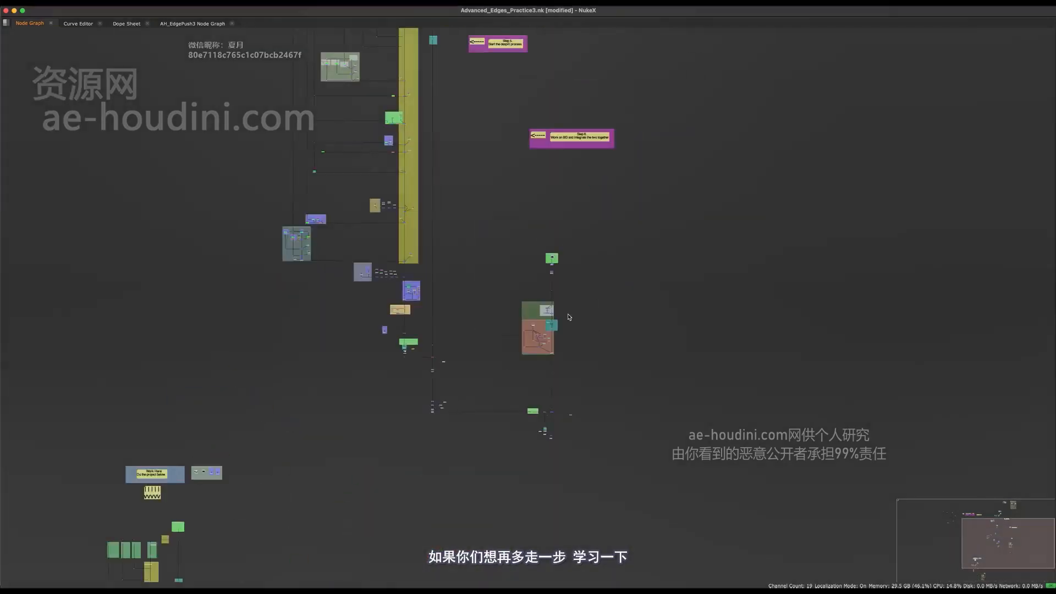
Follow the background branch down to where it meets the character and view the Merge35 composite
scroll(561, 347, "up", 5)
middle_click_drag(538, 383, 559, 357)
scroll(550, 360, "up", 4)
middle_click_drag(490, 367, 438, 537)
key("space")
middle_click_drag(490, 462, 468, 577)
left_click(443, 543)
key("1")
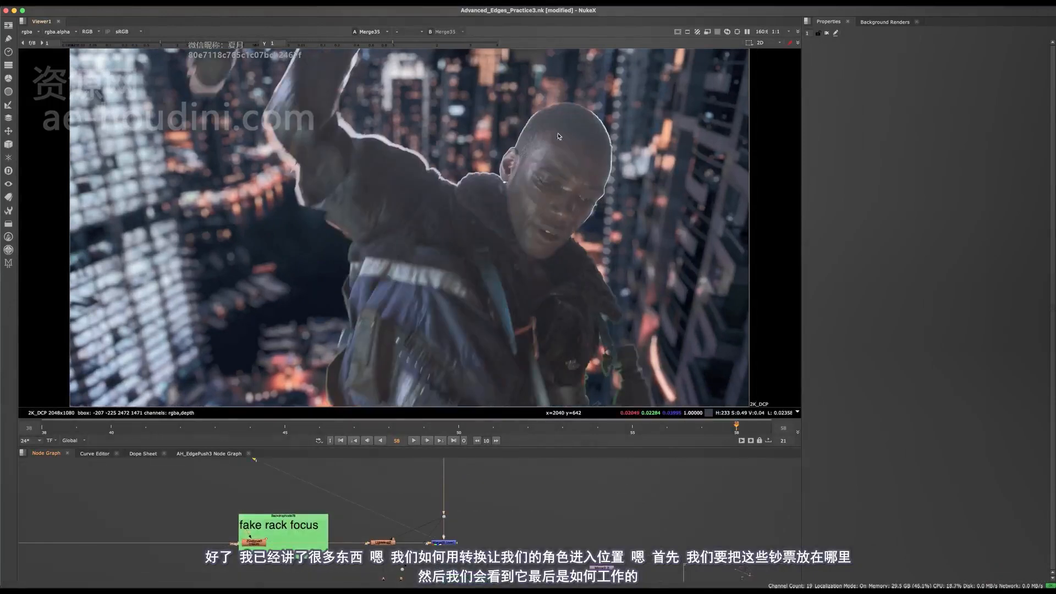
Locate and select the premult node at the bottom of the character branch, before the green fake rack focus group
scroll(443, 506, "down", 2)
middle_click_drag(424, 479, 385, 569)
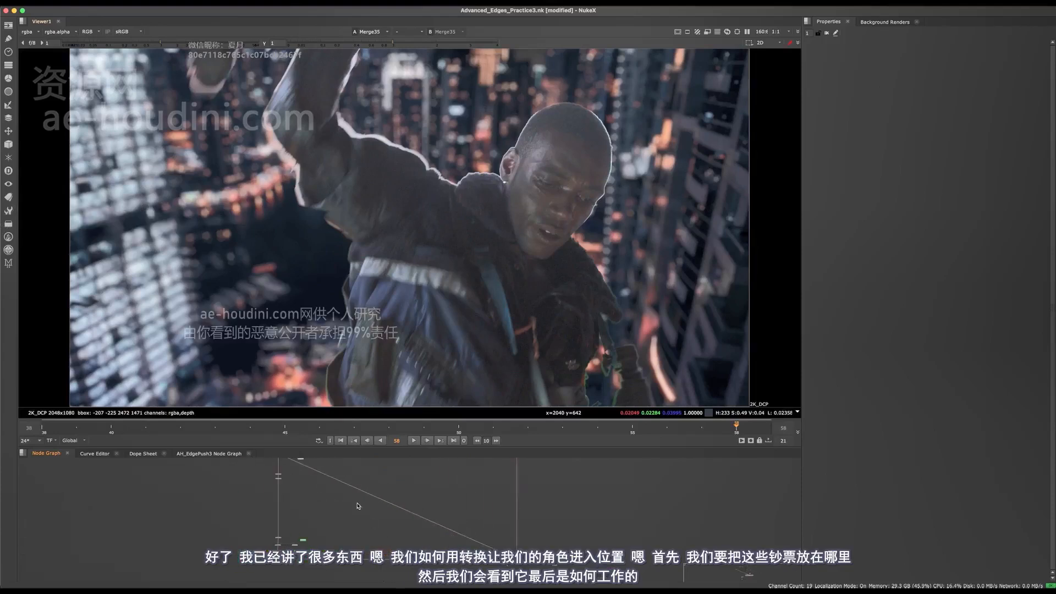
middle_click_drag(368, 468, 355, 499)
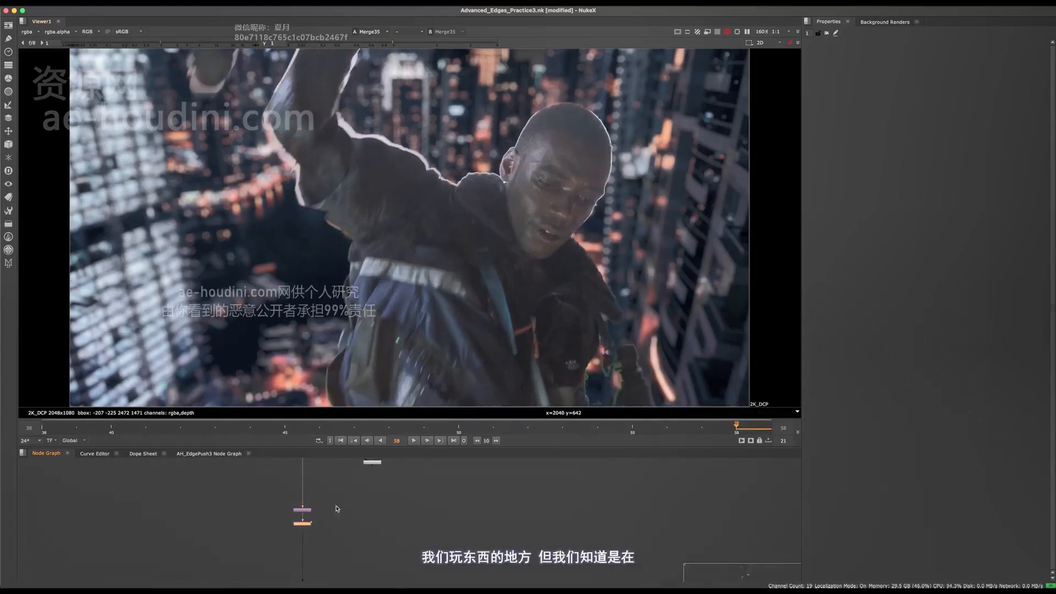
key("space")
middle_click_drag(432, 505, 425, 413)
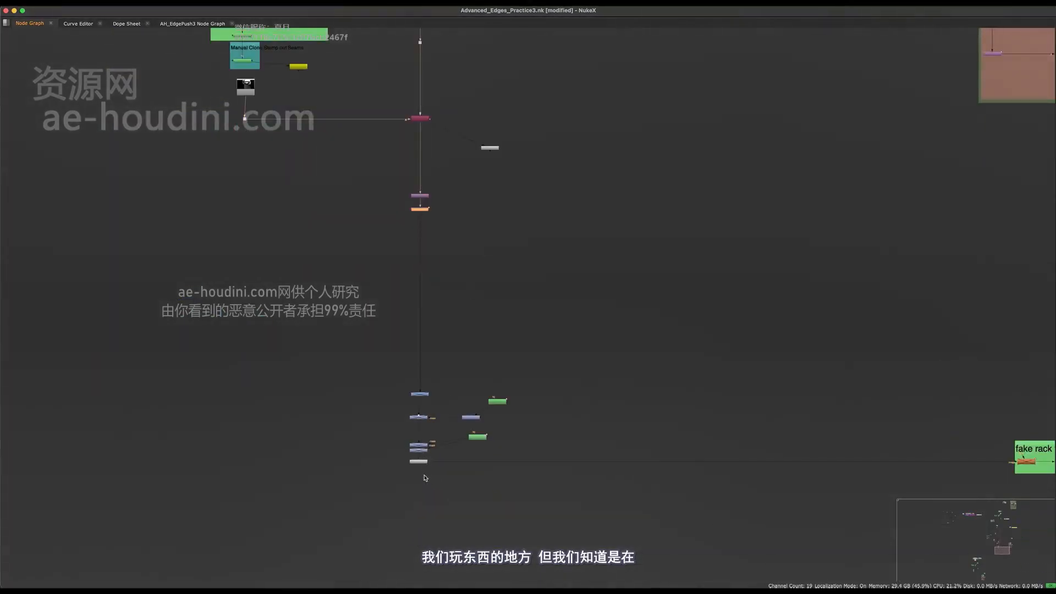
left_click_drag(423, 463, 419, 482)
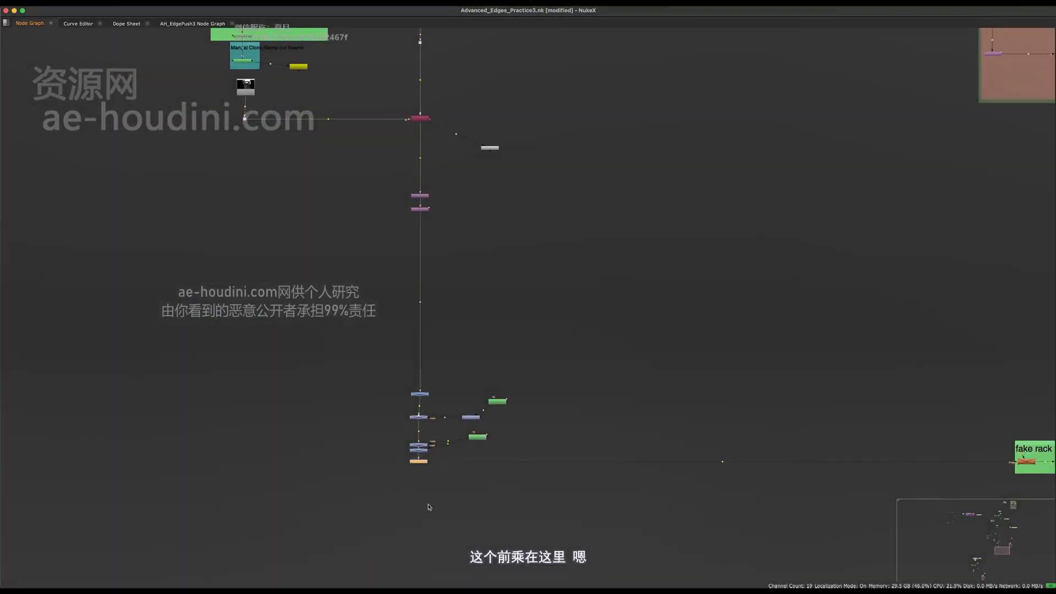
Add an AH_EdgePush node beside the character branch, between the Copy node and the Reformat node
scroll(428, 507, "up", 8)
scroll(427, 389, "down", 8)
middle_click_drag(586, 352, 451, 509)
middle_click_drag(391, 311, 482, 360)
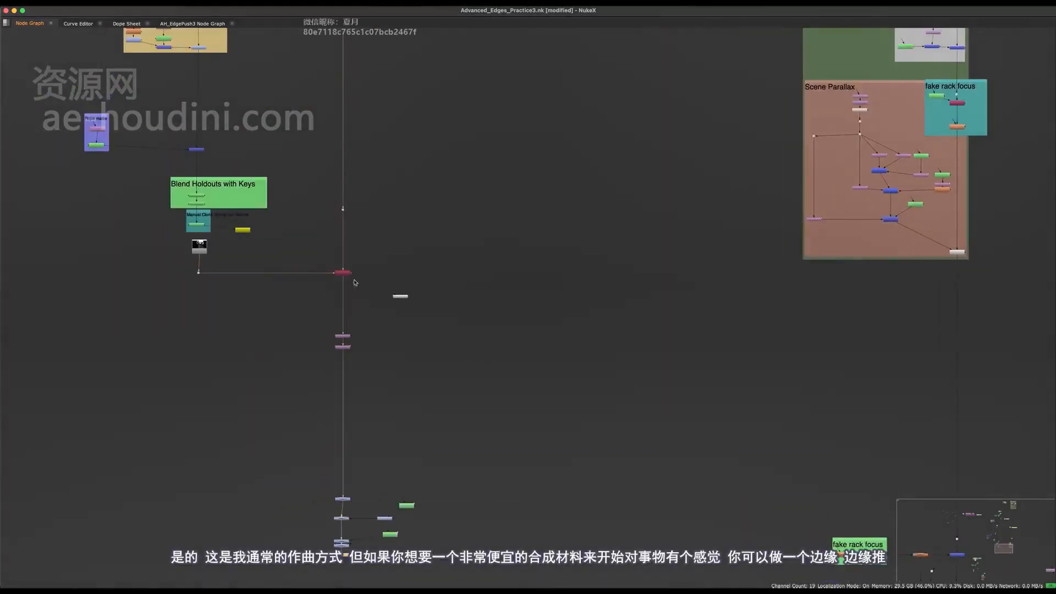
scroll(354, 283, "up", 3)
key("space")
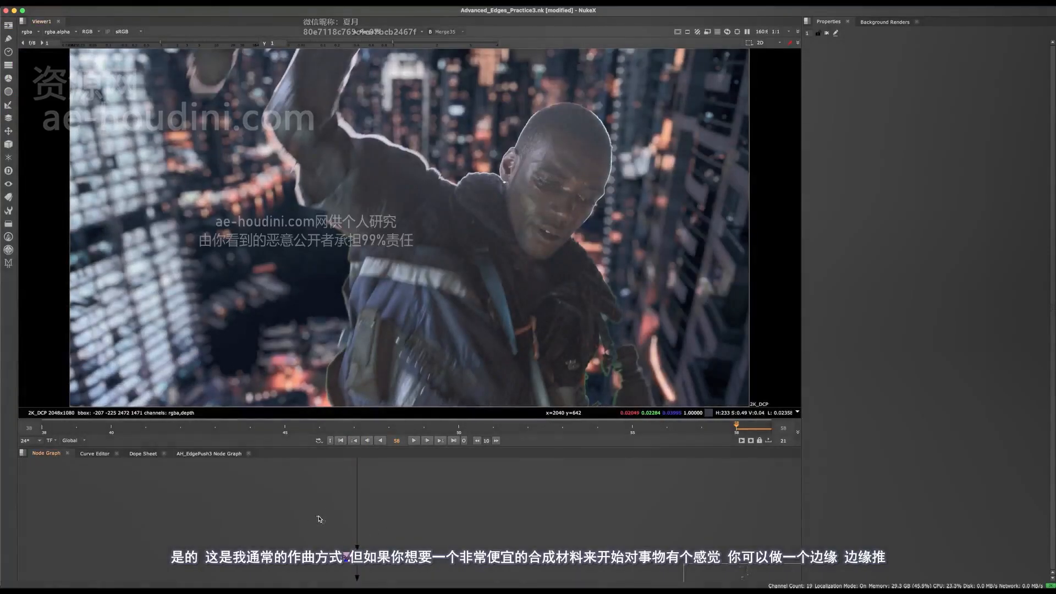
key("Tab")
type("ah_e")
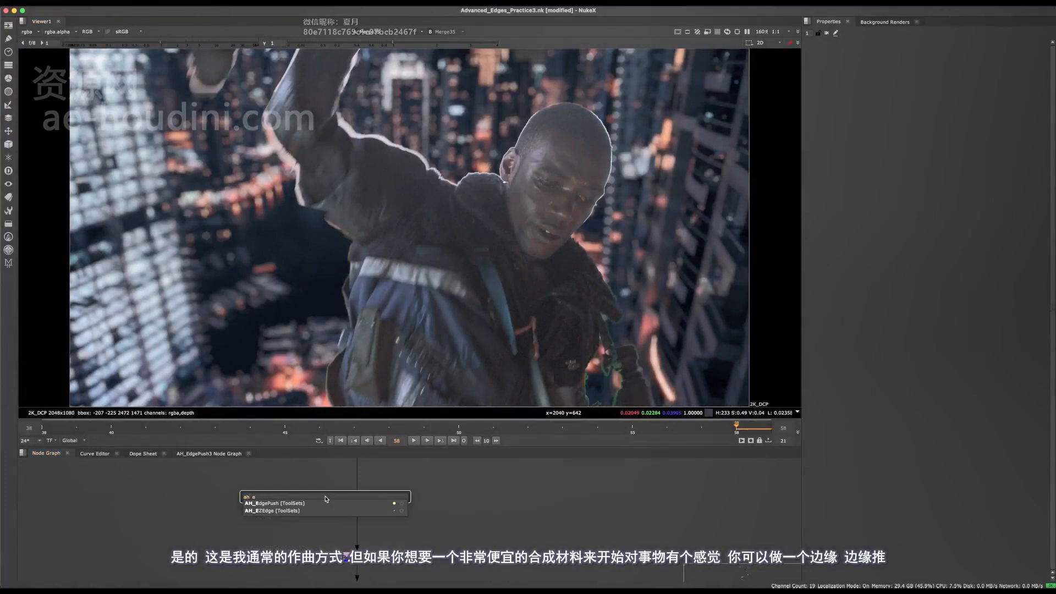
key("Return")
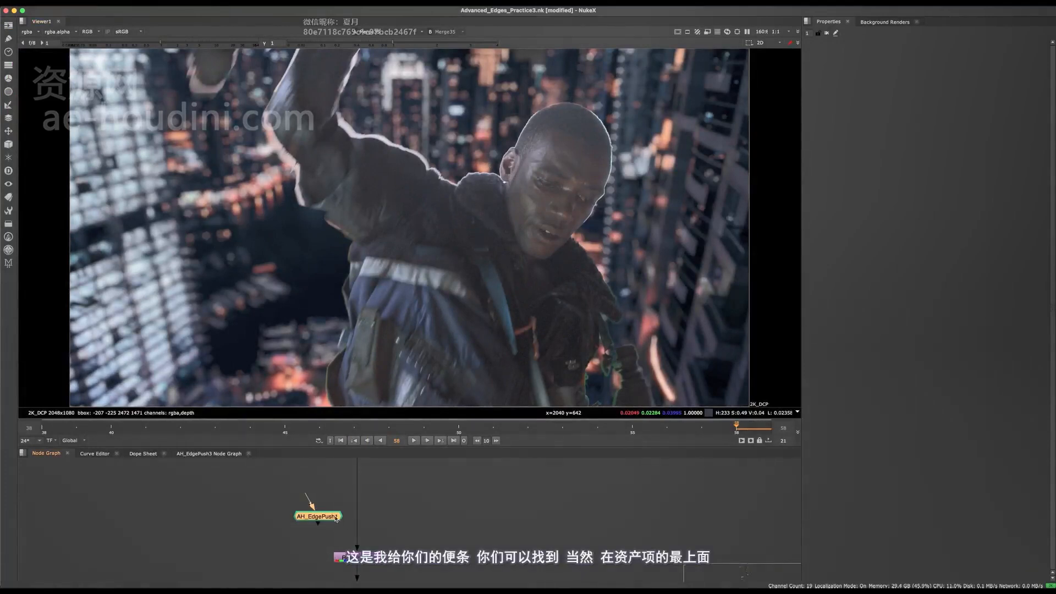
scroll(338, 507, "up", 3)
middle_click_drag(305, 507, 318, 517)
left_click_drag(333, 507, 371, 505)
Locate the Assets group at the start of the script and select the Person_Scale_Animated2 node in it
scroll(372, 505, "down", 10)
key("space")
middle_click_drag(681, 204, 681, 238)
middle_click_drag(385, 83, 362, 495)
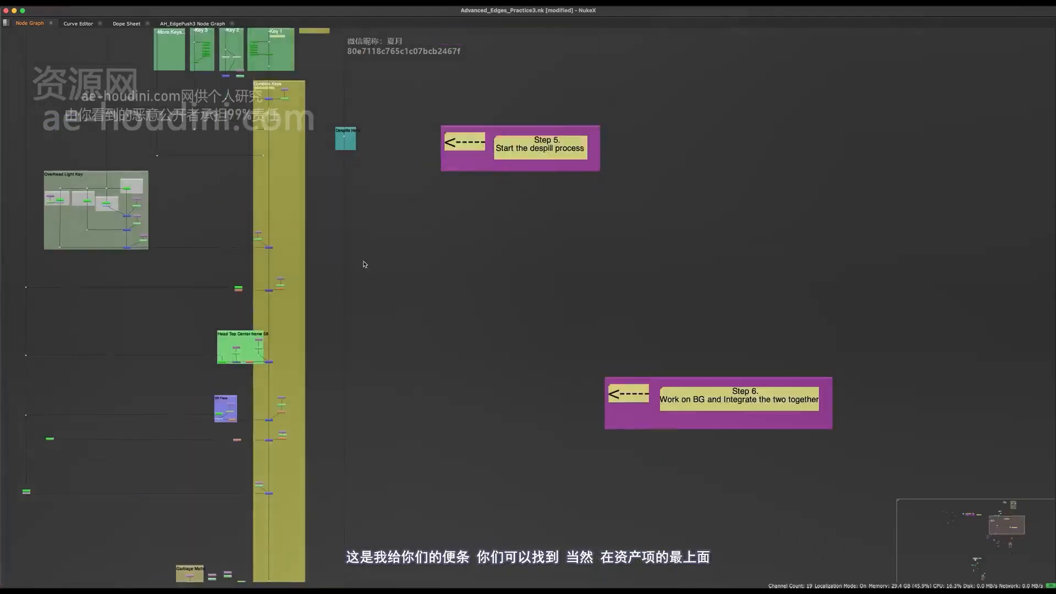
middle_click_drag(349, 60, 378, 320)
scroll(323, 208, "up", 8)
middle_click_drag(386, 30, 412, 215)
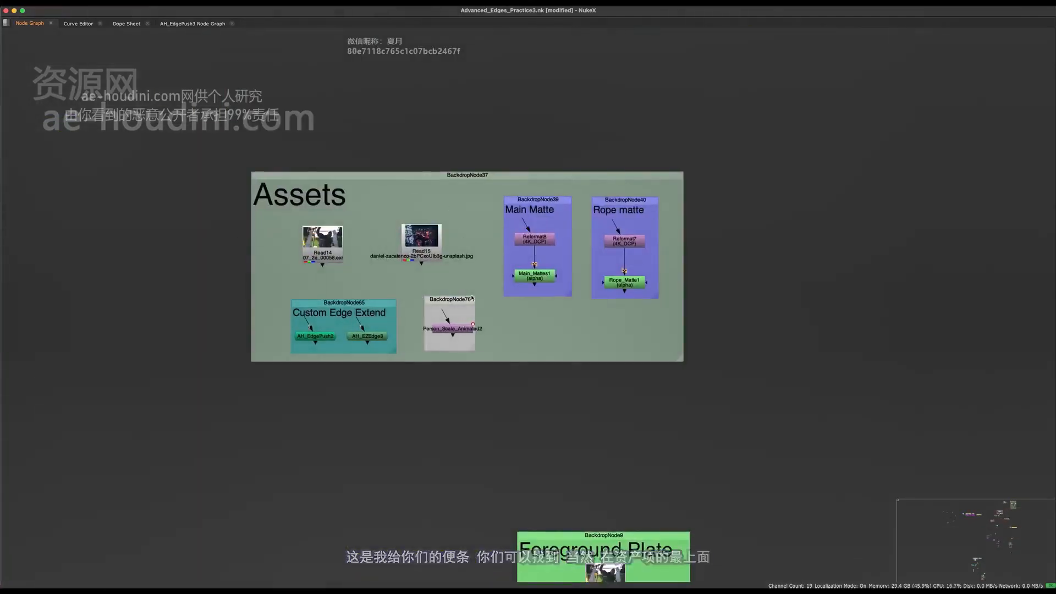
scroll(455, 324, "up", 4)
left_click(444, 375)
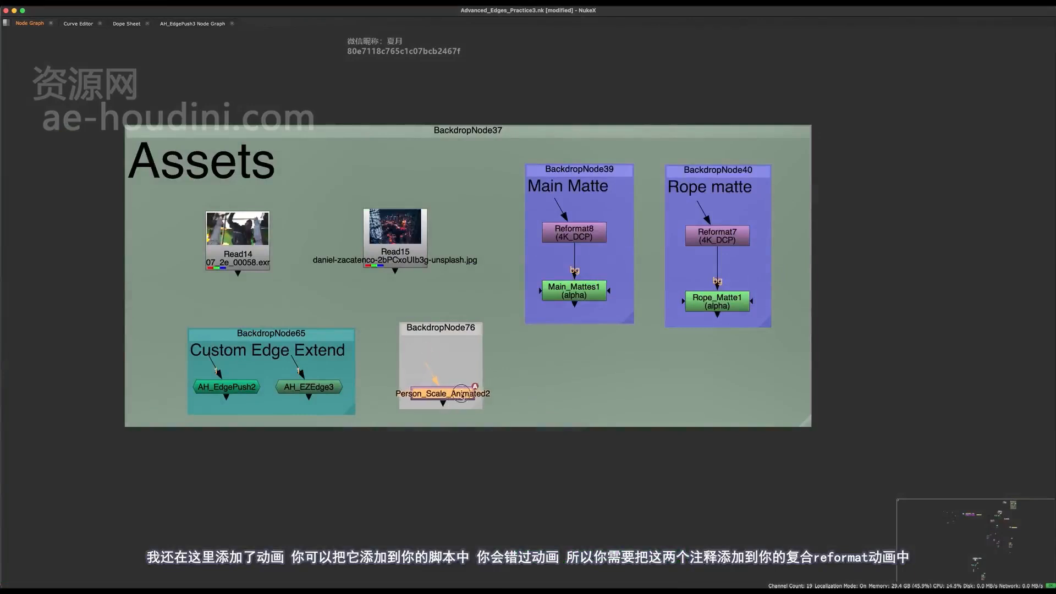
View the simplified practice tree around its Copy node, beside the optional parallax section
scroll(393, 431, "down", 8)
middle_click_drag(393, 430, 457, 0)
scroll(251, 433, "up", 10)
middle_click_drag(350, 421, 412, 325)
left_click_drag(412, 325, 337, 405)
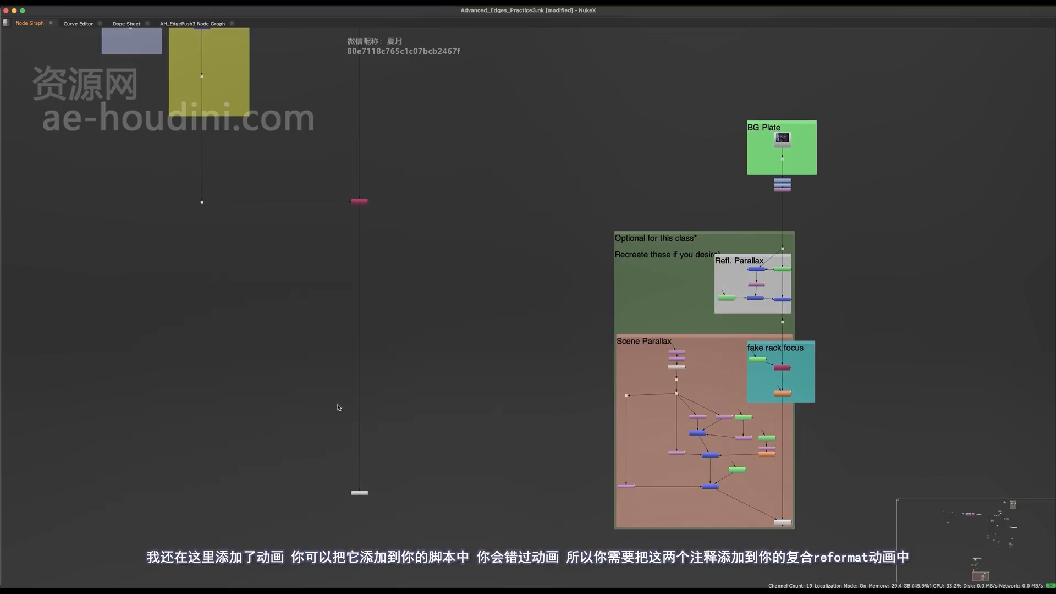
Copy the Reformat and Person_Scale_Animated nodes from the finished character branch and place them below the practice tree's Copy node
scroll(337, 405, "down", 8)
scroll(530, 449, "up", 10)
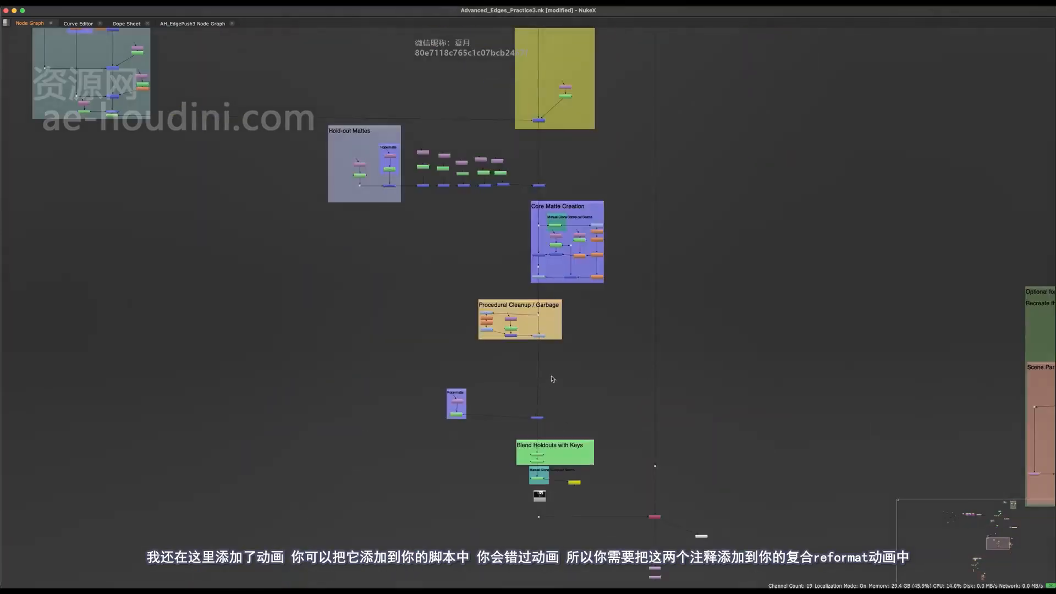
left_click(569, 378)
left_click_drag(569, 378, 566, 418)
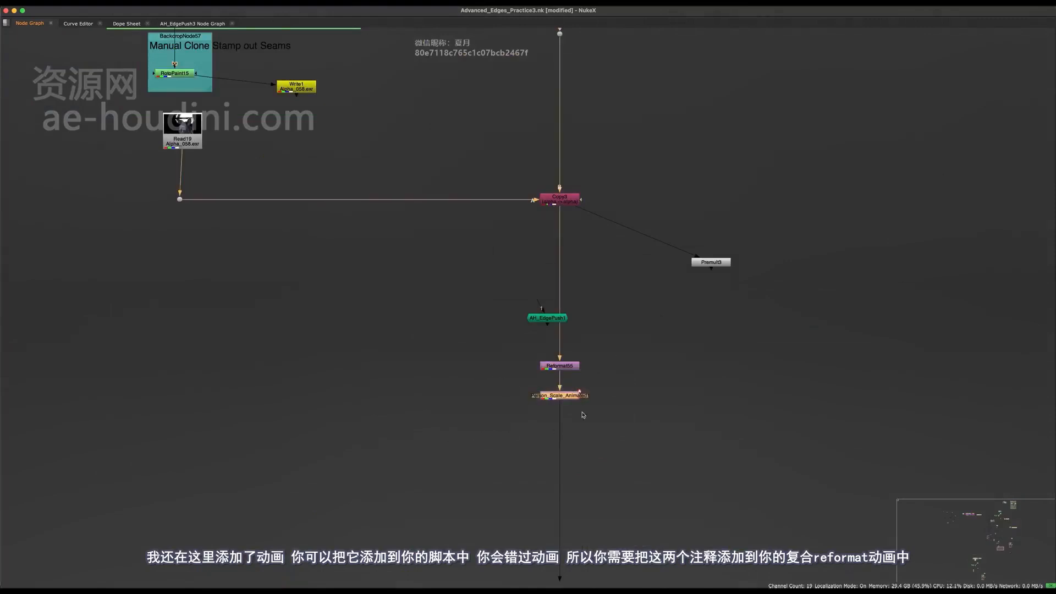
scroll(566, 202, "down", 10)
scroll(502, 349, "up", 10)
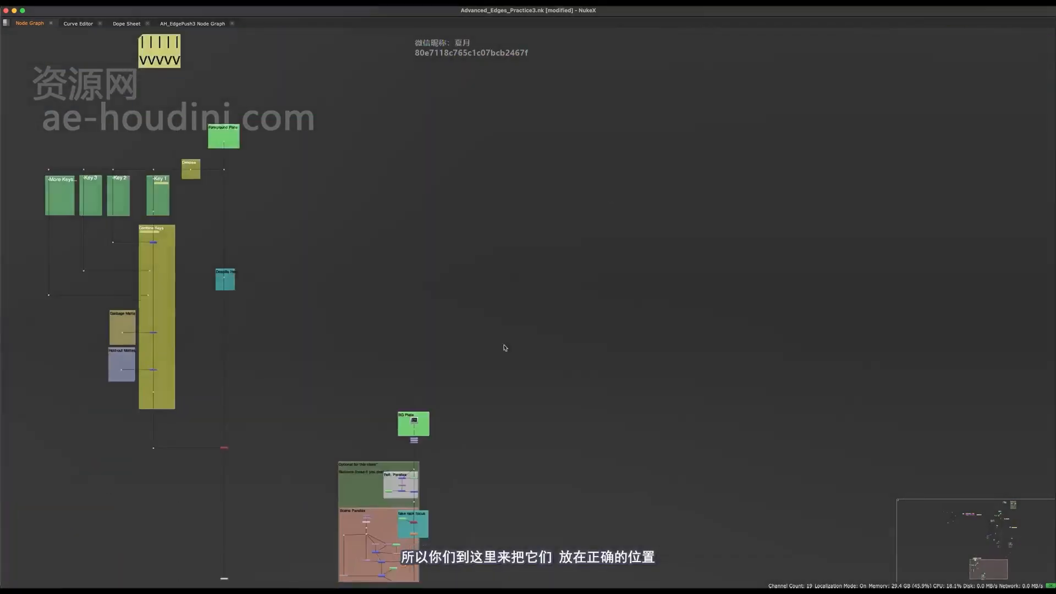
middle_click_drag(442, 356, 447, 471)
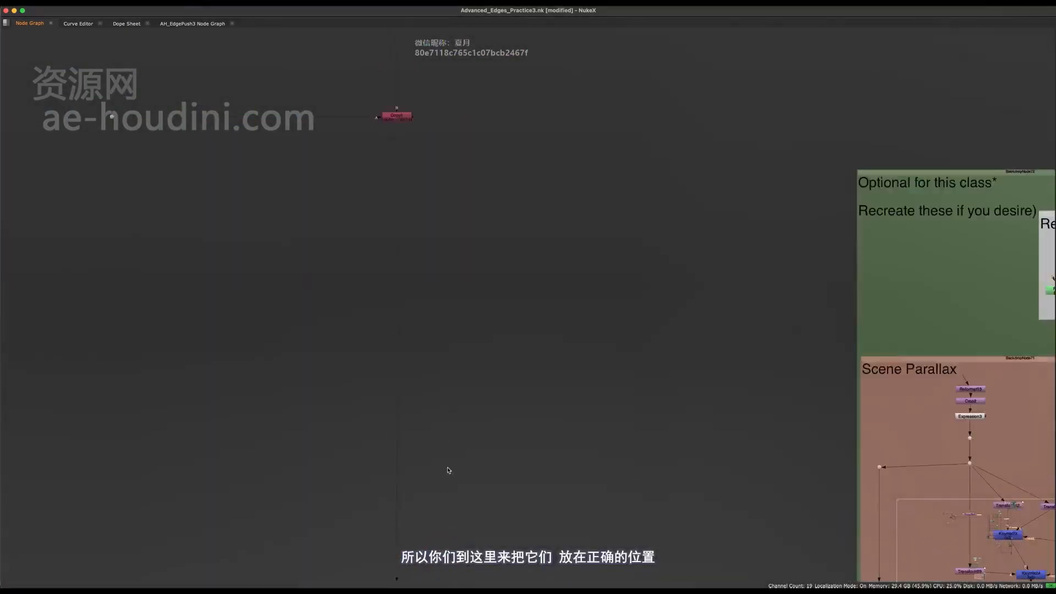
middle_click_drag(414, 243, 428, 424)
scroll(425, 357, "down", 10)
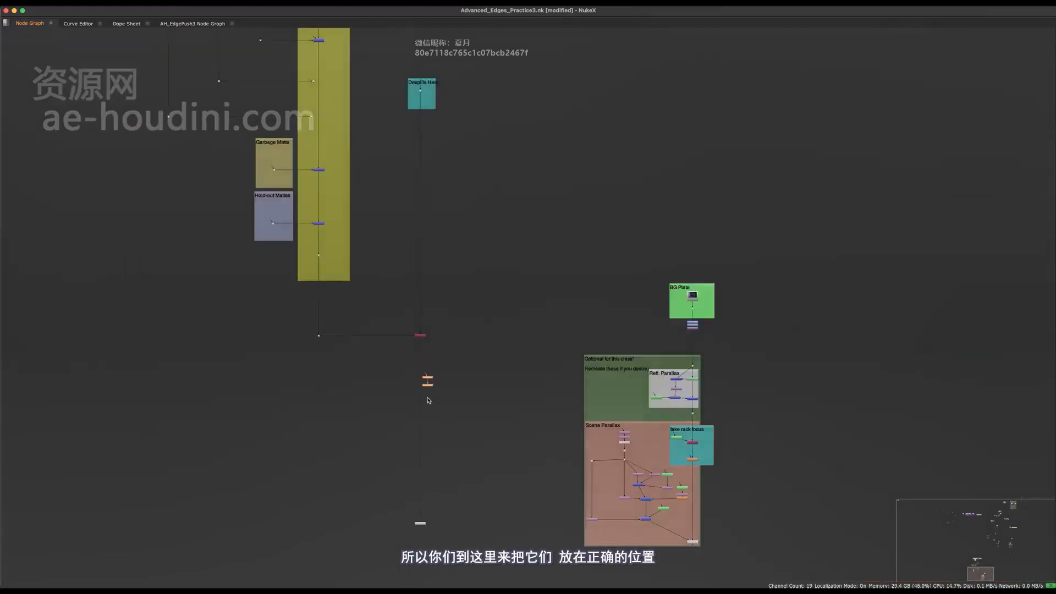
Insert the AH_EdgePush node into the finished character branch's pipe, between the Copy and Reformat nodes
middle_click_drag(502, 265, 476, 430)
middle_click_drag(646, 81, 383, 382)
scroll(550, 358, "up", 10)
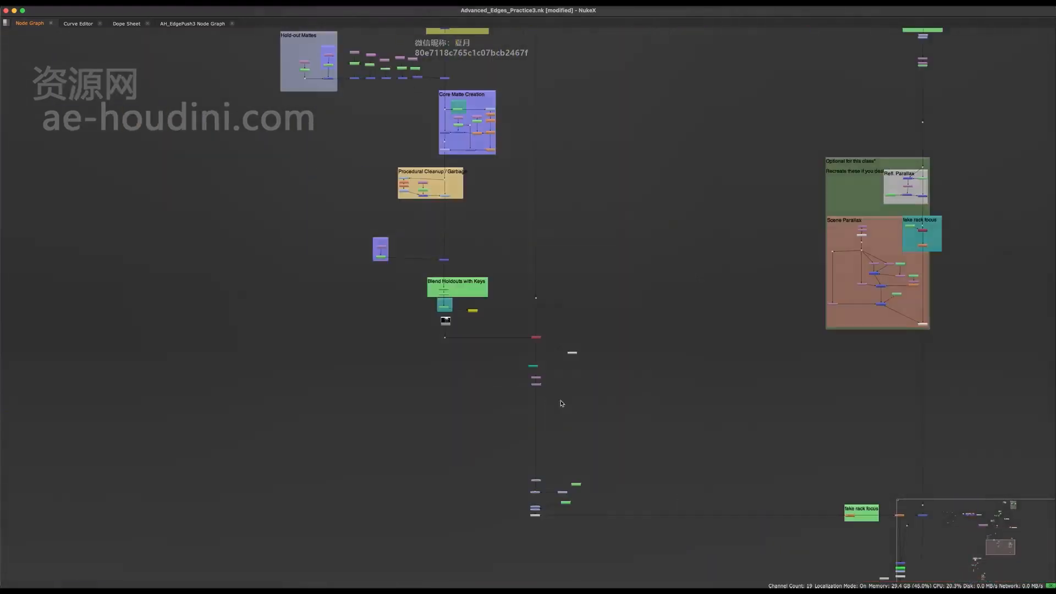
key("space")
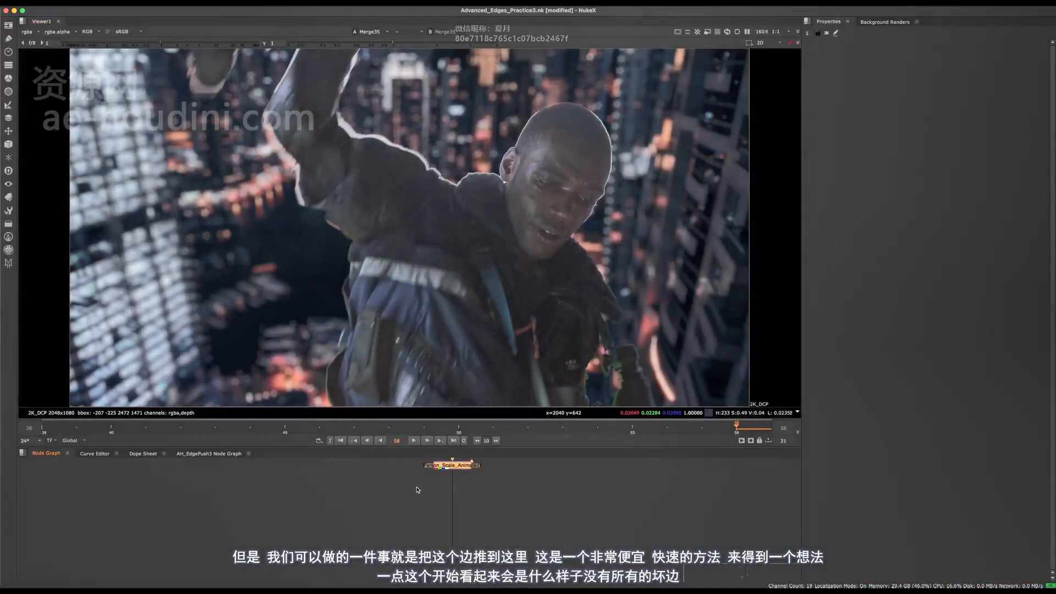
middle_click_drag(460, 460, 400, 539)
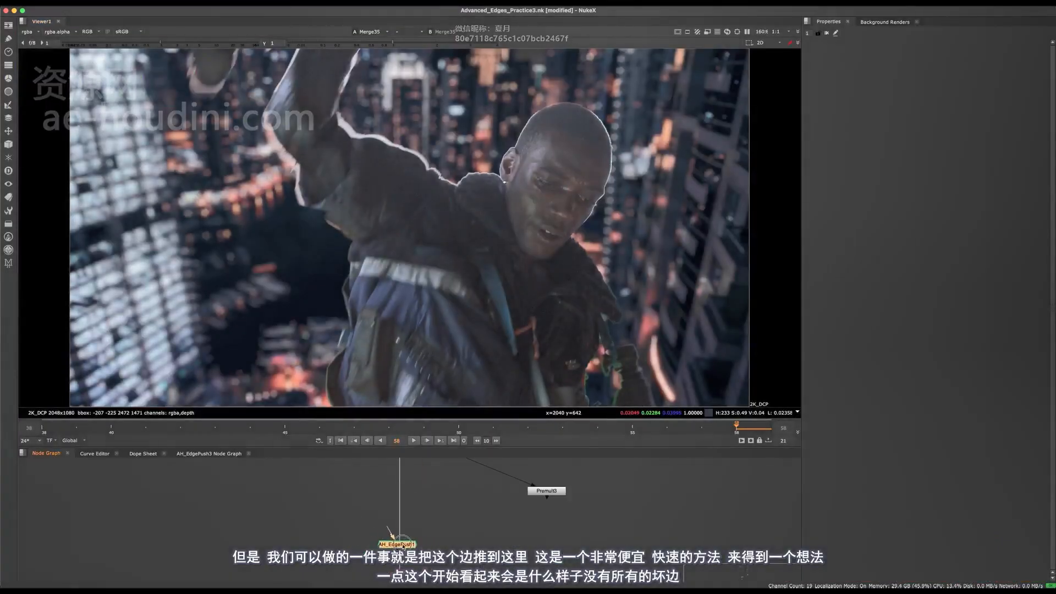
Inspect the character's head, ear and arm edges in the composite, comparing the result with AH_EdgePush off and on
scroll(456, 185, "up", 8)
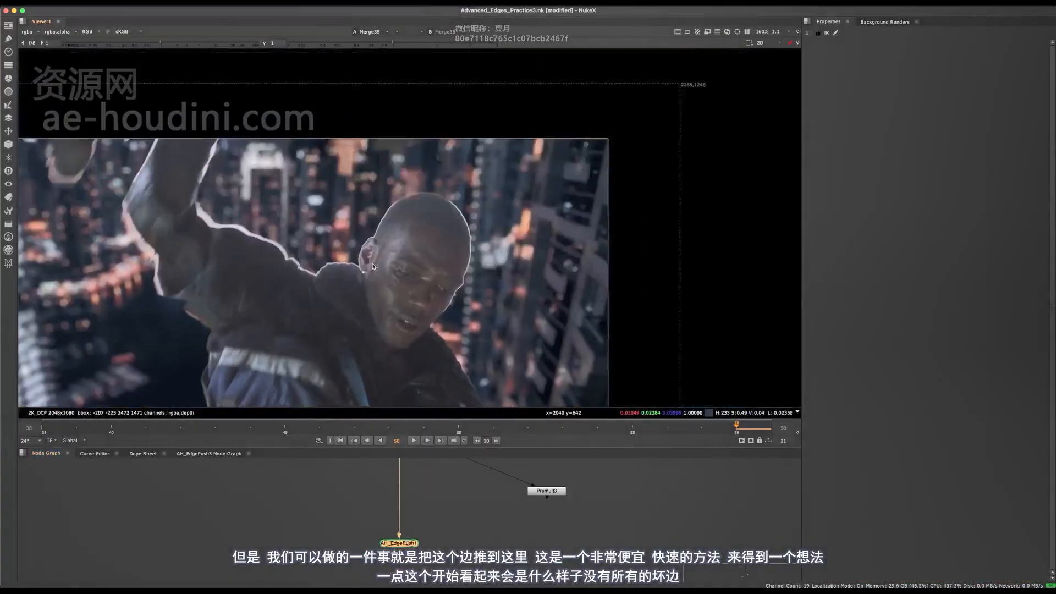
scroll(455, 185, "down", 5)
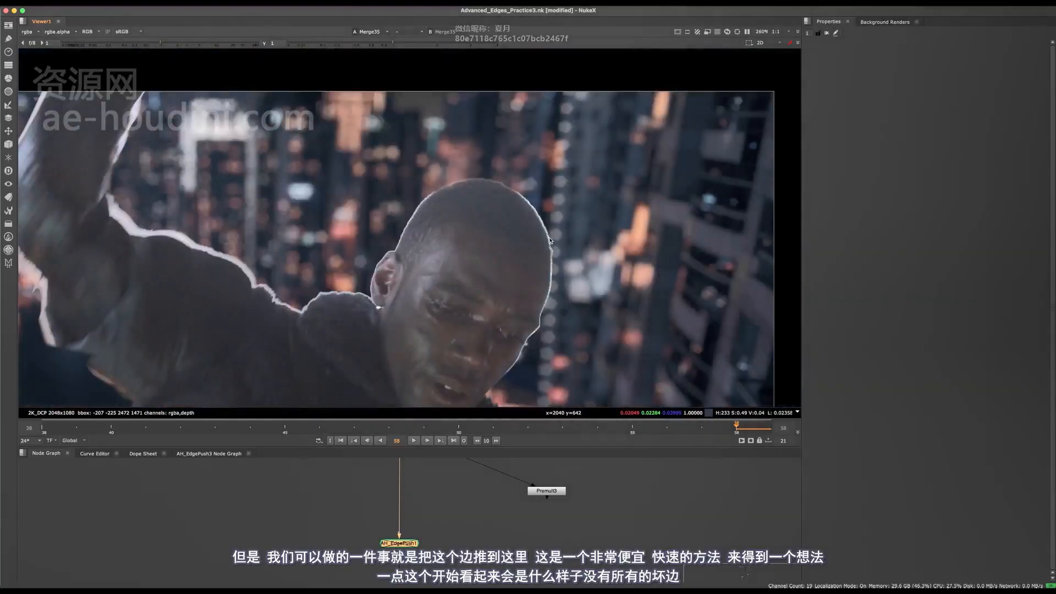
scroll(423, 223, "up", 2)
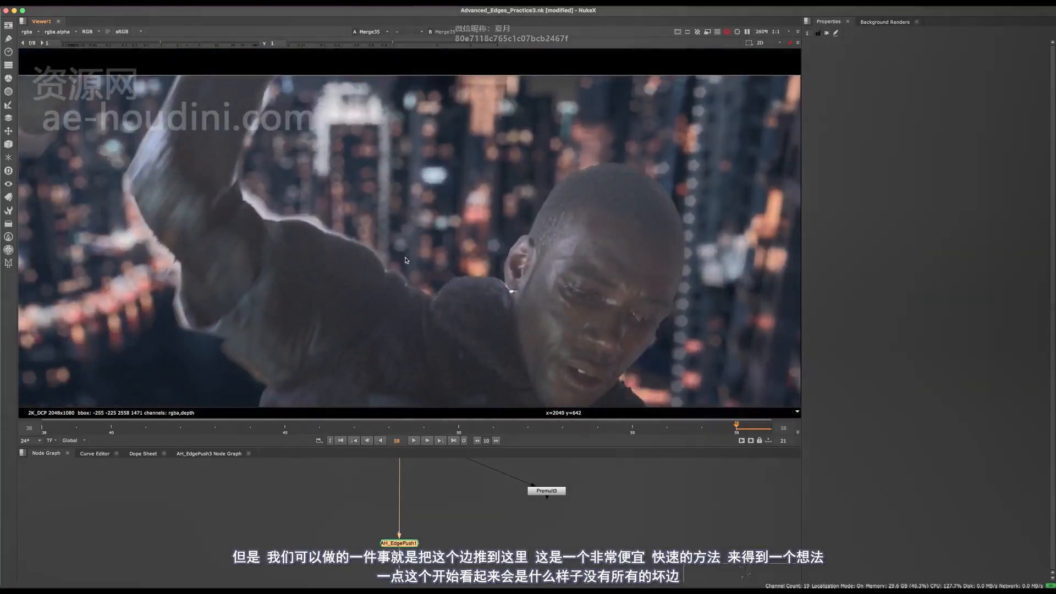
scroll(551, 254, "up", 4)
middle_click_drag(551, 254, 430, 296)
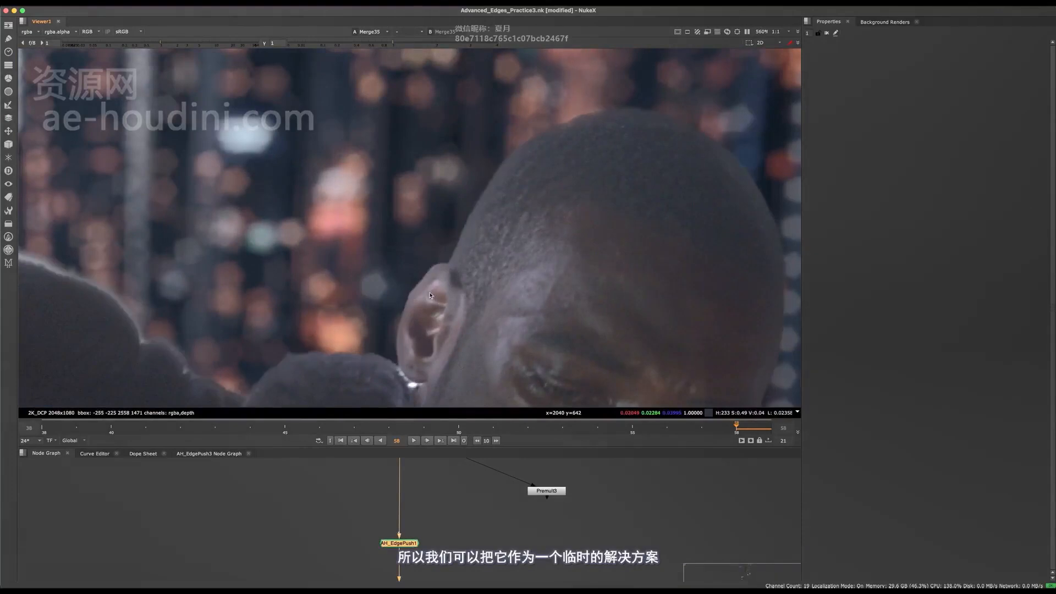
key("f")
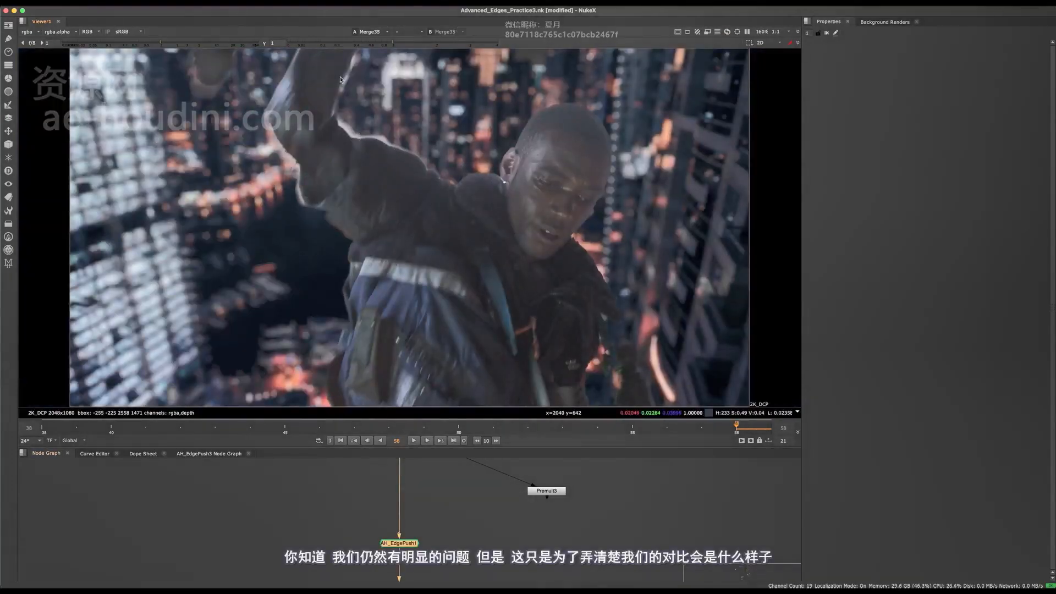
key("d")
key("d")
Open the ZDefocus5 settings in the green fake rack focus group and compare the character's focus at the early and late keyframes
scroll(389, 512, "down", 5)
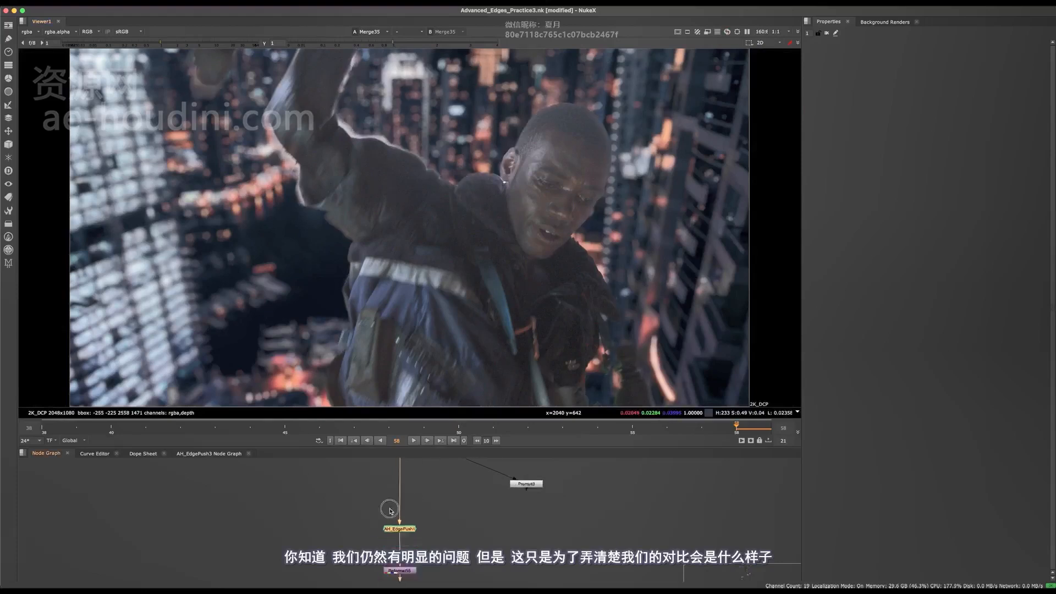
middle_click_drag(389, 512, 330, 472)
middle_click_drag(457, 509, 407, 526)
scroll(481, 516, "up", 5)
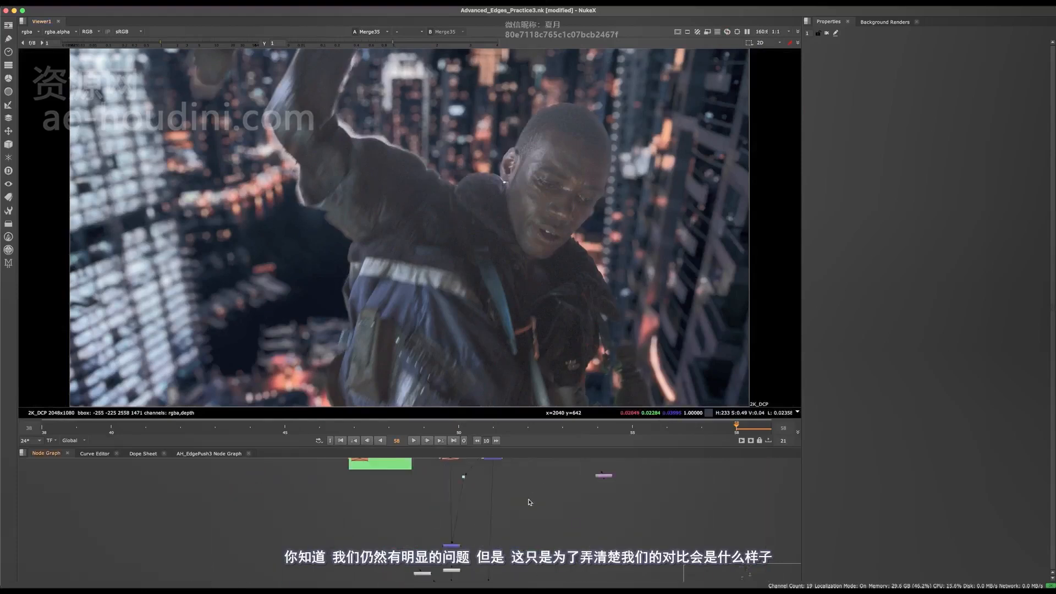
middle_click_drag(387, 488, 412, 525)
scroll(411, 525, "up", 4)
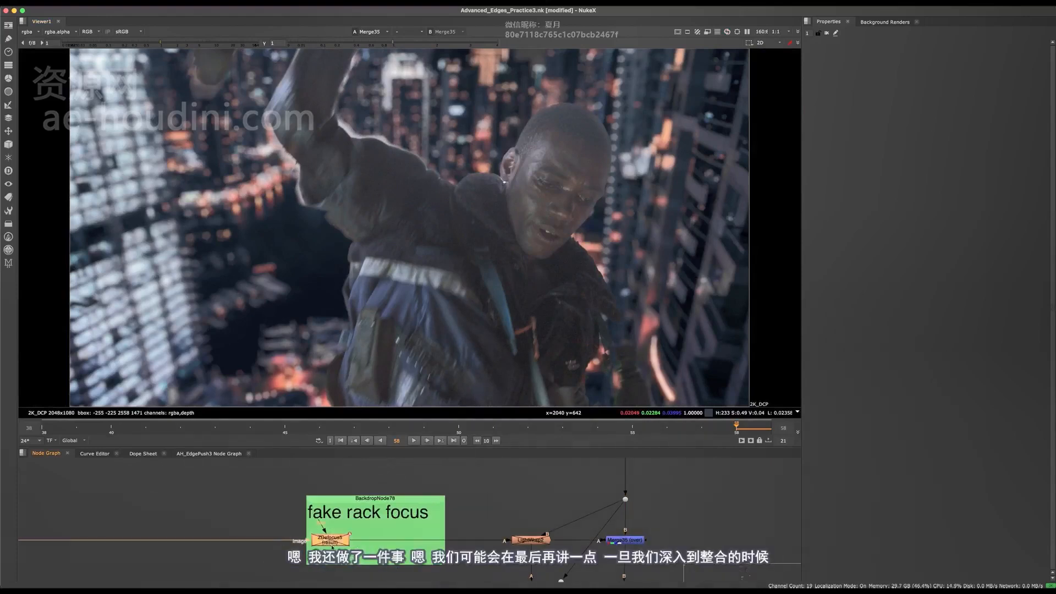
double_click(328, 543)
scroll(374, 547, "up", 3)
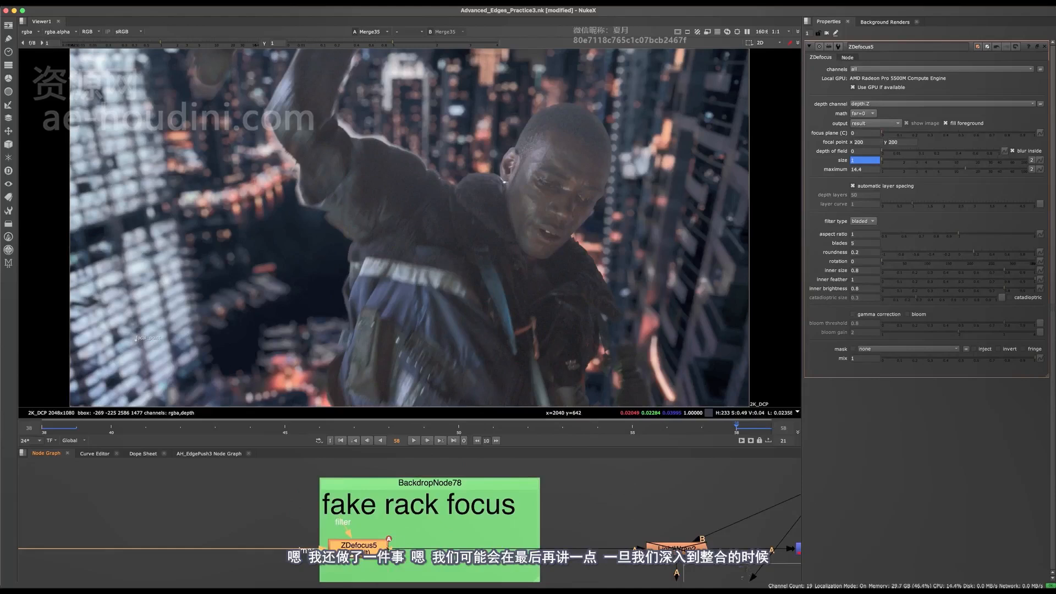
middle_click_drag(400, 544, 401, 529)
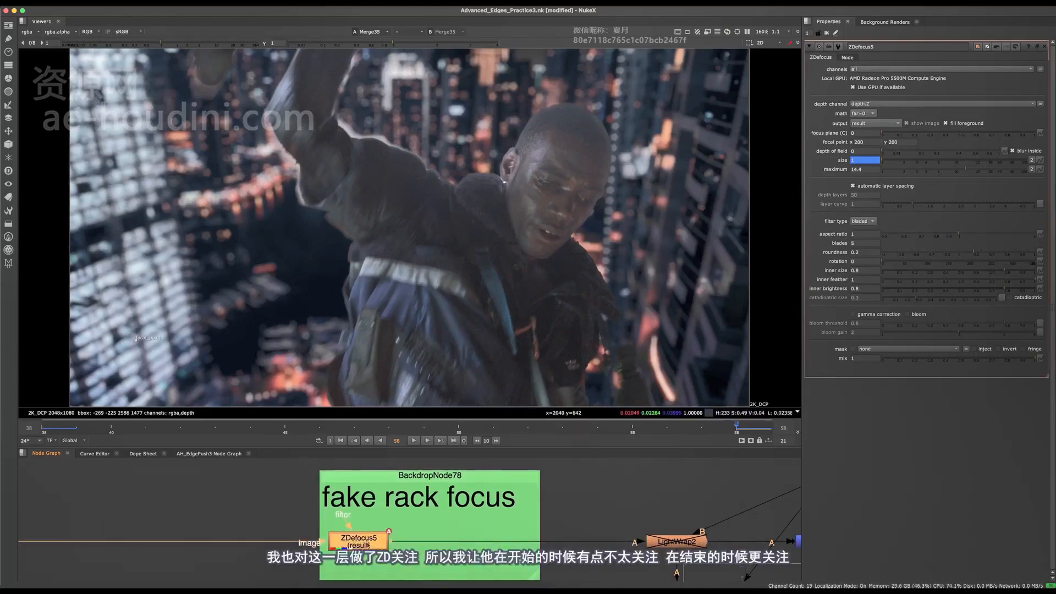
left_click(63, 425)
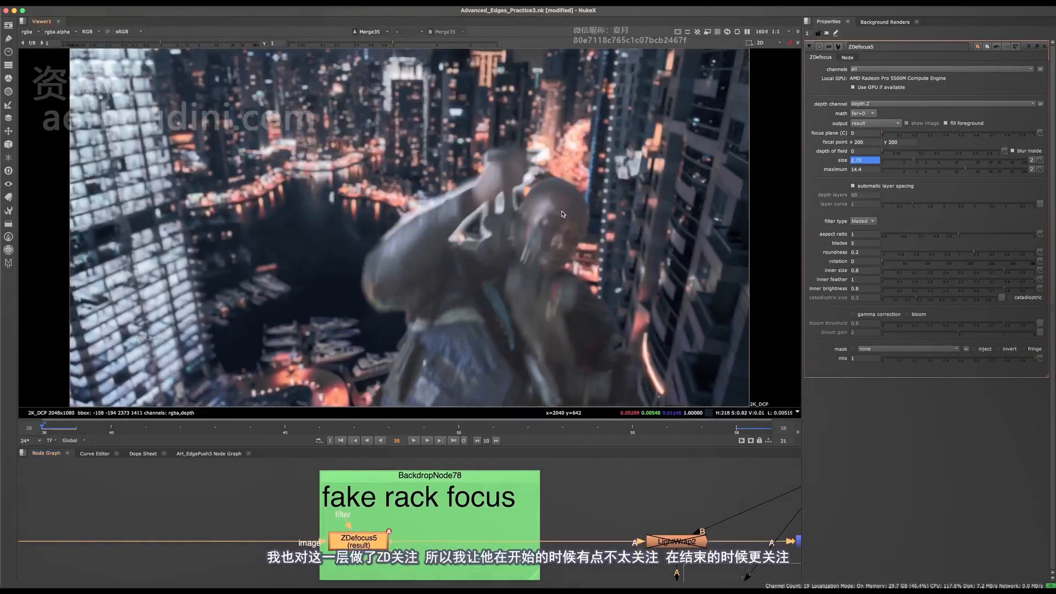
left_click(736, 426)
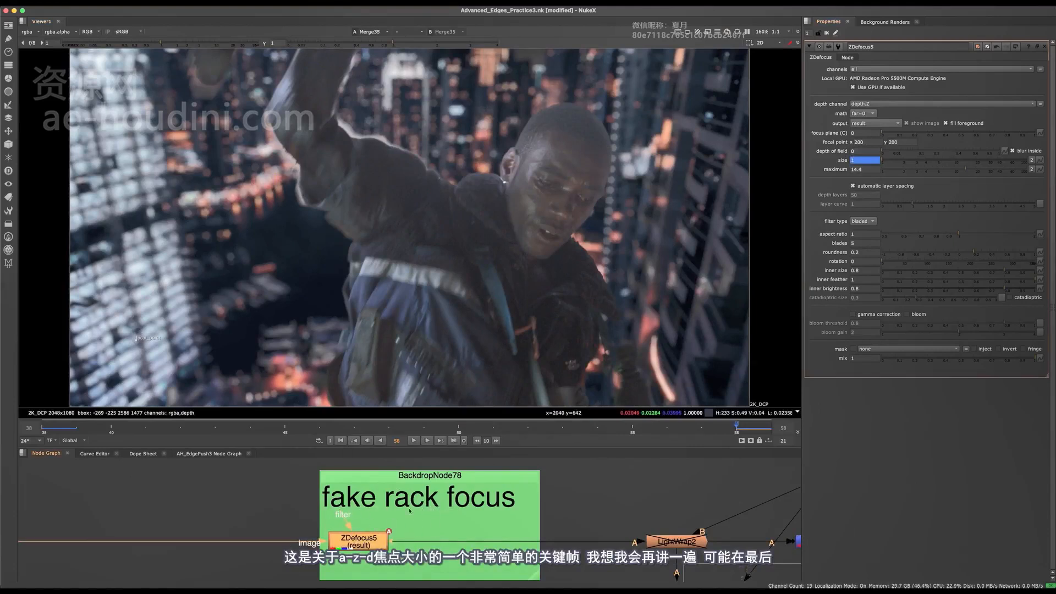
Select the disabled grade and saturation nodes above the premult at the end of the character branch
scroll(409, 511, "down", 5)
middle_click_drag(409, 511, 561, 486)
scroll(473, 480, "down", 4)
middle_click_drag(474, 480, 551, 518)
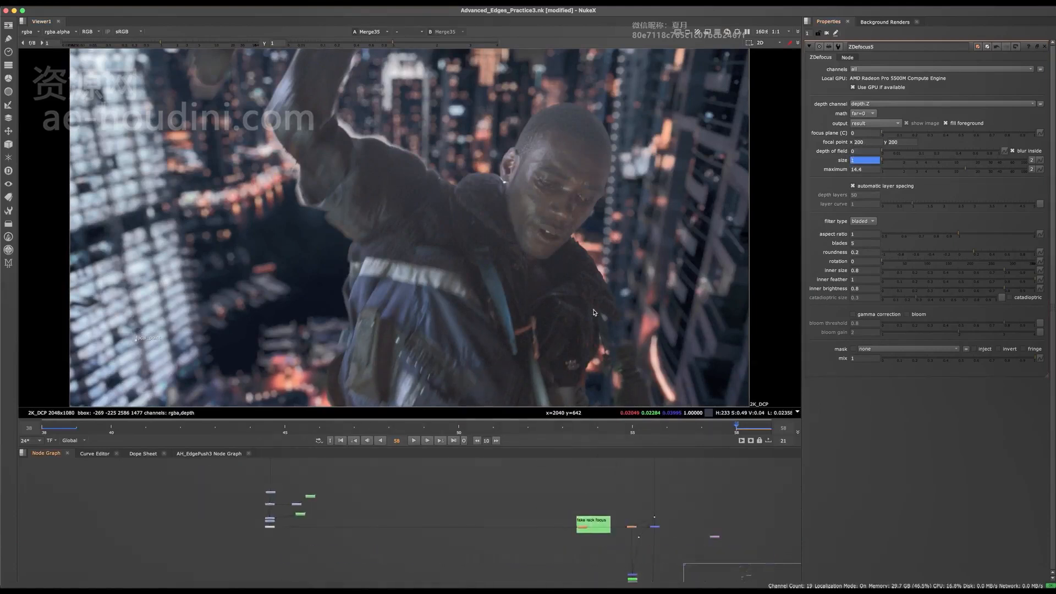
middle_click_drag(381, 494, 458, 528)
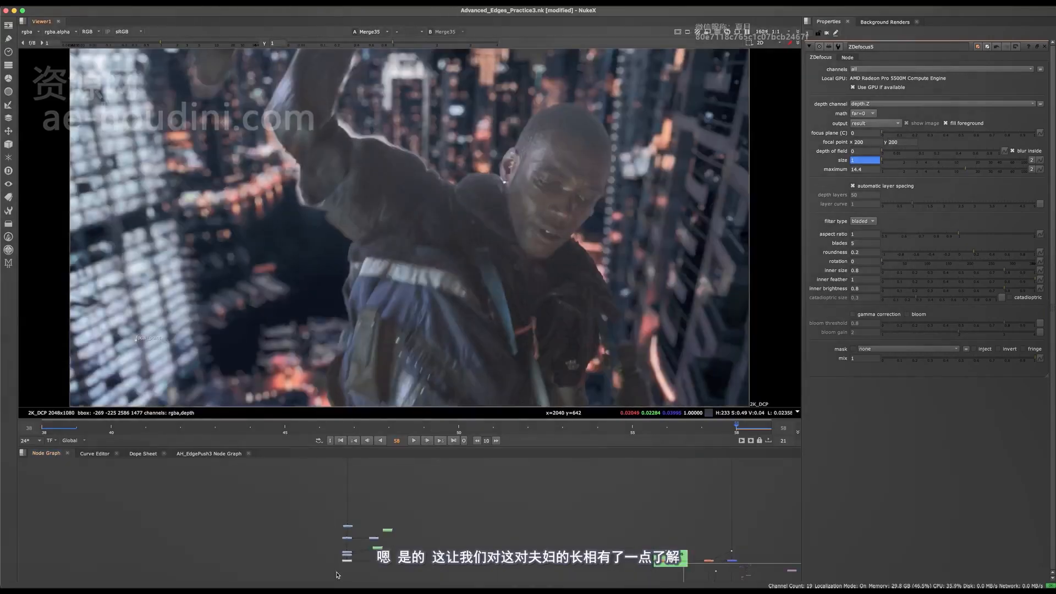
scroll(368, 522, "up", 3)
scroll(353, 555, "up", 3)
key("space")
mouse_move(355, 535)
middle_mouse_down()
mouse_move(370, 476)
mouse_move(426, 436)
middle_mouse_up()
scroll(426, 436, "up", 4)
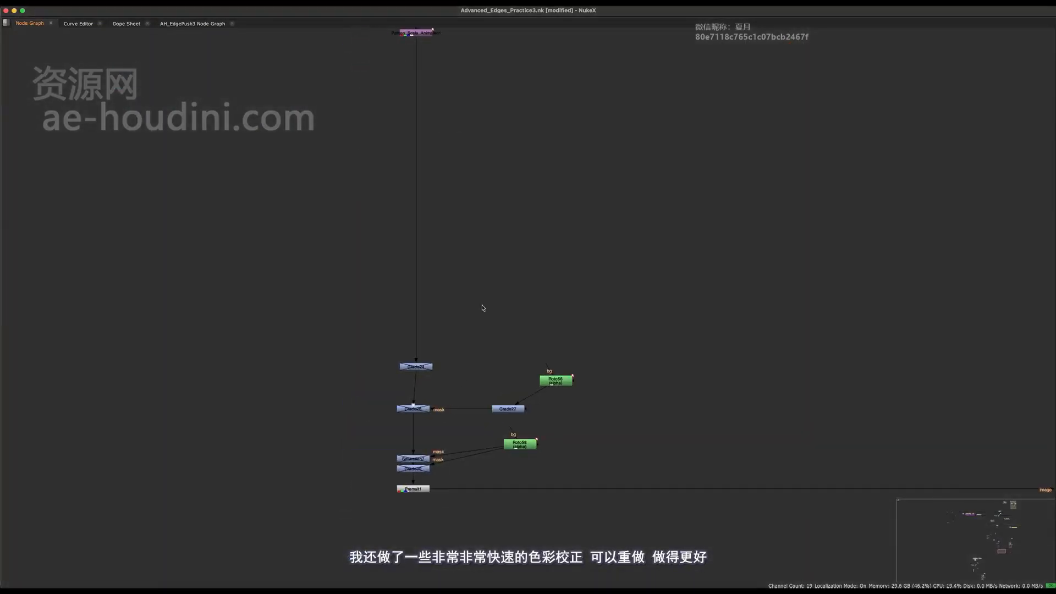
left_click_drag(474, 296, 364, 497)
scroll(366, 495, "up", 2)
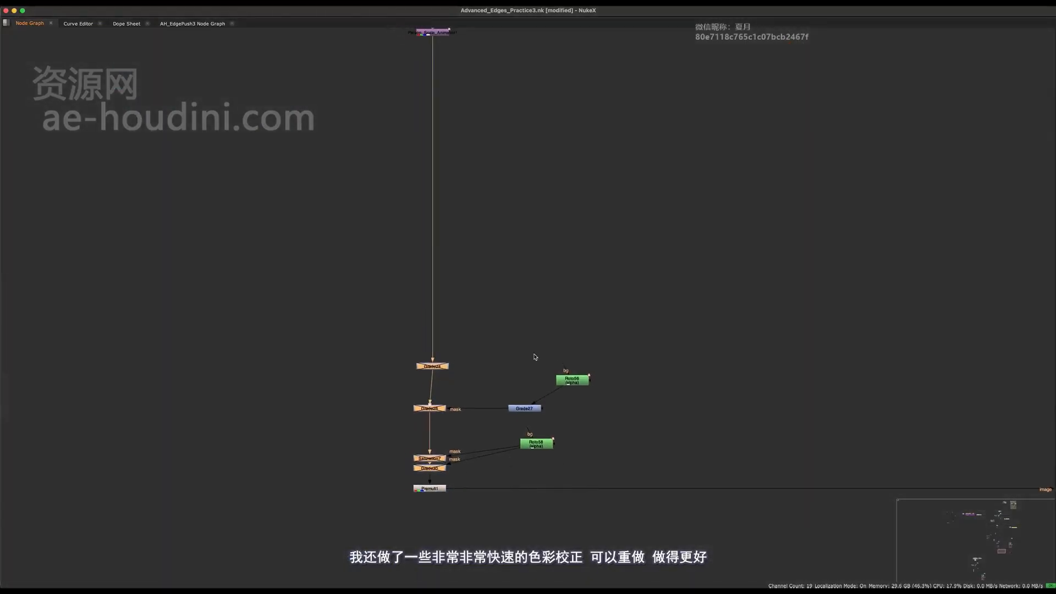
Toggle the selected grade and saturation nodes on and off to compare the character's colour correction in the composite
key("space")
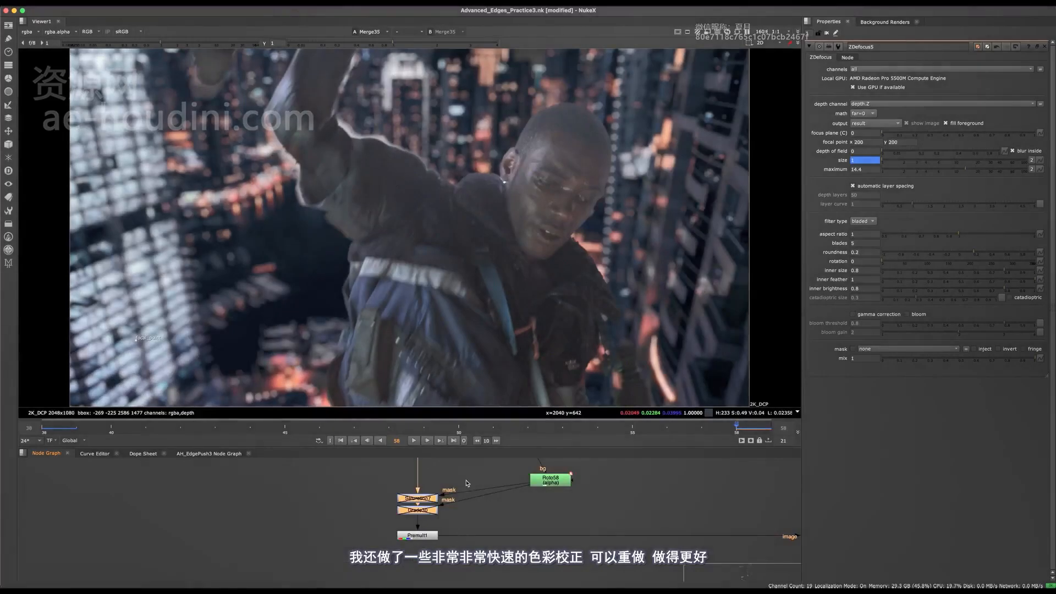
middle_click_drag(476, 466, 424, 530)
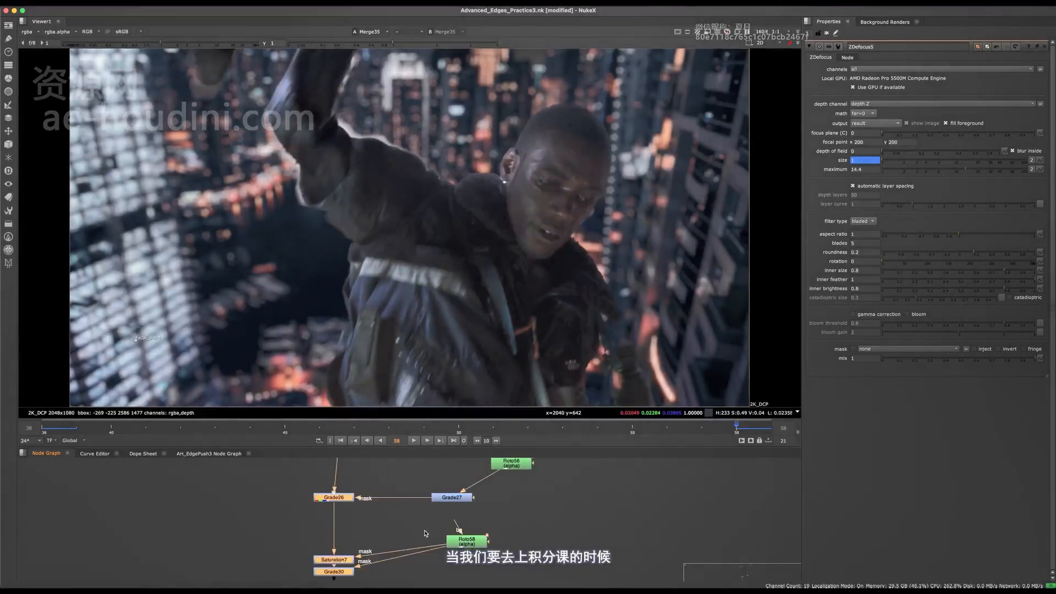
key("d")
key("d")
middle_click_drag(418, 488, 428, 531)
key("d")
middle_click_drag(384, 470, 443, 495)
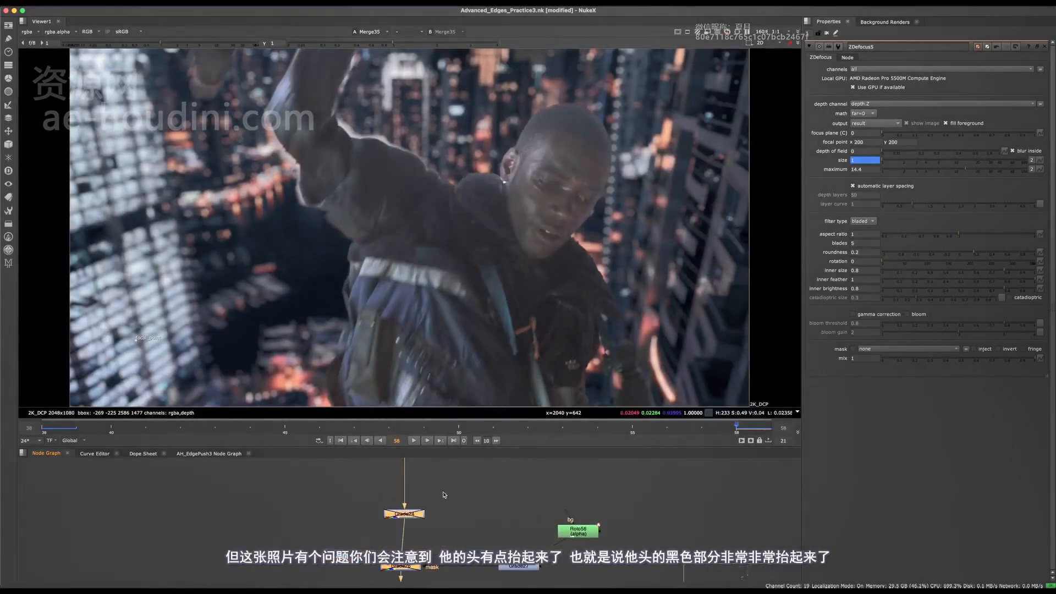
Toggle the selected grade nodes, leave them enabled, hide the viewer overlays and examine the black levels on the character's head
key("d")
key("d")
scroll(465, 333, "down", 4)
key("q")
scroll(512, 230, "up", 5)
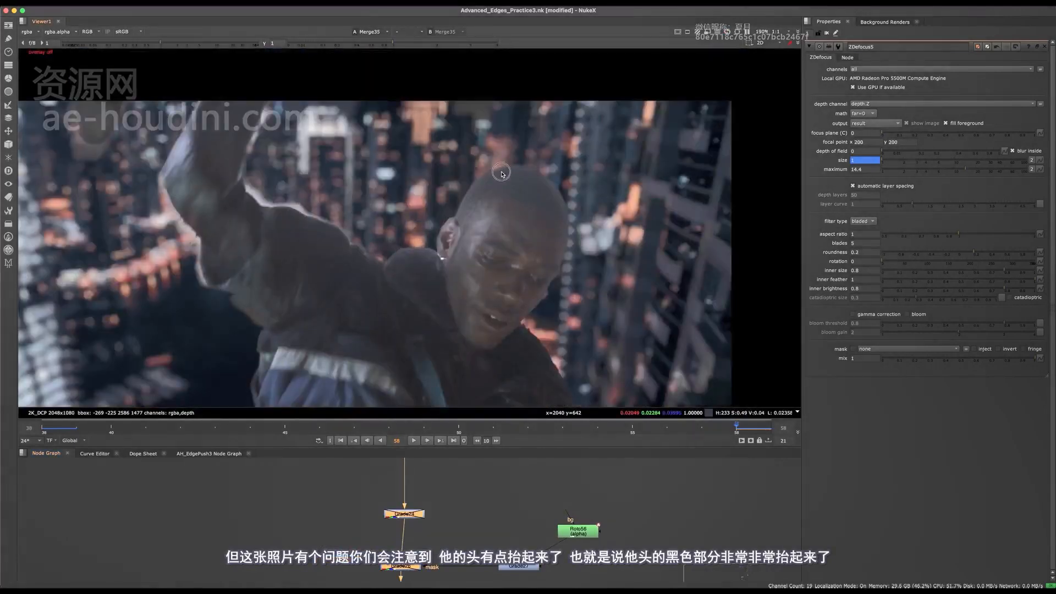
scroll(501, 174, "up", 3)
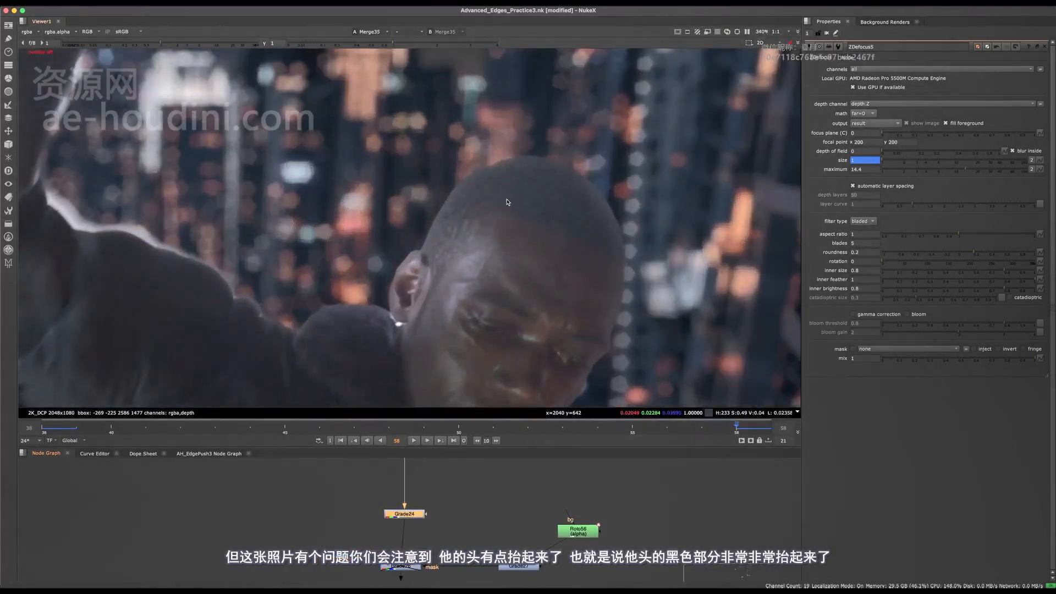
scroll(520, 174, "up", 2)
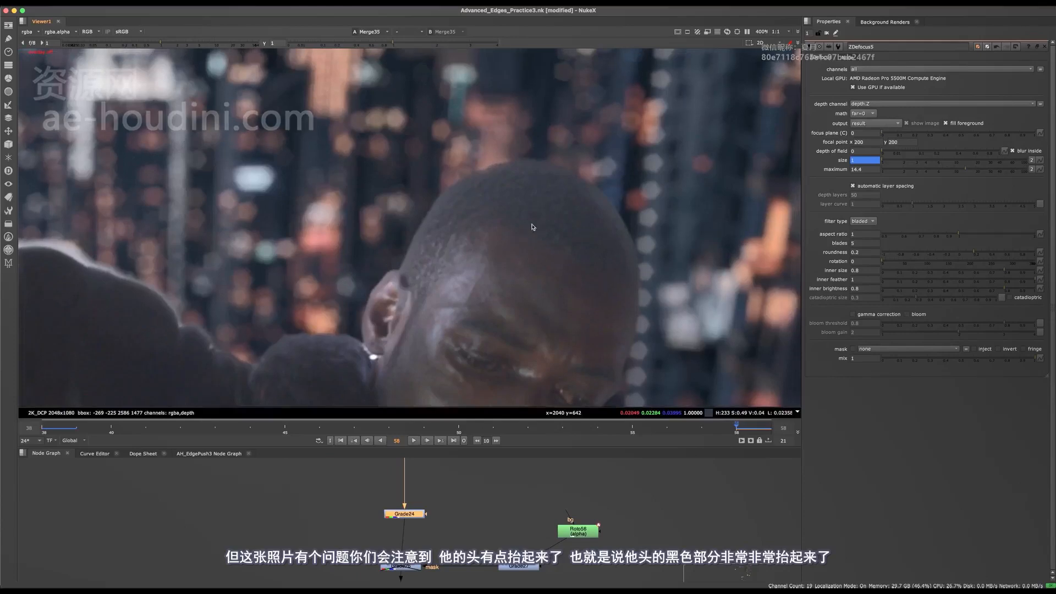
scroll(580, 220, "down", 3)
scroll(514, 248, "up", 2)
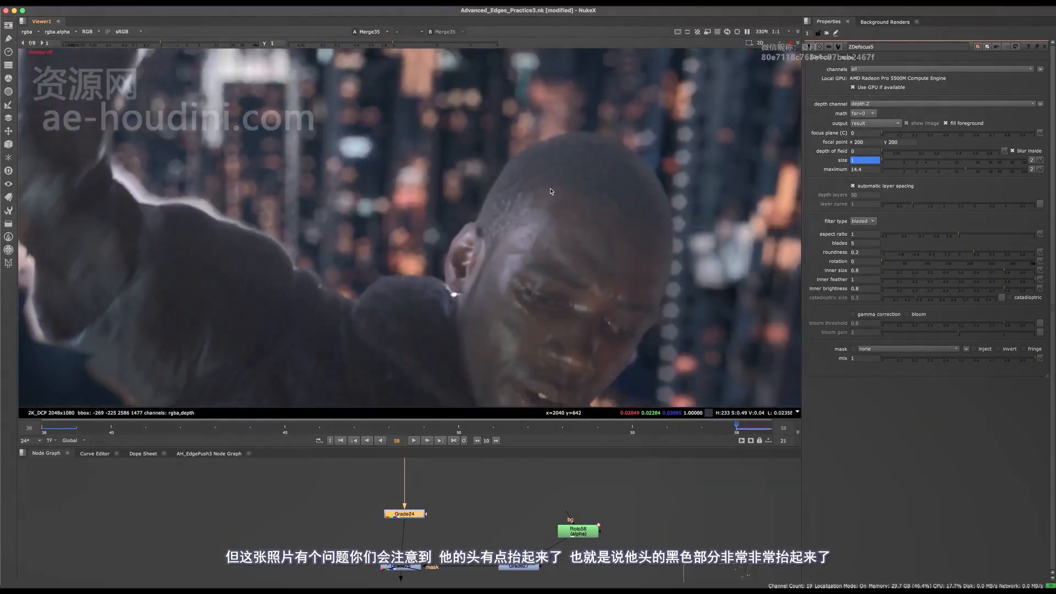
scroll(547, 193, "down", 3)
View the original plate from the branch above the Despills Here backdrop
scroll(438, 556, "down", 3)
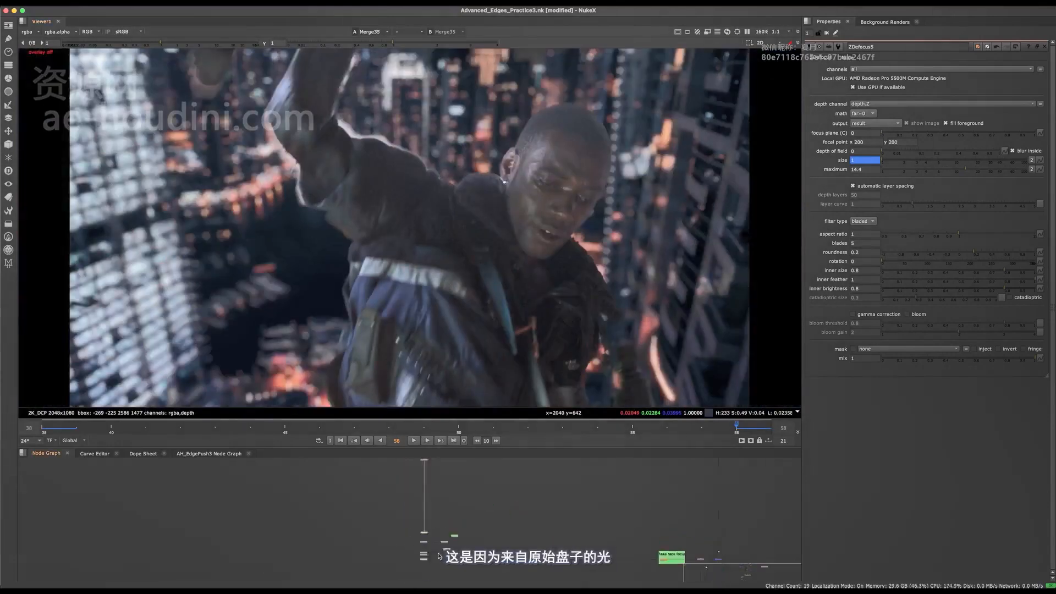
key("space")
middle_click_drag(467, 66, 444, 302)
middle_click_drag(370, 42, 384, 330)
scroll(377, 377, "up", 5)
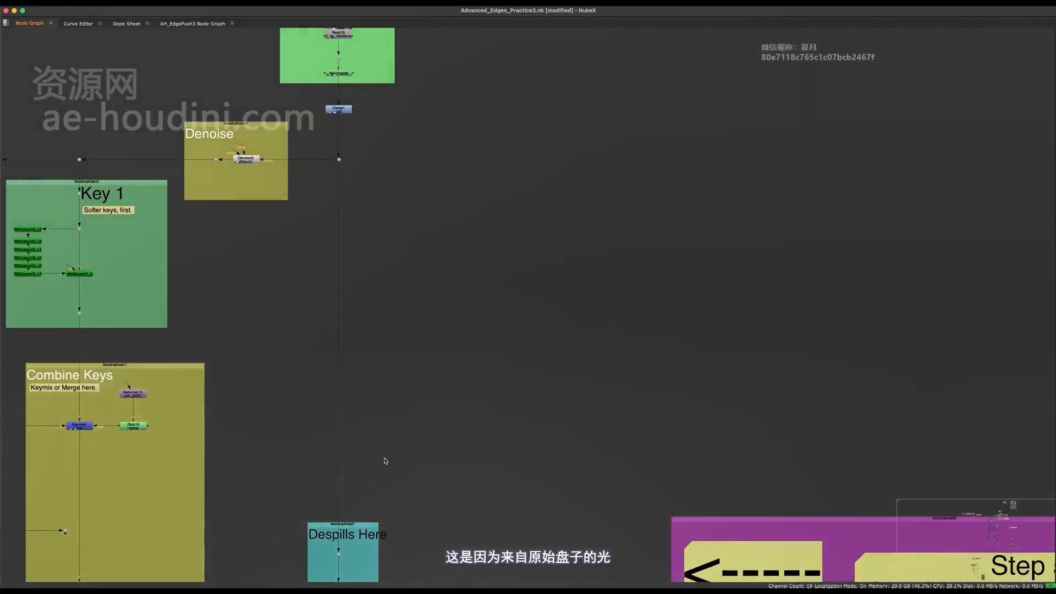
key("space")
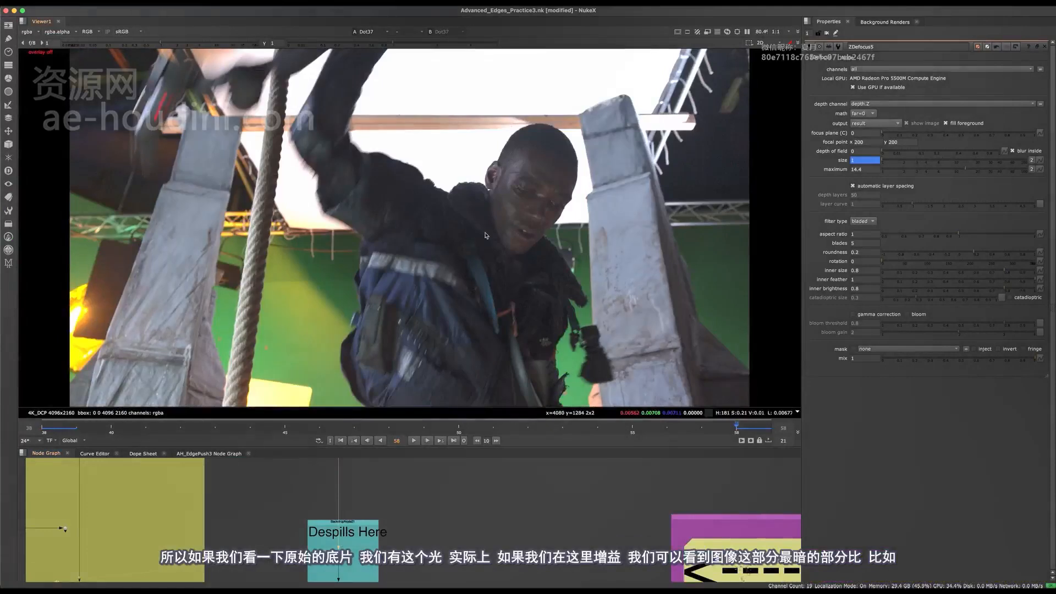
Raise the viewer gain to 15.5 and examine the darkest parts of the character's head and jacket in the original plate
scroll(532, 112, "up", 3)
scroll(533, 113, "down", 3)
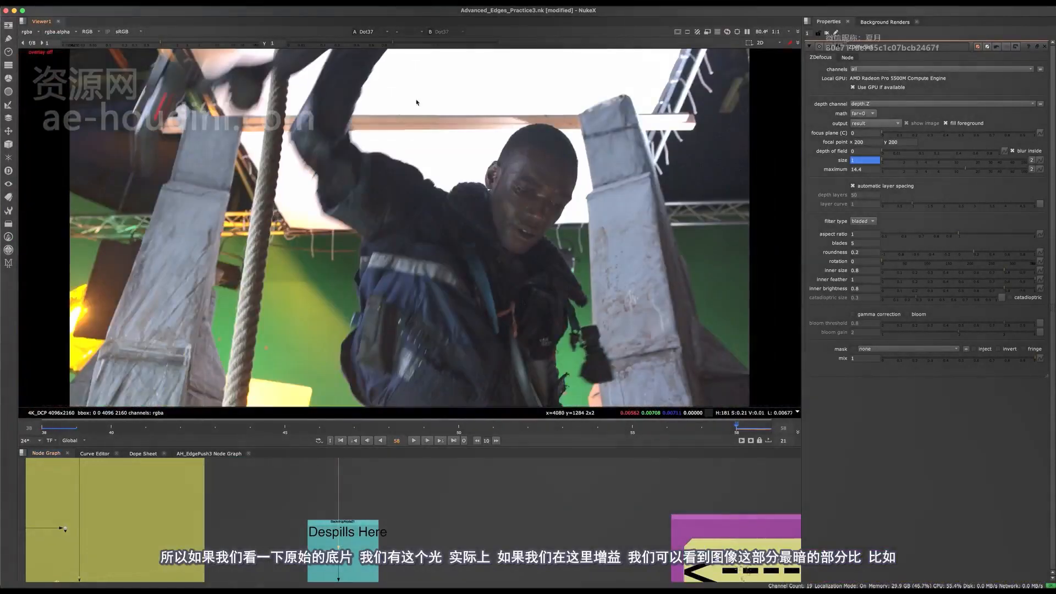
left_click_drag(190, 41, 226, 45)
scroll(598, 94, "up", 4)
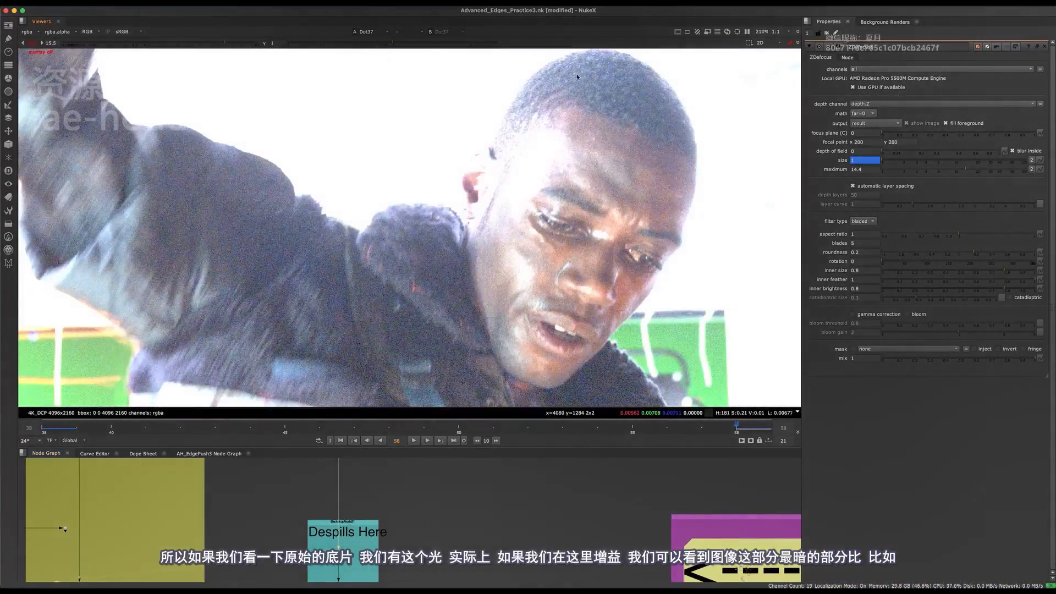
scroll(588, 83, "down", 3)
middle_click_drag(538, 267, 466, 185)
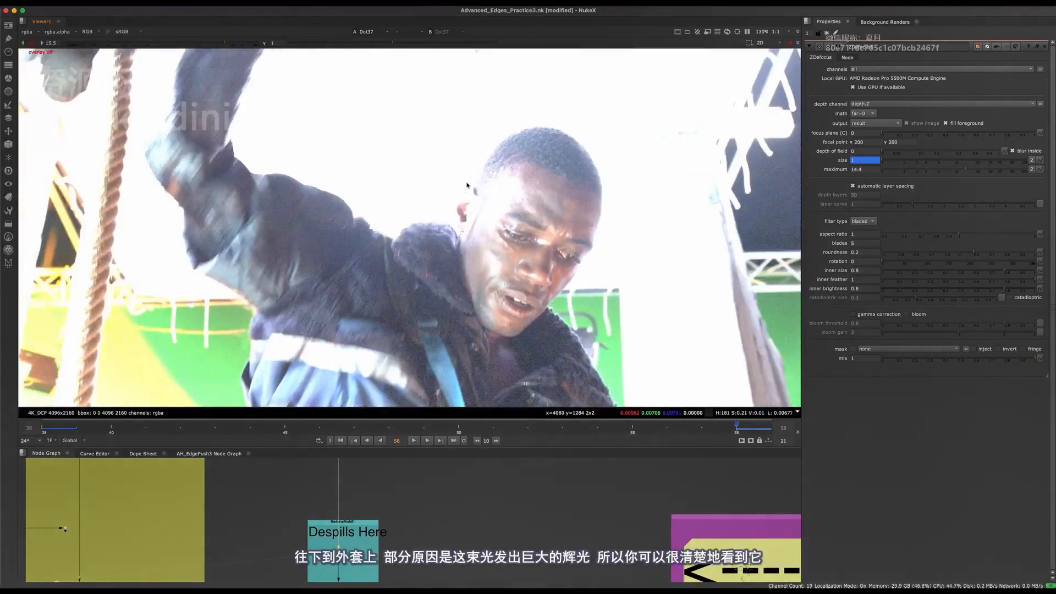
Lower the viewer gain slightly and compare the plate's black levels beside the large light with those farther away from it
scroll(461, 168, "down", 5)
scroll(463, 148, "up", 2)
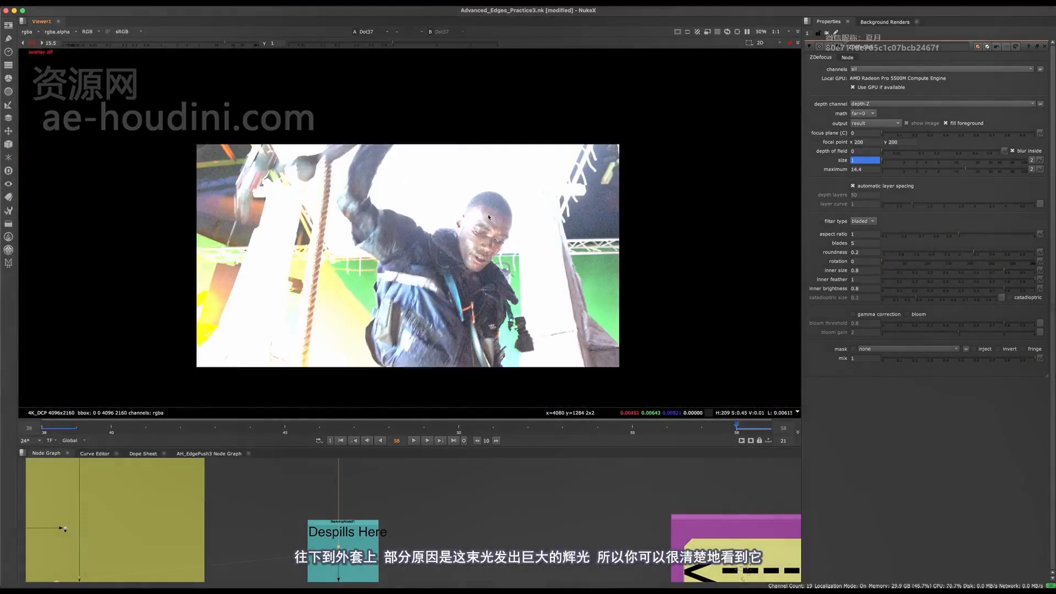
scroll(489, 217, "up", 2)
middle_click_drag(655, 227, 469, 220)
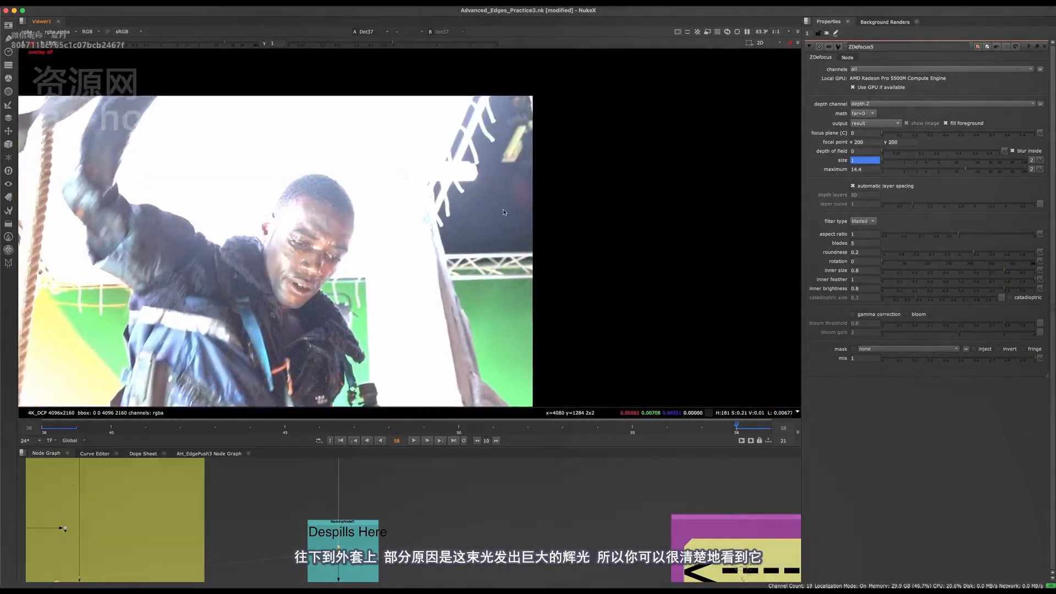
scroll(469, 221, "up", 3)
left_click_drag(212, 44, 210, 46)
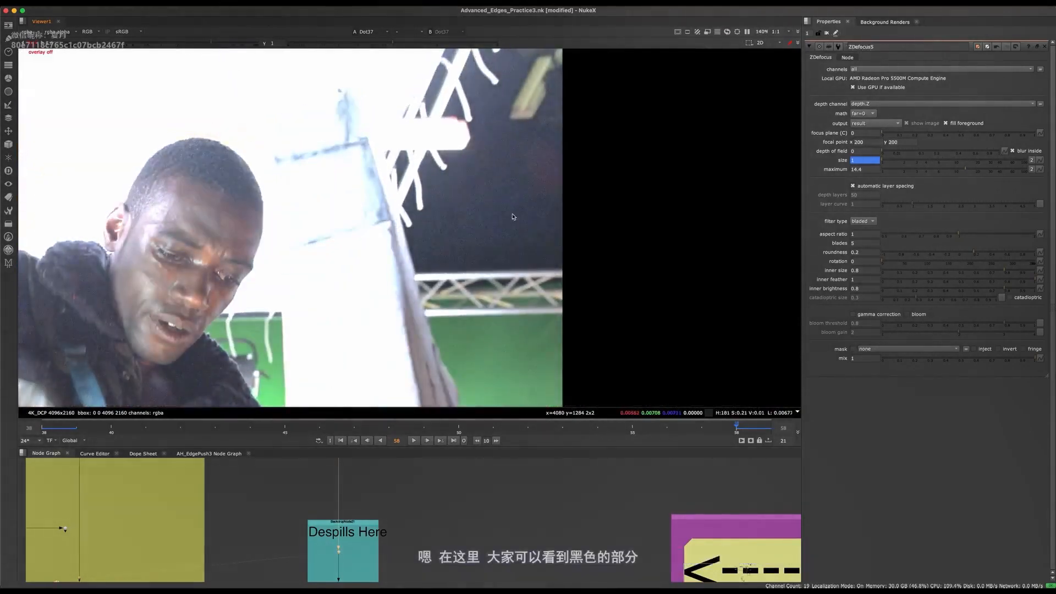
middle_click_drag(461, 80, 443, 141)
scroll(452, 148, "up", 3)
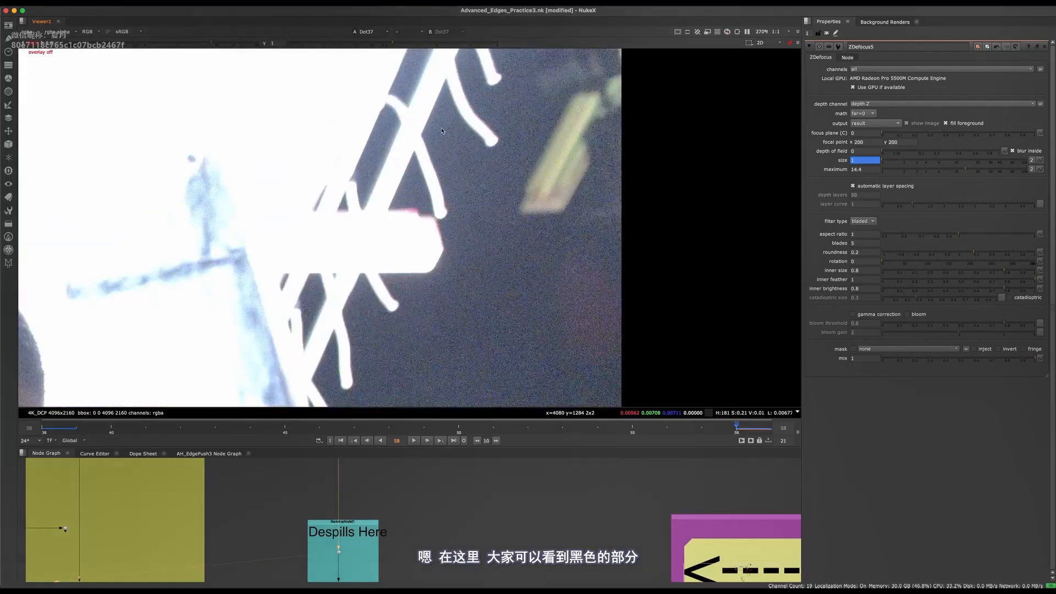
scroll(442, 131, "up", 3)
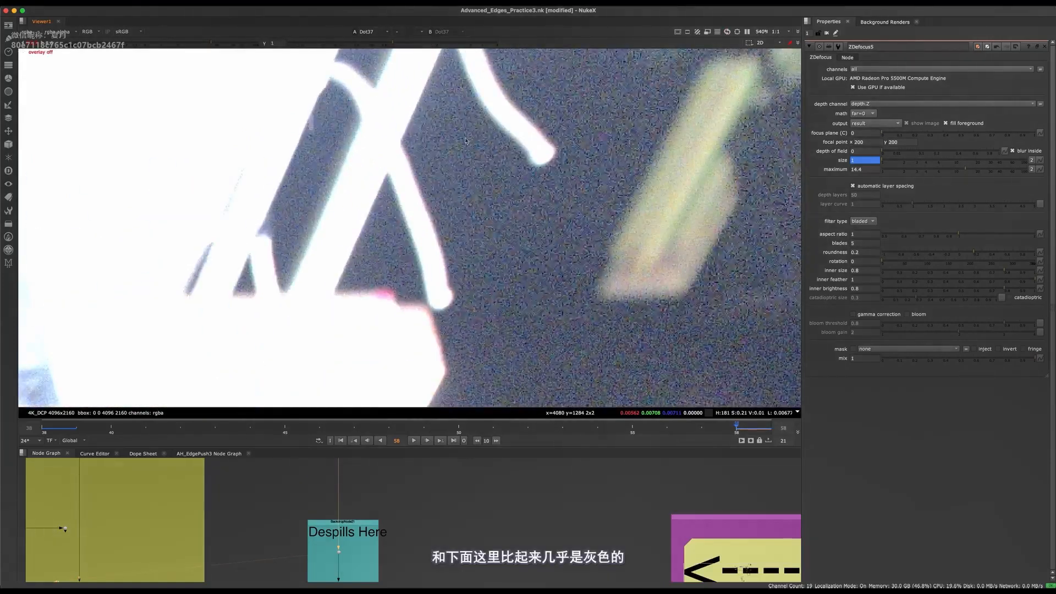
scroll(465, 141, "down", 1)
middle_click_drag(479, 363, 462, 99)
middle_click_drag(520, 380, 507, 160)
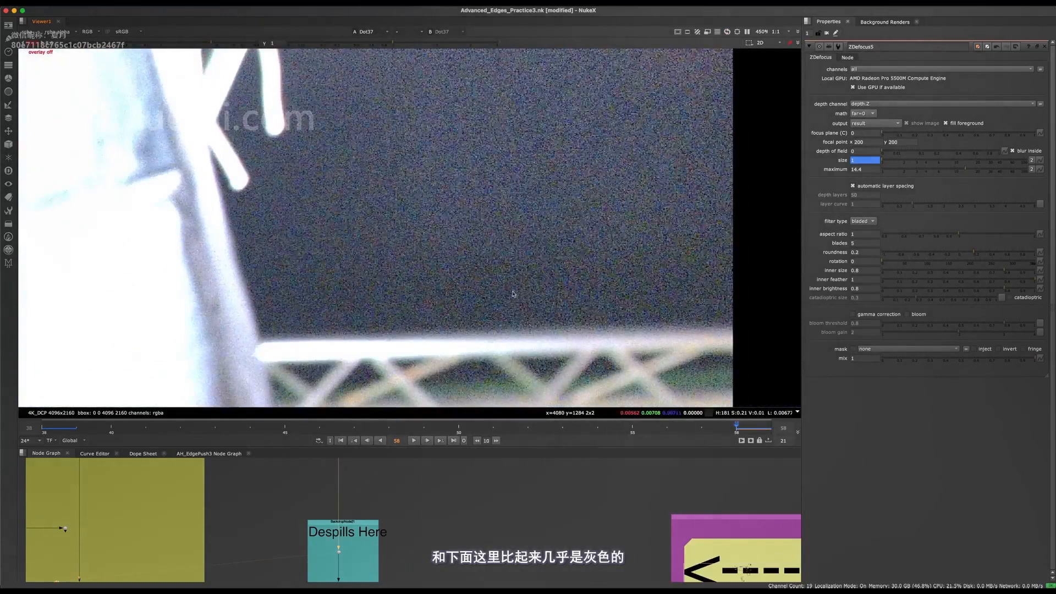
scroll(512, 294, "down", 4)
middle_click_drag(430, 131, 461, 167)
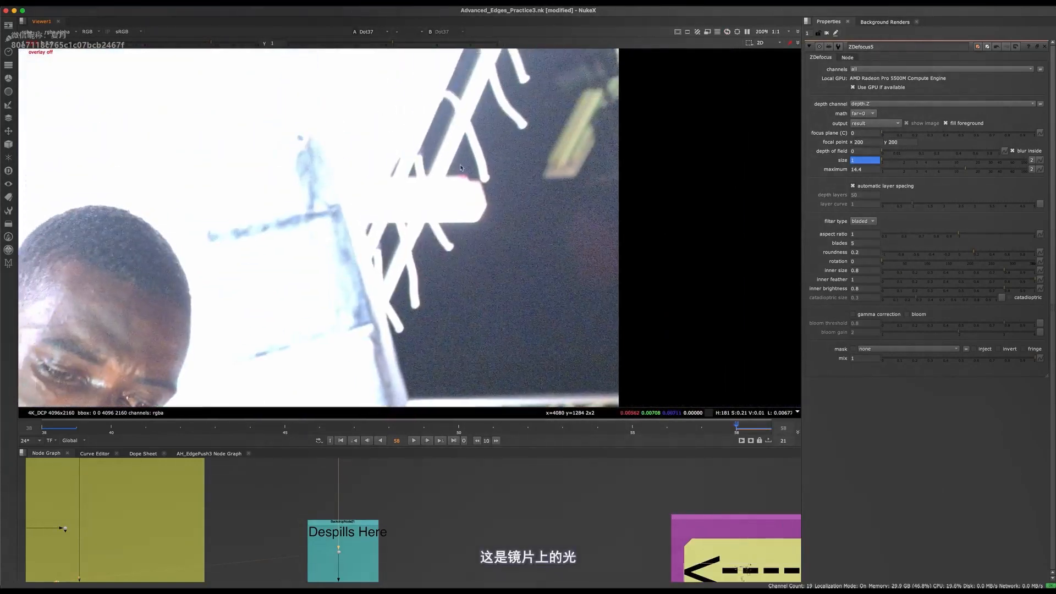
scroll(470, 263, "down", 4)
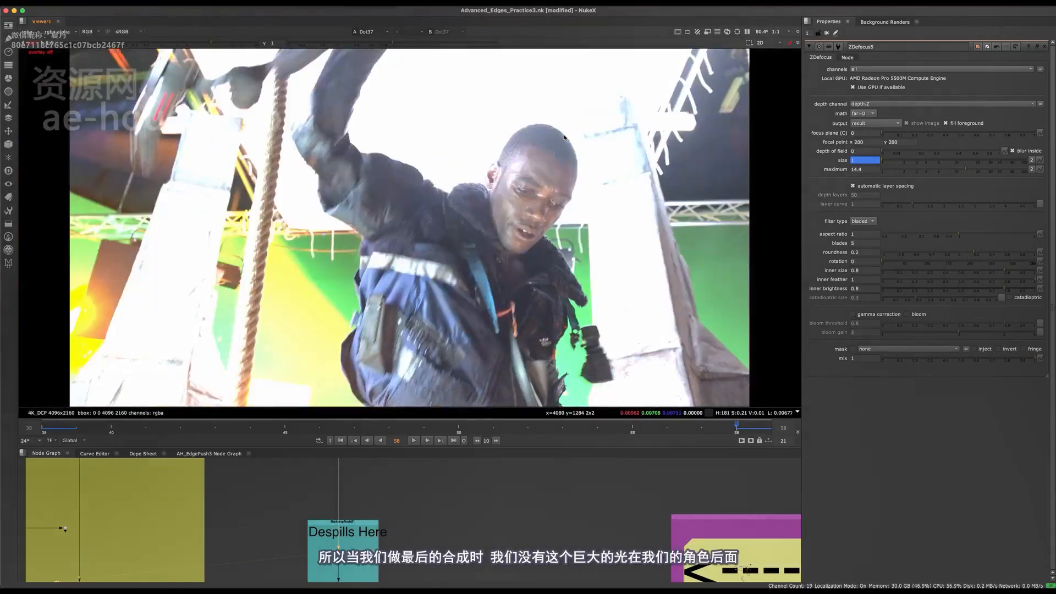
left_click_drag(633, 70, 287, 178)
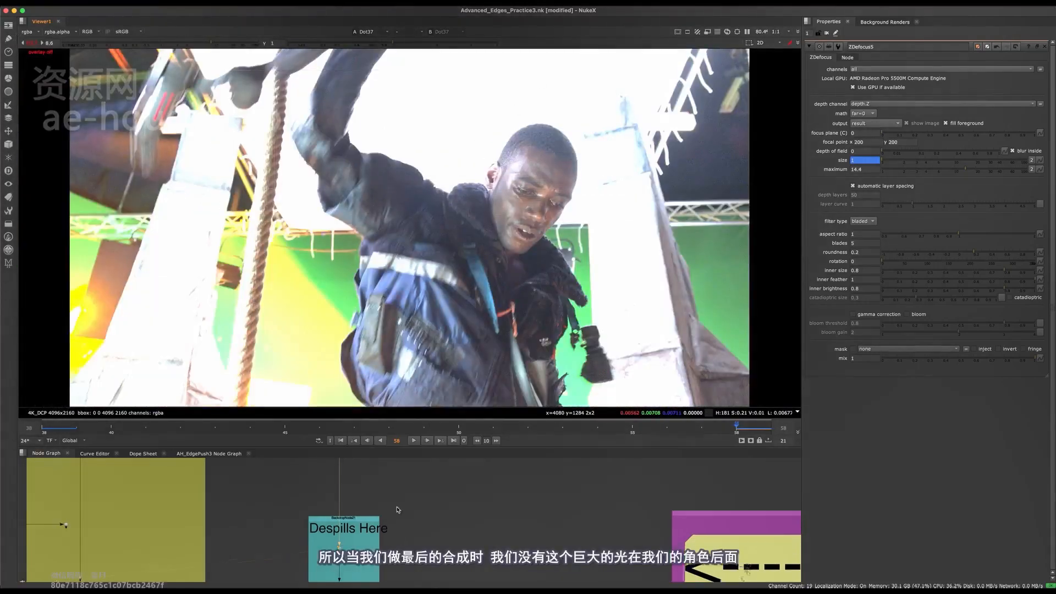
View the Merge35 composite again and reset the viewer gain to 1
scroll(401, 540, "down", 5)
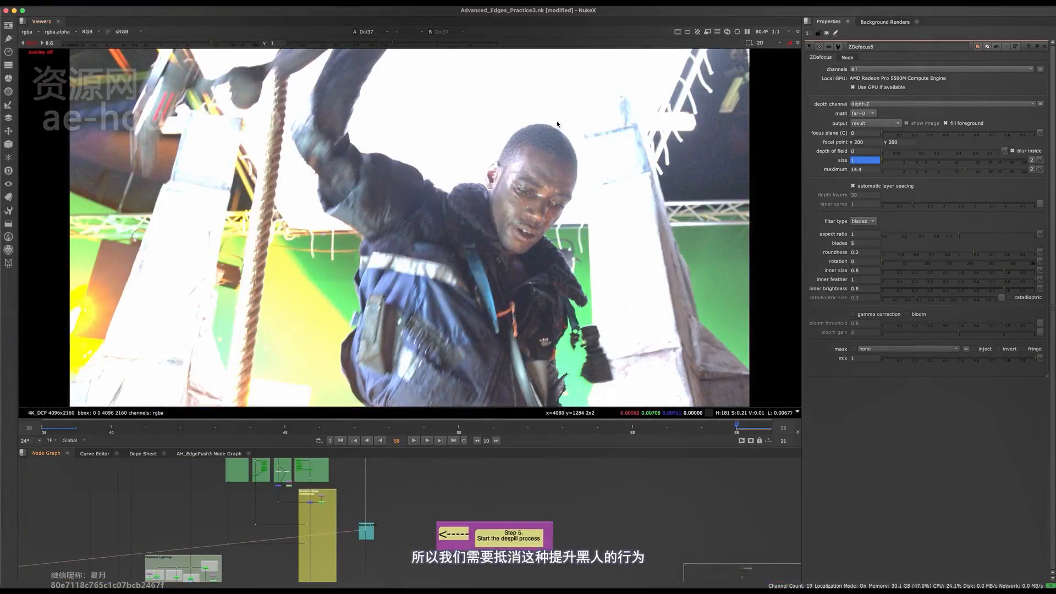
scroll(417, 471, "down", 5)
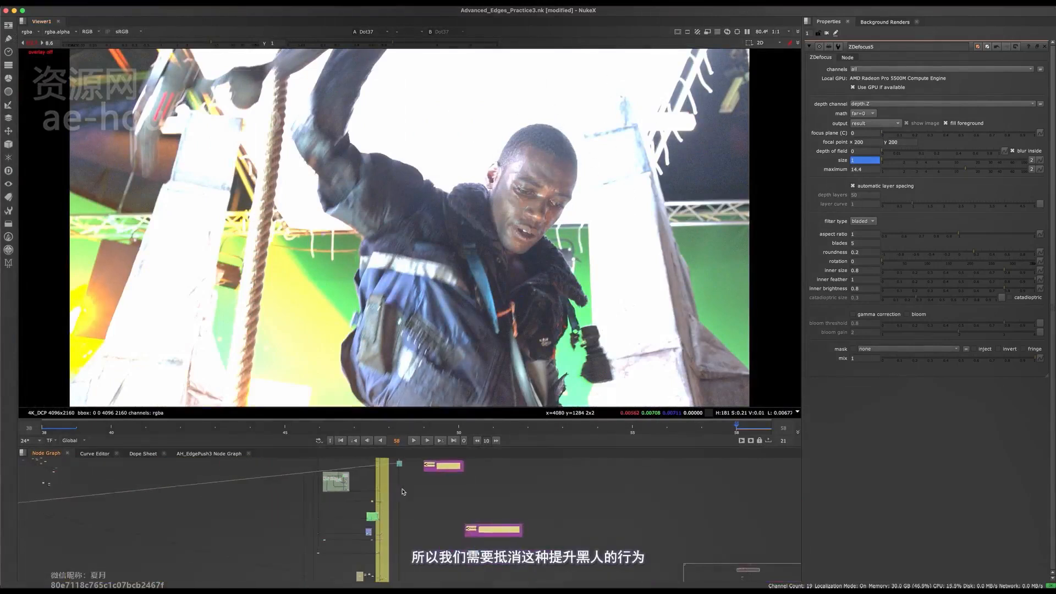
middle_click_drag(403, 550, 410, 517)
scroll(409, 517, "up", 5)
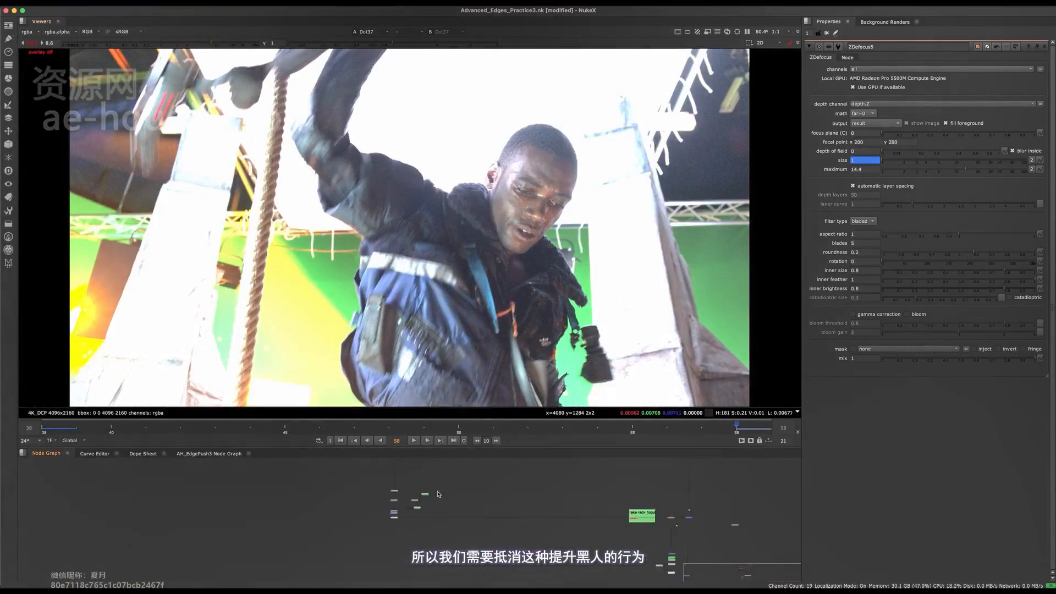
middle_click_drag(568, 528, 466, 506)
scroll(601, 512, "up", 3)
middle_click_drag(607, 480, 611, 528)
left_click(560, 542)
key("1")
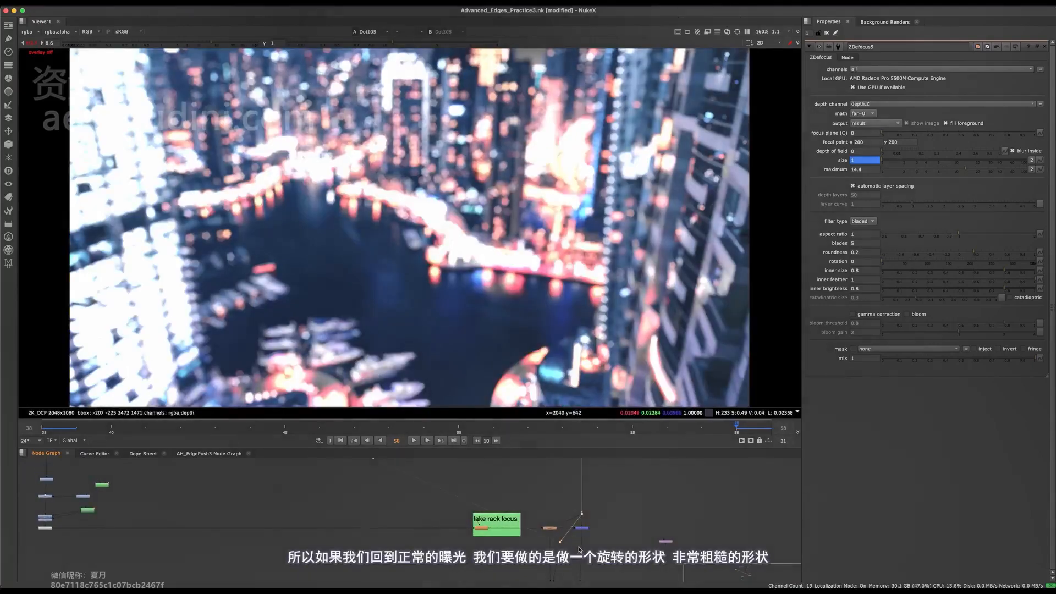
left_click_drag(602, 520, 562, 539)
key("1")
middle_click_drag(322, 482, 483, 534)
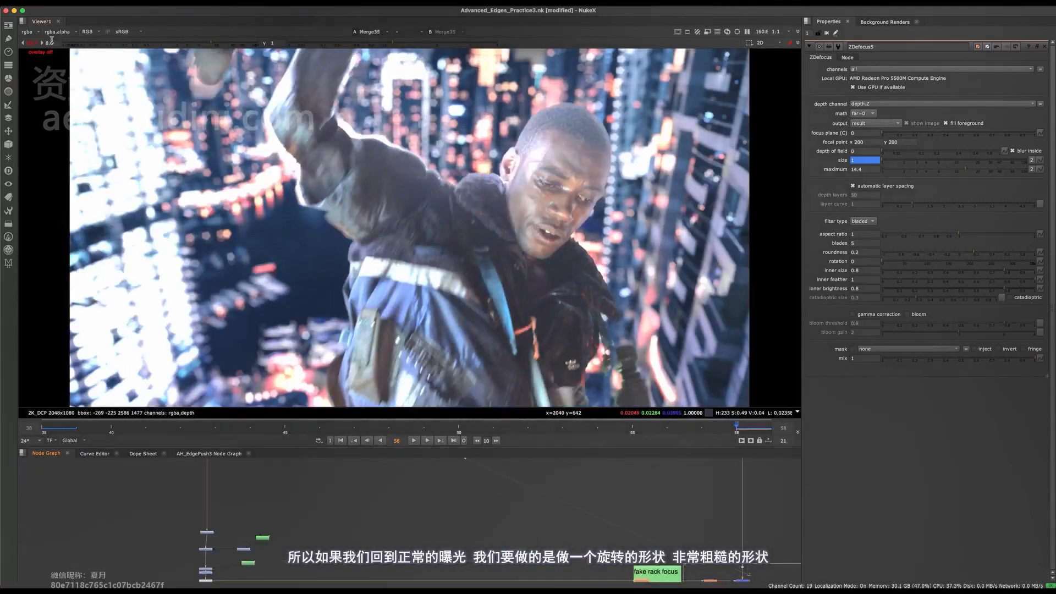
left_click(35, 44)
Open the Roto56 settings and select its Bezier1 shape to inspect the rough area covering the character's upper body
middle_click_drag(228, 537, 398, 507)
scroll(365, 517, "up", 3)
double_click(464, 507)
scroll(485, 258, "down", 3)
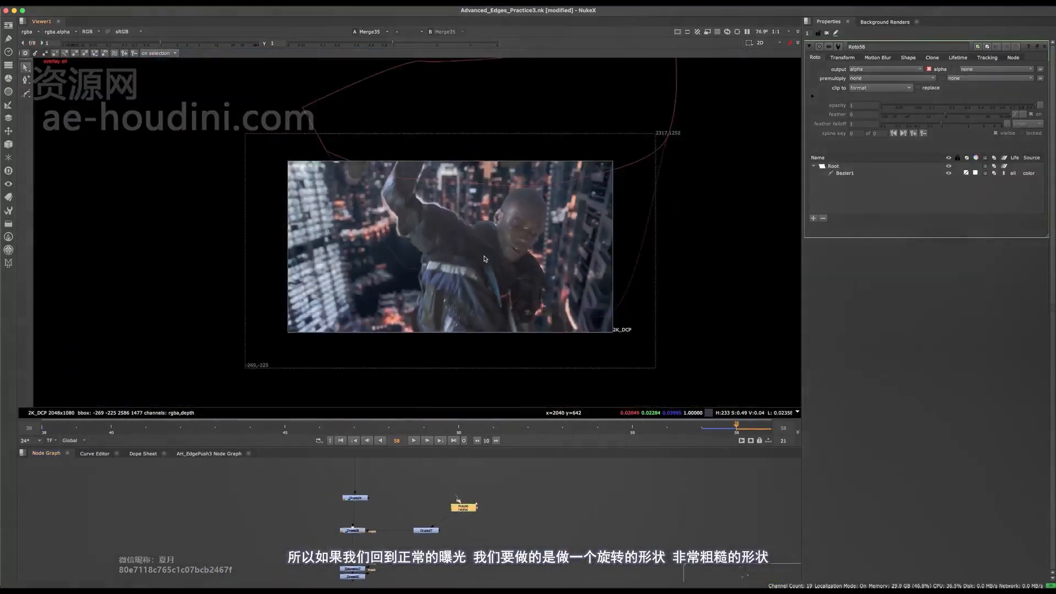
left_click(549, 185)
middle_click_drag(384, 529, 392, 487)
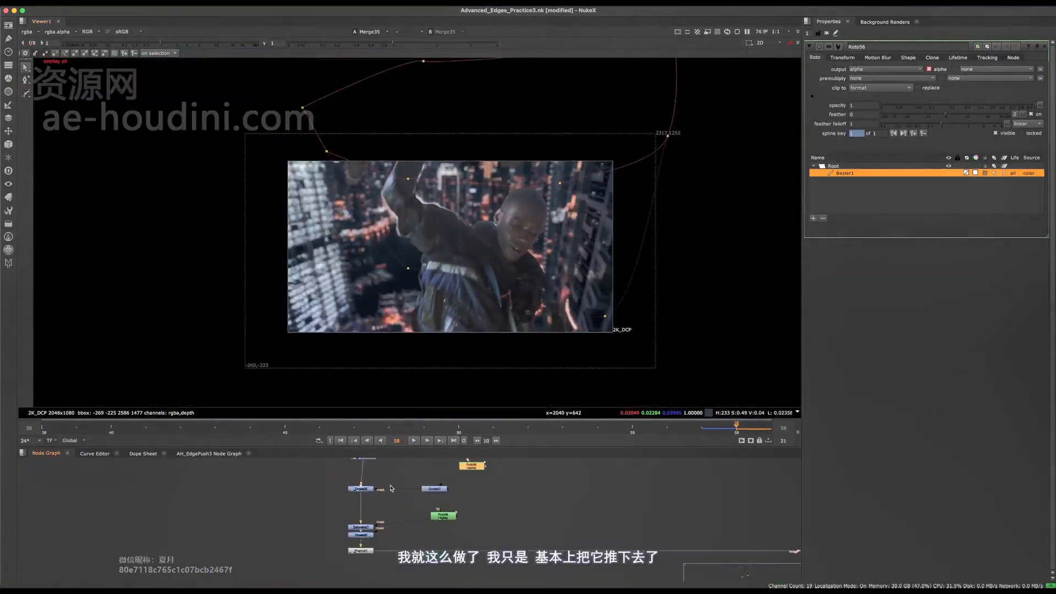
Enable Grade26, masked by Roto56 through Grade27, and open its settings to inspect the blackpoint adjustment on the head
left_click(370, 485)
scroll(398, 474, "up", 1)
scroll(403, 460, "up", 4)
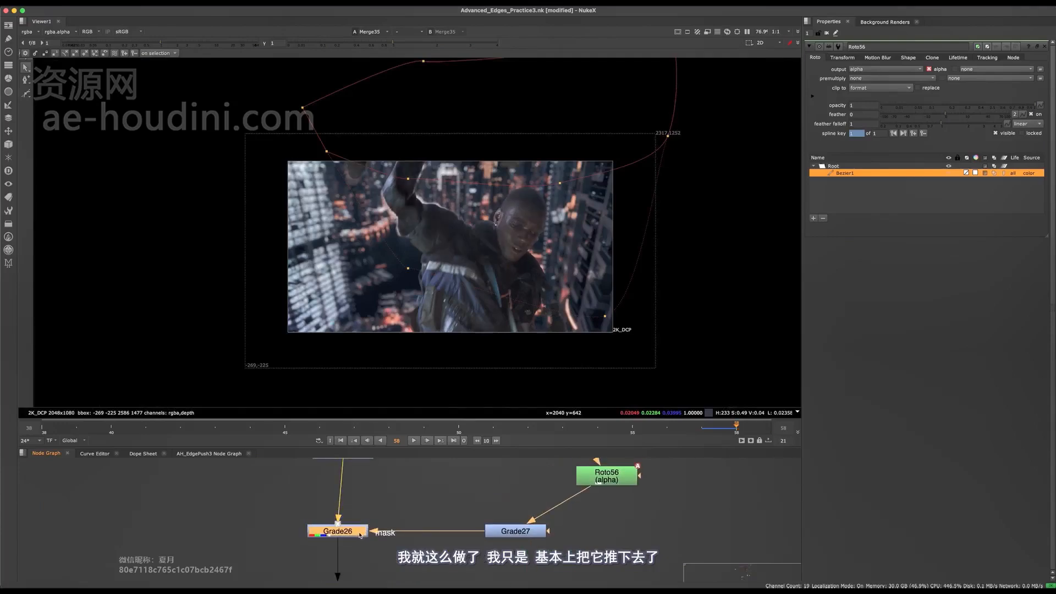
double_click(349, 534)
scroll(553, 220, "up", 4)
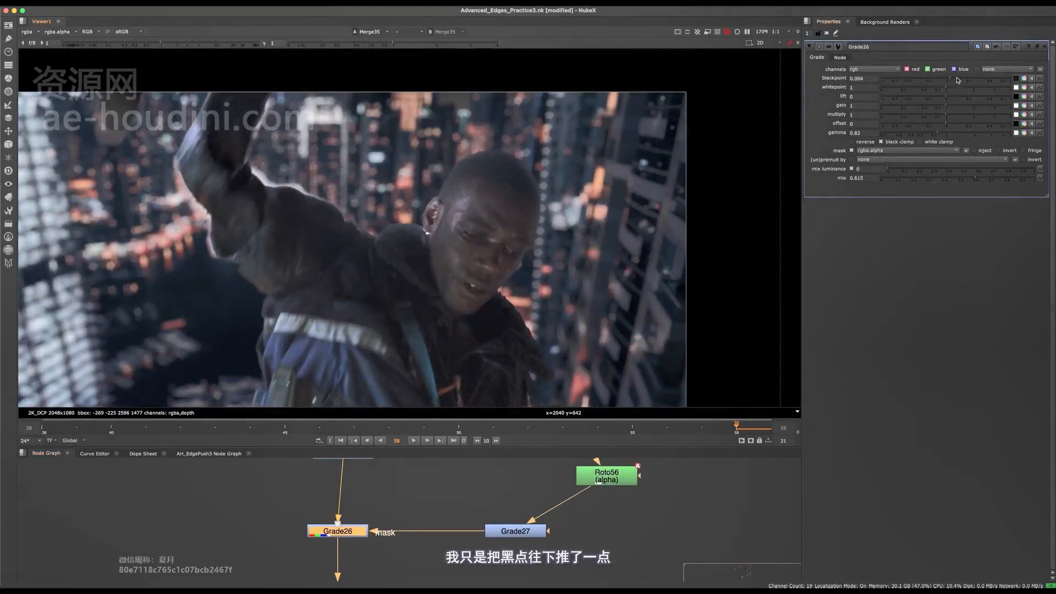
scroll(459, 188, "up", 3)
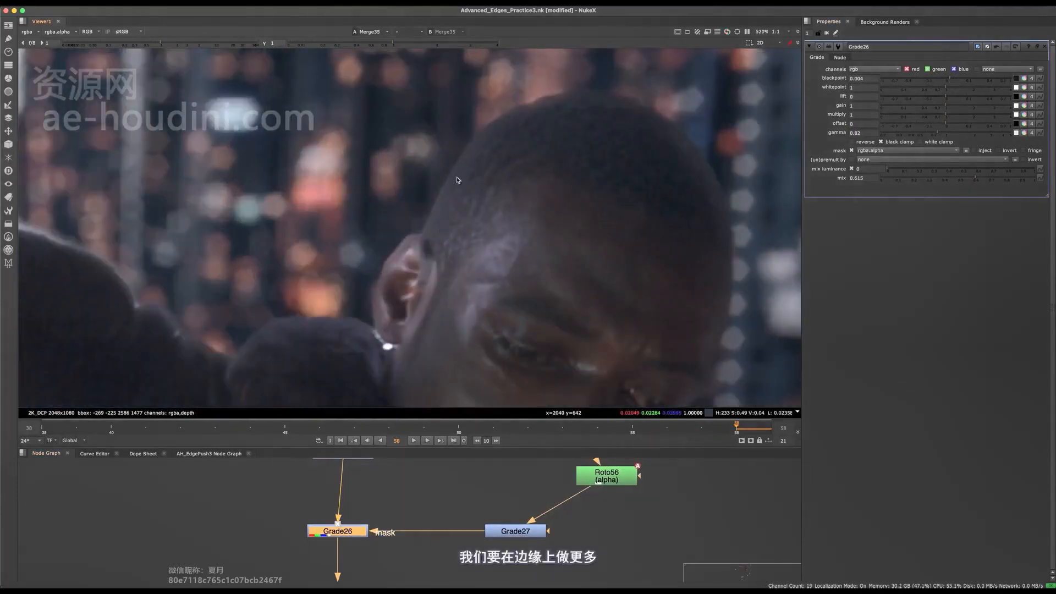
middle_click_drag(465, 172, 474, 159)
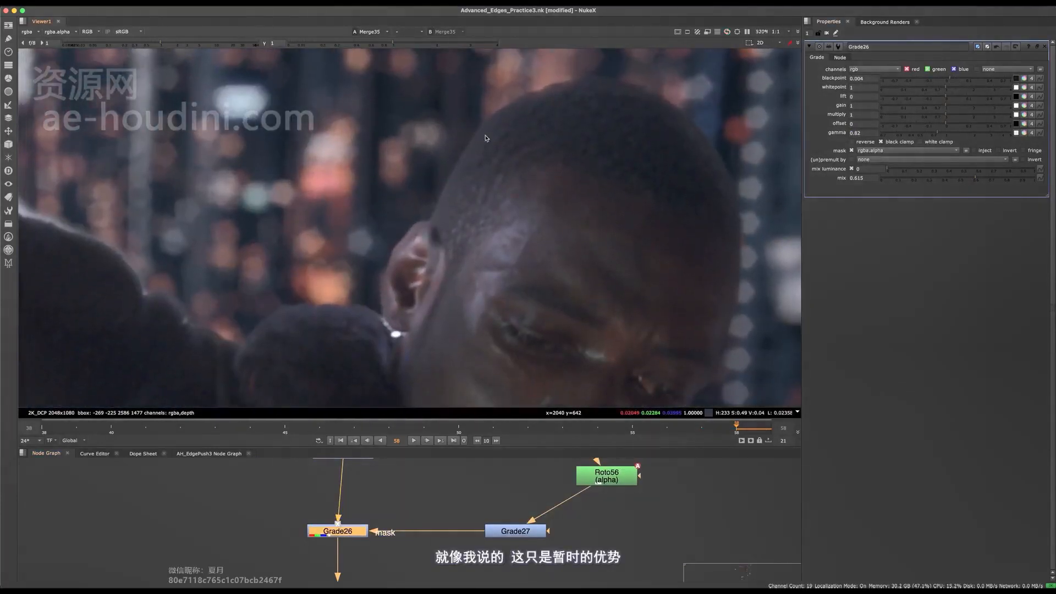
Frame the whole composite and toggle Grade26 to compare the character with and without the black level correction
middle_click_drag(412, 477, 412, 468)
scroll(449, 263, "down", 10)
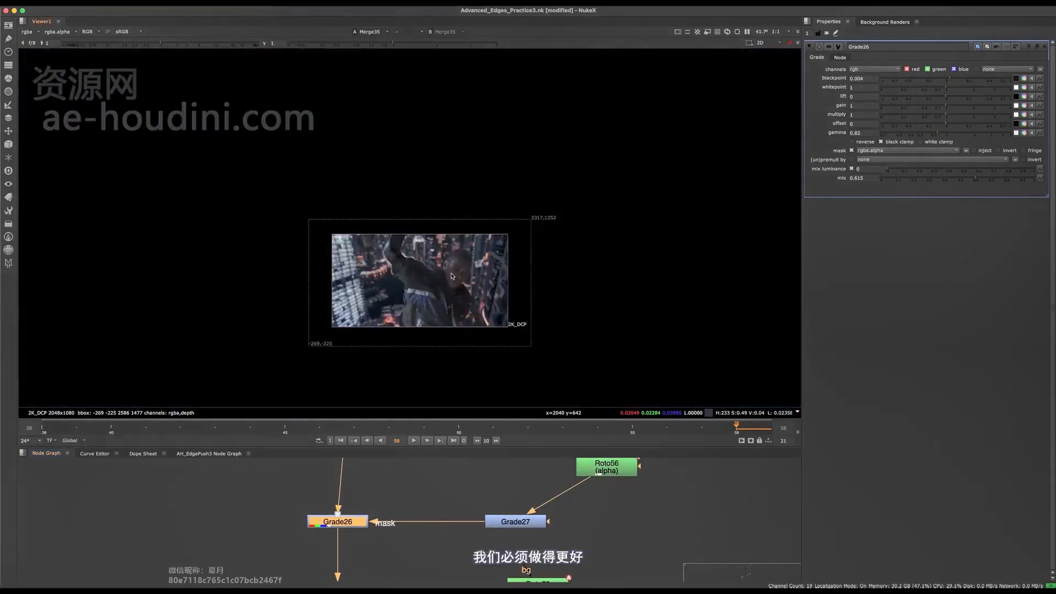
scroll(451, 275, "up", 4)
middle_click_drag(404, 277, 446, 162)
left_click(398, 481)
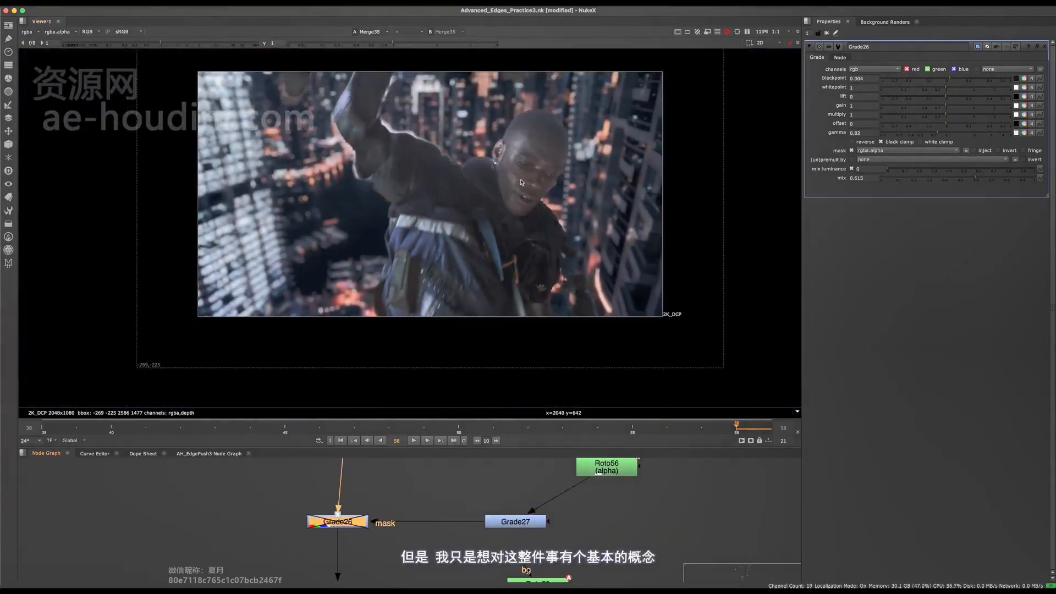
Select the Saturation7 and grade nodes masked by Roto58 and enable them
scroll(385, 529, "down", 5)
middle_click_drag(405, 531, 431, 556)
scroll(413, 539, "down", 3)
left_click_drag(432, 519, 365, 575)
scroll(413, 535, "up", 3)
key("d")
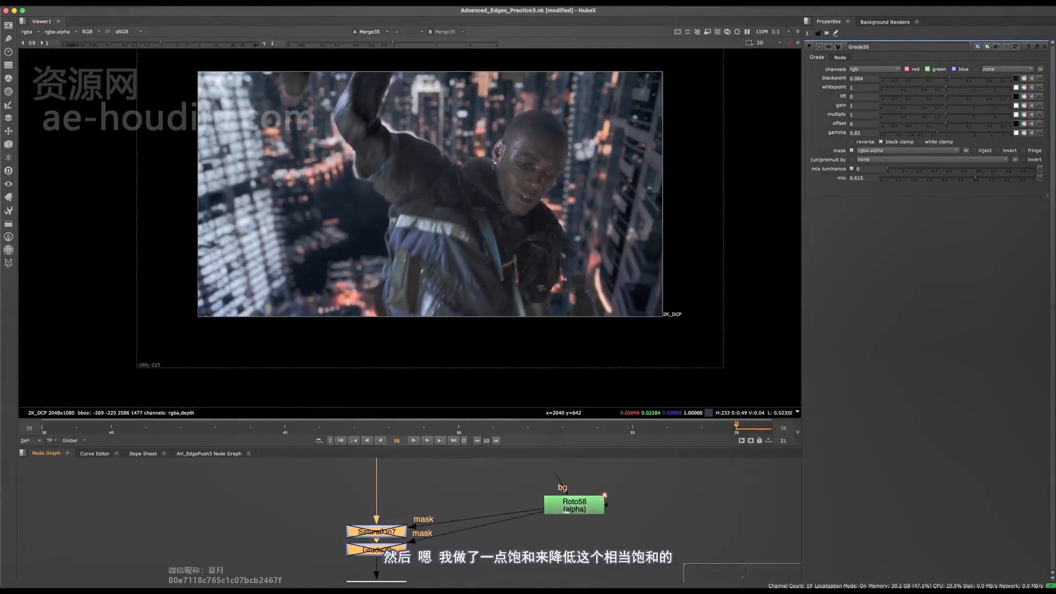
Toggle Saturation7 and its neighbouring grade off and on to compare the colour of the character's blue jacket
scroll(412, 226, "up", 4)
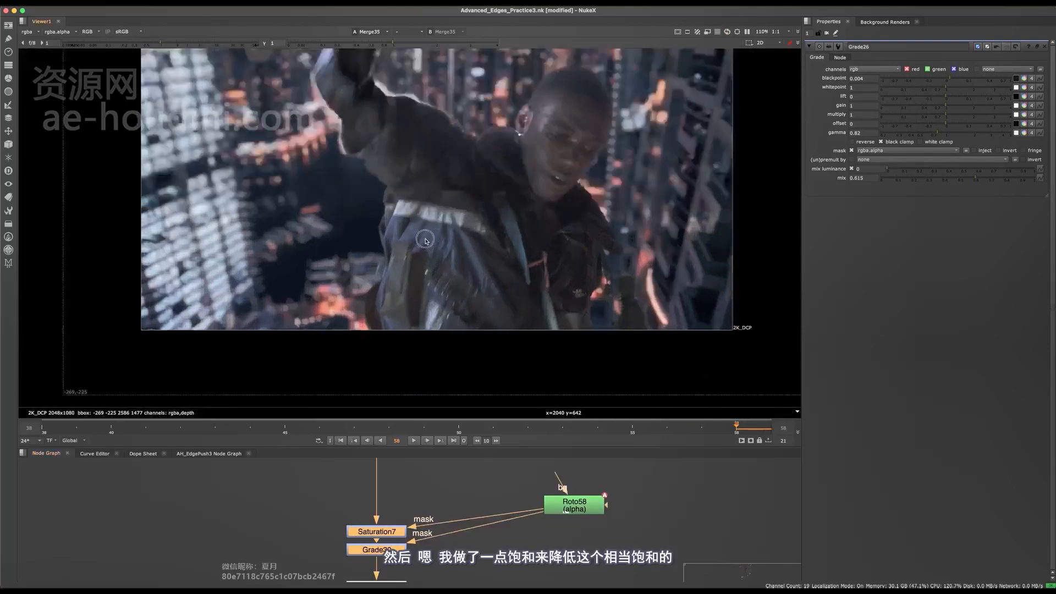
key("d")
middle_click_drag(410, 230, 472, 274)
key("d")
key("d")
key("d")
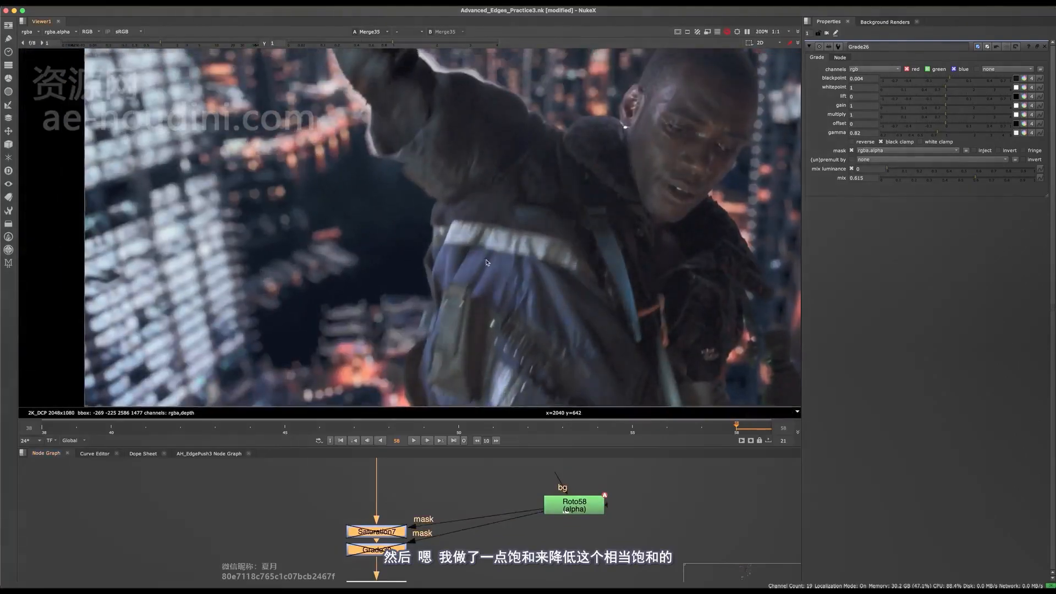
Frame the whole composite with Saturation7 and Grade30 enabled, play the temp comp, and return to the fake rack focus section at frame 57
key("f")
scroll(521, 171, "down", 3)
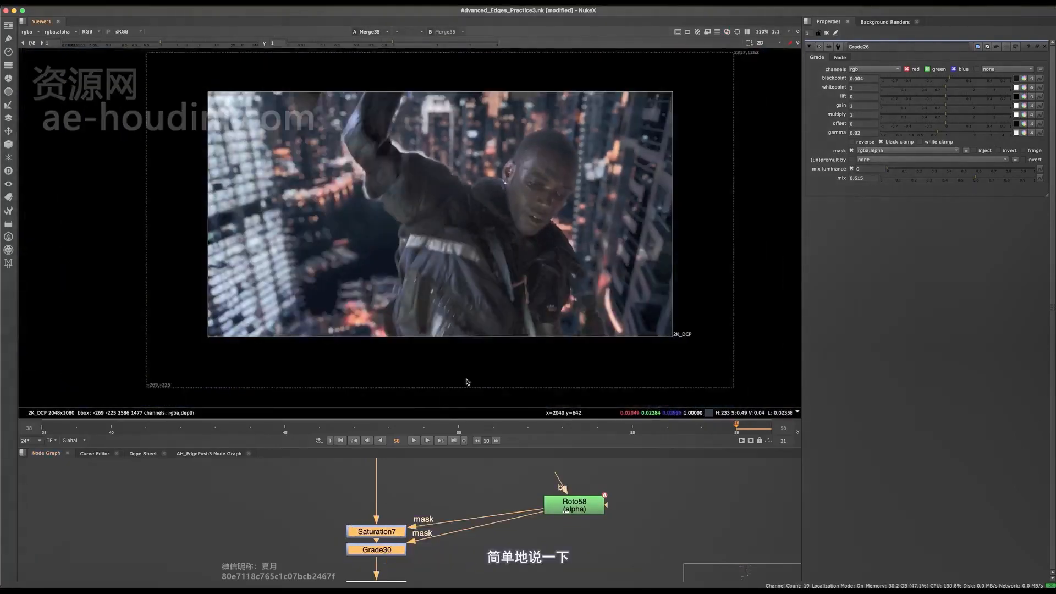
left_click(414, 441)
scroll(418, 495, "down", 3)
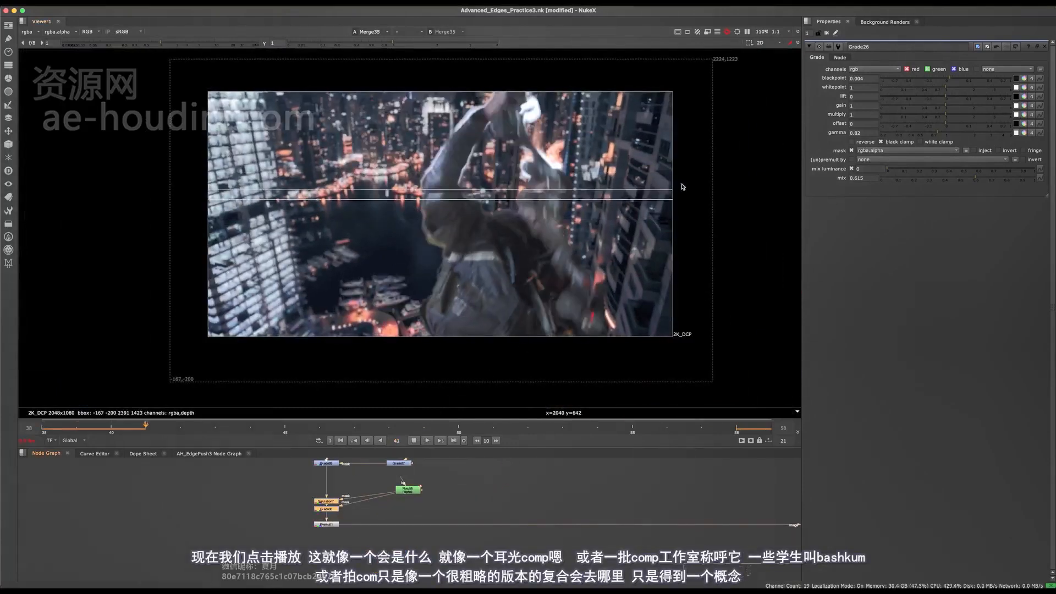
middle_click_drag(463, 489, 345, 527)
middle_click_drag(549, 577, 452, 505)
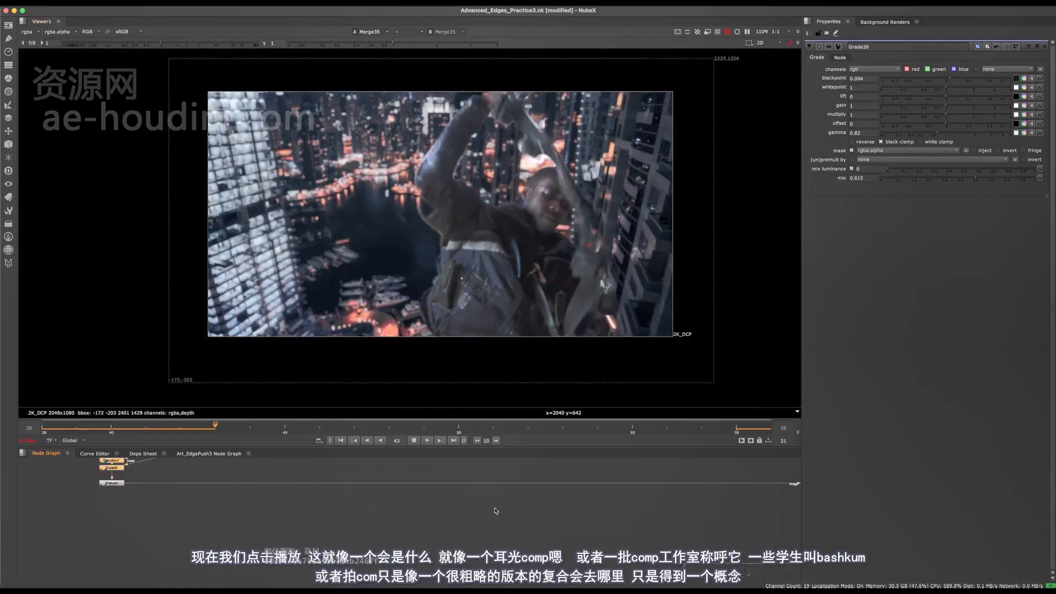
middle_click_drag(536, 518, 440, 523)
left_click(479, 545)
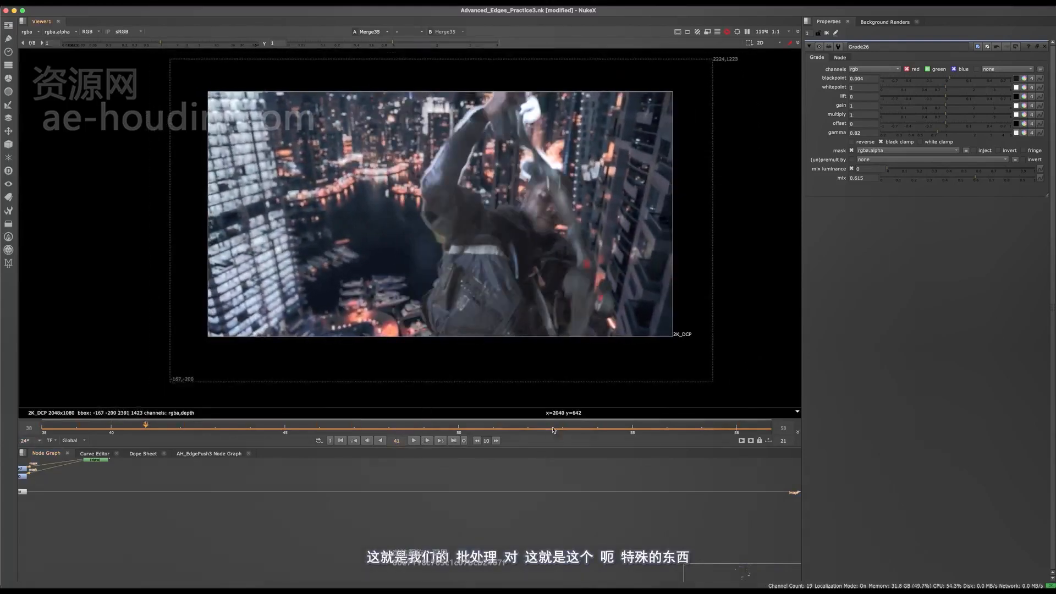
key("f")
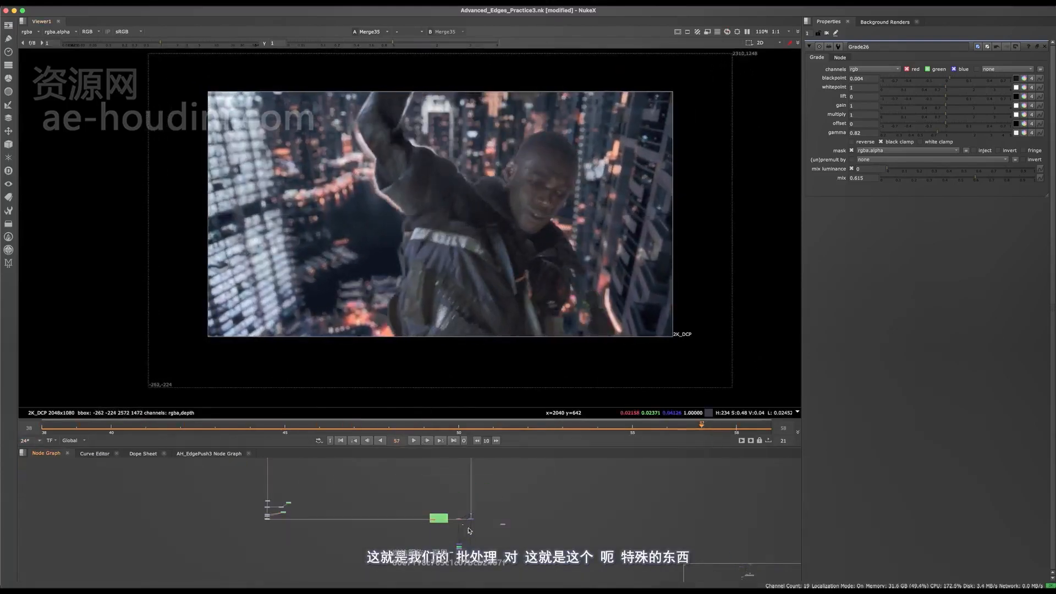
scroll(469, 530, "up", 5)
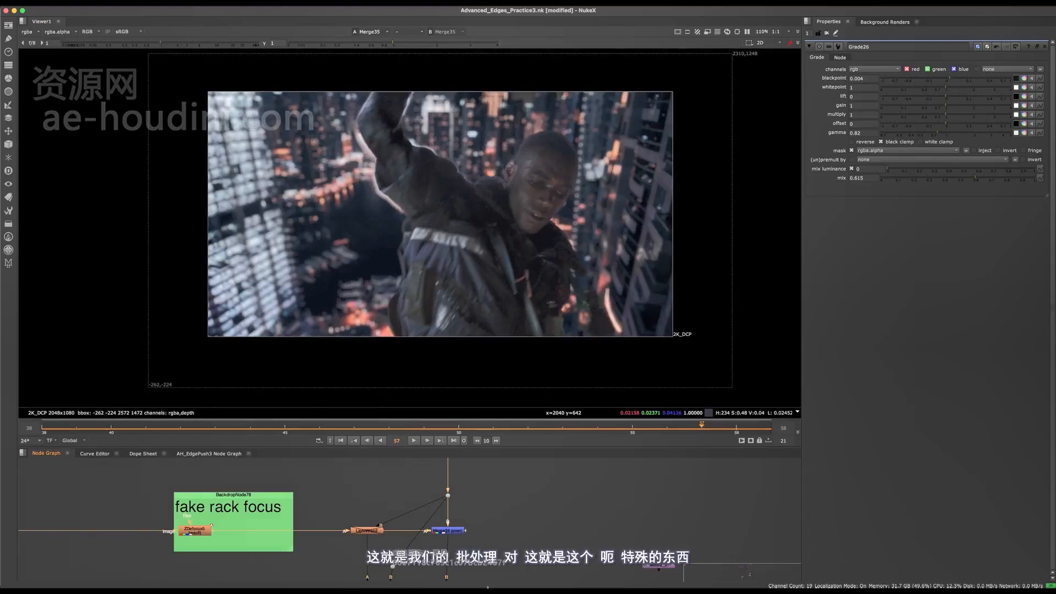
Switch to the browser to show the YouTube video "Parallax HAX | Nuke Compositing [Advanced]", highlight its title, and return to Nuke
mouse_move(459, 572)
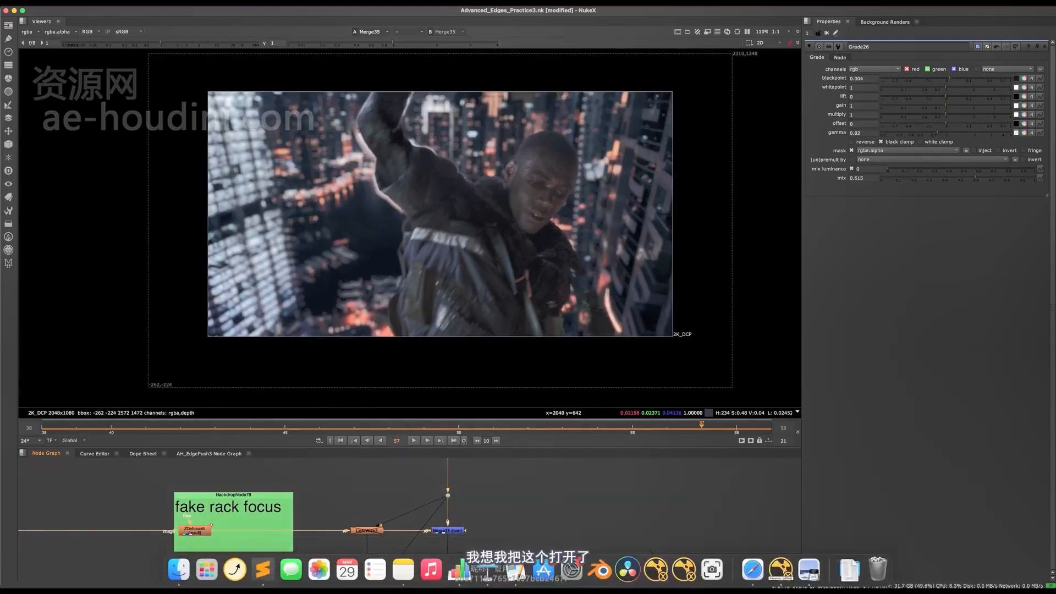
left_click(751, 577)
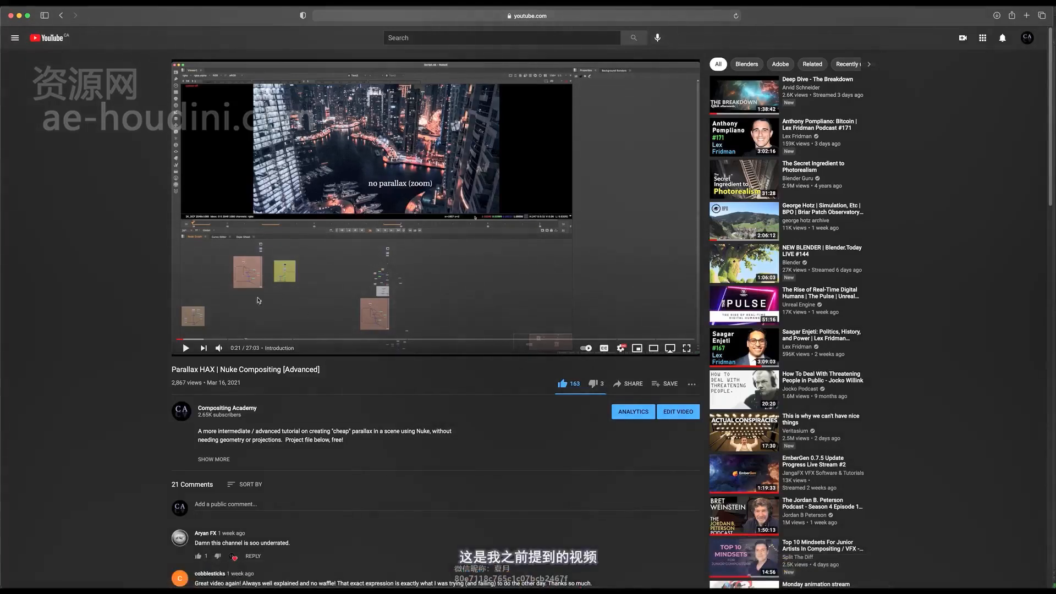
triple_click(209, 372)
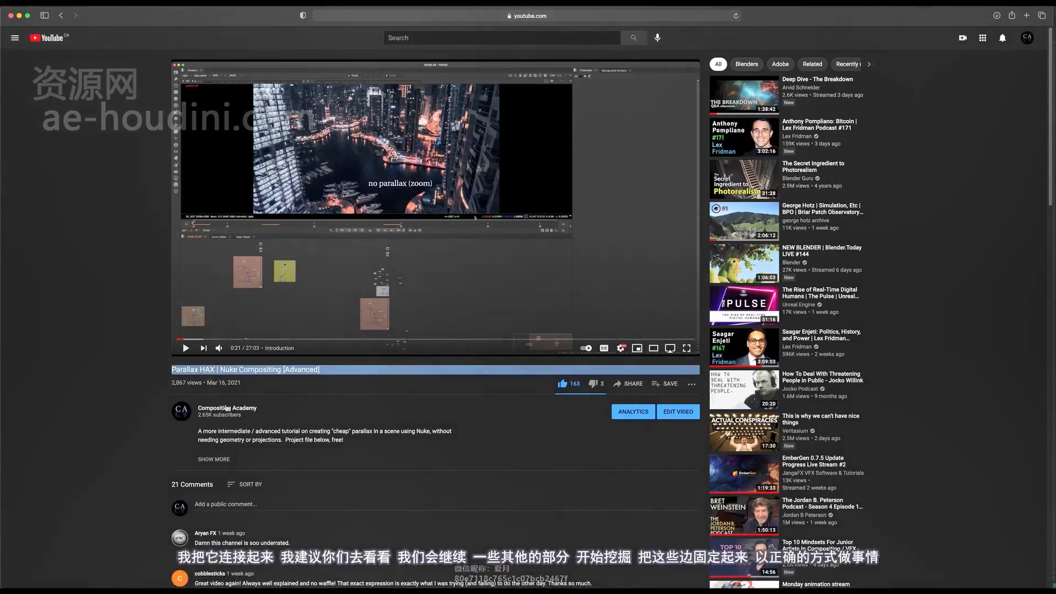
left_click(447, 446)
mouse_move(627, 575)
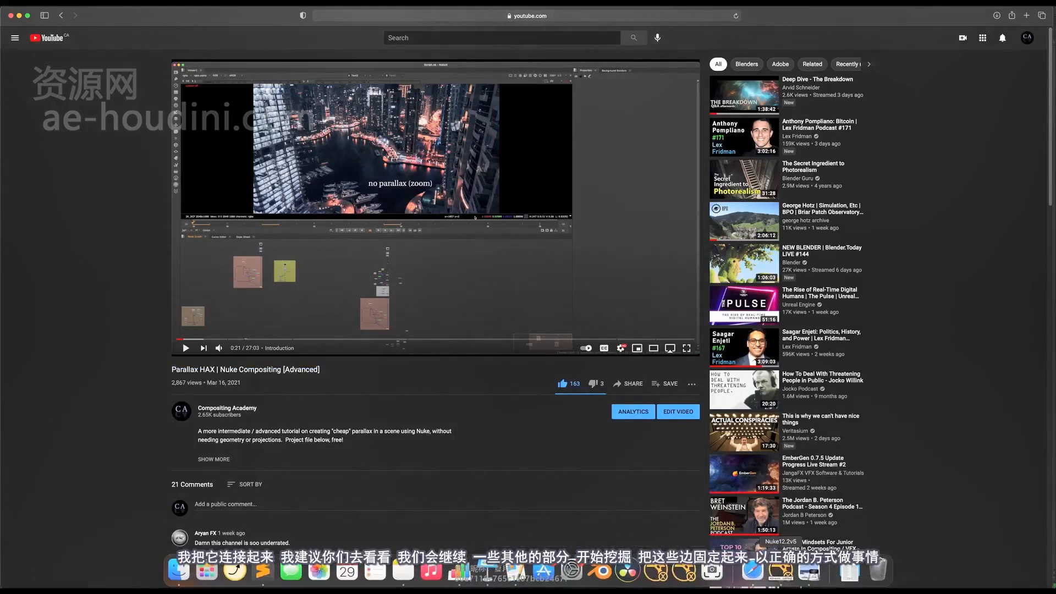
left_click(781, 572)
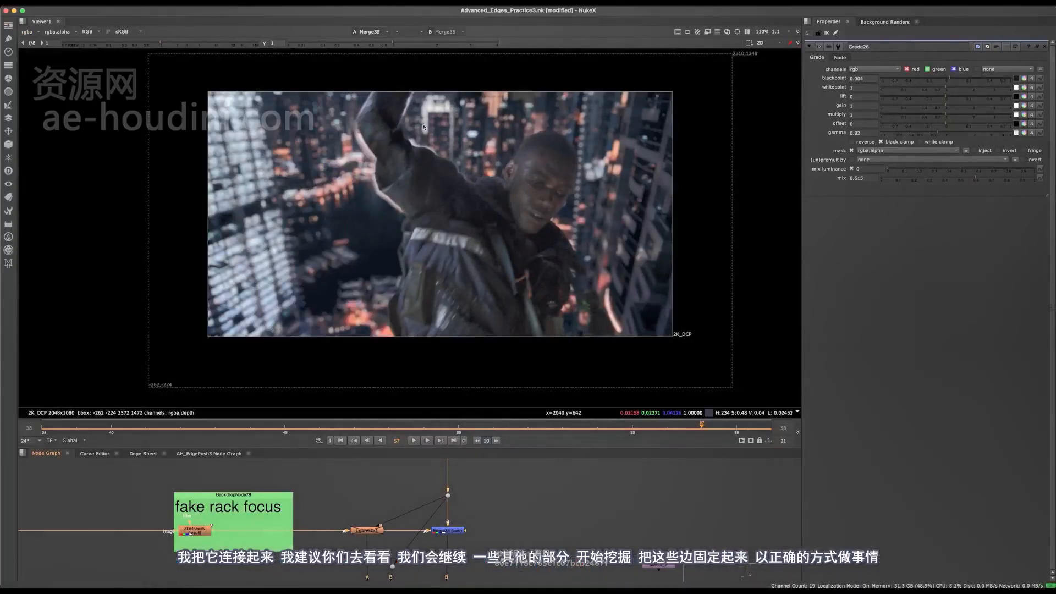
Inspect the lens bloom branch by viewing Convolve1, the merge that adds it to the comp, and the premultiplied background highlights
scroll(490, 534, "down", 10)
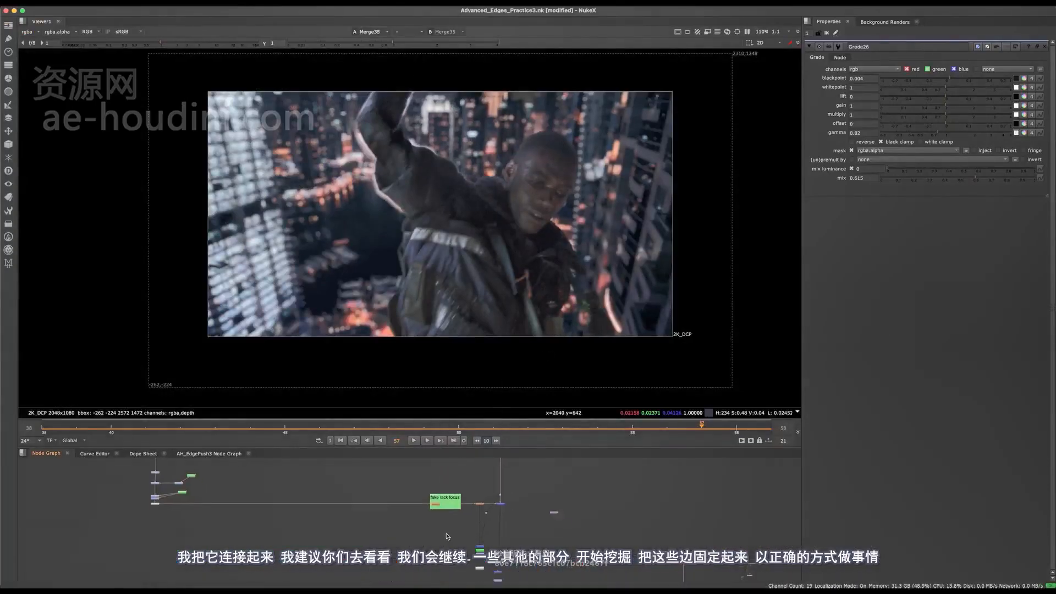
scroll(455, 511, "up", 5)
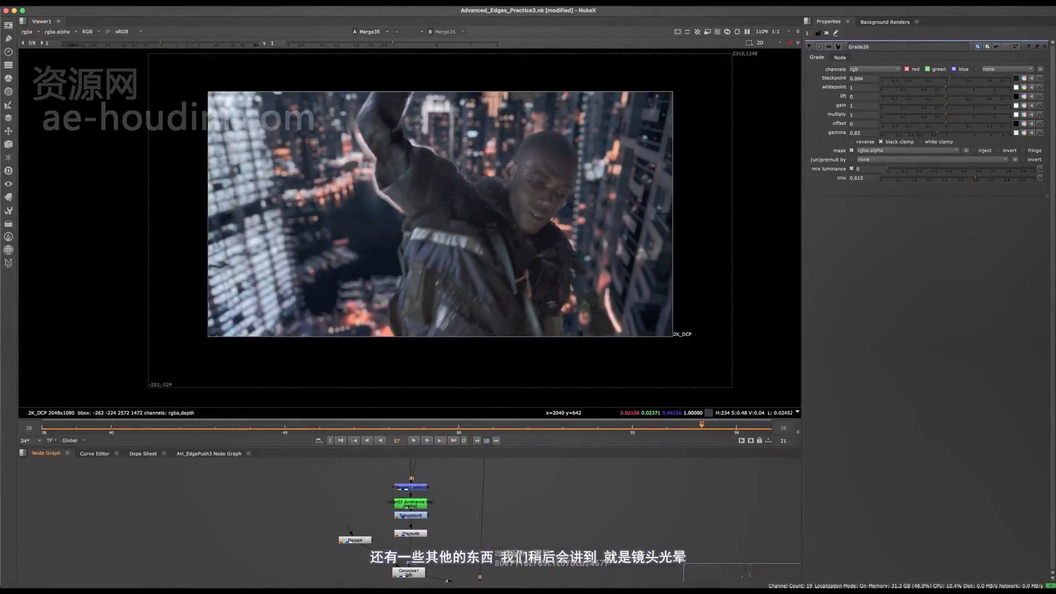
key("1")
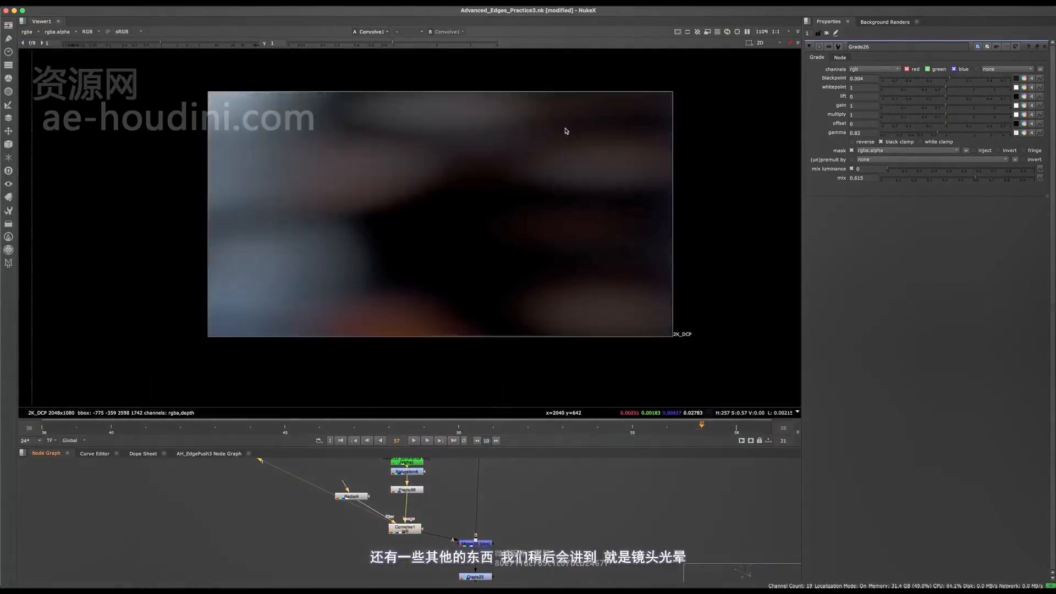
key("2")
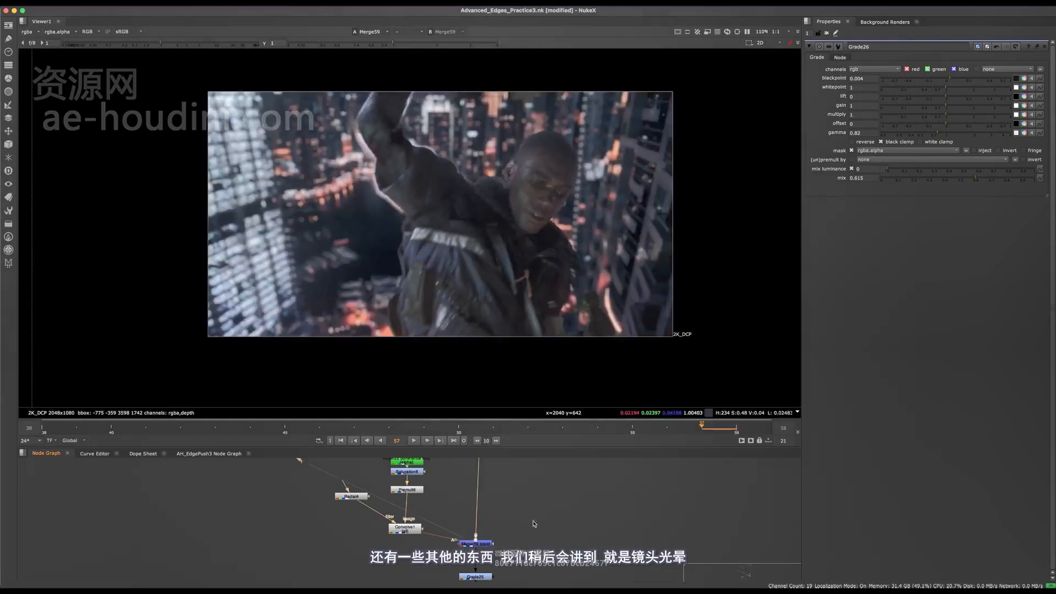
left_click(452, 481)
key("1")
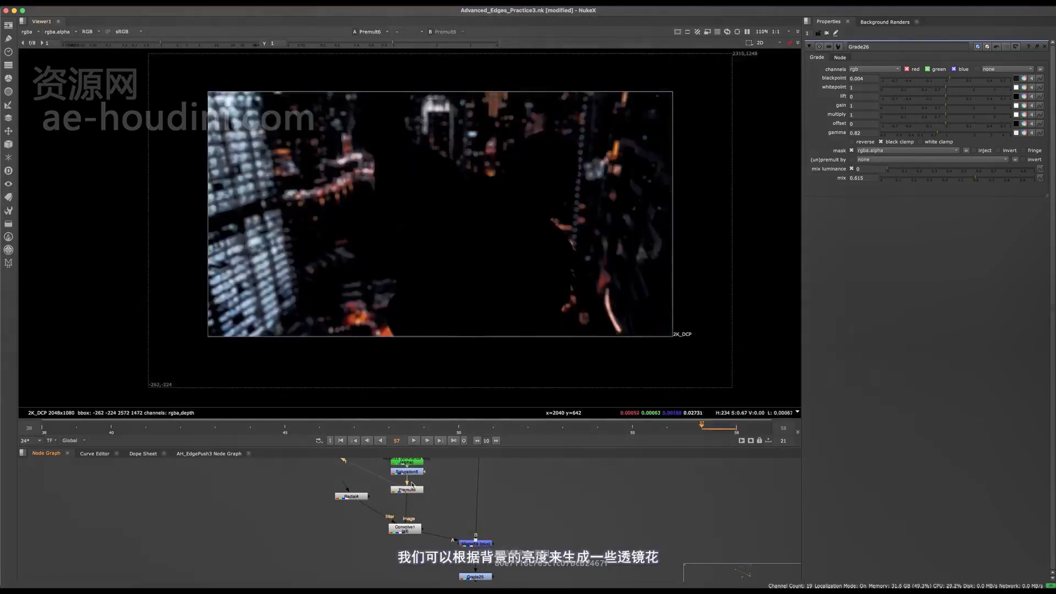
View Convolve1 with the viewer gain raised to 10.2, check Grade25 at the same gain, and reset the viewer gain
left_click(405, 528)
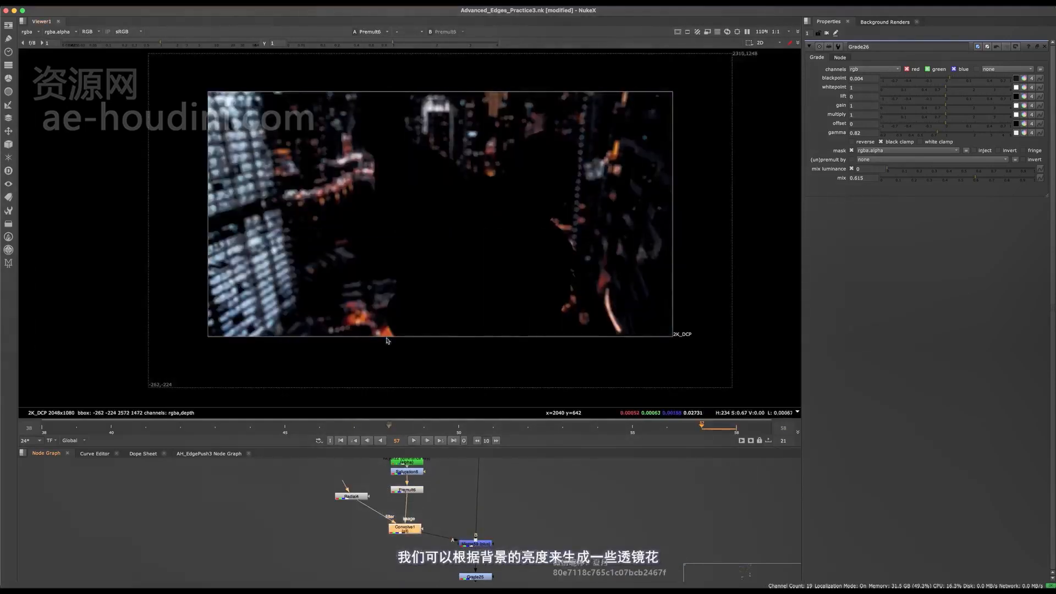
key("1")
left_click_drag(188, 43, 214, 43)
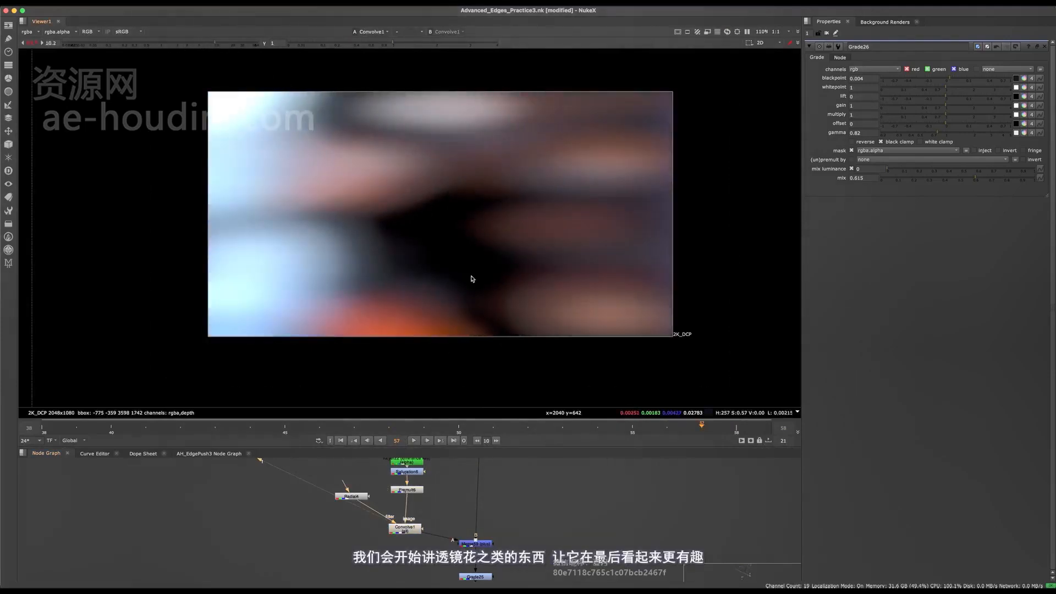
middle_click_drag(504, 553, 484, 493)
left_click(460, 517)
key("1")
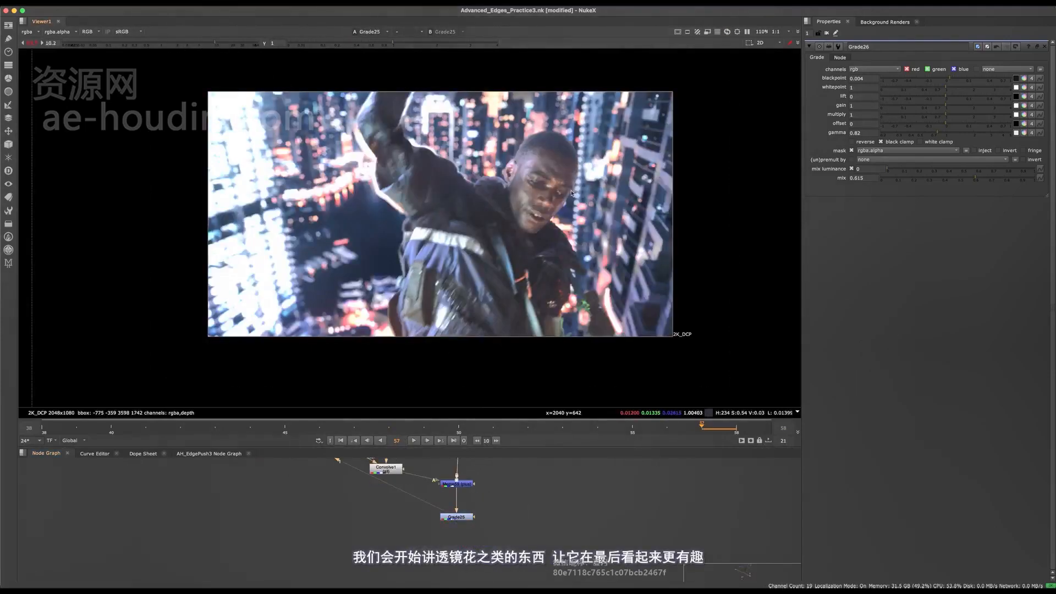
left_click(32, 43)
Select the lens bloom nodes below the fake rack focus section and return the viewer to Merge35
left_click_drag(524, 553, 415, 462)
middle_click_drag(451, 506, 462, 566)
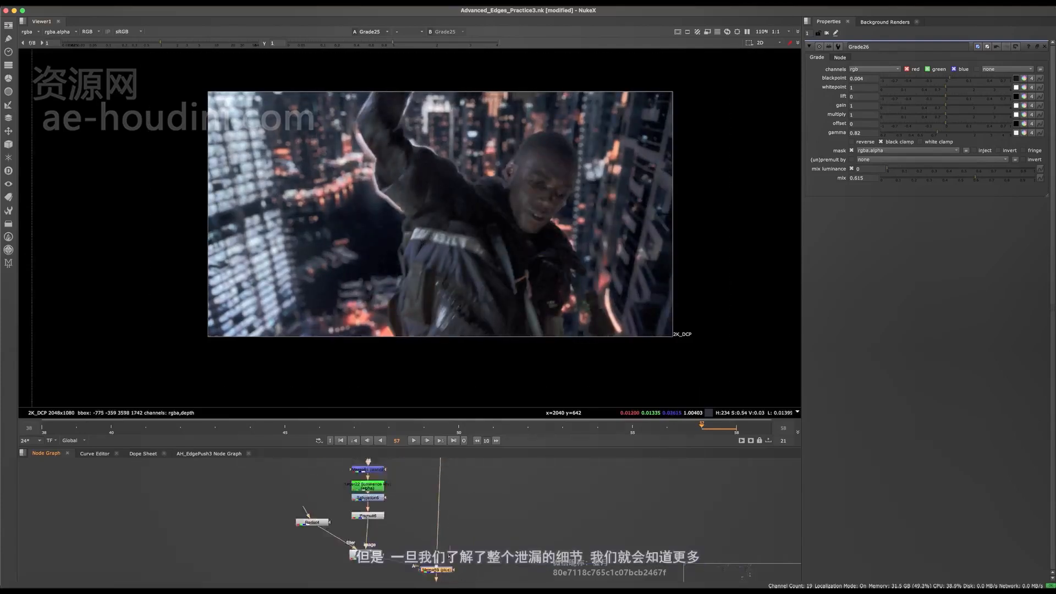
key("space")
middle_click_drag(498, 318, 584, 389)
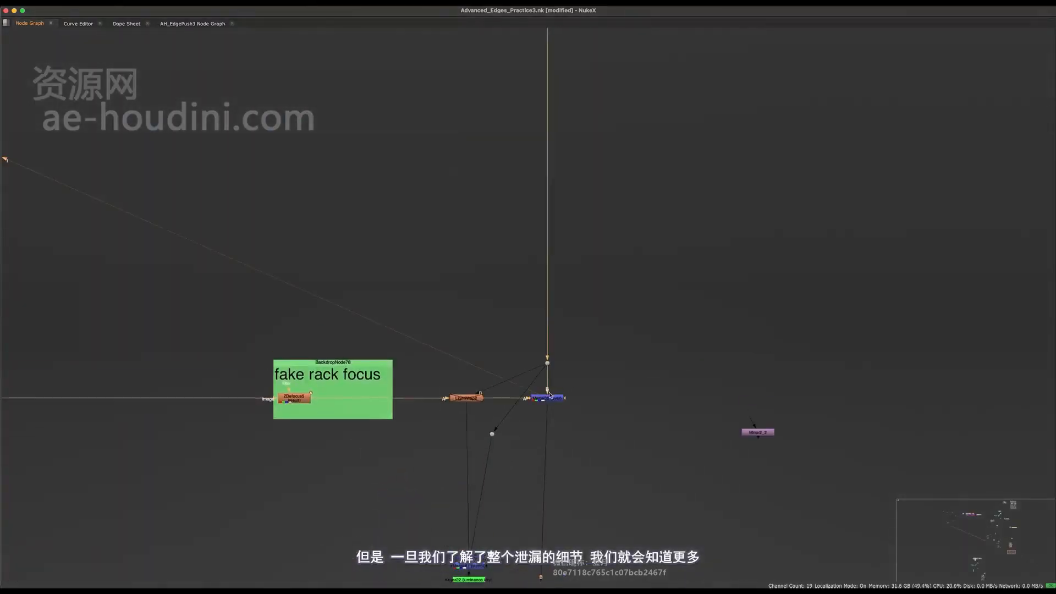
key("space")
scroll(450, 495, "down", 5)
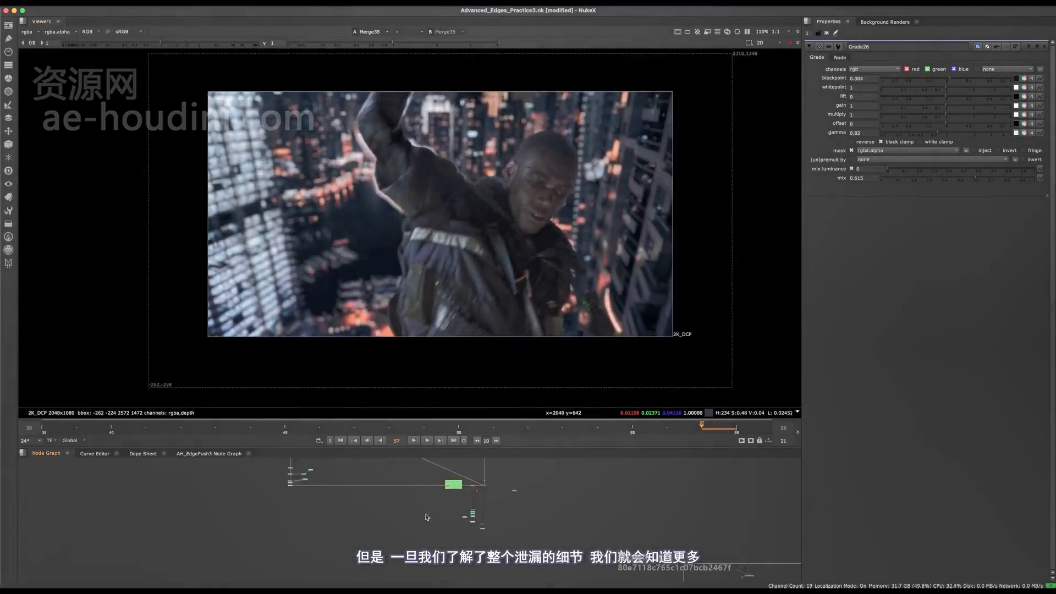
Expand the node graph and examine the full keying pipeline, selecting its tree from the holdout mattes down to the core matte creation
key("space")
middle_click_drag(440, 306, 483, 358)
left_click_drag(485, 360, 396, 494)
scroll(447, 438, "up", 3)
middle_click_drag(426, 425, 466, 464)
scroll(498, 404, "down", 5)
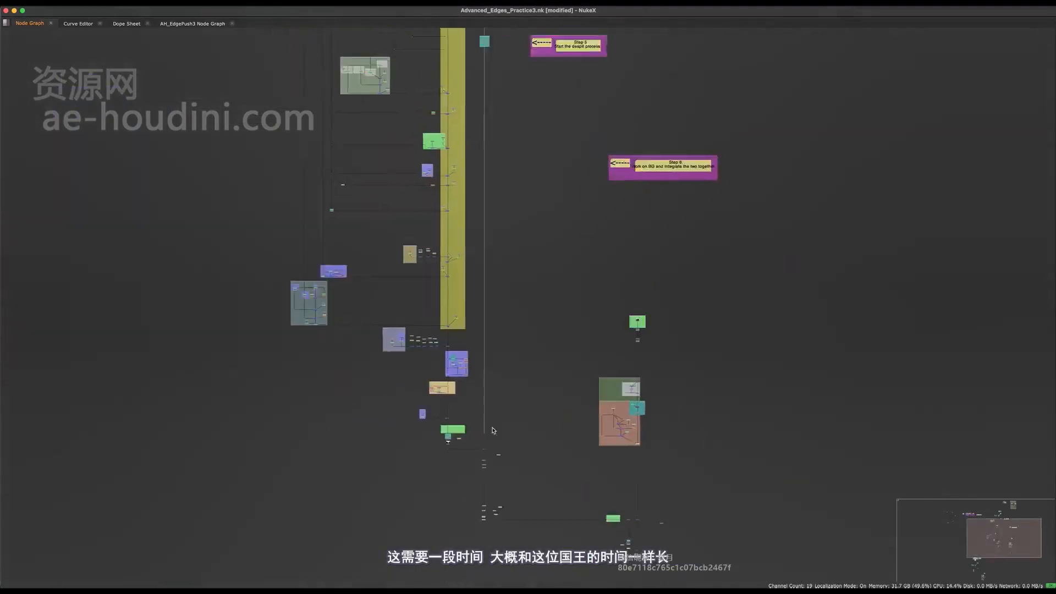
middle_click_drag(496, 29, 519, 195)
left_click_drag(508, 117, 354, 548)
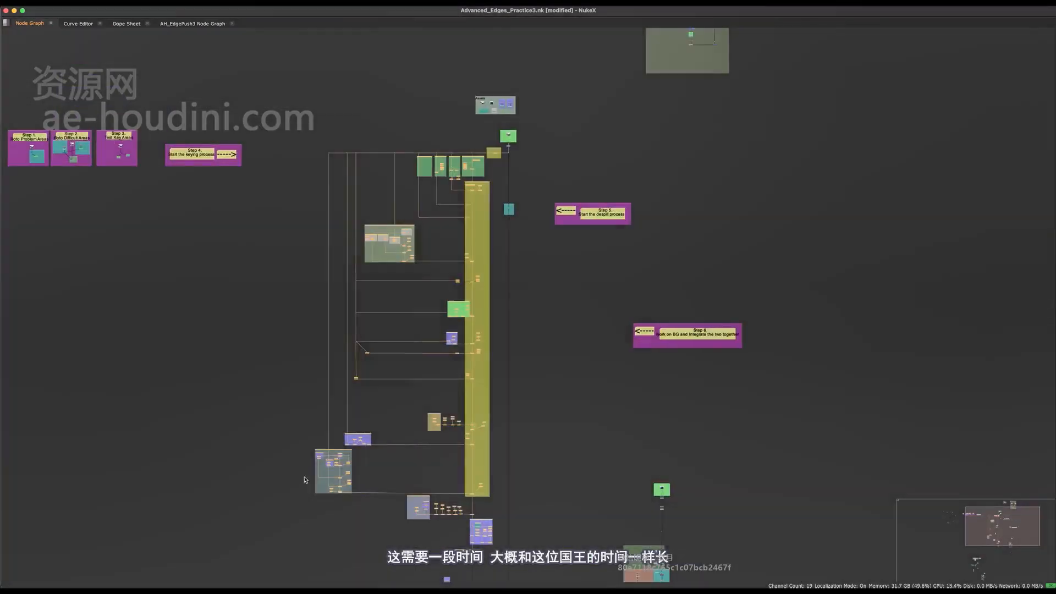
middle_click_drag(590, 512, 537, 359)
scroll(495, 418, "up", 5)
middle_click_drag(512, 420, 493, 353)
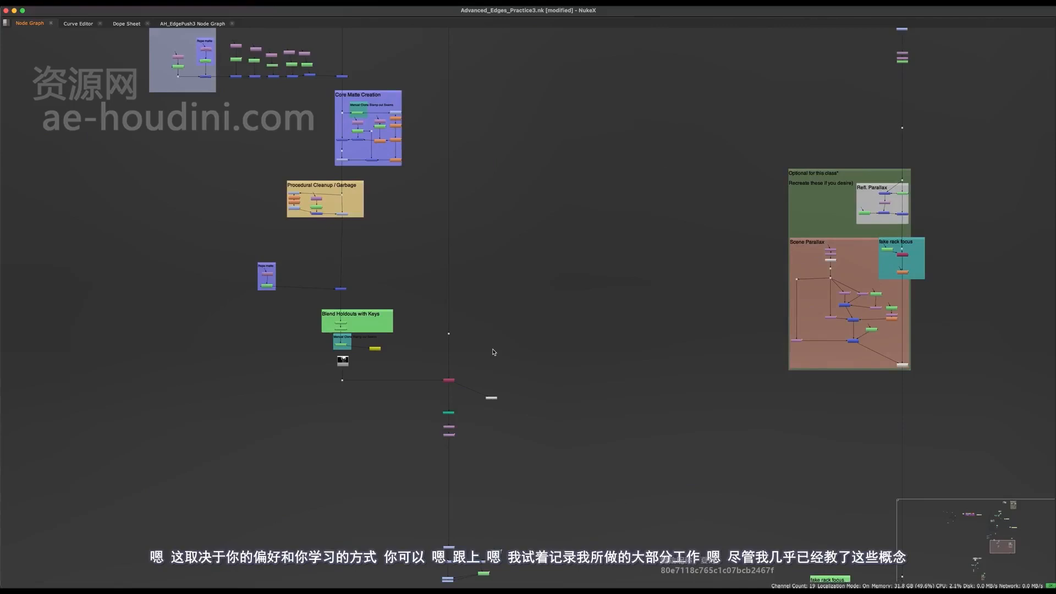
Examine the edge techniques example between the Alpha (precomped) and BG Plate backdrops, selecting its edge push, grade and merge nodes in BackdropNode67
scroll(476, 384, "down", 10)
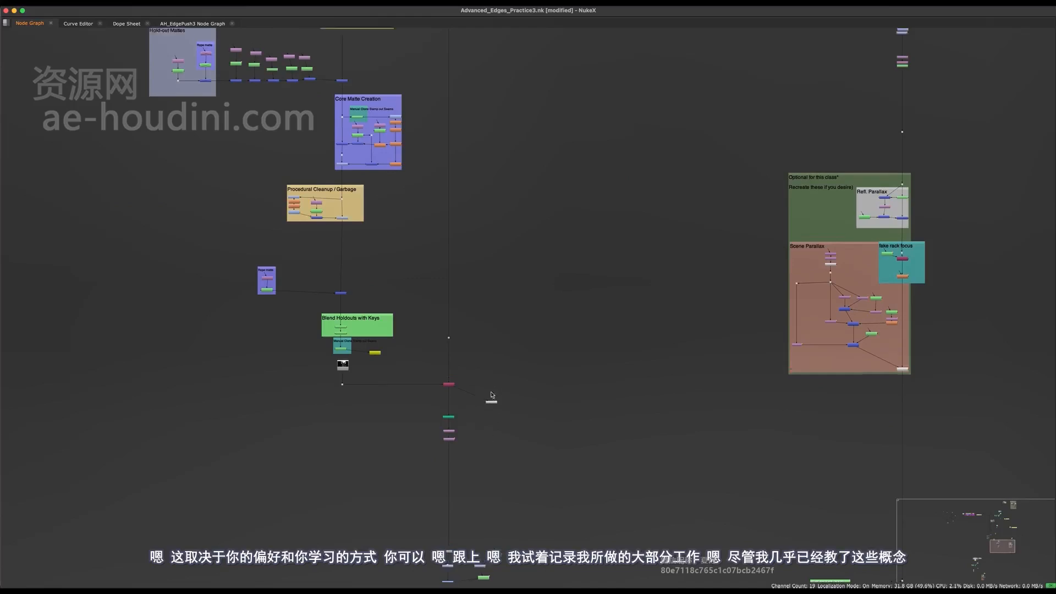
middle_click_drag(551, 120, 515, 267)
scroll(515, 267, "up", 8)
scroll(407, 314, "up", 7)
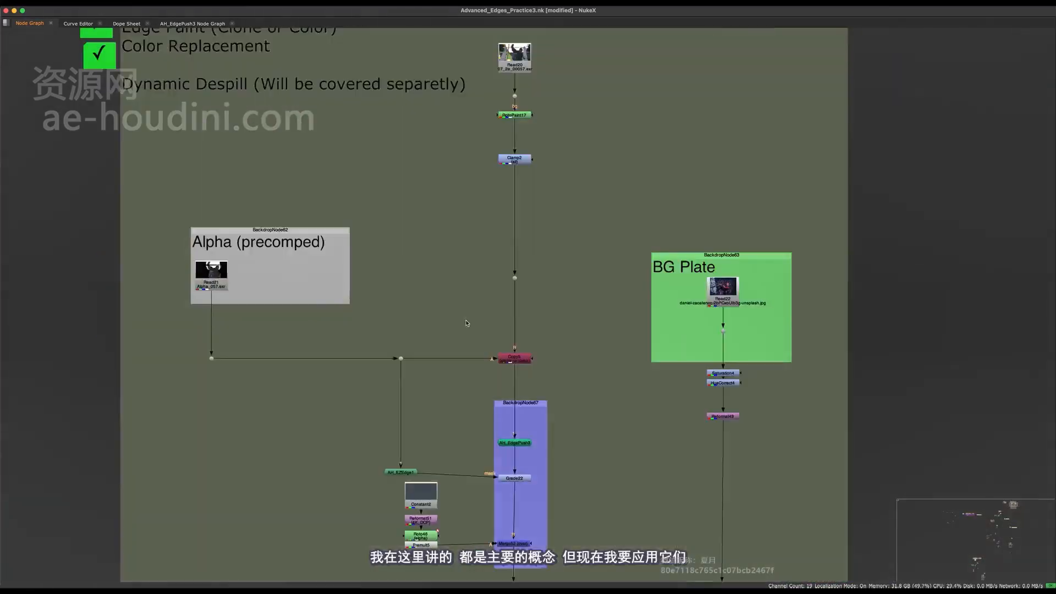
middle_click_drag(553, 465, 566, 335)
left_click_drag(610, 267, 412, 426)
middle_click_drag(457, 453, 441, 377)
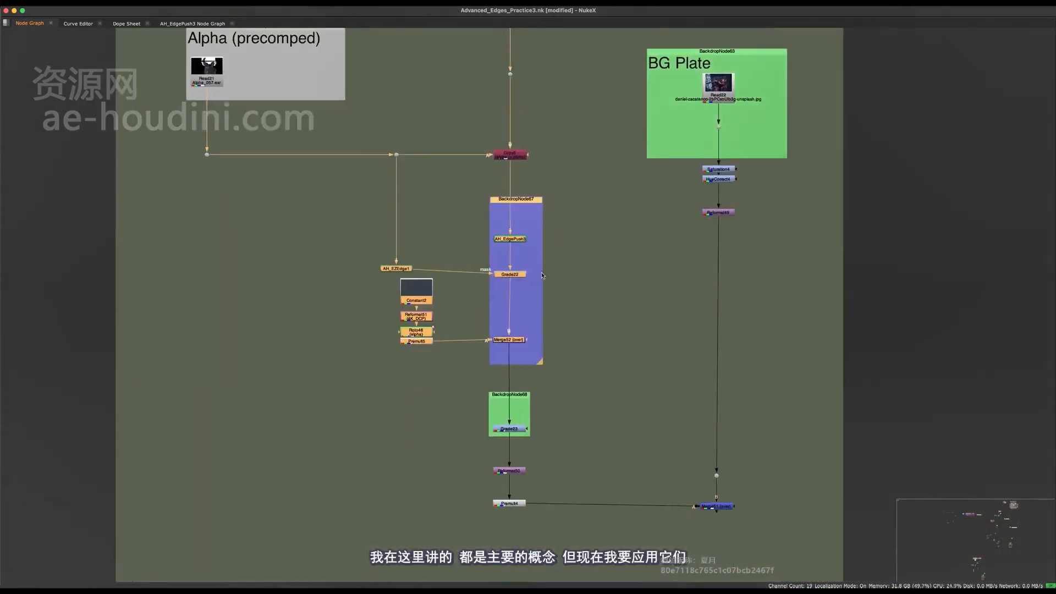
left_click(554, 370)
middle_click_drag(558, 314, 601, 275)
Look over the temp comp tree from Blend Holdouts with Keys down to the fake rack focus and lens bloom nodes
scroll(560, 308, "down", 12)
middle_click_drag(502, 441, 521, 257)
middle_click_drag(453, 542, 498, 251)
scroll(498, 251, "up", 5)
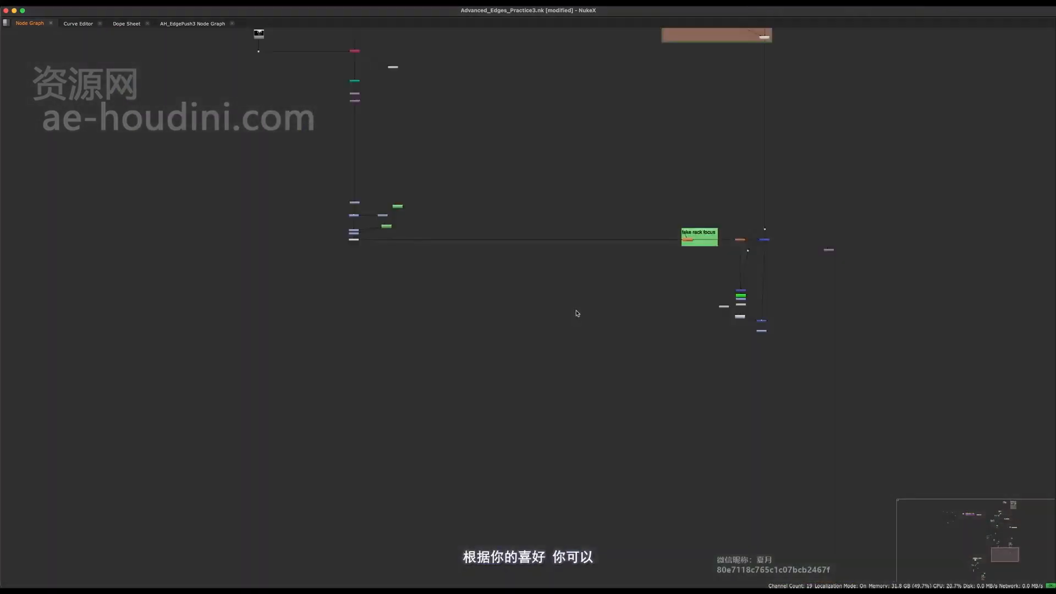
middle_click_drag(575, 309, 506, 443)
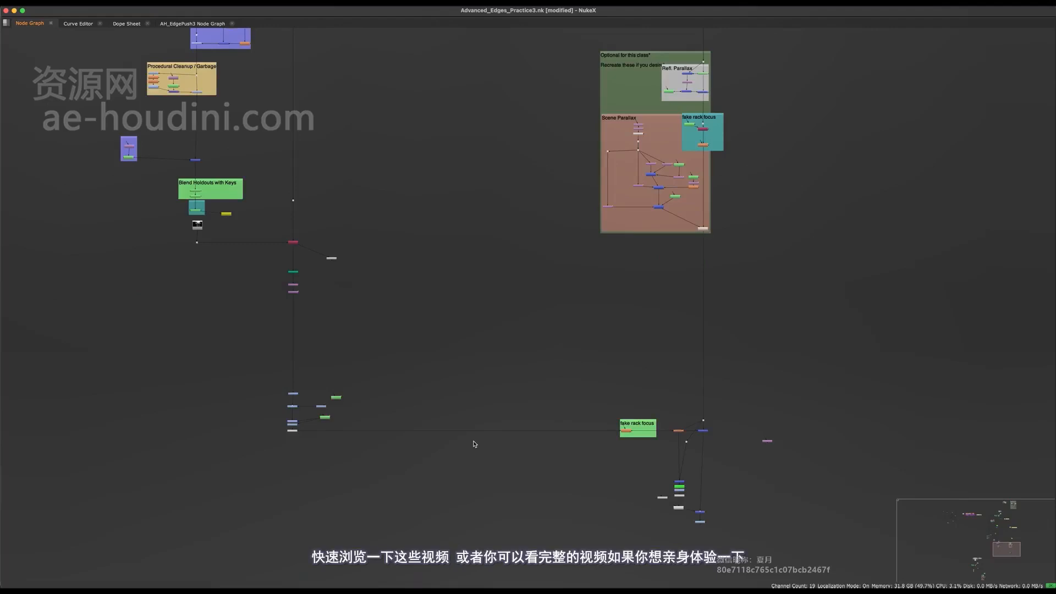